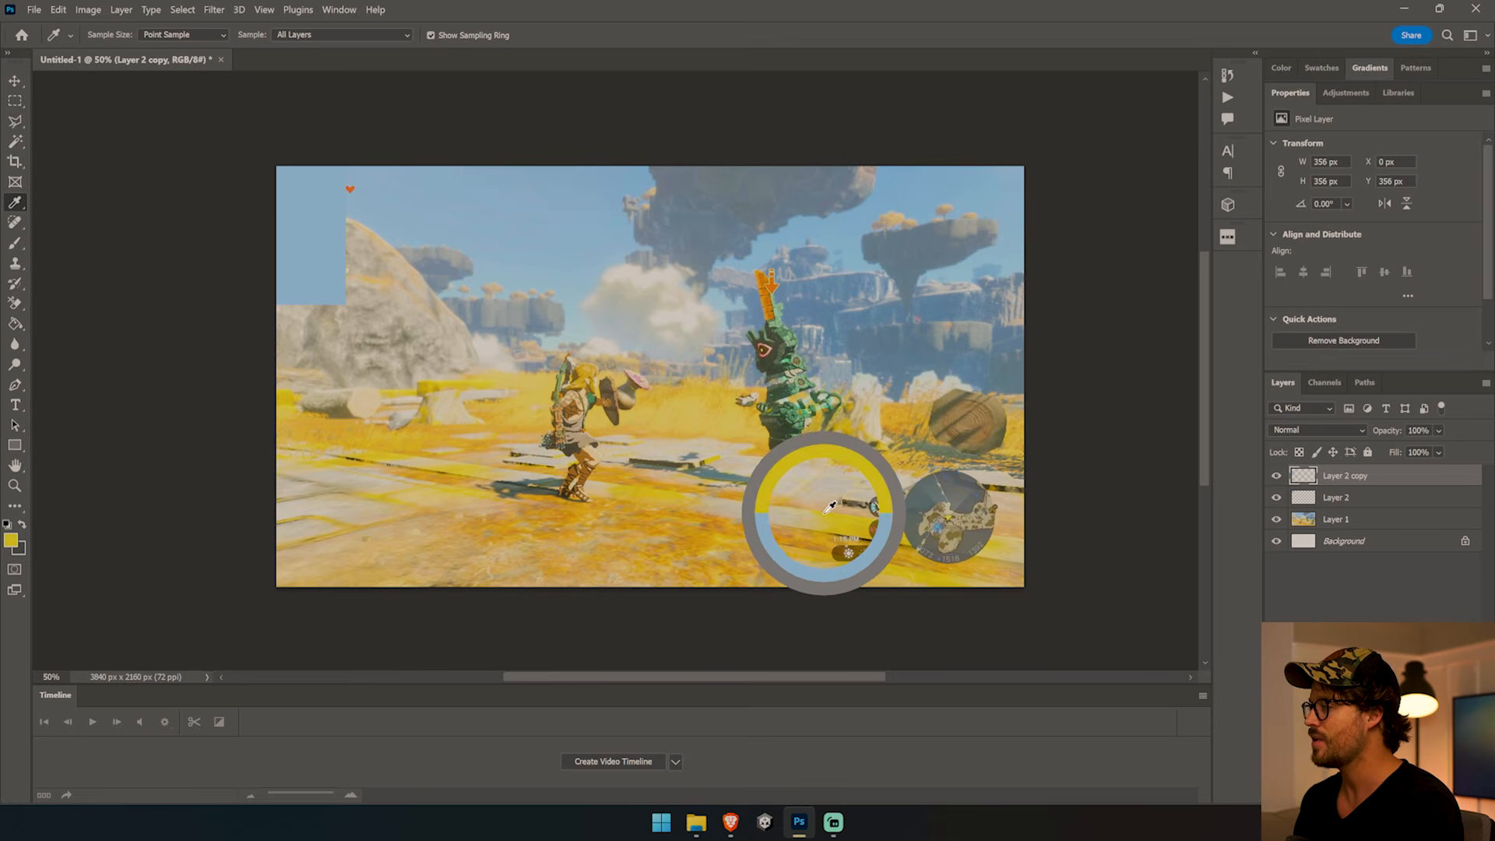
Fill the copied square swatch with the sampled yellow and place a duplicate scaled to 117 px square beneath it
{"action": "key", "text": "g"}
{"action": "left_click", "coordinate": [333, 294]}
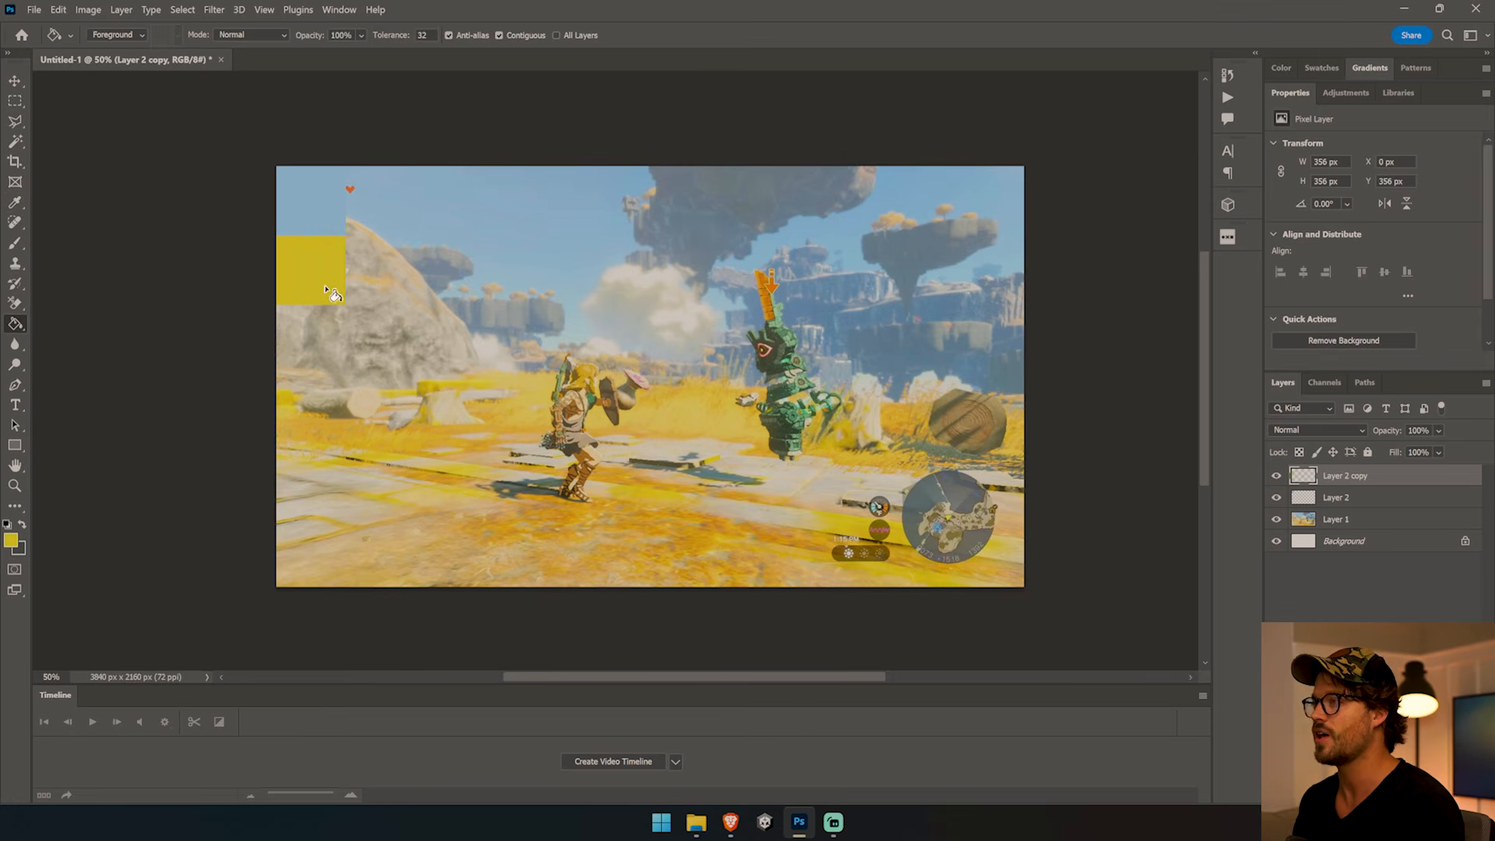
{"action": "key", "text": "v"}
{"action": "left_click_drag", "start_coordinate": [322, 265], "coordinate": [390, 341]}
{"action": "key", "text": "ctrl+t"}
{"action": "key", "text": "Return"}
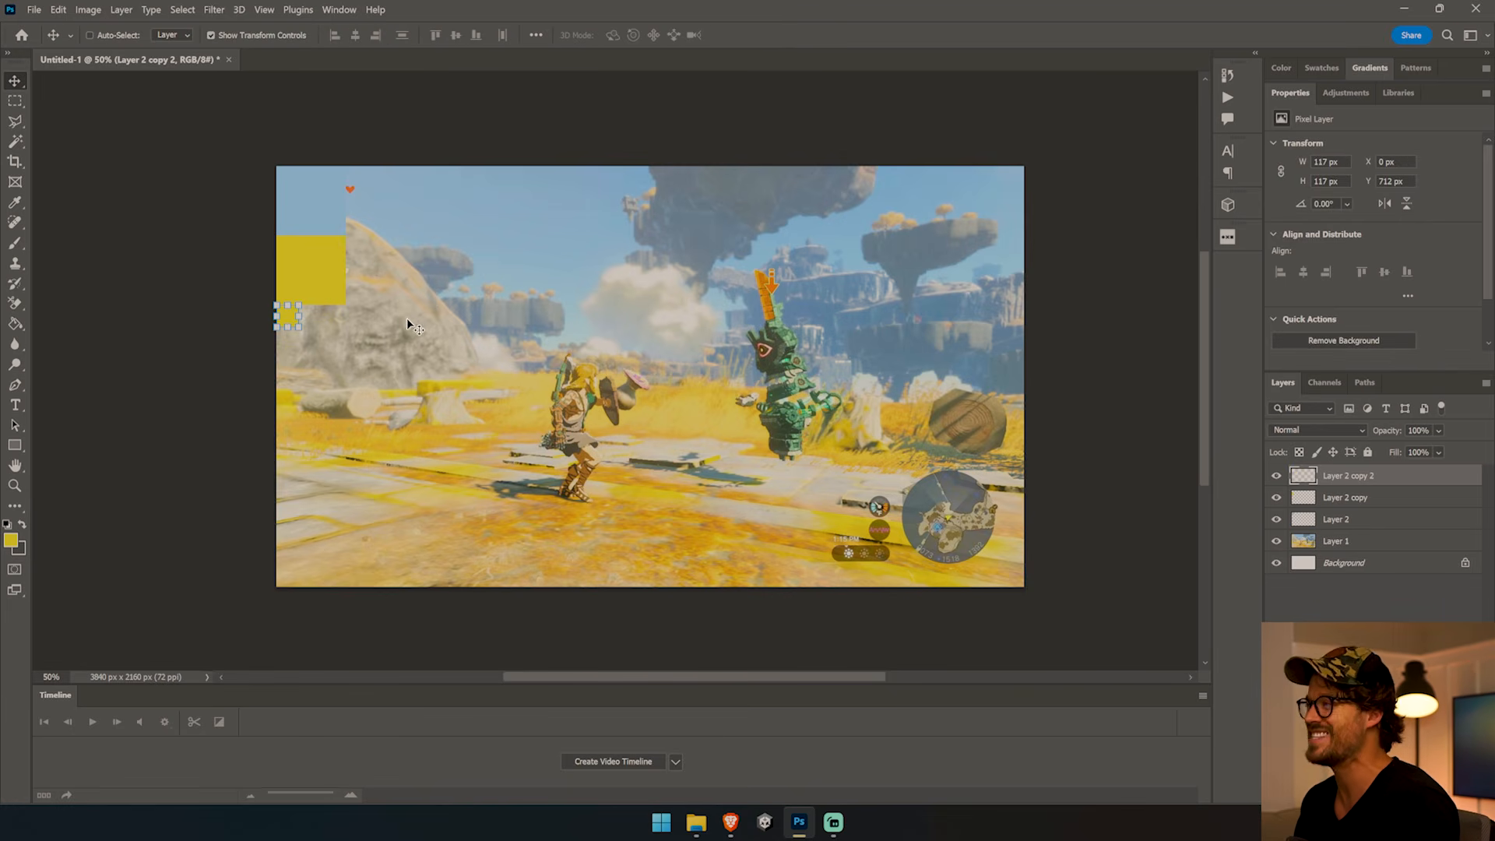
Fill the small swatch with a green sampled from the green creature in the reference image
{"action": "key", "text": "i"}
{"action": "left_click_drag", "start_coordinate": [784, 337], "coordinate": [789, 331]}
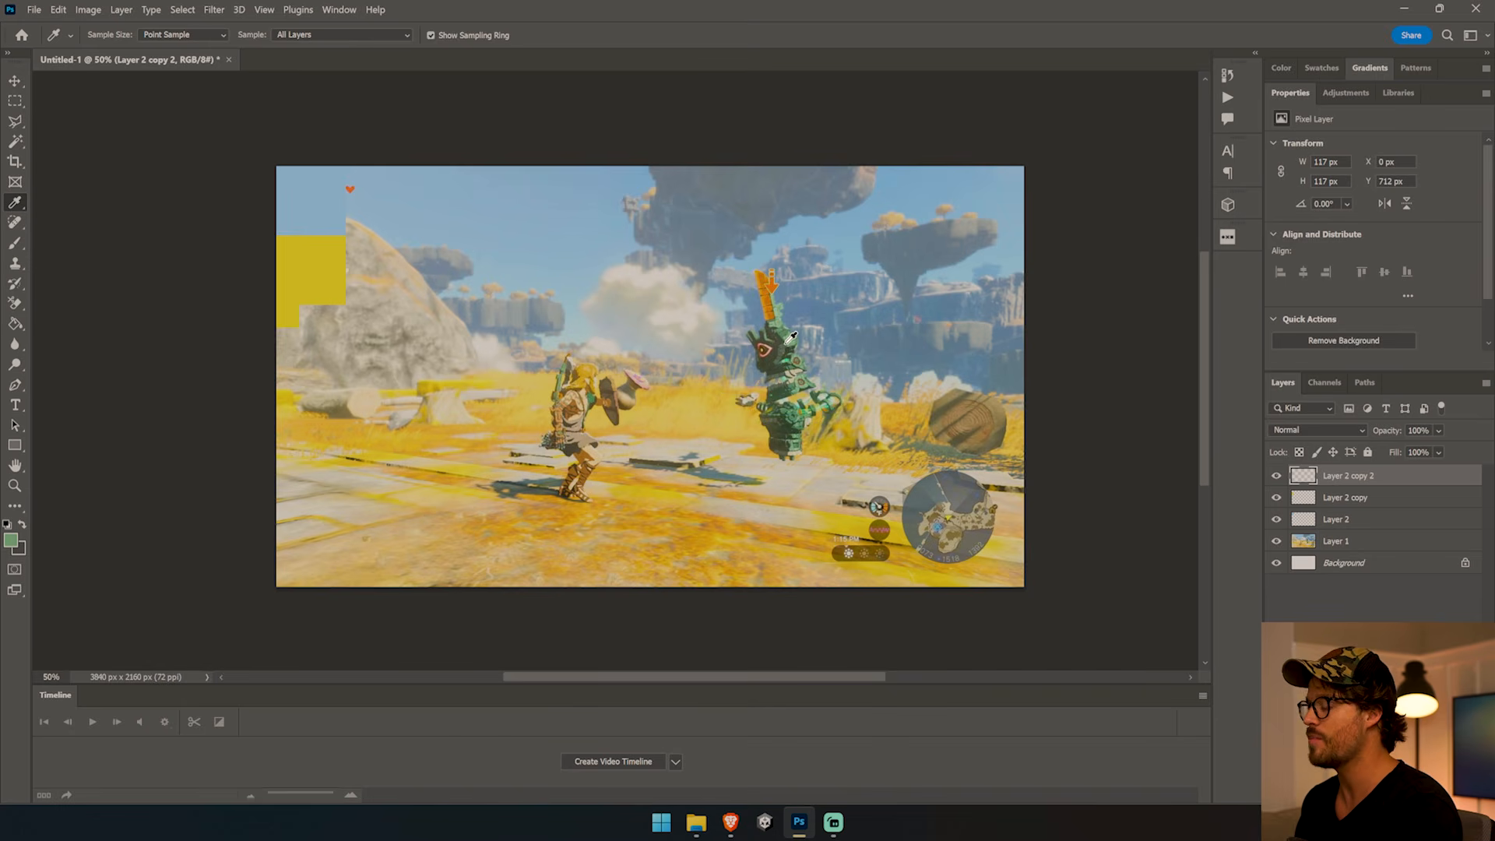
{"action": "key", "text": "v"}
{"action": "key", "text": "g"}
{"action": "key", "text": "v"}
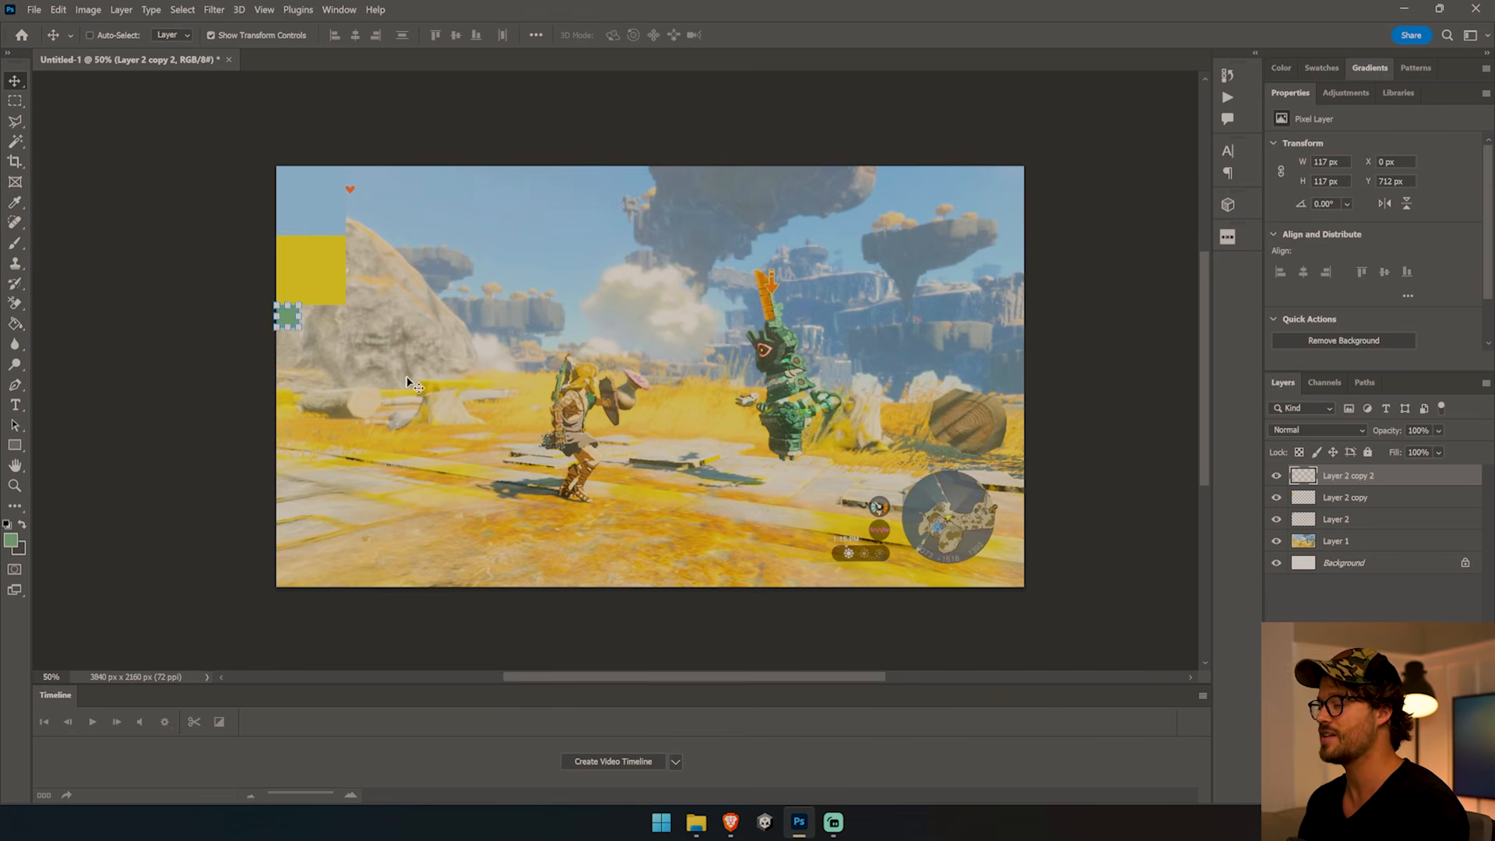
Duplicate the small green swatch to its right and fill the copy with orange sampled from the creature's horn
{"action": "left_click_drag", "start_coordinate": [407, 376], "coordinate": [429, 377], "text": "alt"}
{"action": "left_click", "coordinate": [169, 359]}
{"action": "left_click", "coordinate": [311, 320]}
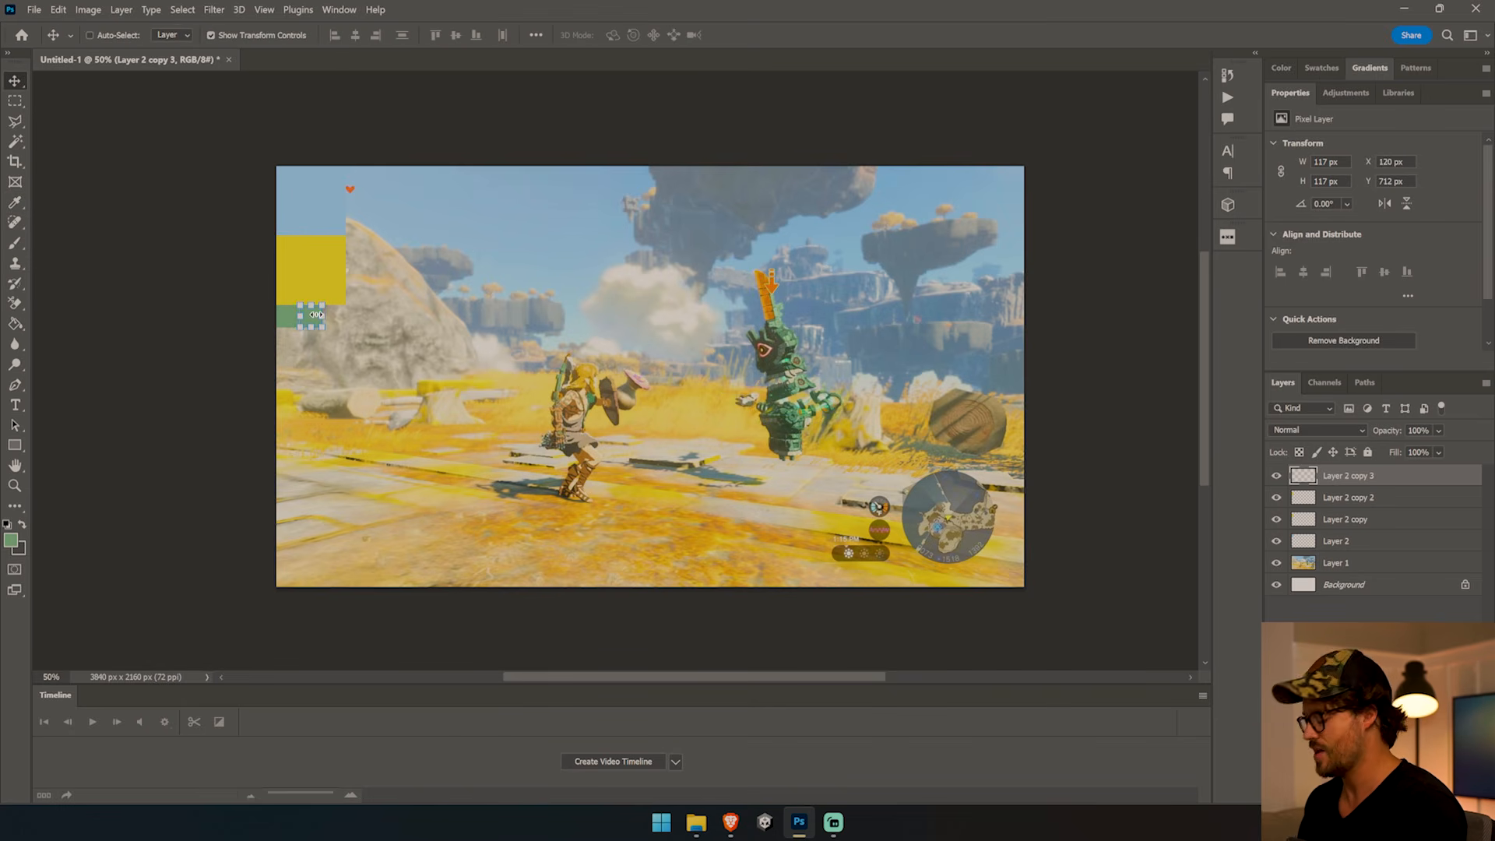
{"action": "key", "text": "i"}
{"action": "left_click", "coordinate": [769, 284]}
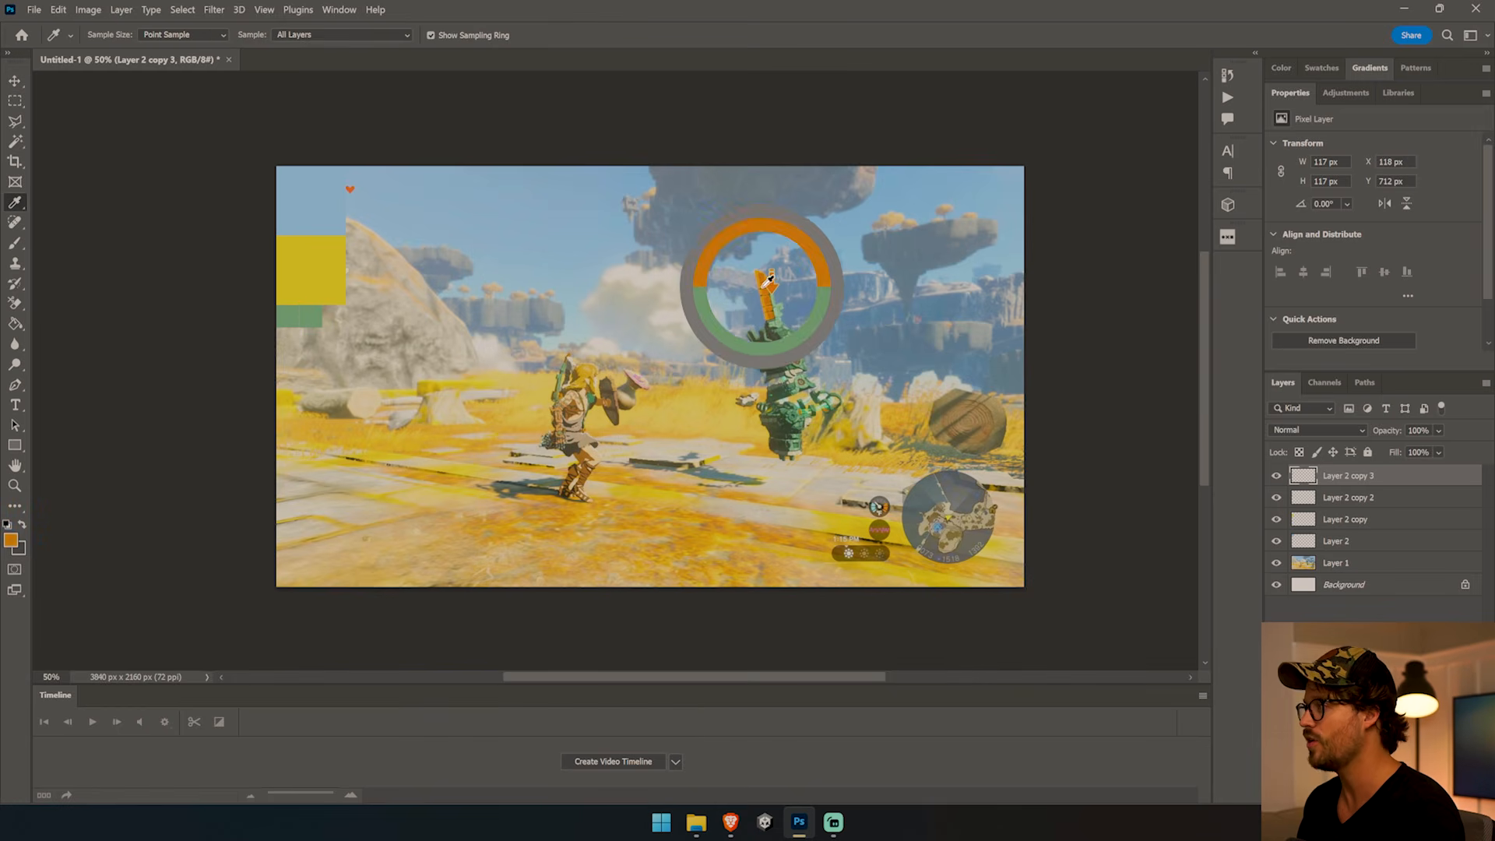
{"action": "key", "text": "v"}
{"action": "key", "text": "g"}
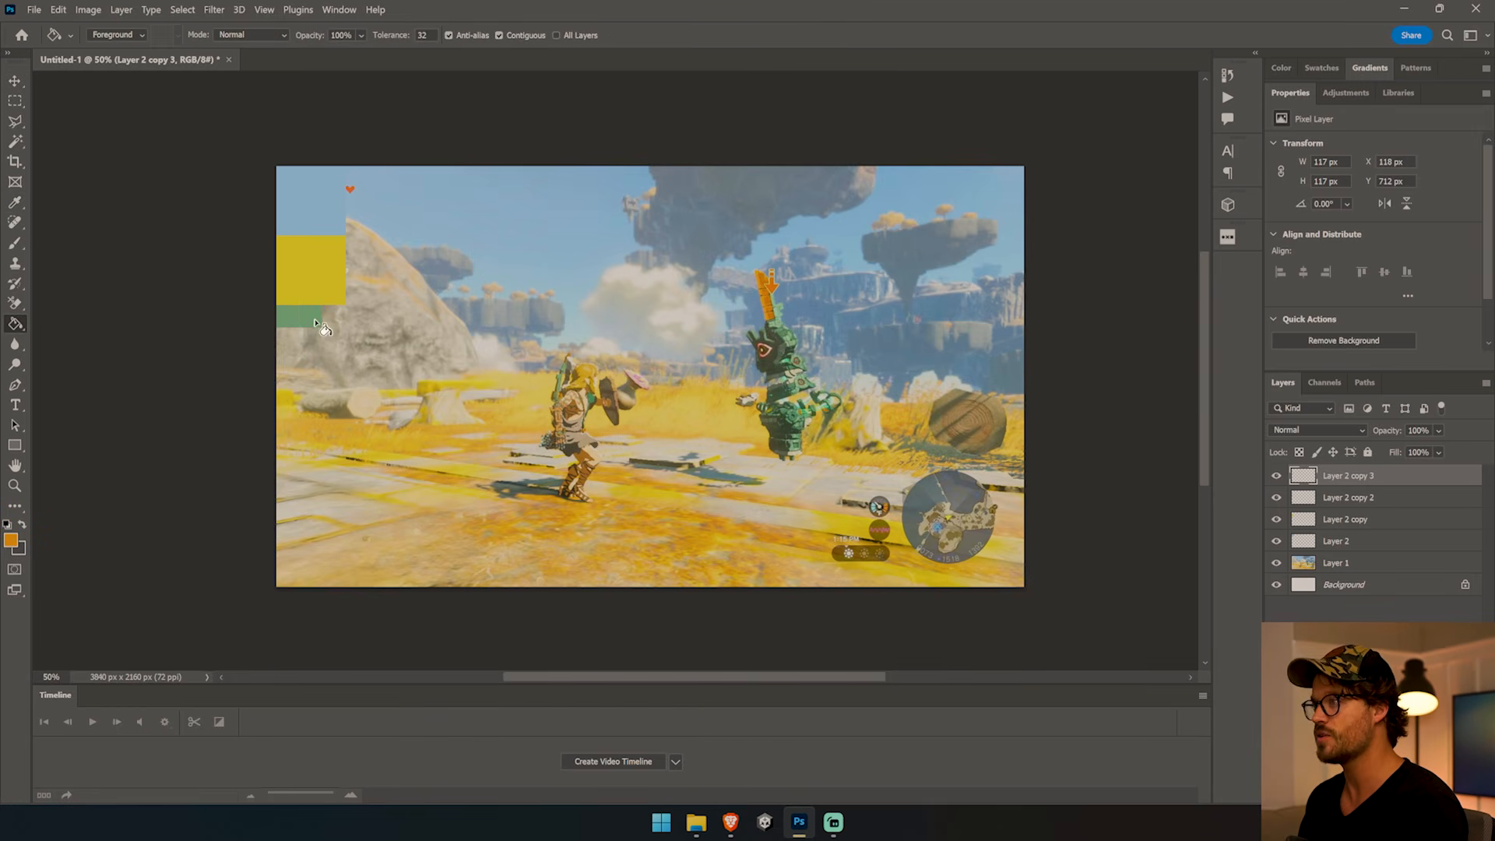
{"action": "key", "text": "v"}
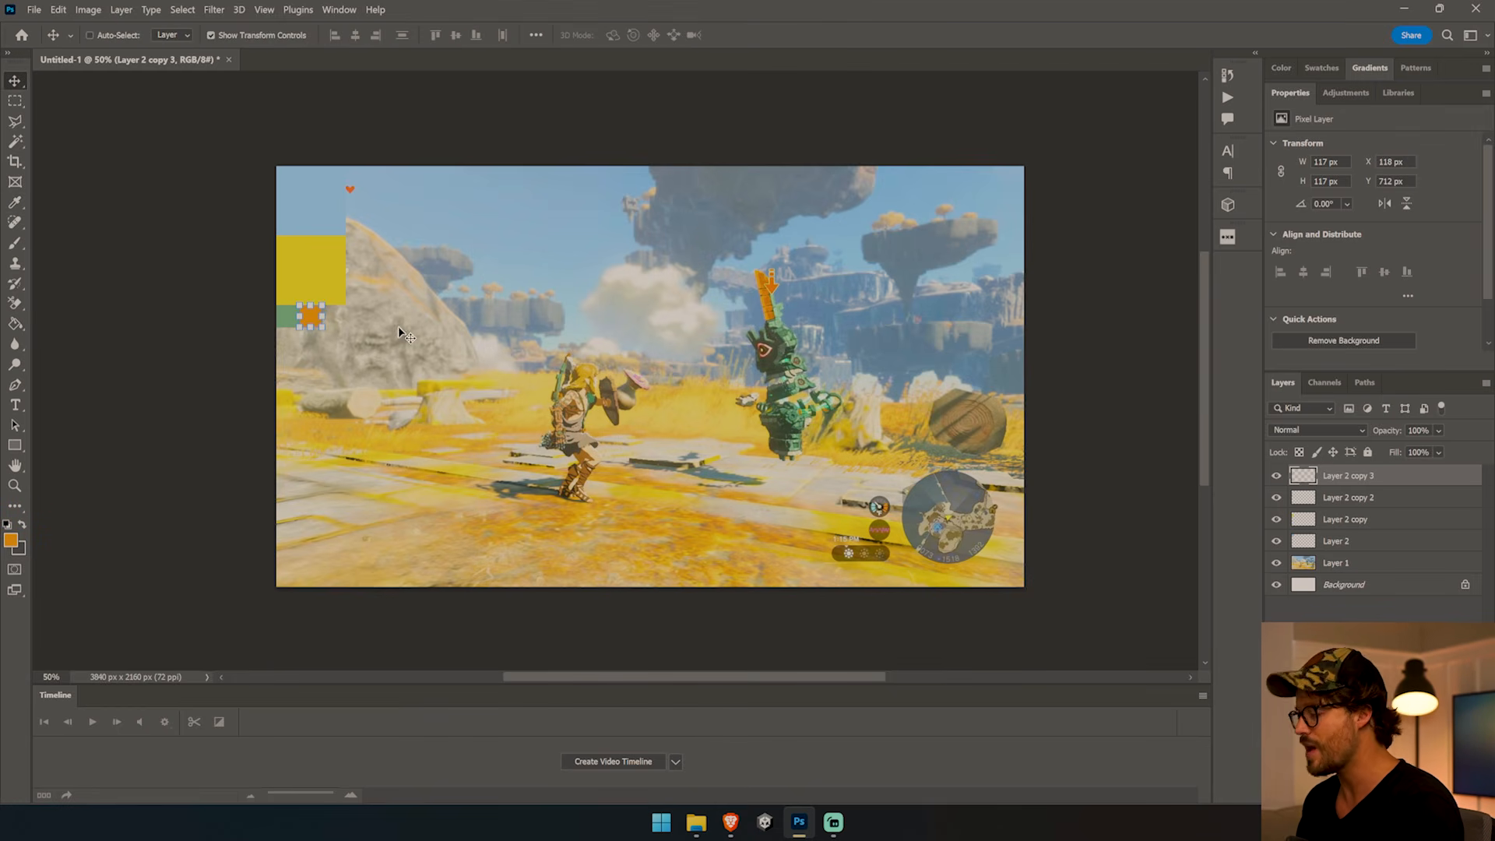
Duplicate the orange swatch to its right and fill the copy with a beige sampled from the rock
{"action": "key", "text": "i"}
{"action": "left_click", "coordinate": [415, 314]}
{"action": "key", "text": "v"}
{"action": "left_click_drag", "start_coordinate": [320, 318], "coordinate": [345, 320]}
{"action": "left_click", "coordinate": [17, 323]}
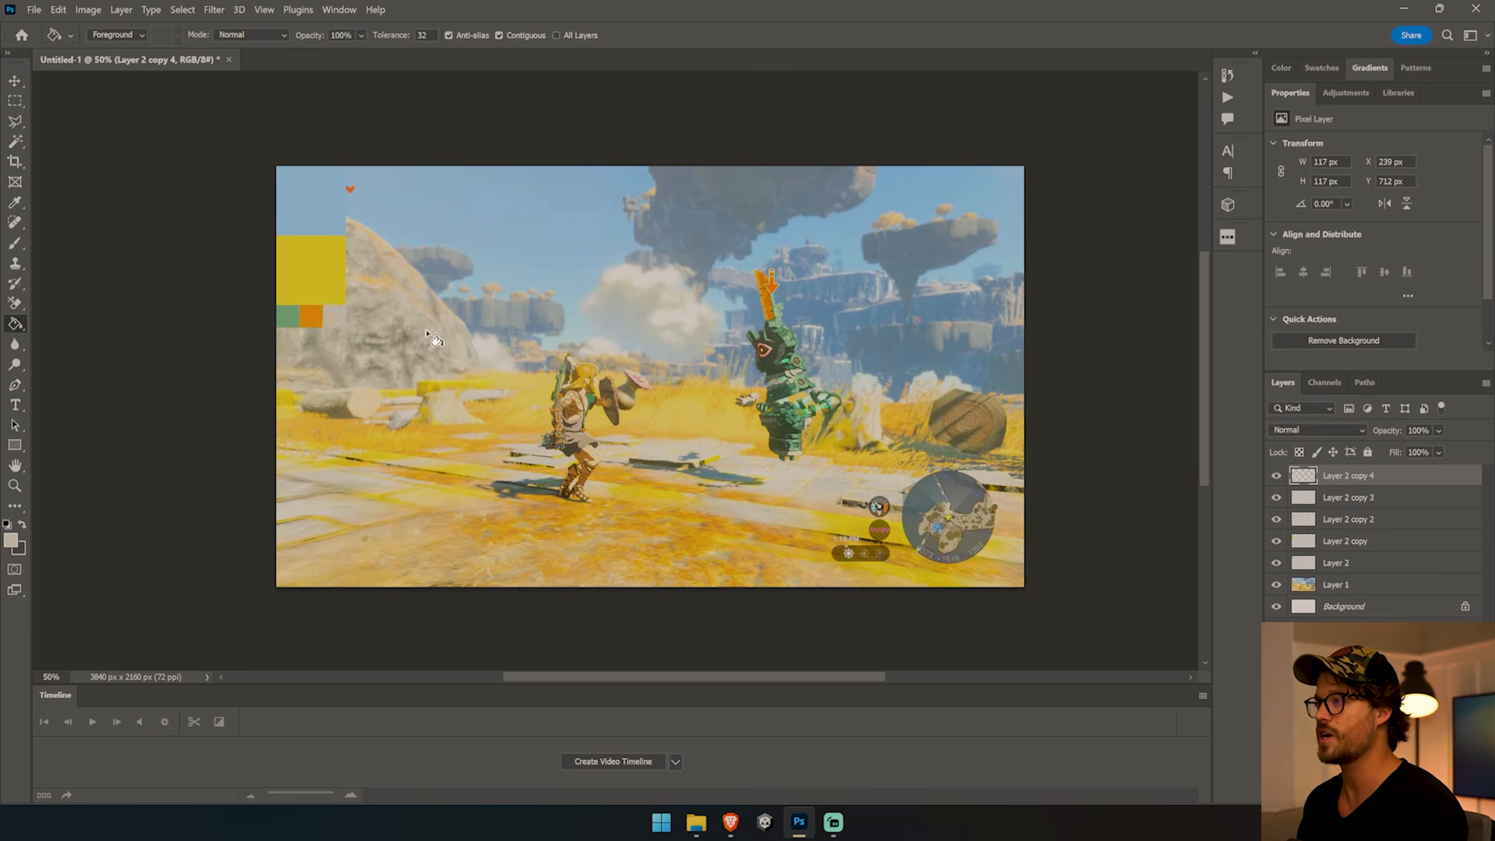
{"action": "key", "text": "v"}
Select the three small swatches together and scale them to a 356 px wide row matching the yellow swatch's width
{"action": "key", "text": "z"}
{"action": "key", "text": "v"}
{"action": "left_click_drag", "start_coordinate": [265, 239], "coordinate": [502, 386]}
{"action": "left_click", "coordinate": [418, 388], "text": "ctrl+shift"}
{"action": "left_click", "coordinate": [354, 395], "text": "ctrl+shift"}
{"action": "left_click", "coordinate": [421, 401], "text": "ctrl"}
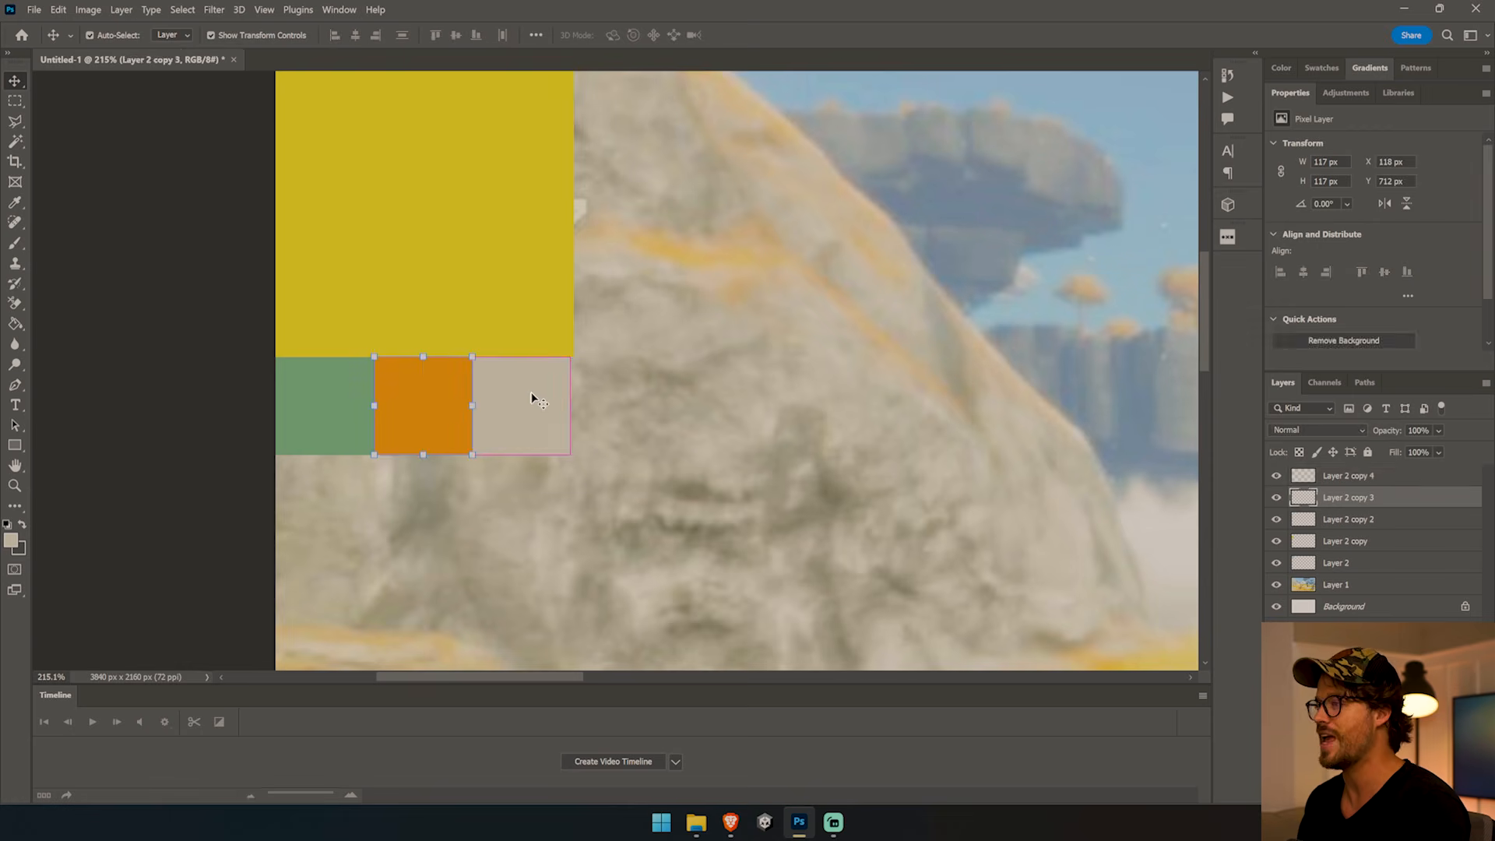
{"action": "left_click", "coordinate": [535, 399], "text": "ctrl+shift"}
{"action": "left_click", "coordinate": [306, 406], "text": "ctrl+shift"}
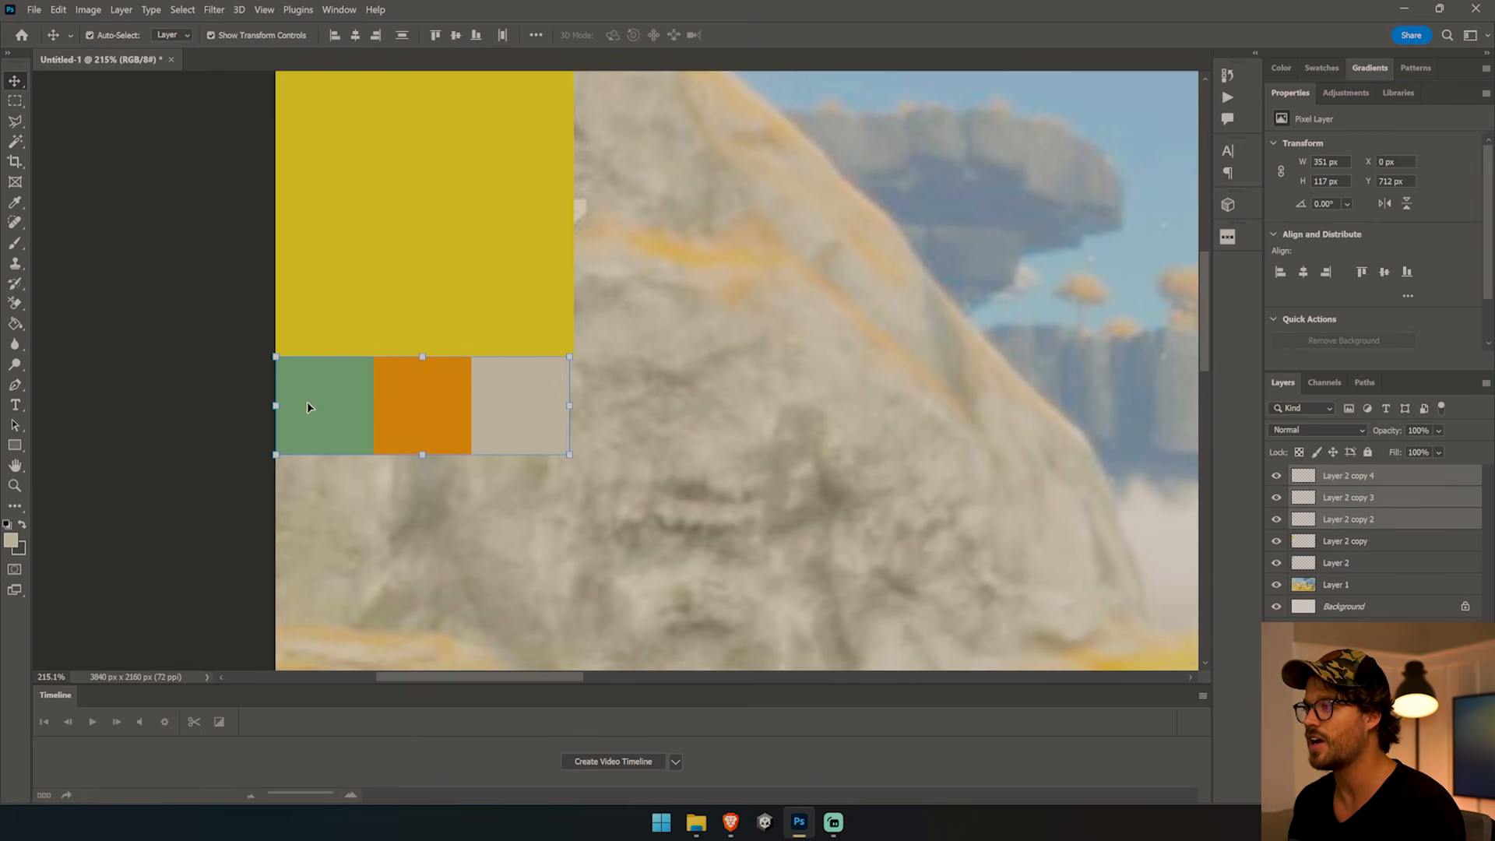
{"action": "left_click_drag", "start_coordinate": [568, 411], "coordinate": [573, 410]}
{"action": "key", "text": "Return"}
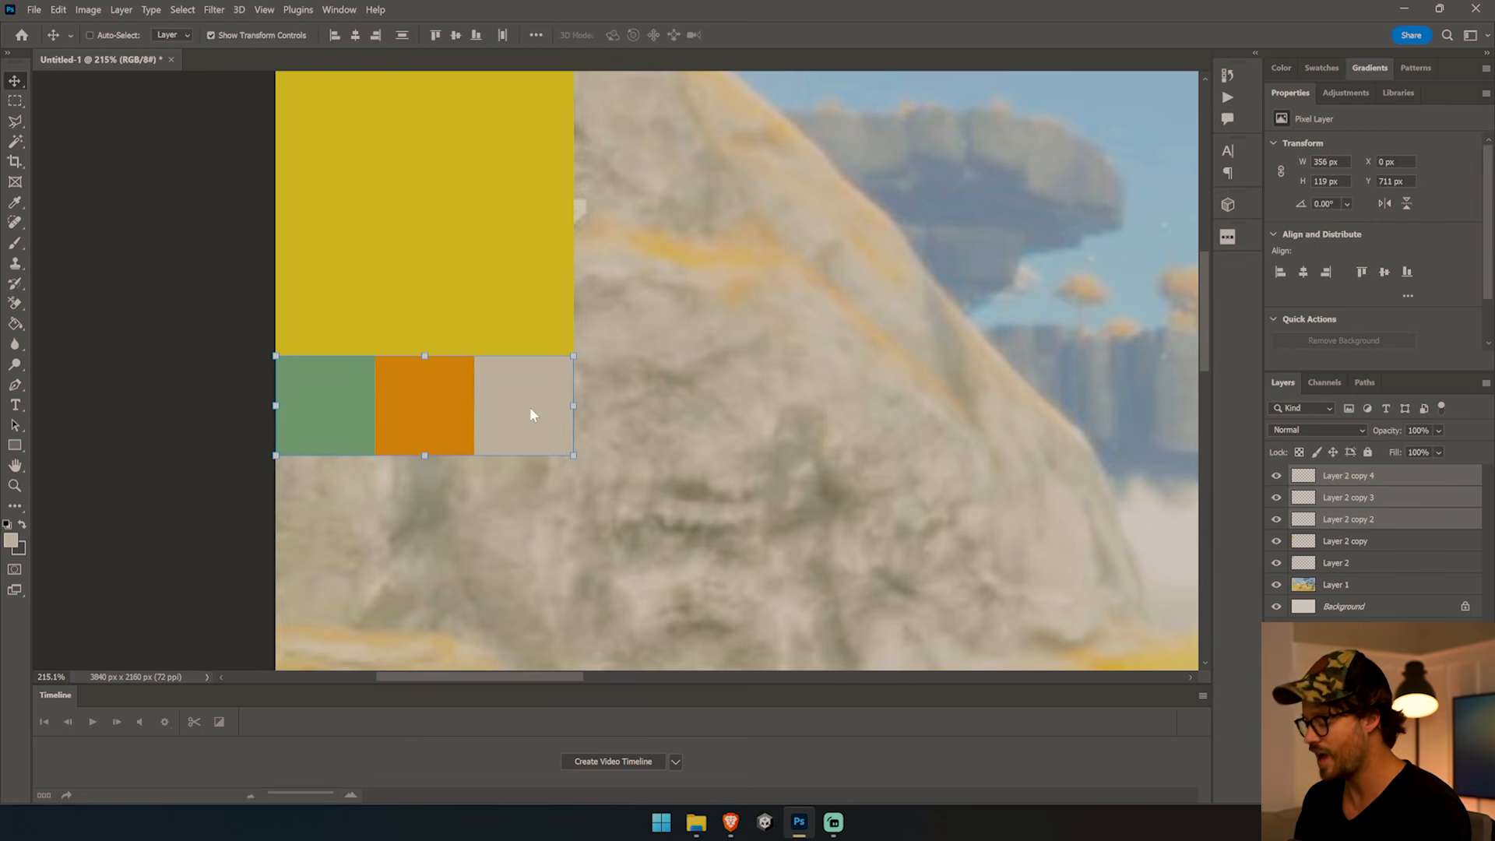
{"action": "key", "text": "ctrl+0"}
{"action": "key", "text": "ctrl+minus"}
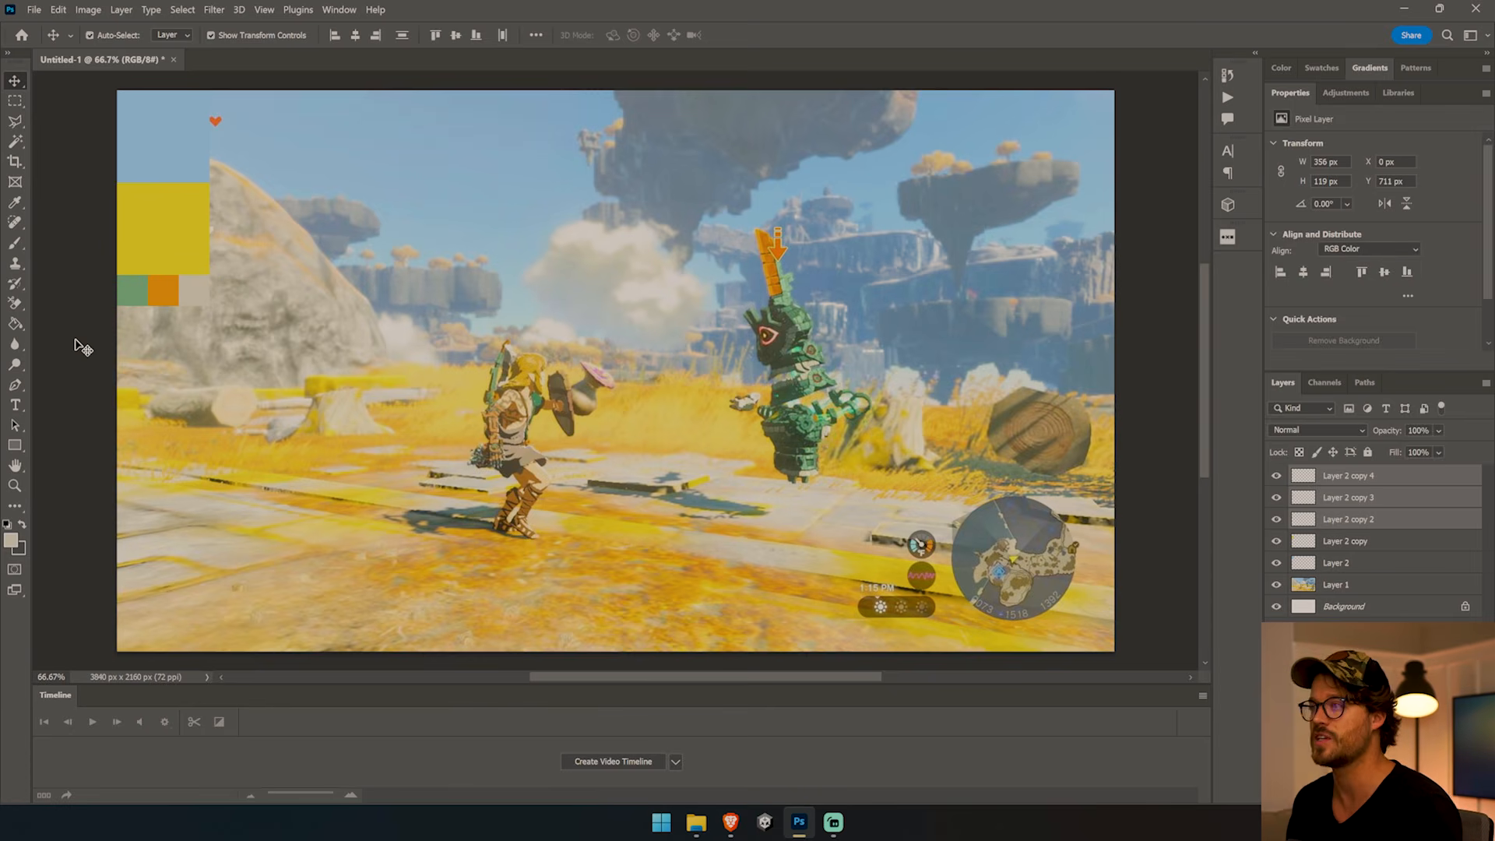
{"action": "left_click", "coordinate": [76, 341], "text": "ctrl"}
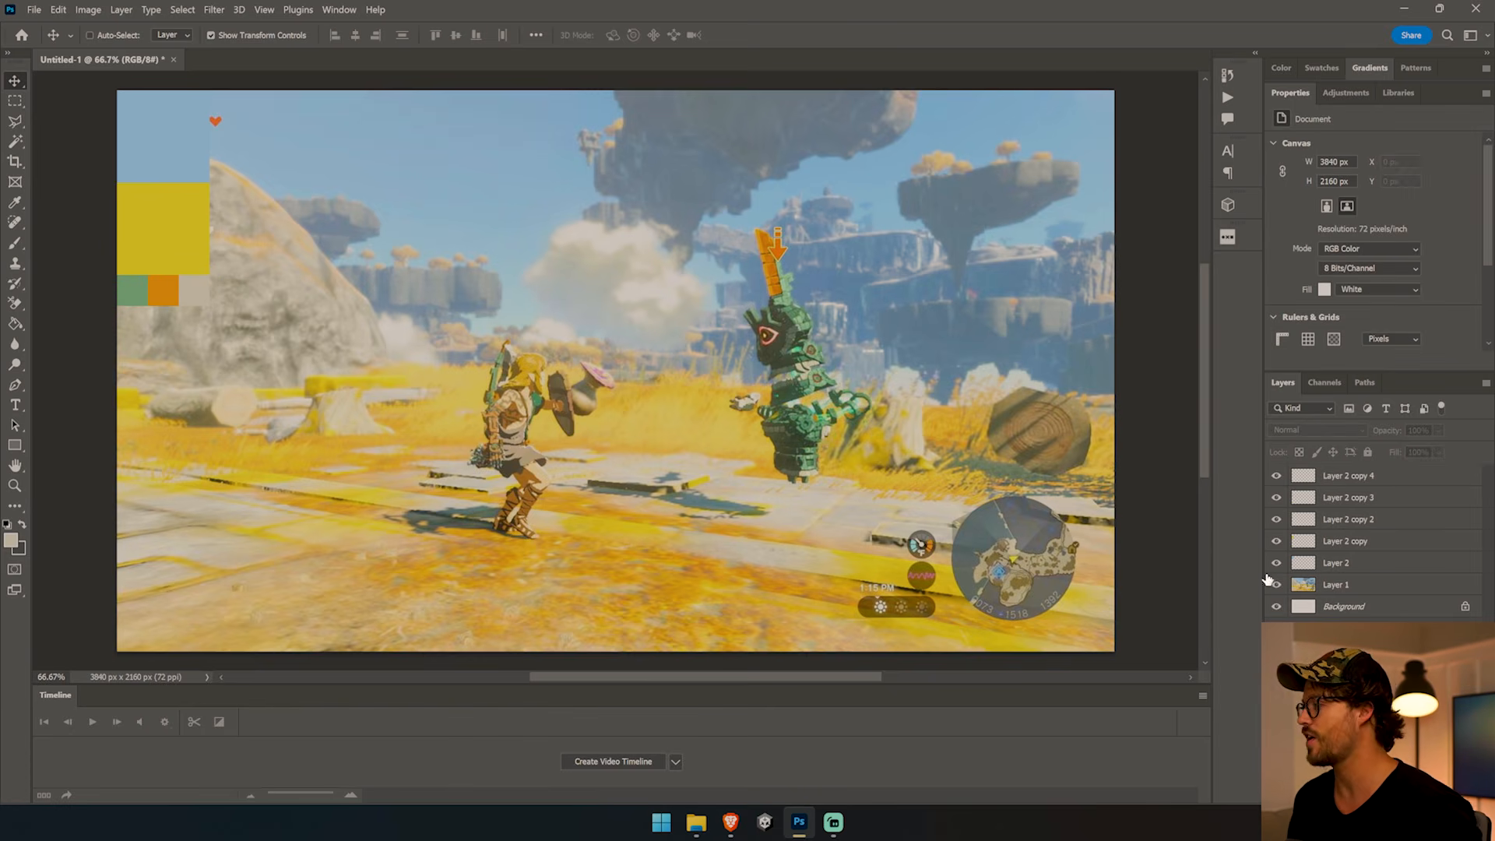
Unlock the Background layer and move it above Layer 1 to cover the reference image
{"action": "left_click", "coordinate": [1310, 592]}
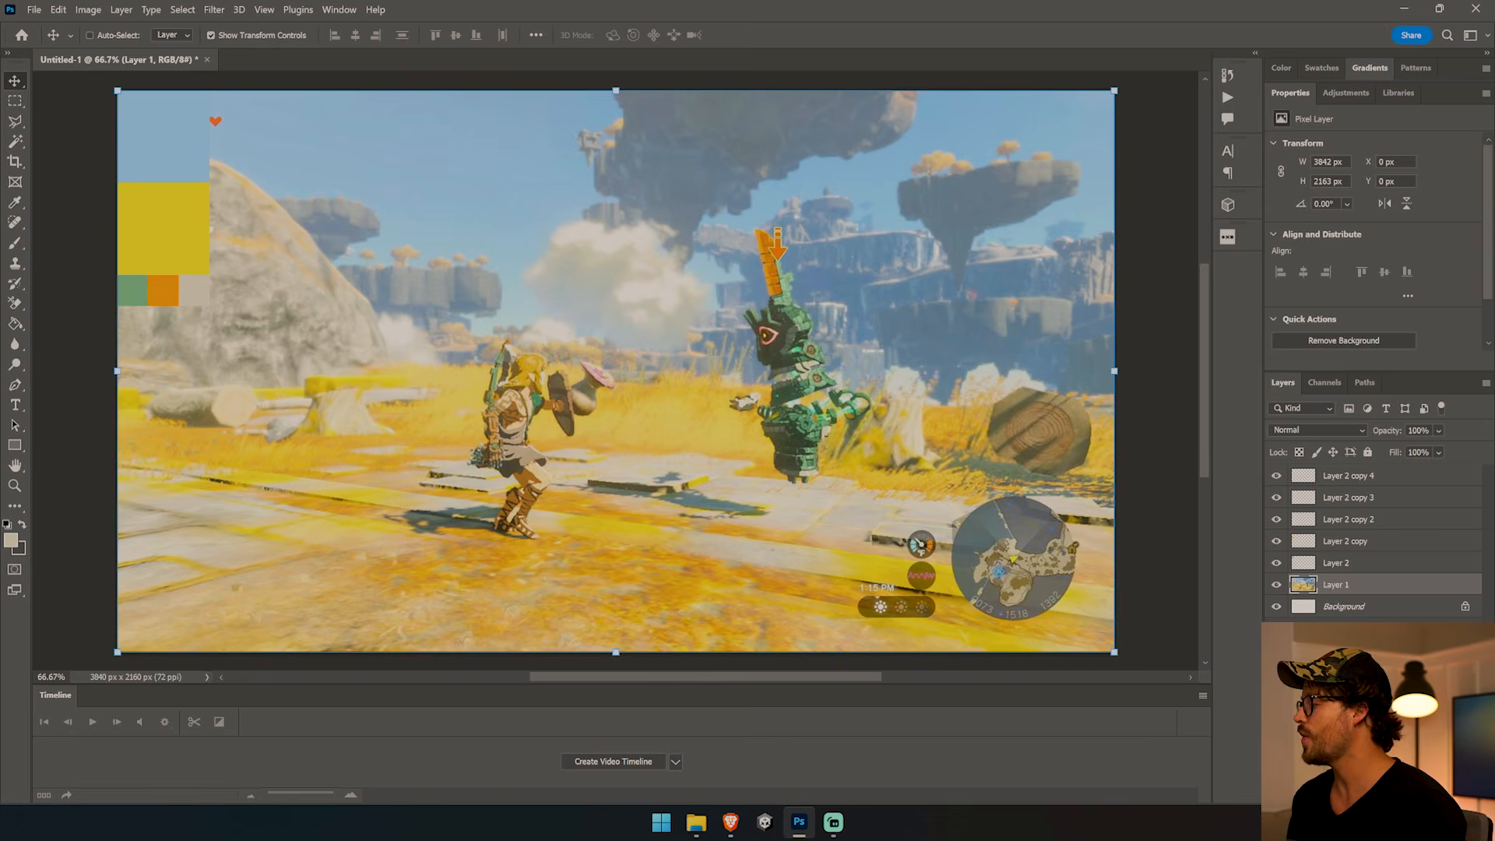
{"action": "left_click", "coordinate": [1385, 610]}
{"action": "left_click", "coordinate": [1465, 606]}
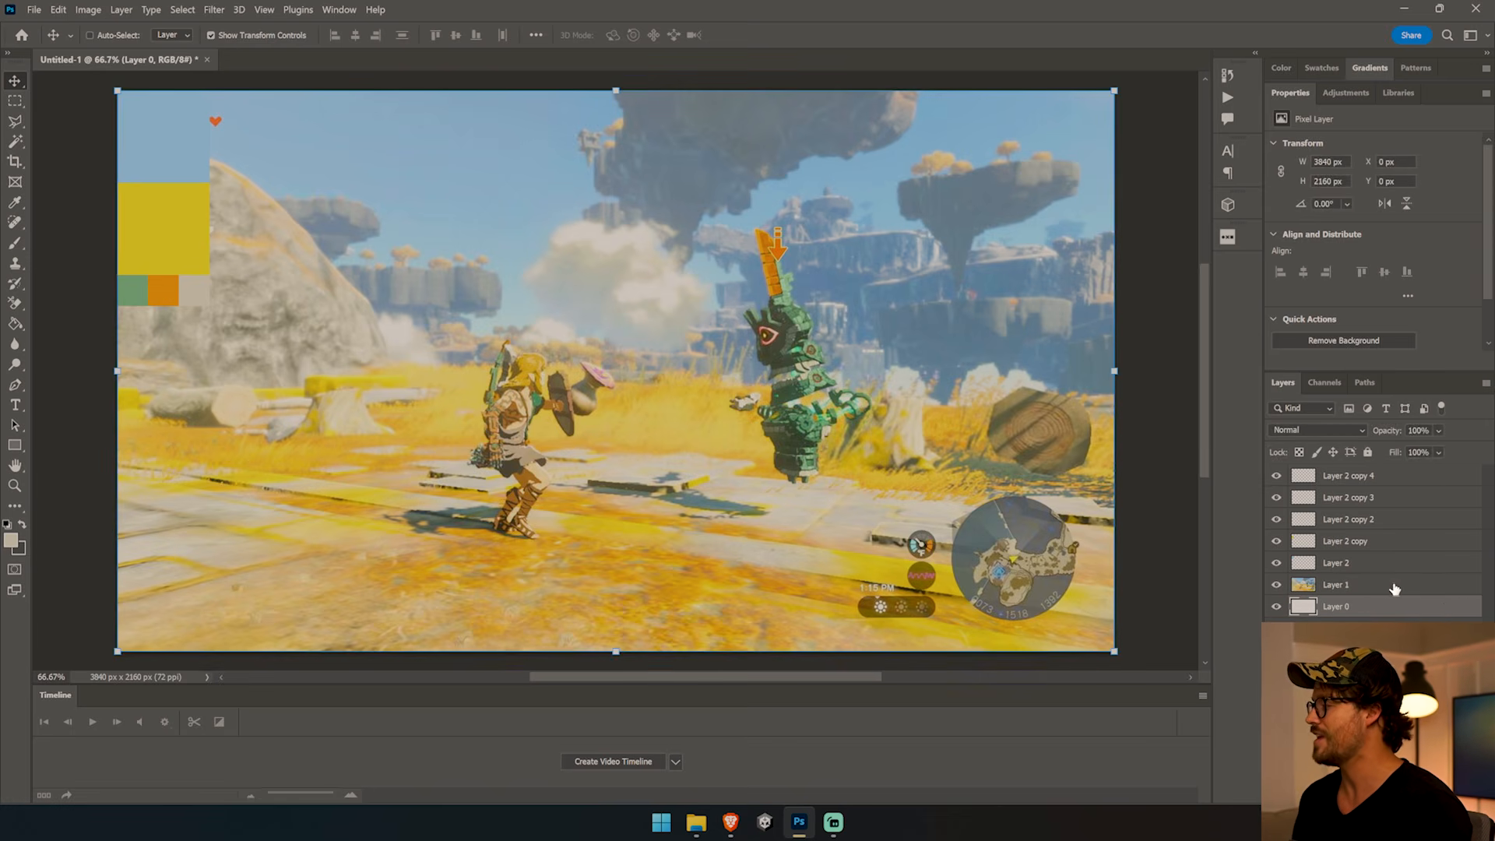
{"action": "left_click_drag", "start_coordinate": [1394, 605], "coordinate": [1363, 584]}
{"action": "left_click", "coordinate": [85, 331]}
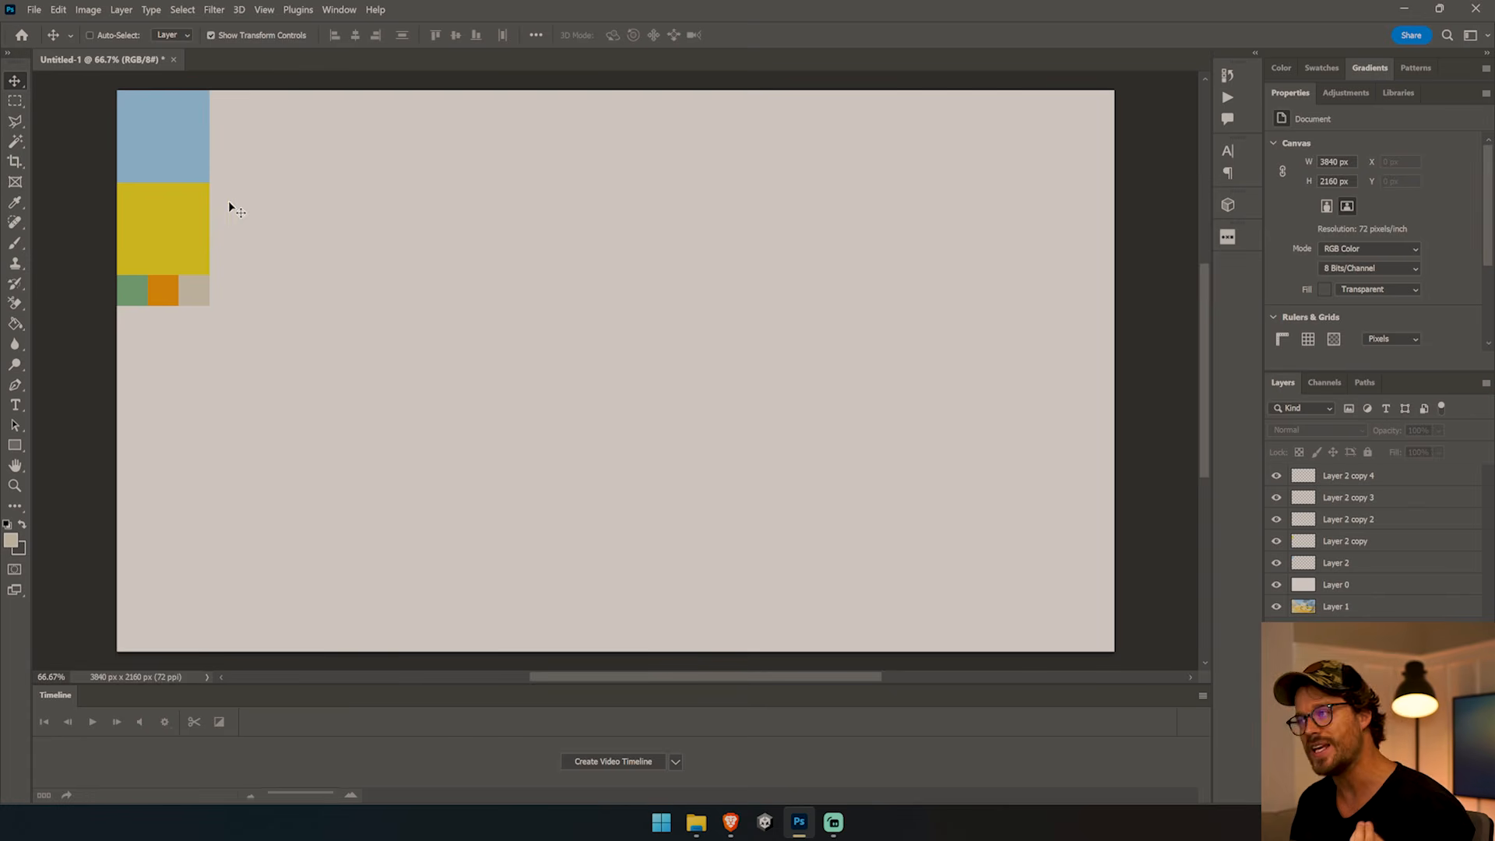
Duplicate the large blue and yellow swatches directly beside the originals and merge the two copies into one layer
{"action": "left_click", "coordinate": [185, 181], "text": "ctrl"}
{"action": "left_click", "coordinate": [167, 241], "text": "ctrl+shift"}
{"action": "left_click_drag", "start_coordinate": [167, 240], "coordinate": [258, 241]}
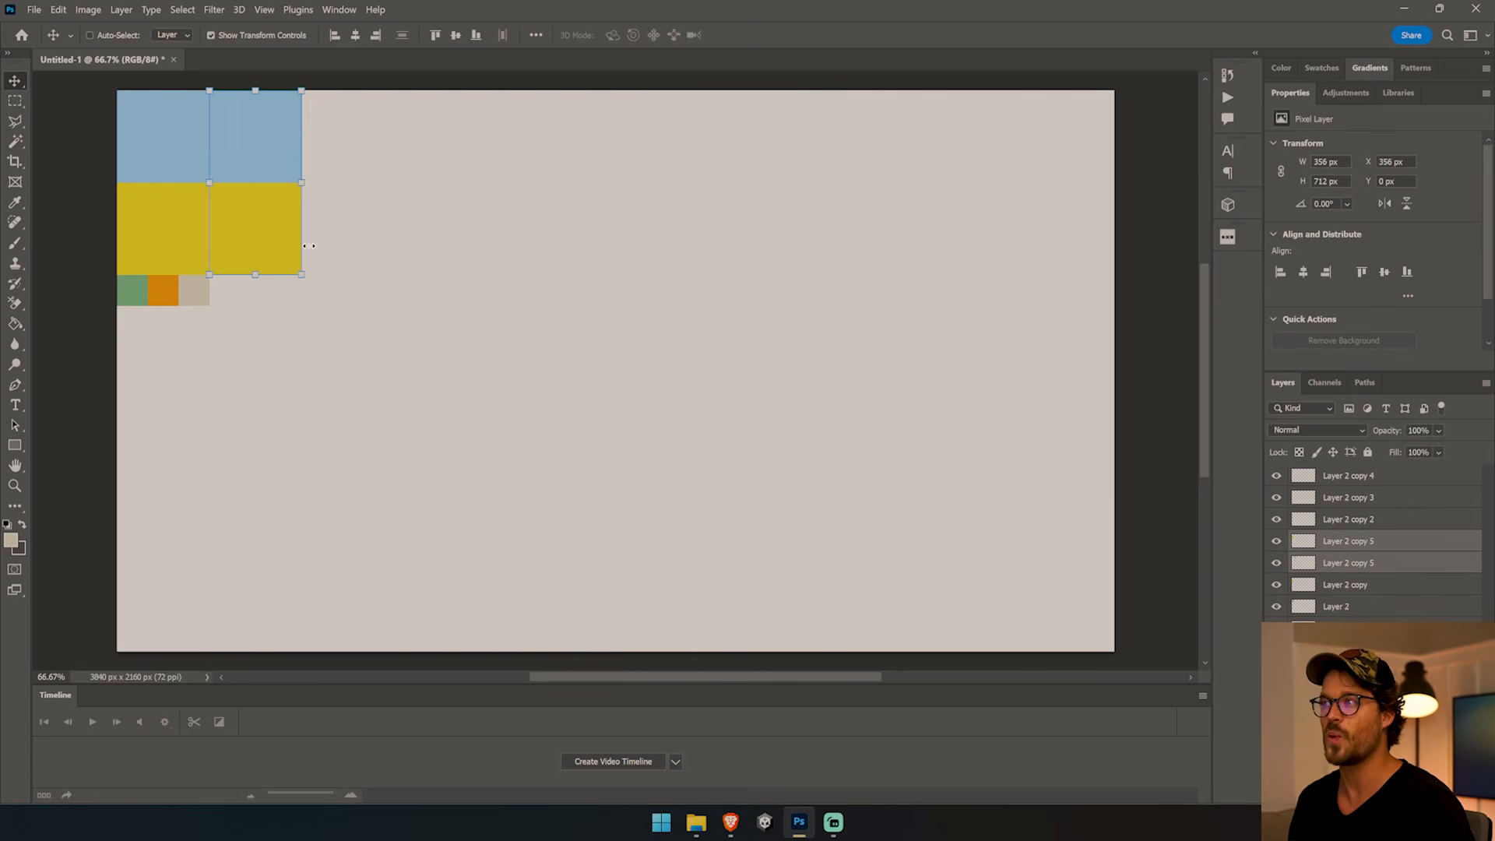
{"action": "right_click", "coordinate": [1410, 567]}
{"action": "left_click", "coordinate": [1355, 658]}
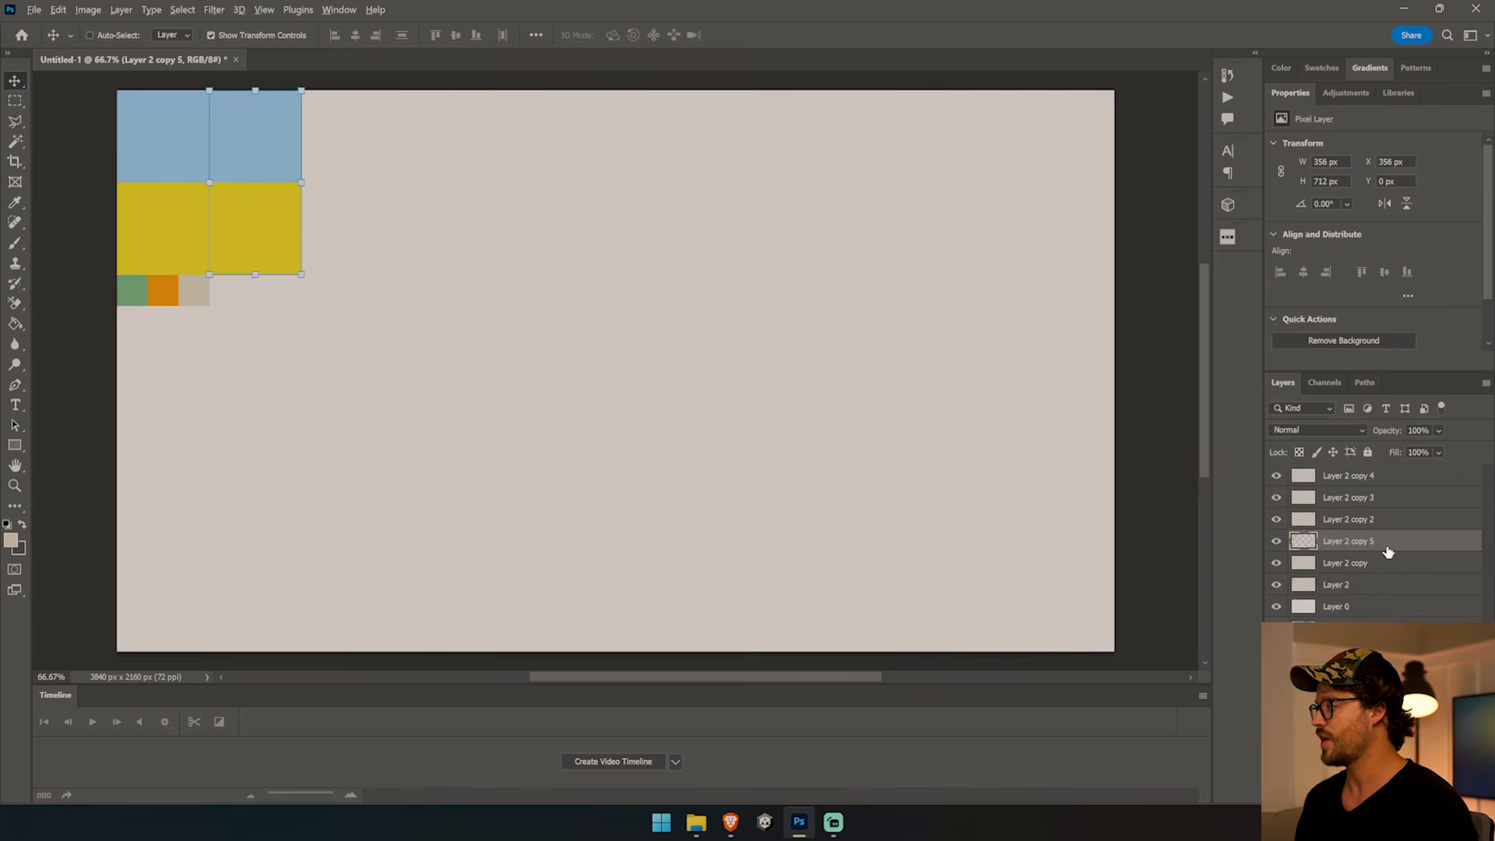
Duplicate the merged block as a clipped layer and blend sampled blue into sampled yellow on it with the Gradient tool
{"action": "left_click_drag", "start_coordinate": [1388, 548], "coordinate": [1390, 535]}
{"action": "left_click", "coordinate": [15, 323]}
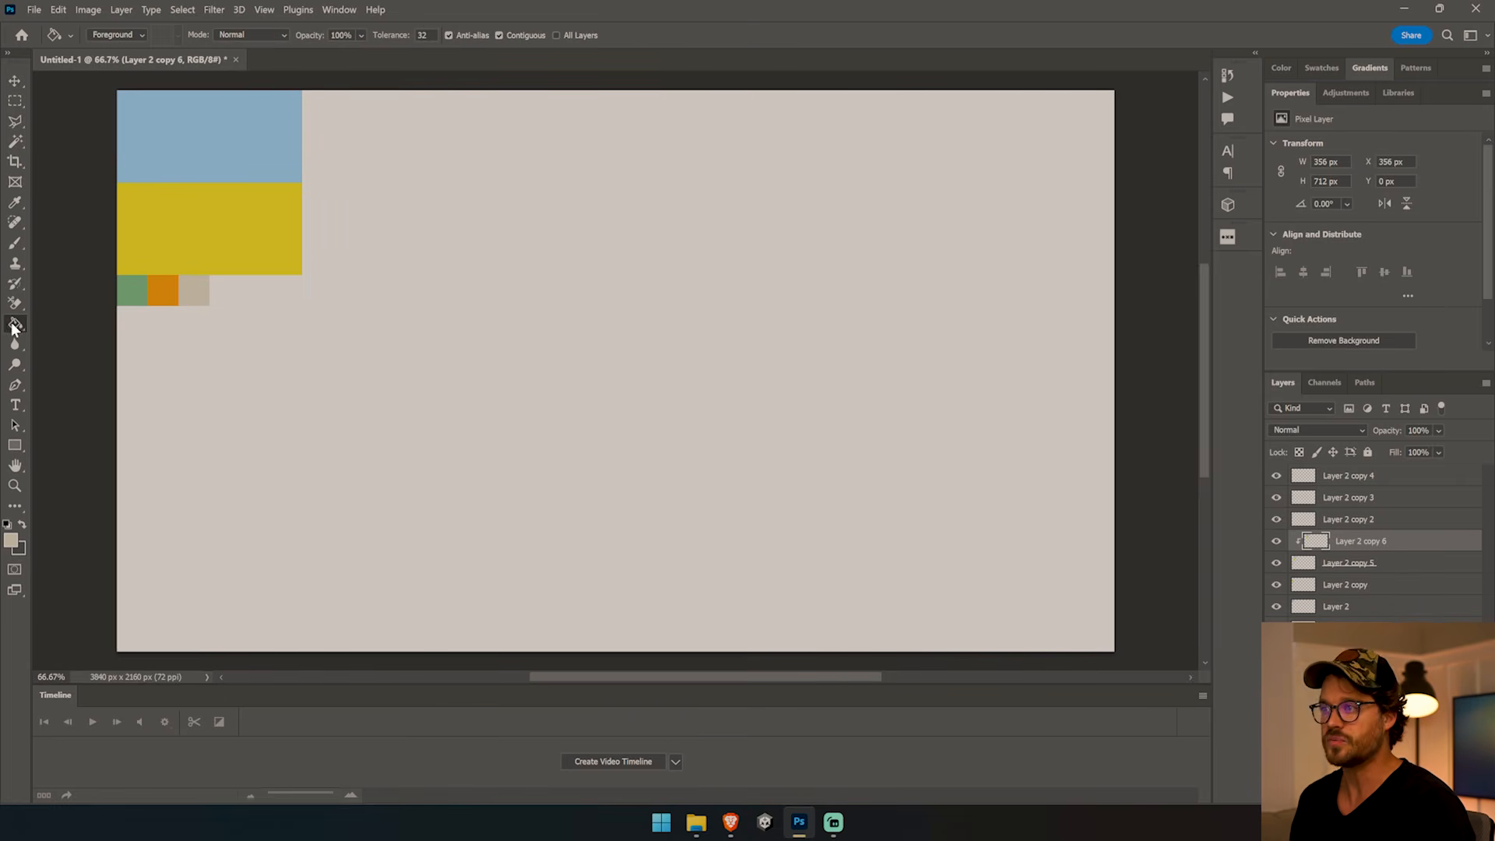
{"action": "left_click", "coordinate": [43, 321]}
{"action": "left_click", "coordinate": [250, 102], "text": "alt"}
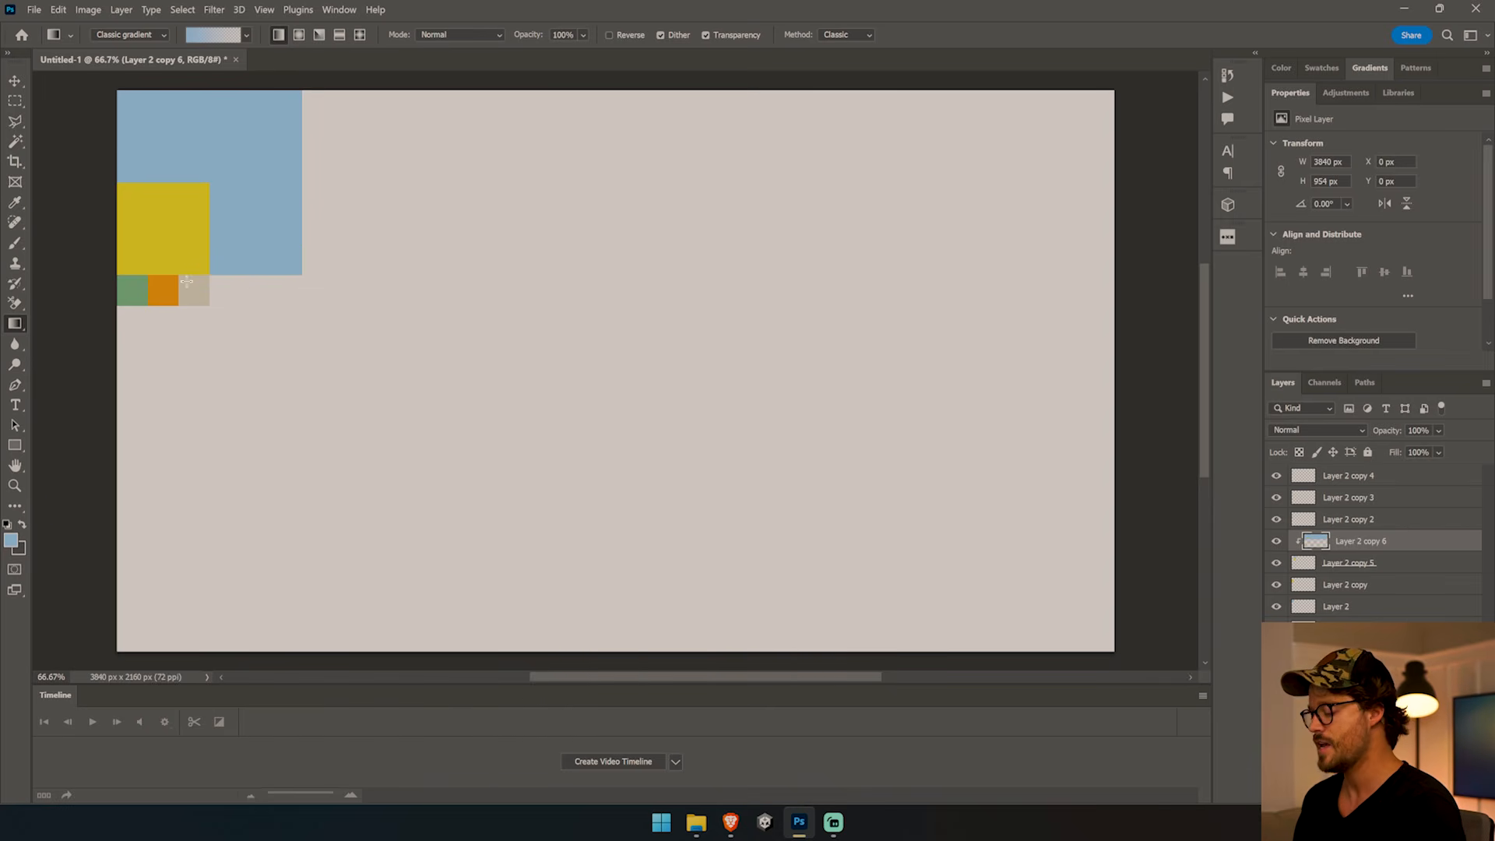
{"action": "left_click", "coordinate": [133, 227], "text": "alt"}
{"action": "left_click_drag", "start_coordinate": [263, 243], "coordinate": [257, 197]}
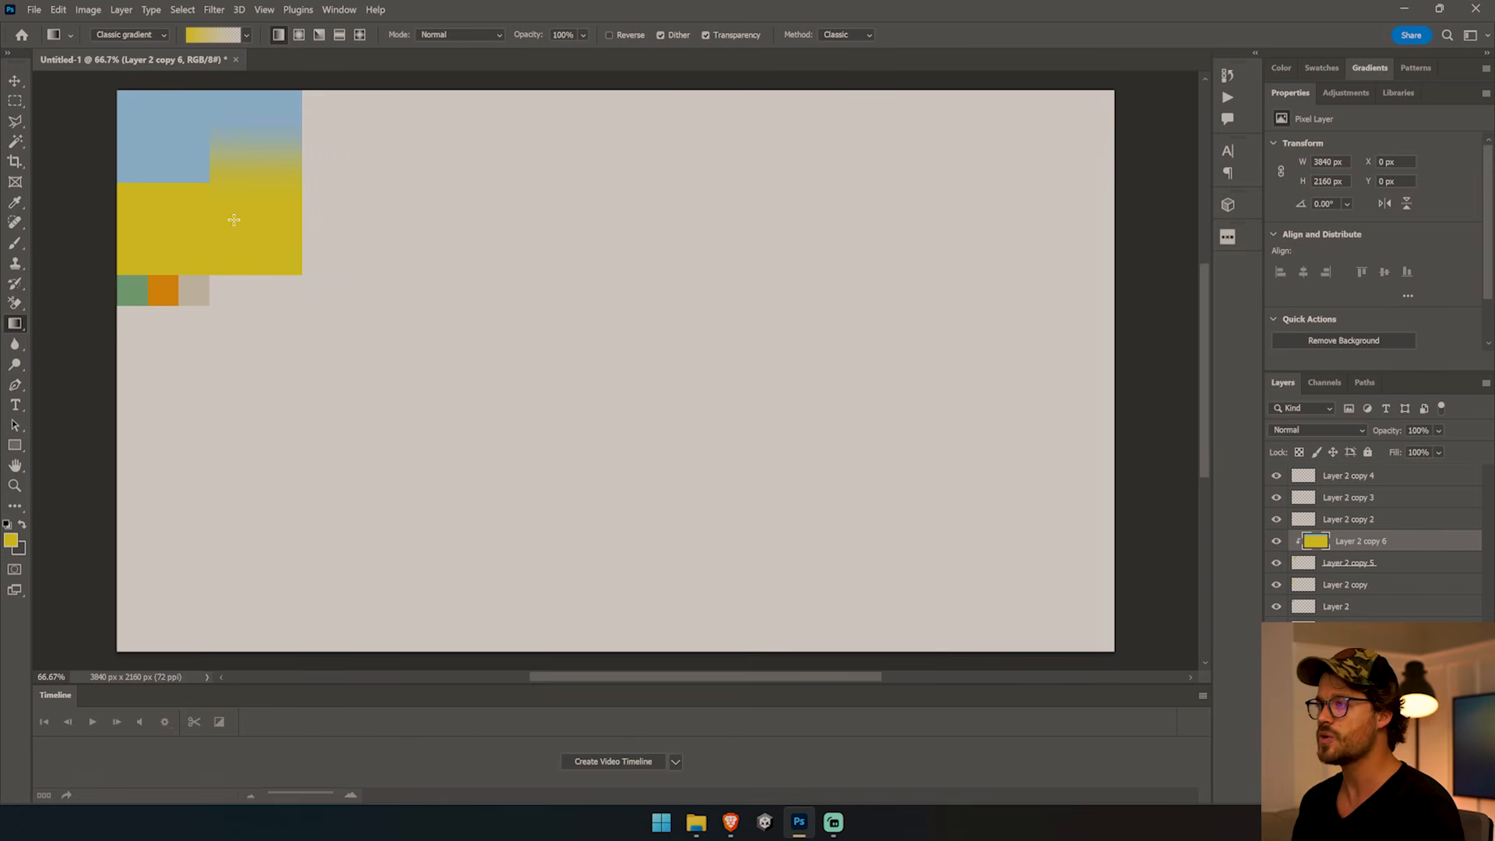
Rework the clipped gradient with the canvas's sampled beige below the blue, fading into the swatch's yellow underneath
{"action": "key", "text": "i"}
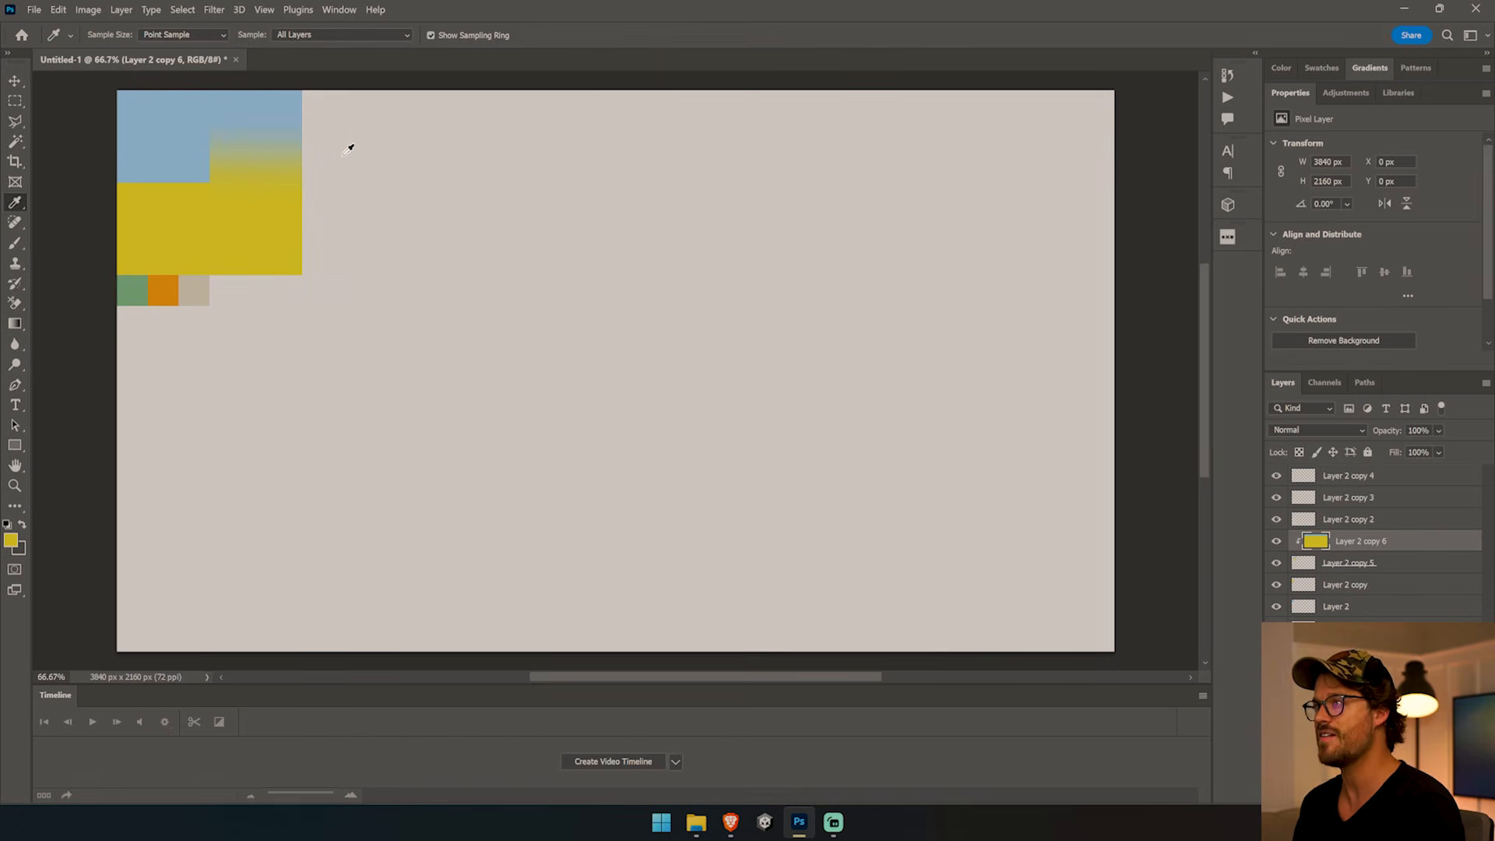
{"action": "left_click", "coordinate": [367, 127]}
{"action": "key", "text": "g"}
{"action": "left_click_drag", "start_coordinate": [257, 166], "coordinate": [277, 109]}
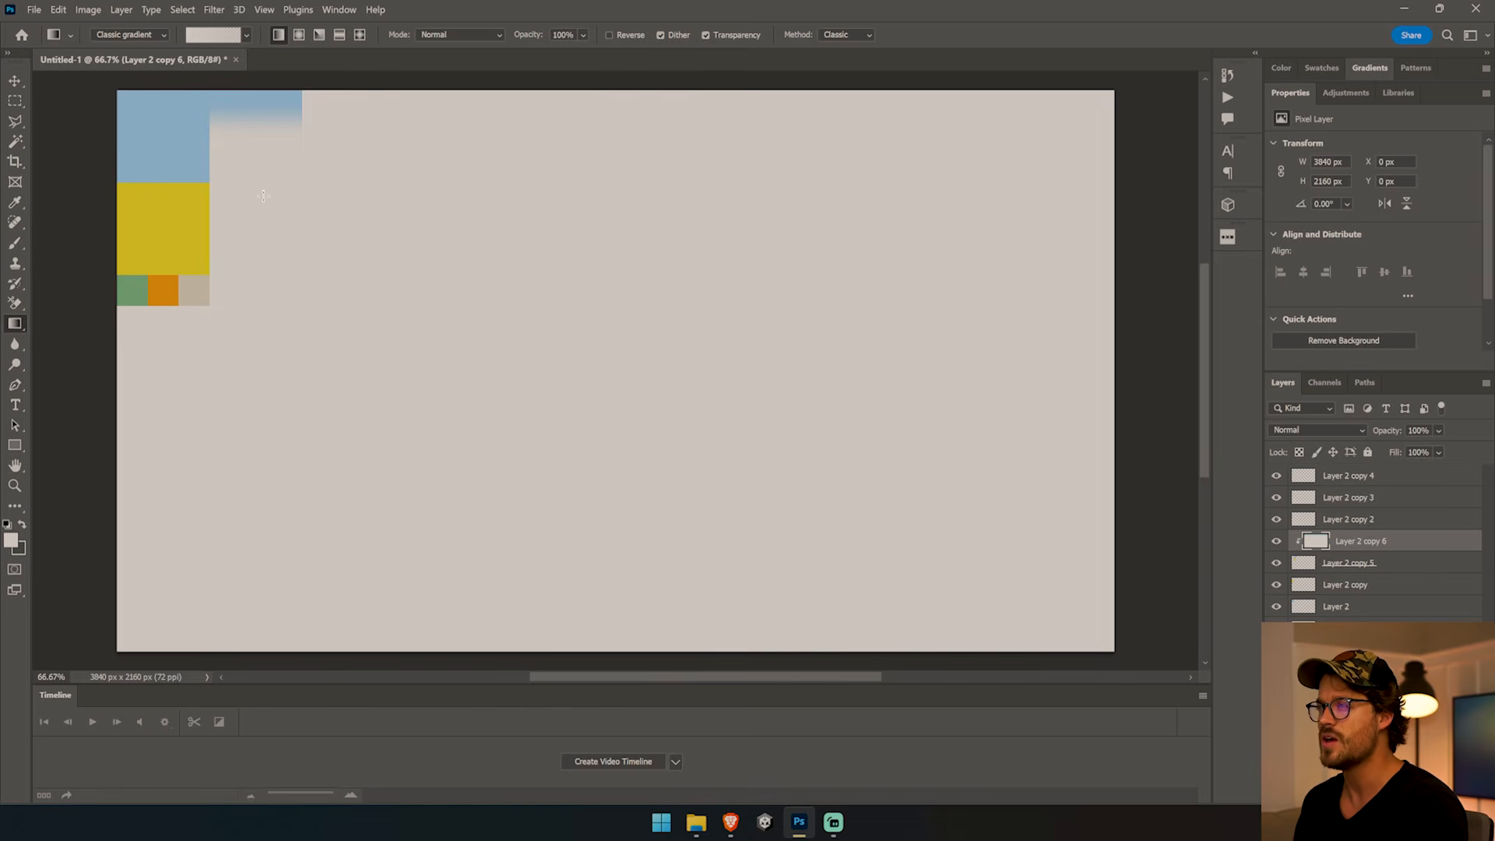
{"action": "left_click", "coordinate": [186, 196], "text": "alt"}
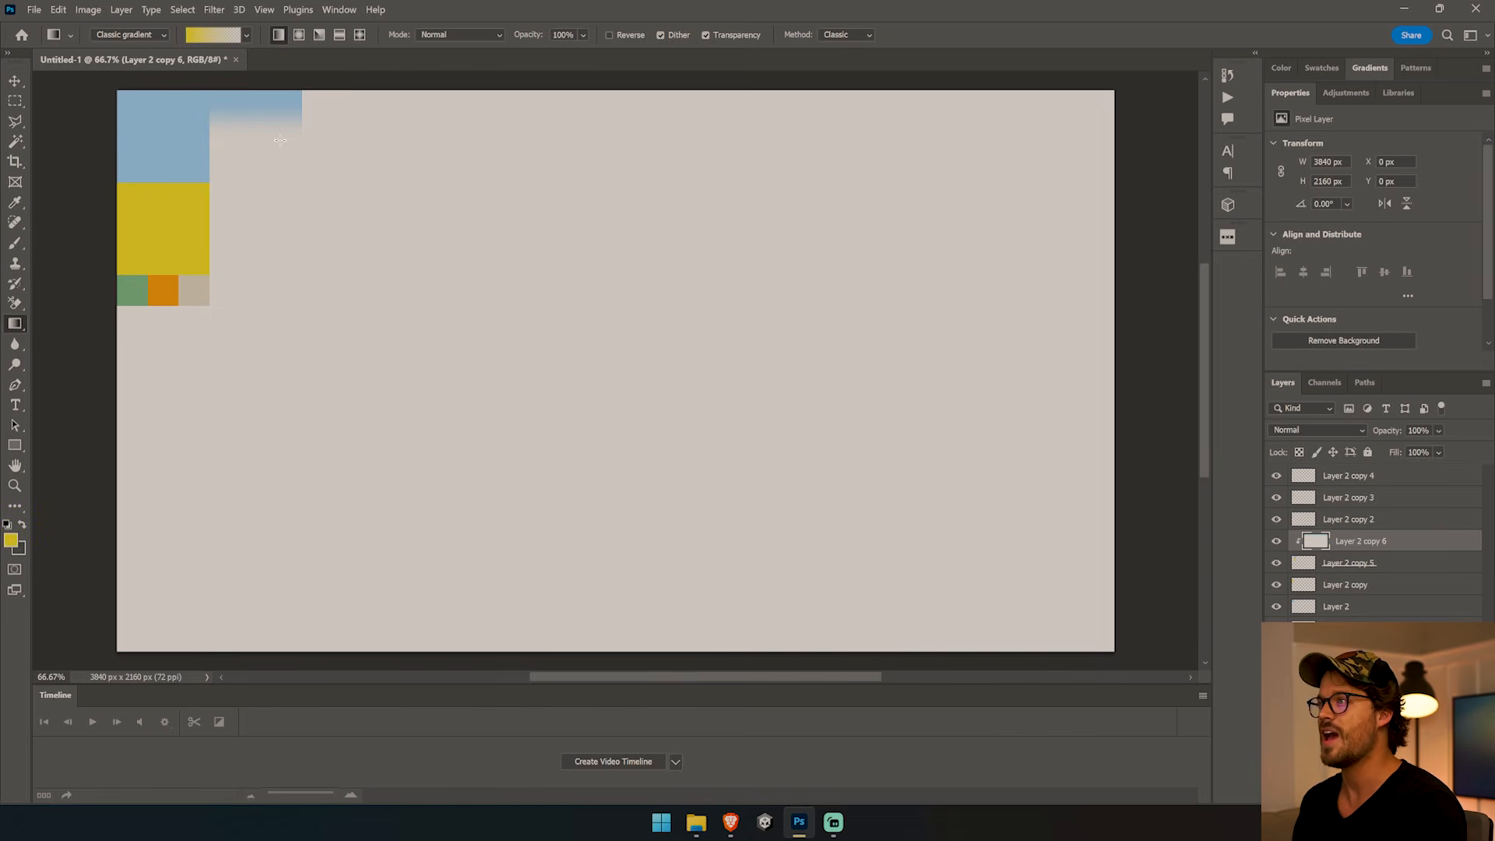
{"action": "left_click_drag", "start_coordinate": [280, 140], "coordinate": [284, 271]}
Stretch the clipped gradient layer vertically to 120.60% height, keeping its upper edge at the canvas edge
{"action": "key", "text": "v"}
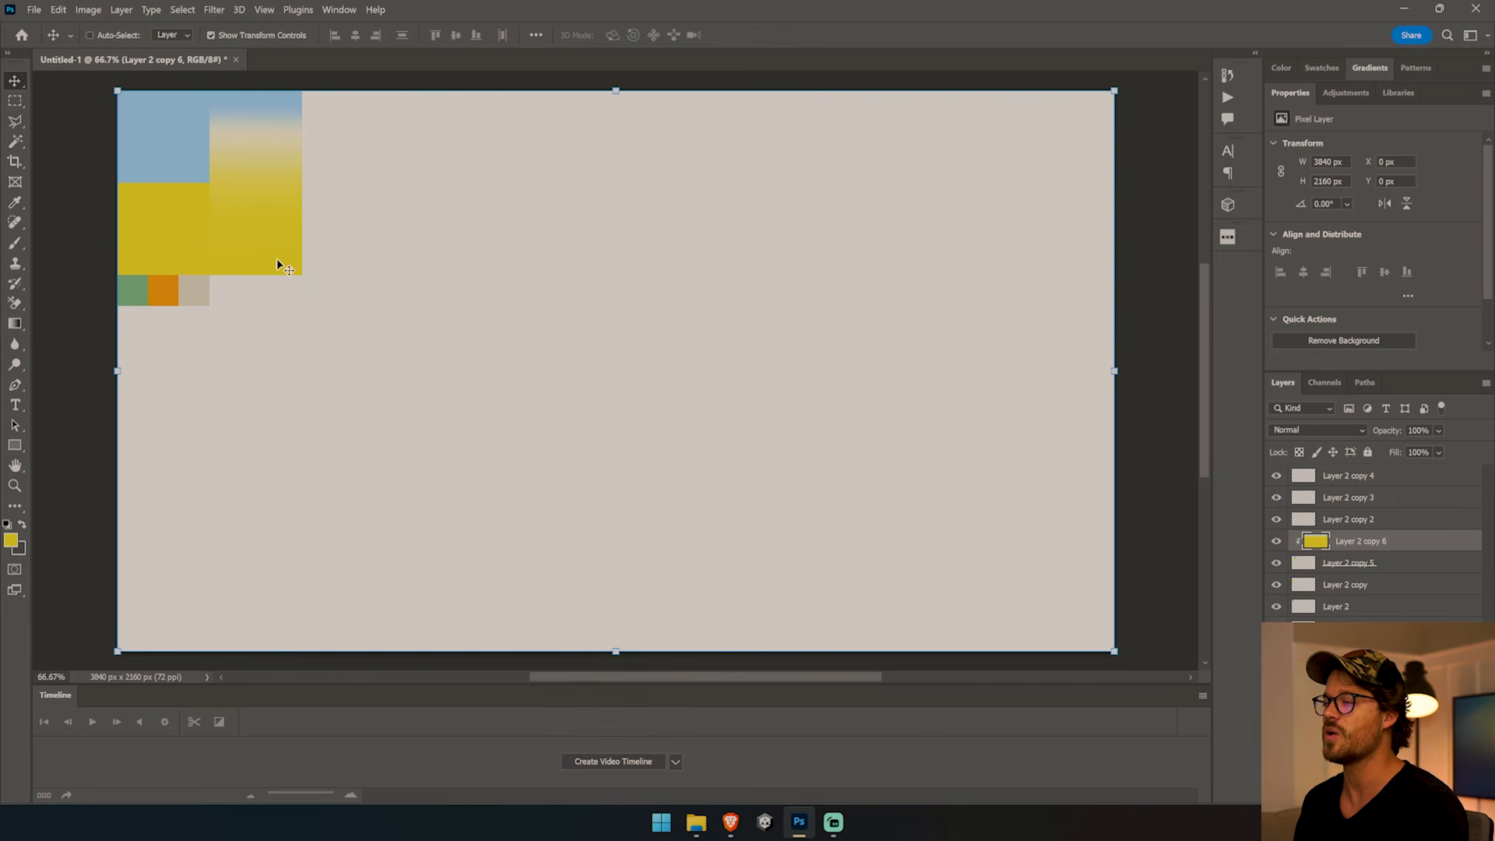
{"action": "left_click_drag", "start_coordinate": [309, 191], "coordinate": [450, 304]}
{"action": "left_click_drag", "start_coordinate": [615, 205], "coordinate": [621, 87]}
{"action": "key", "text": "Return"}
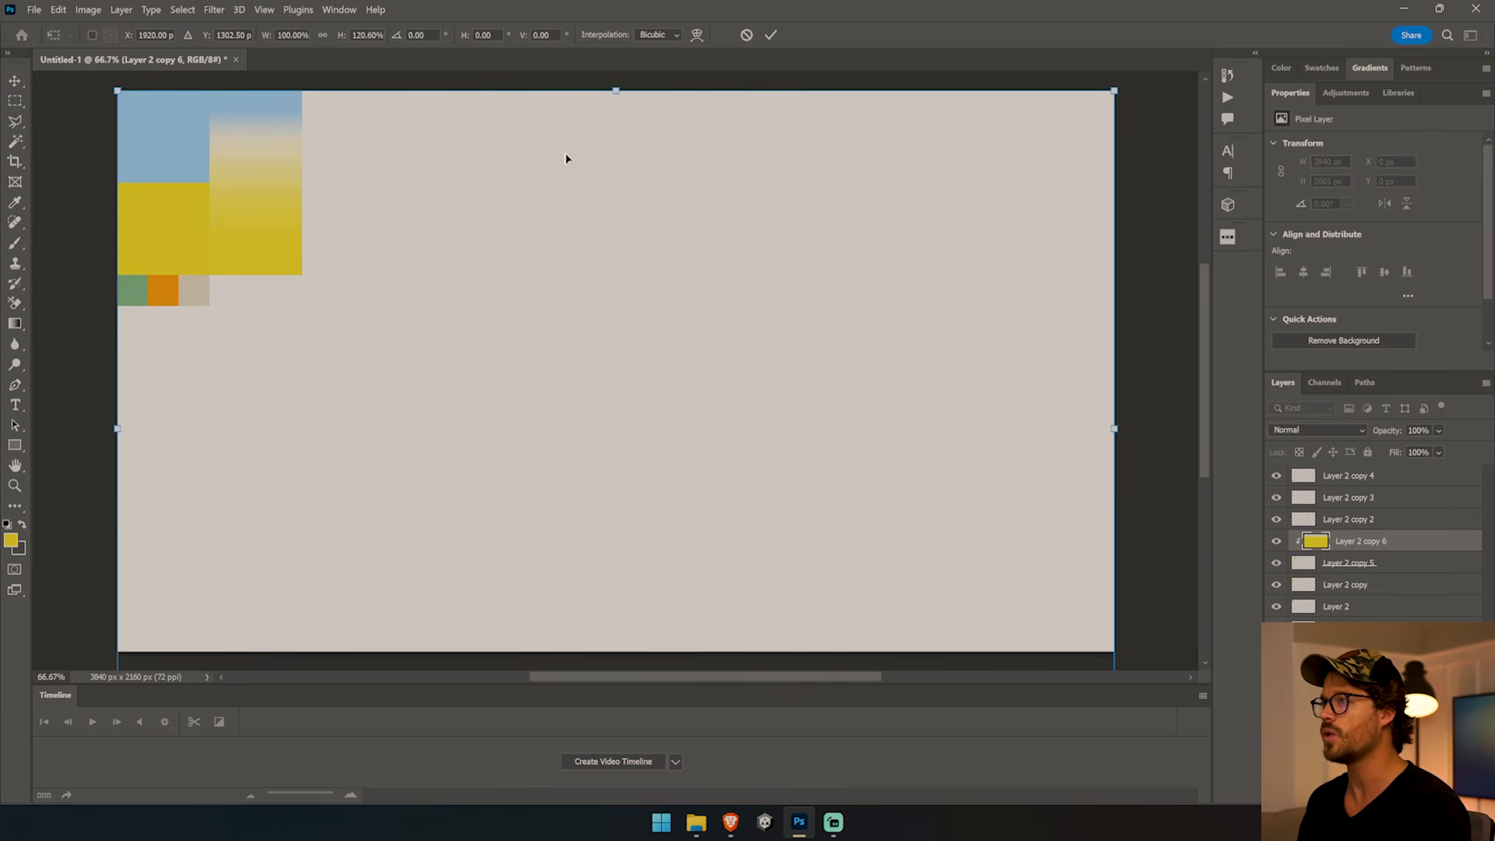
{"action": "left_click", "coordinate": [88, 187]}
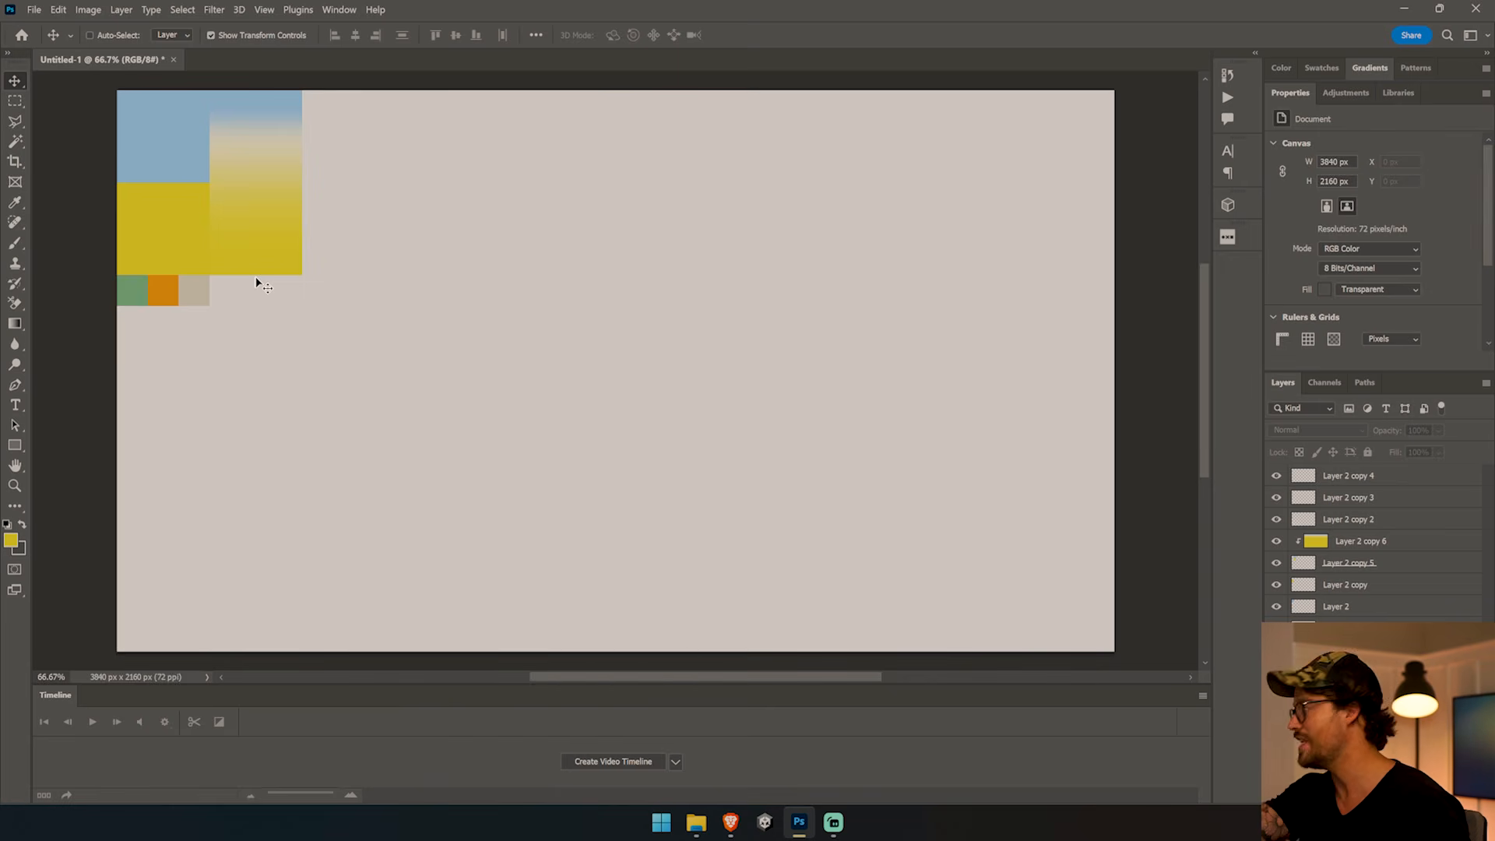
Merge all swatch and gradient layers into one and scale the palette down in the canvas corner
{"action": "left_click", "coordinate": [1347, 606]}
{"action": "left_click", "coordinate": [1342, 479], "text": "shift"}
{"action": "right_click", "coordinate": [1344, 488]}
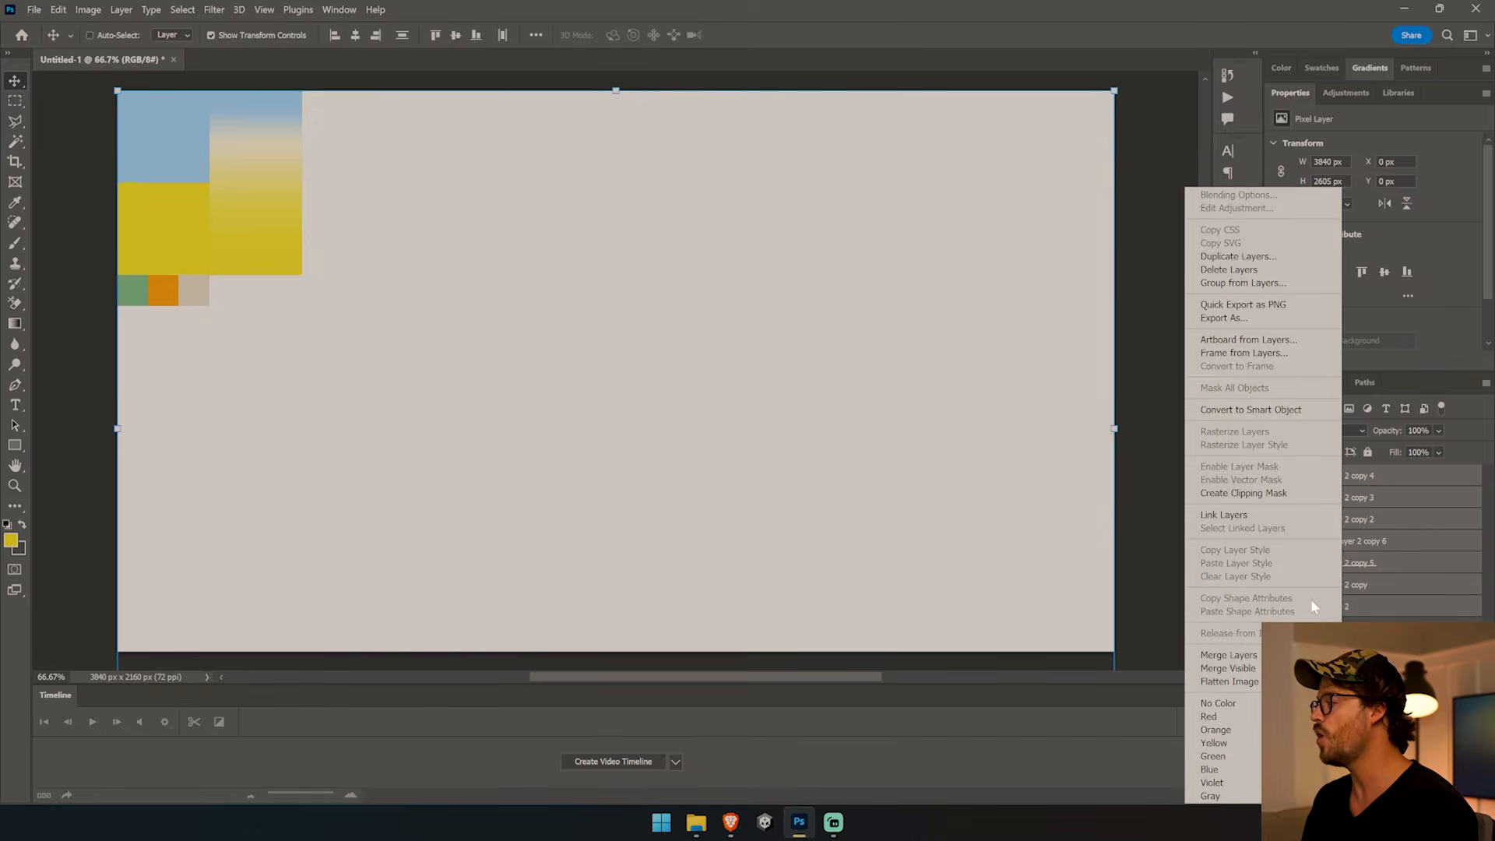
{"action": "left_click", "coordinate": [1223, 654]}
{"action": "left_click_drag", "start_coordinate": [288, 303], "coordinate": [220, 223]}
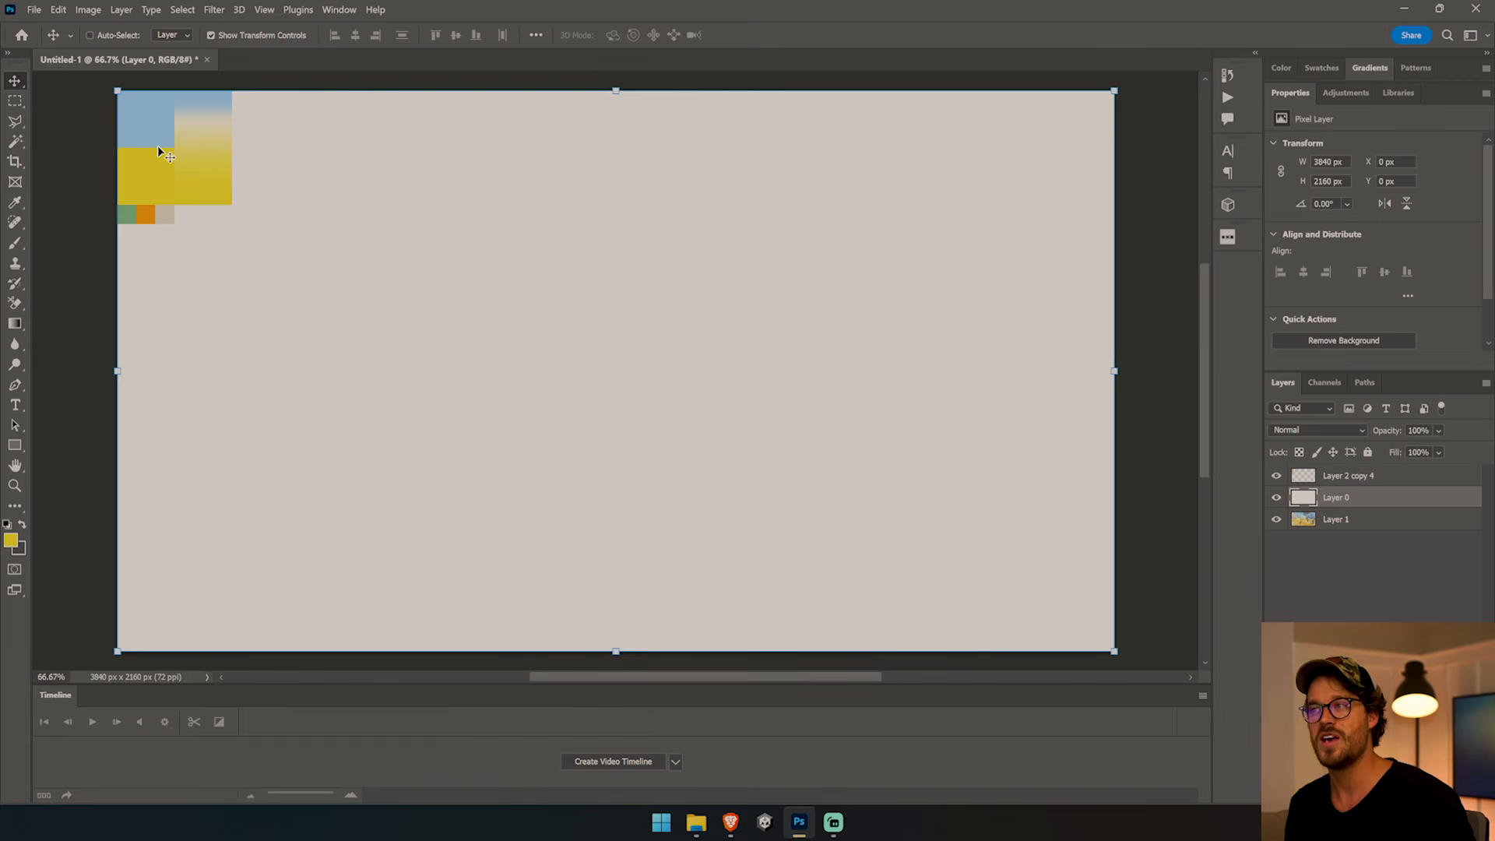
{"action": "left_click", "coordinate": [14, 201]}
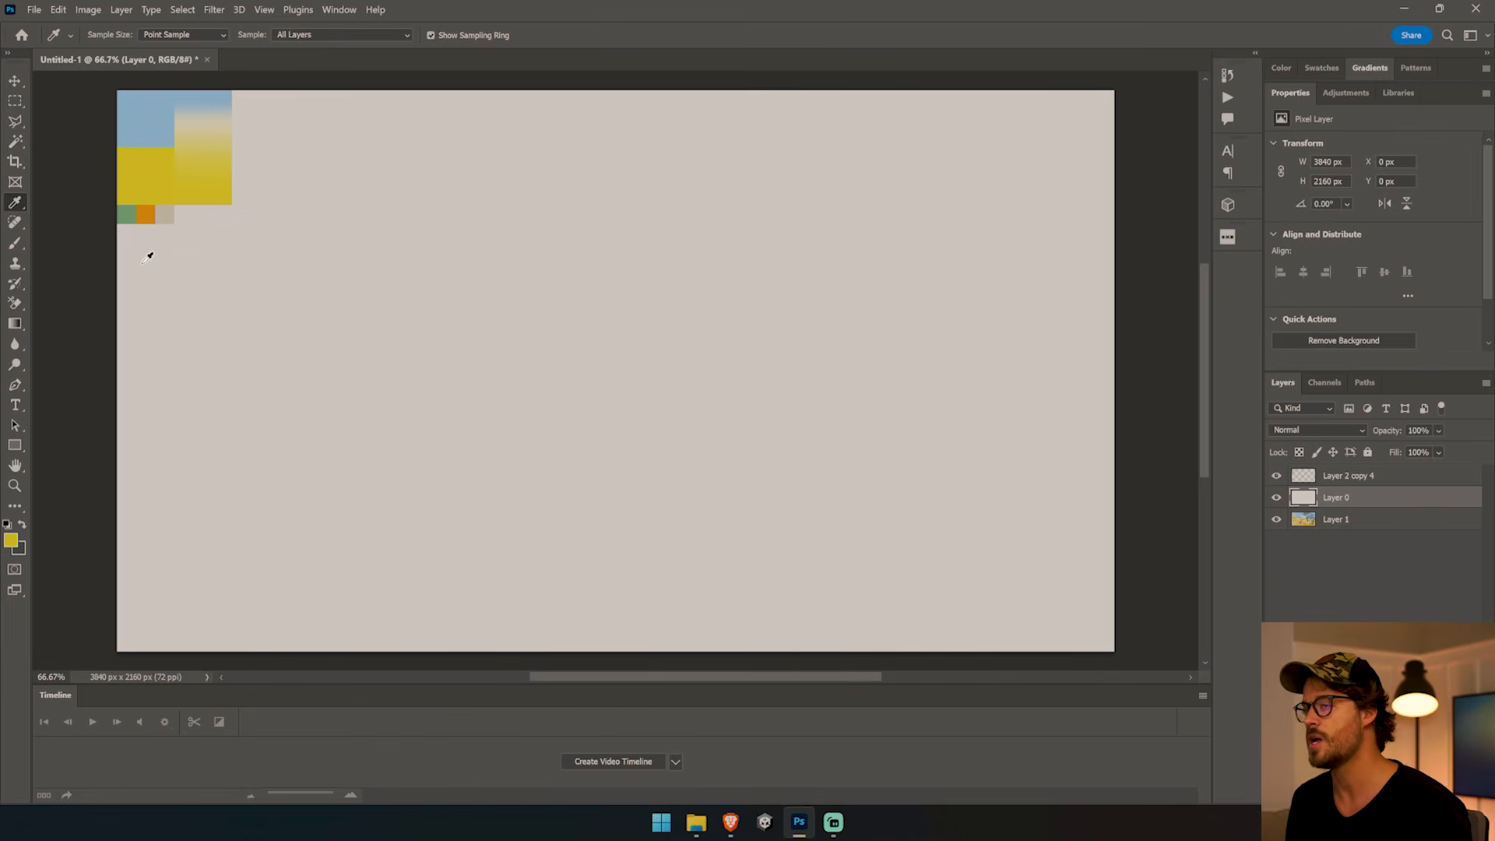
{"action": "left_click", "coordinate": [14, 324]}
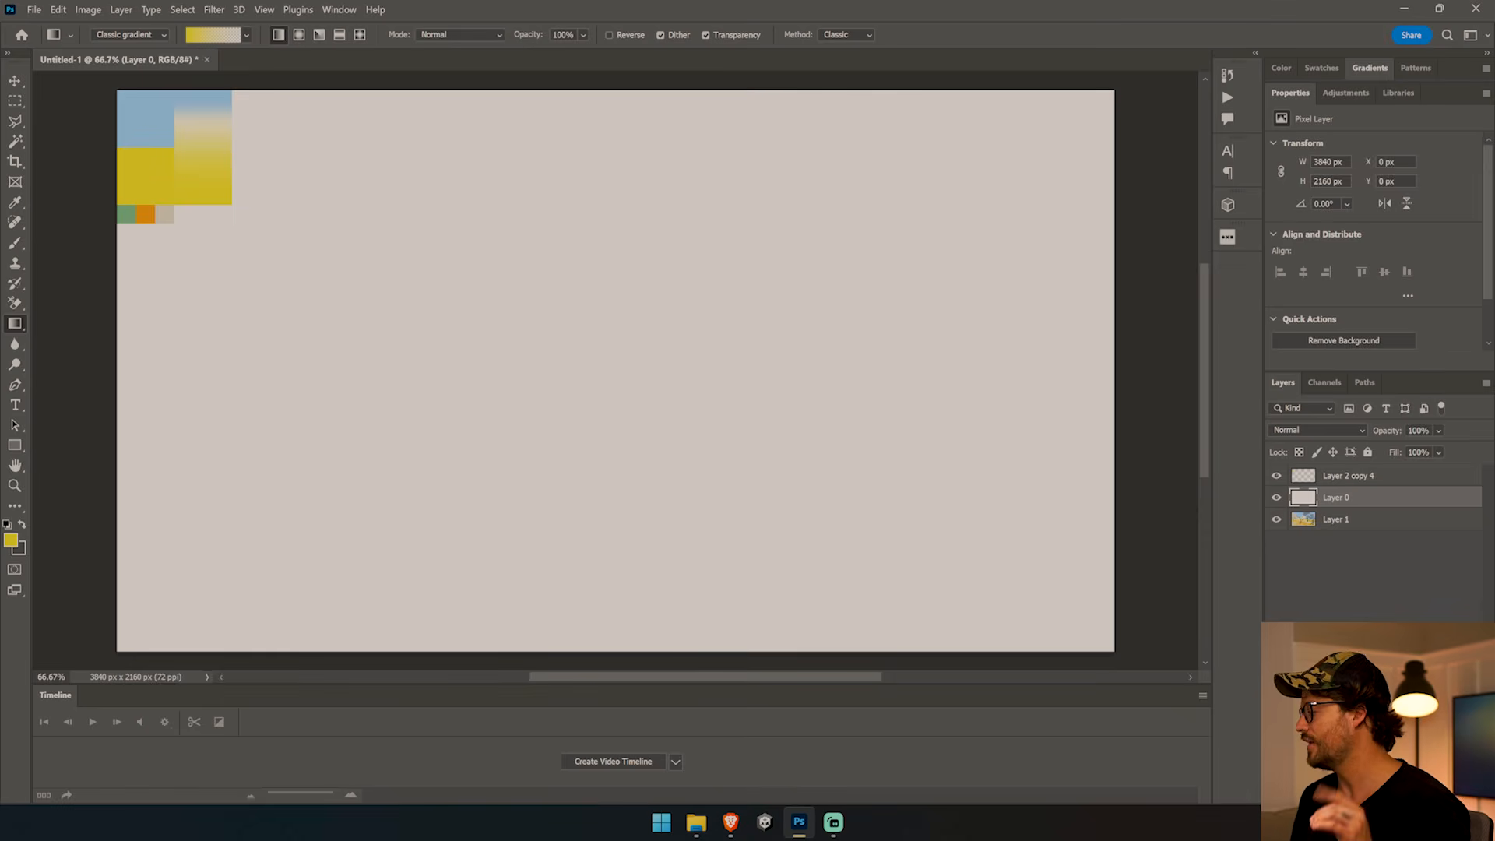
Add a layer above the plain background and outline a ridge sloping down across the canvas with the Polygonal Lasso, enclosing everything beneath it
{"action": "key", "text": "ctrl+shift+alt+n"}
{"action": "left_click", "coordinate": [15, 120]}
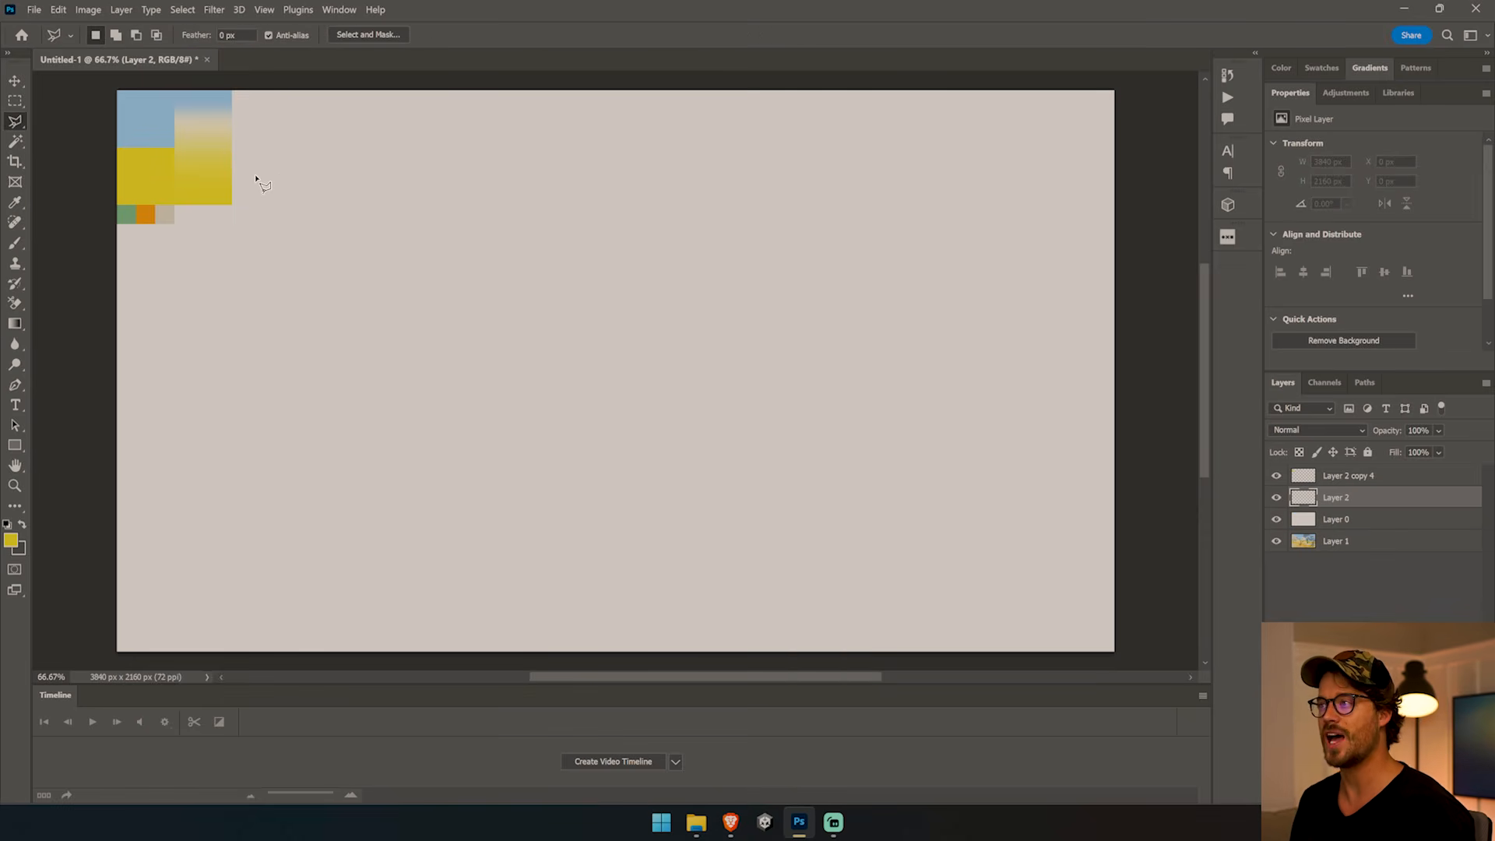
{"action": "left_click", "coordinate": [110, 242]}
{"action": "left_click", "coordinate": [148, 253]}
{"action": "left_click", "coordinate": [172, 268]}
{"action": "left_click", "coordinate": [236, 269]}
{"action": "left_click", "coordinate": [348, 309]}
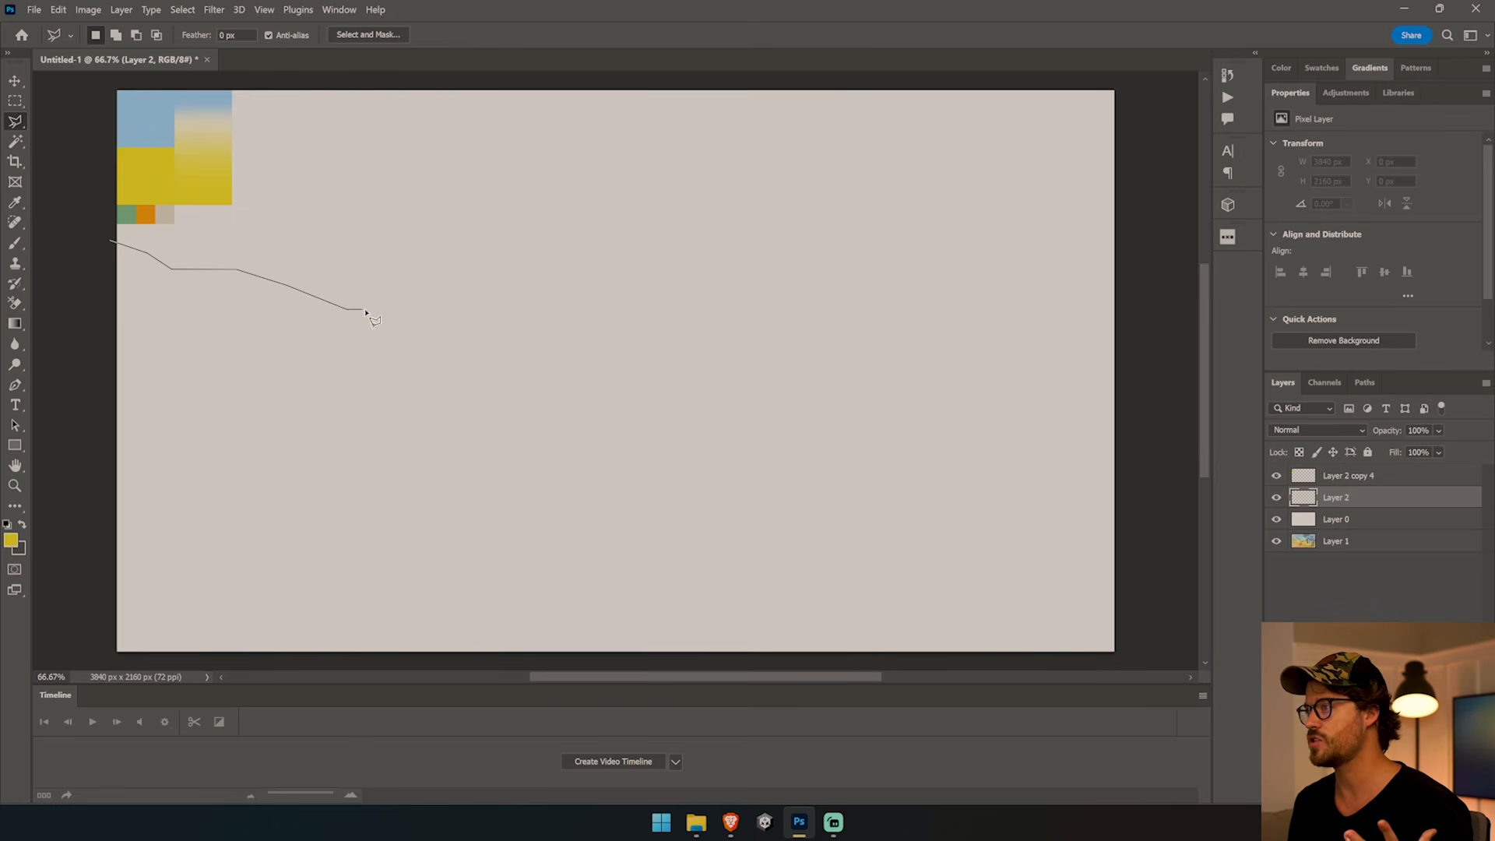
{"action": "left_click", "coordinate": [513, 353]}
{"action": "left_click", "coordinate": [587, 352]}
{"action": "left_click", "coordinate": [658, 380]}
{"action": "left_click", "coordinate": [697, 391]}
{"action": "left_click", "coordinate": [743, 382]}
{"action": "left_click", "coordinate": [812, 413]}
{"action": "left_click", "coordinate": [870, 426]}
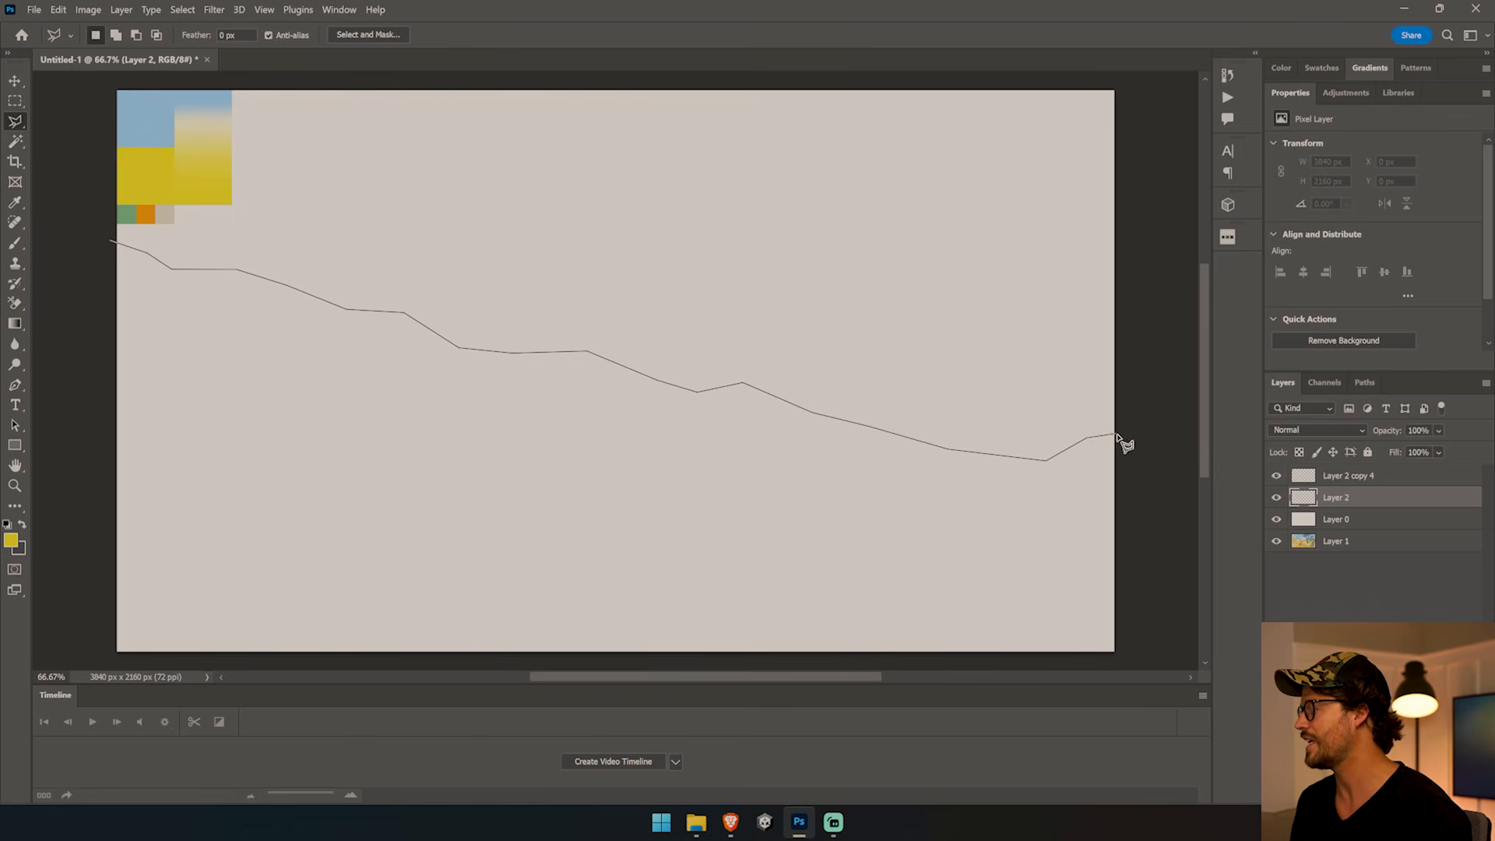
{"action": "left_click", "coordinate": [1172, 450]}
{"action": "left_click", "coordinate": [1156, 665]}
{"action": "left_click", "coordinate": [84, 608]}
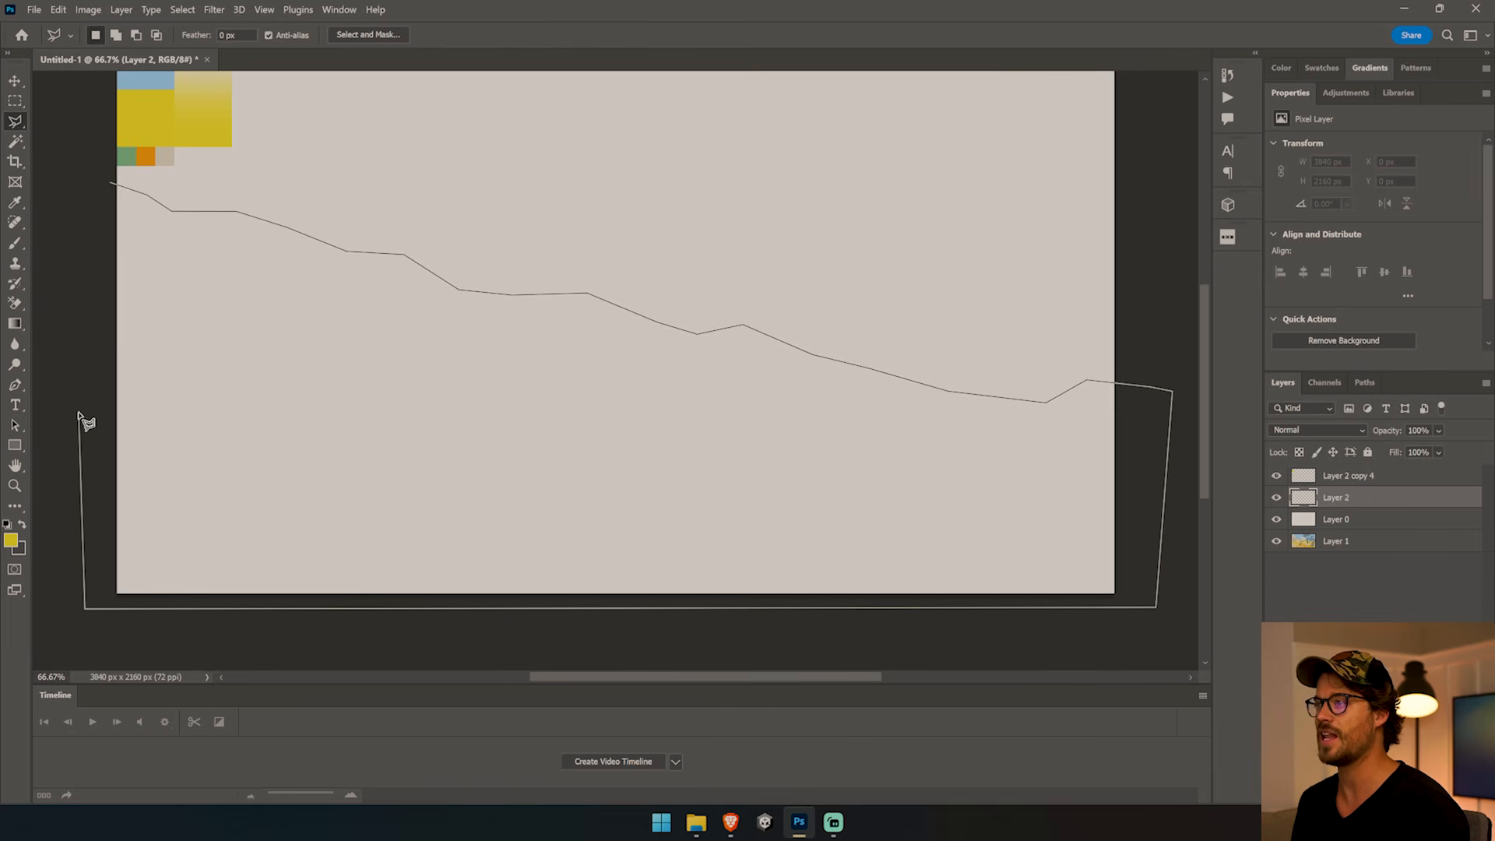
{"action": "double_click", "coordinate": [144, 340]}
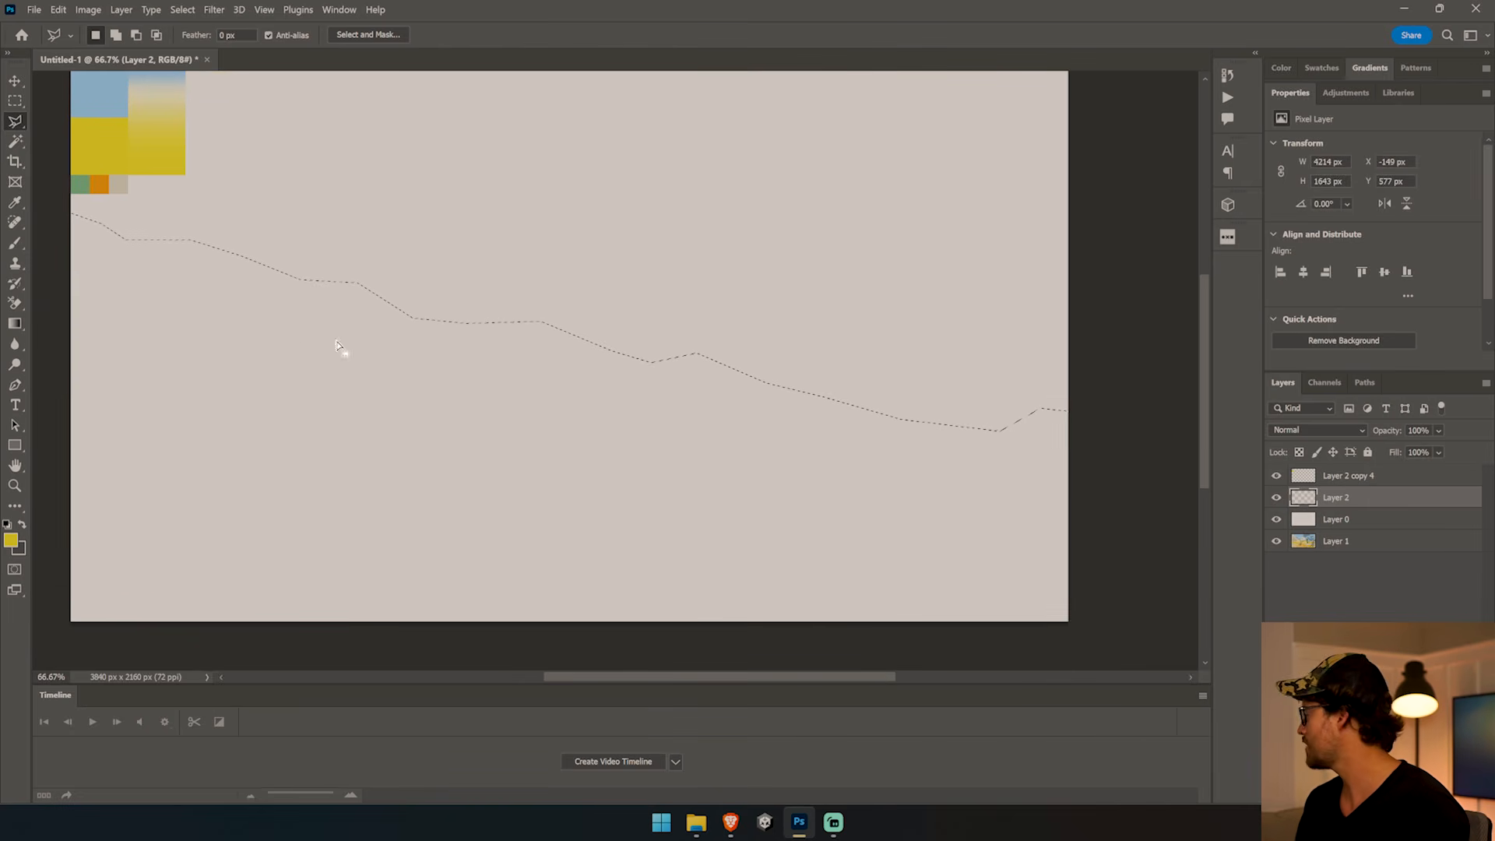
Fill the outlined ridge on another new layer with the pale yellow sampled from the palette's gradient swatch
{"action": "left_click", "coordinate": [1421, 795]}
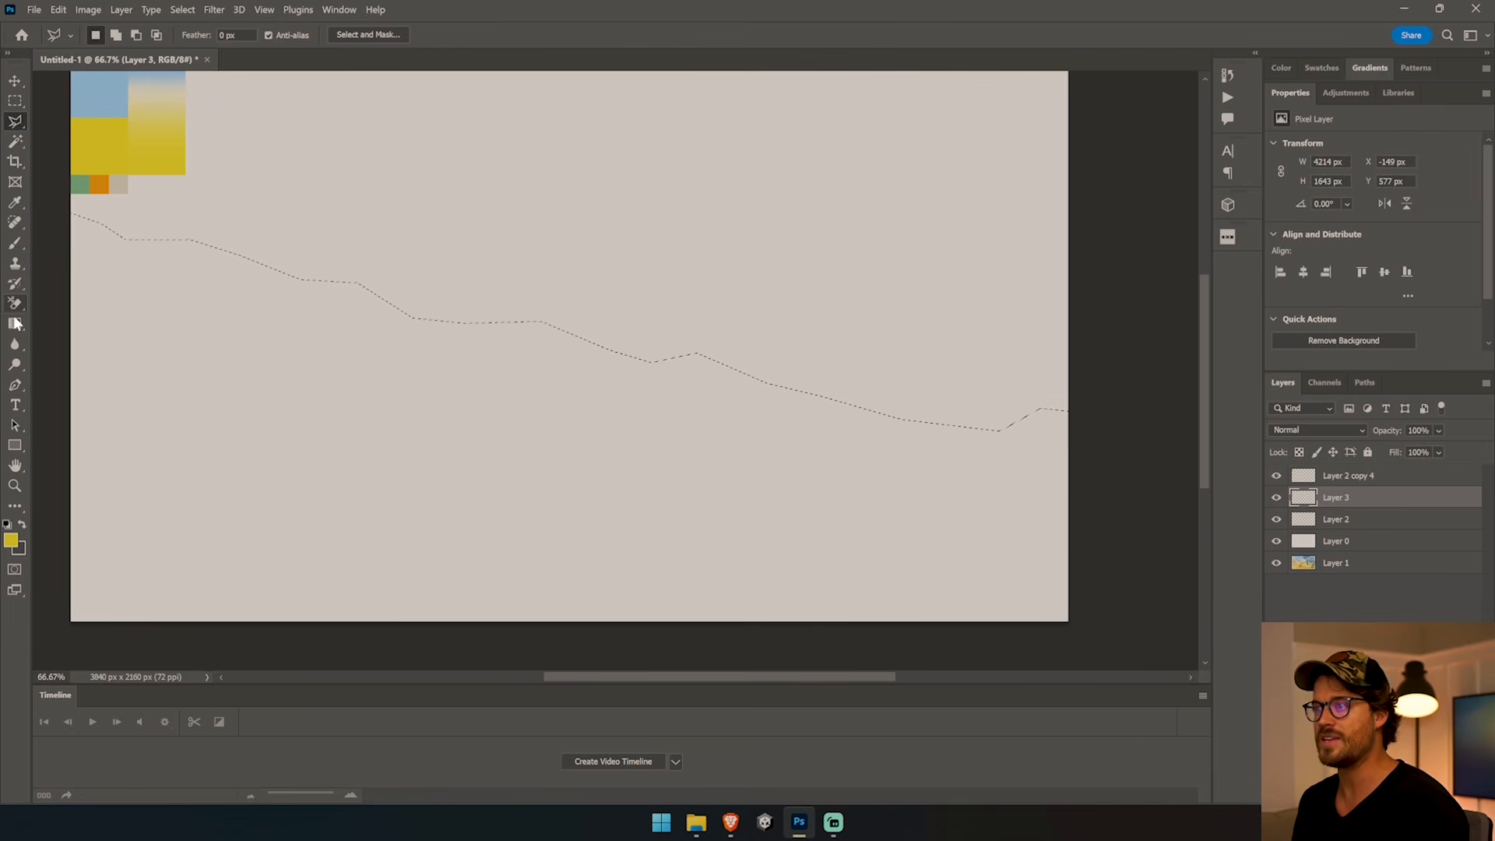
{"action": "right_click", "coordinate": [16, 323]}
{"action": "left_click", "coordinate": [78, 333]}
{"action": "key", "text": "i"}
{"action": "left_click", "coordinate": [176, 94]}
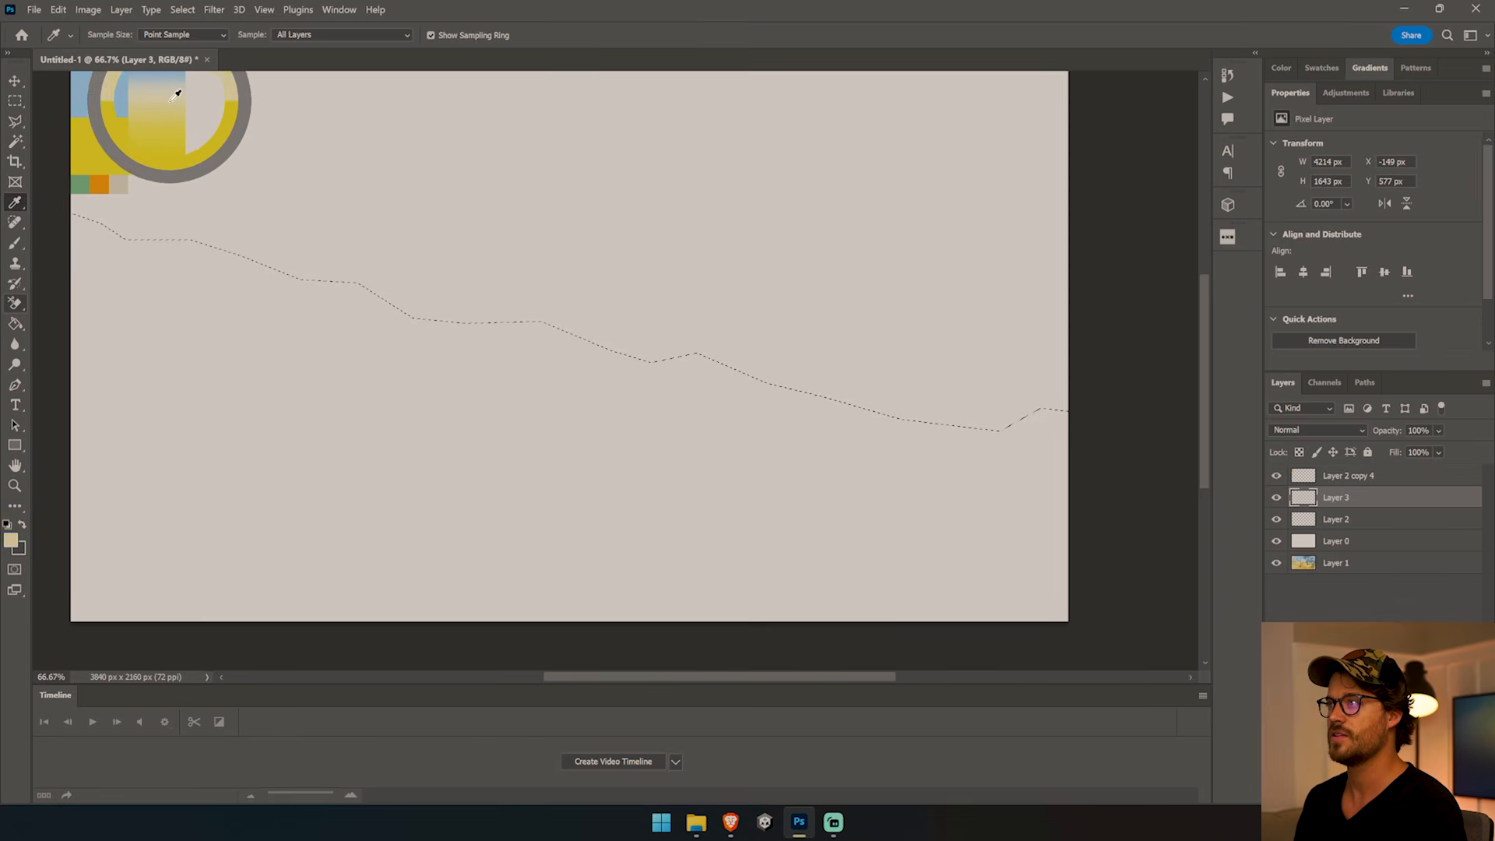
{"action": "key", "text": "g"}
{"action": "left_click", "coordinate": [377, 296]}
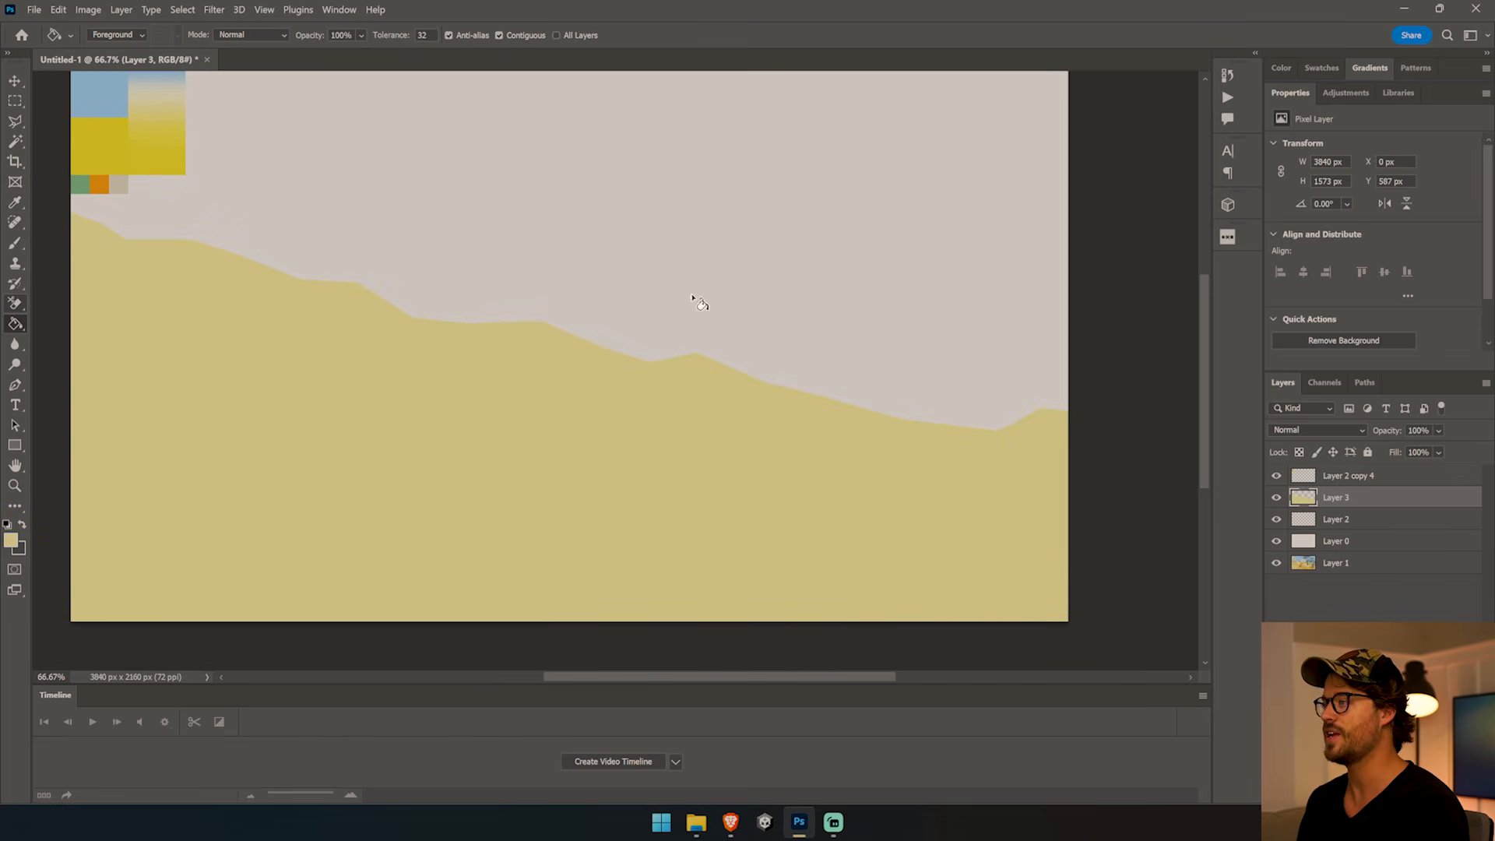
{"action": "mouse_move", "coordinate": [607, 249]}
{"action": "left_mouse_down"}
{"action": "mouse_move", "coordinate": [628, 291]}
{"action": "mouse_move", "coordinate": [629, 271]}
{"action": "left_mouse_up"}
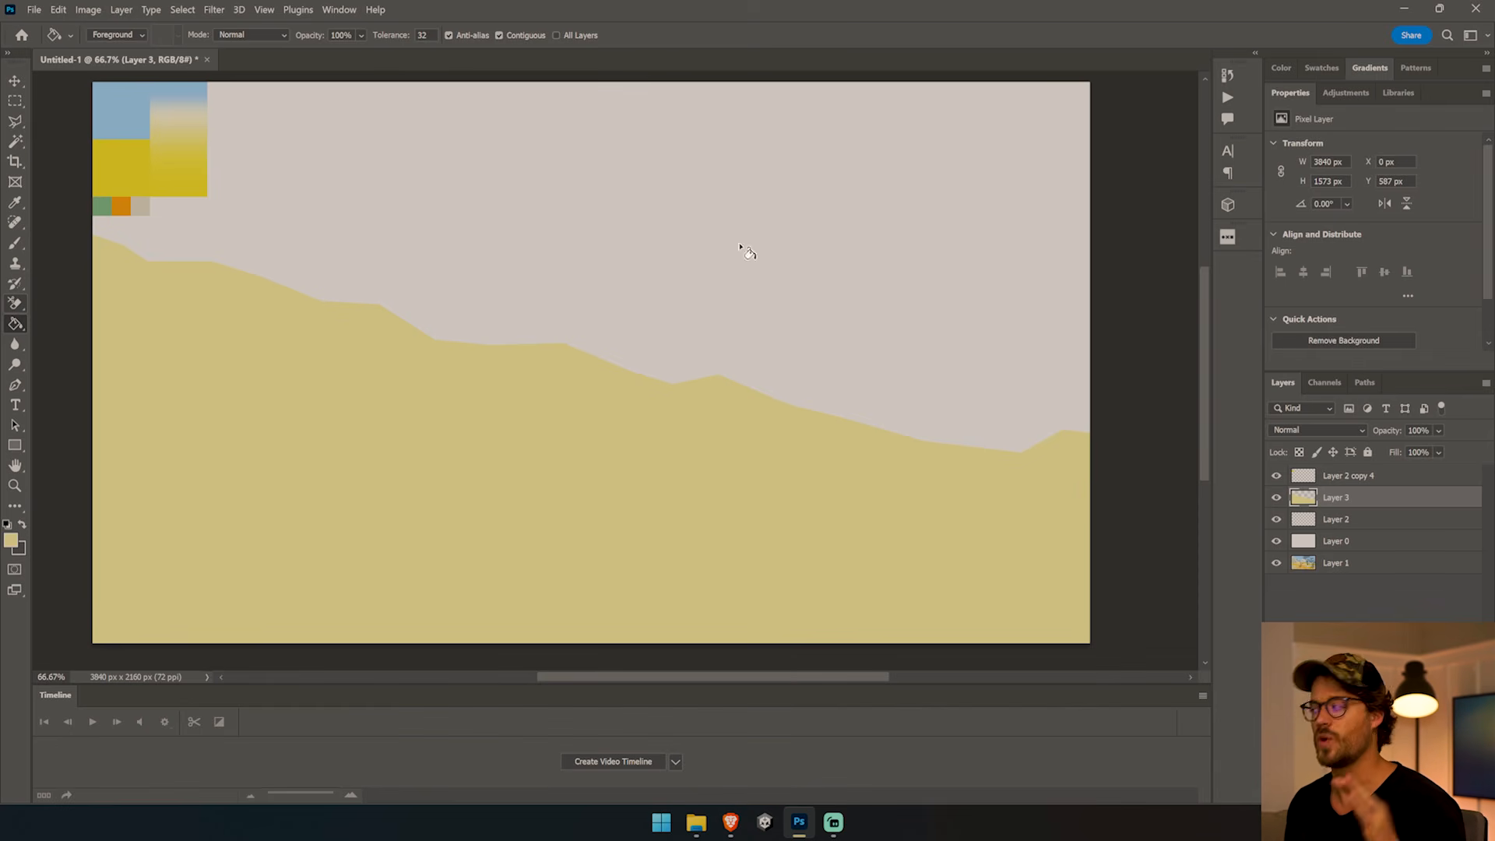
Fill the empty layer beneath the ridge with the sky blue sampled from the gradient swatch's upper end
{"action": "left_click", "coordinate": [1307, 522]}
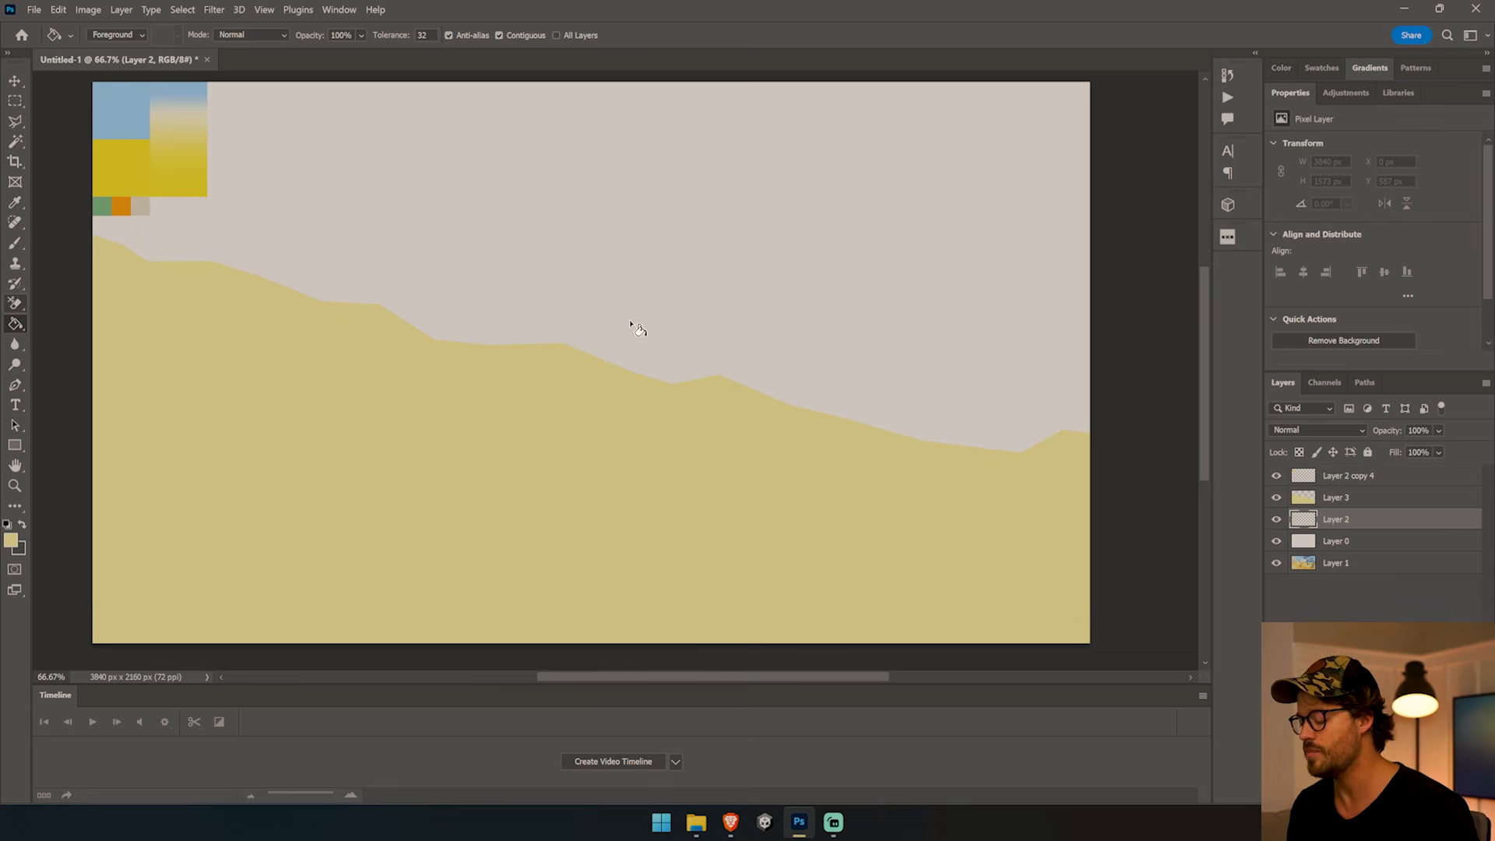
{"action": "key", "text": "i"}
{"action": "left_click", "coordinate": [179, 79]}
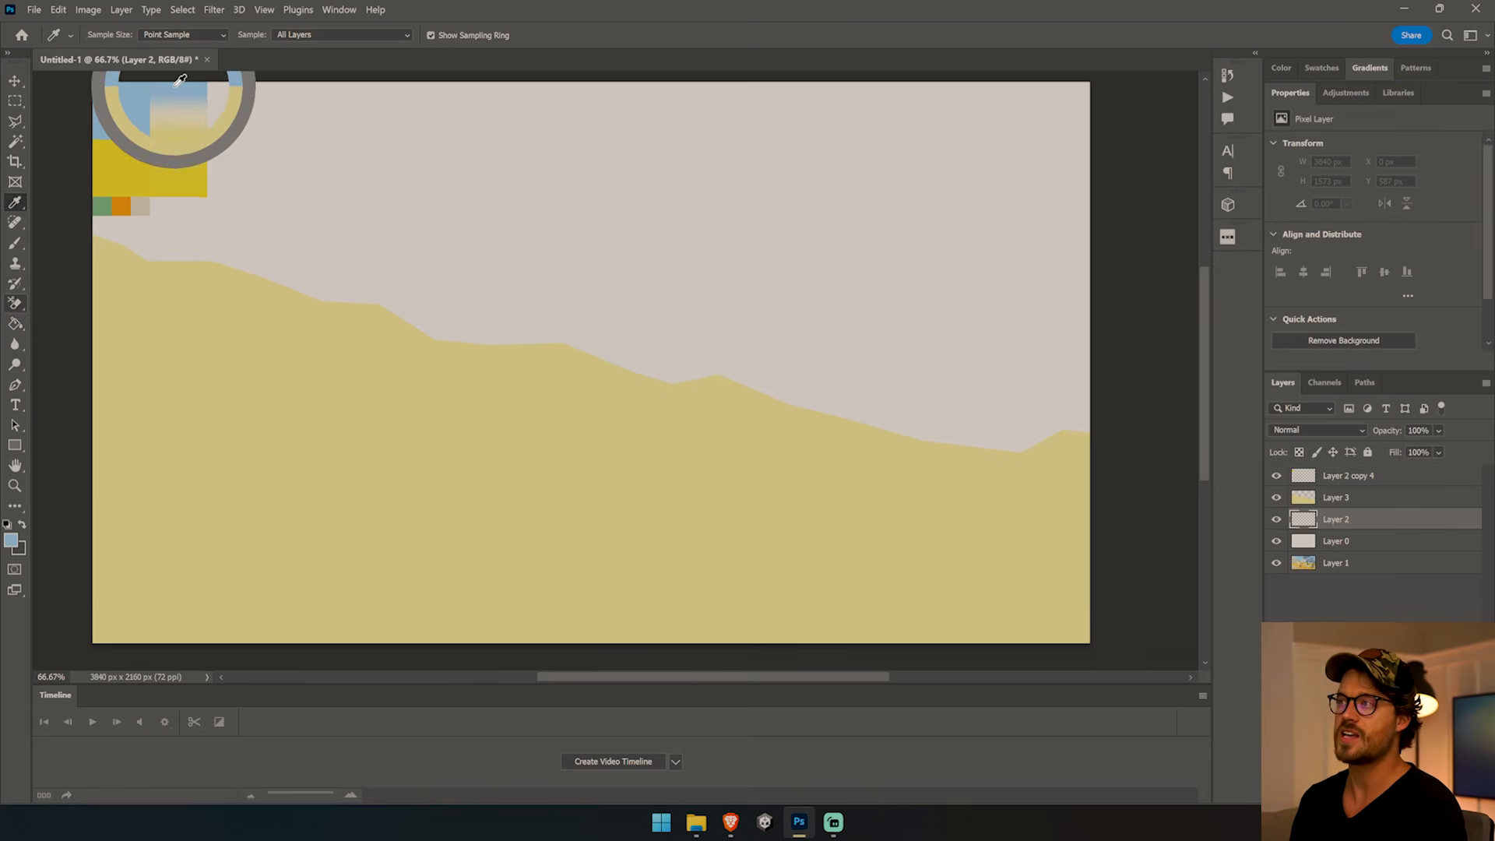
{"action": "key", "text": "g"}
{"action": "left_click", "coordinate": [711, 306]}
Add a layer between sky and ridge and lasso a distant mountain outline that dips mid-canvas and rises towards the right edge
{"action": "key", "text": "v"}
{"action": "left_click", "coordinate": [620, 438]}
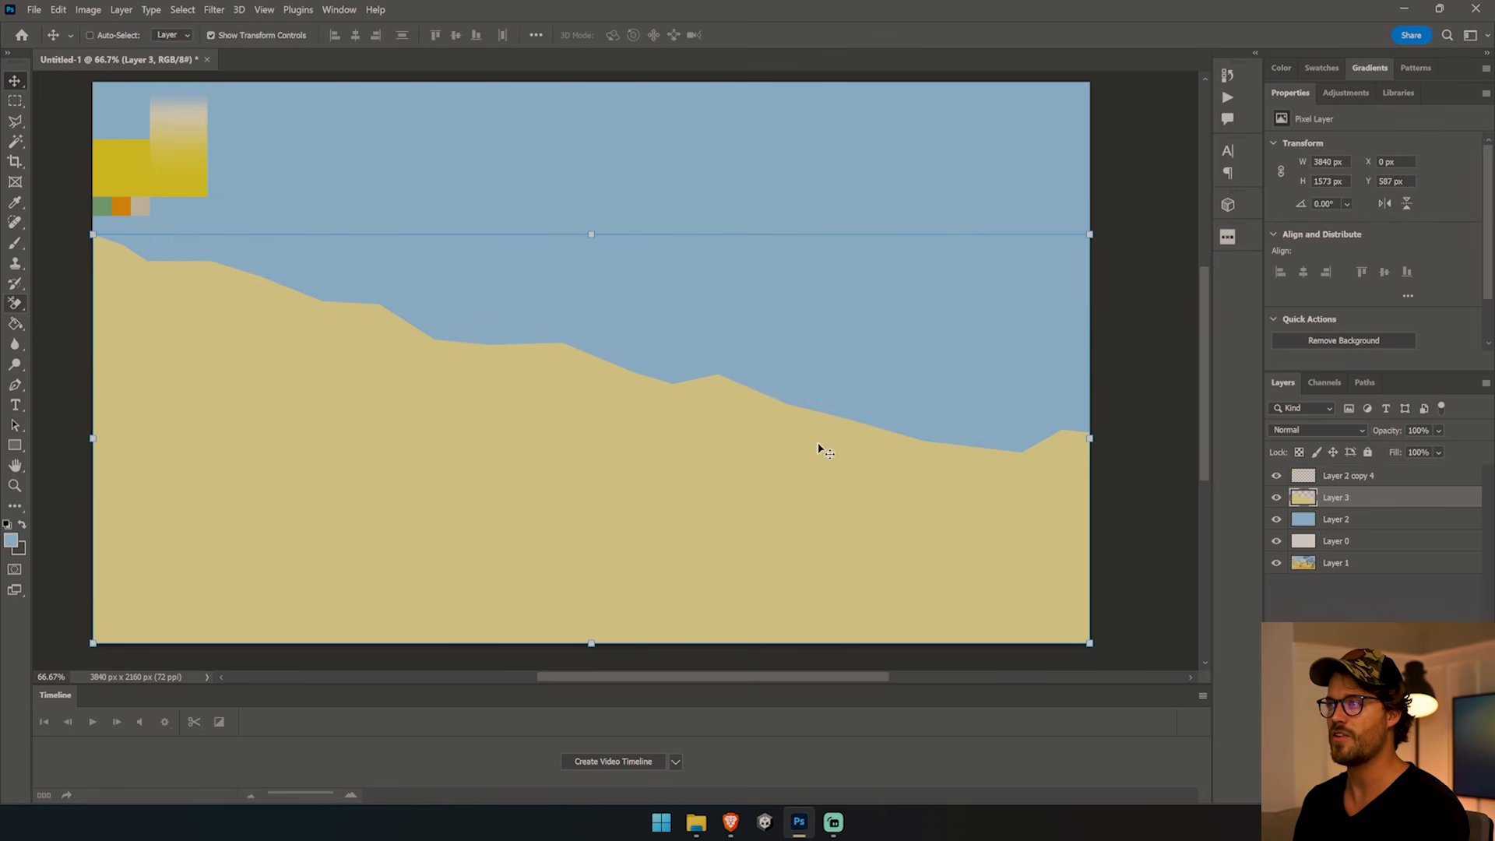
{"action": "left_click", "coordinate": [15, 122]}
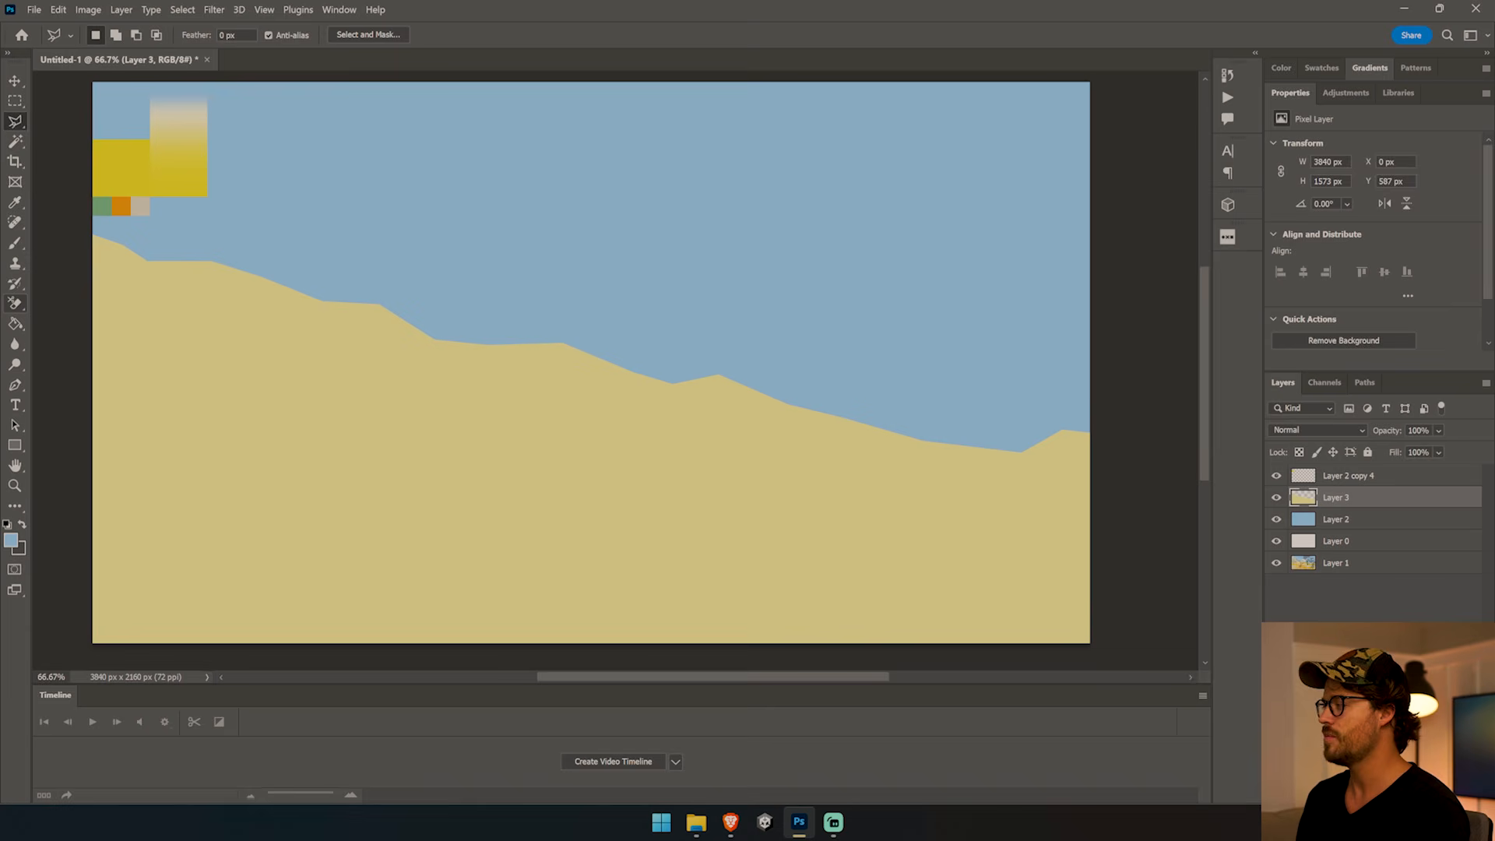
{"action": "left_click", "coordinate": [1317, 520]}
{"action": "key", "text": "ctrl+shift+alt+n"}
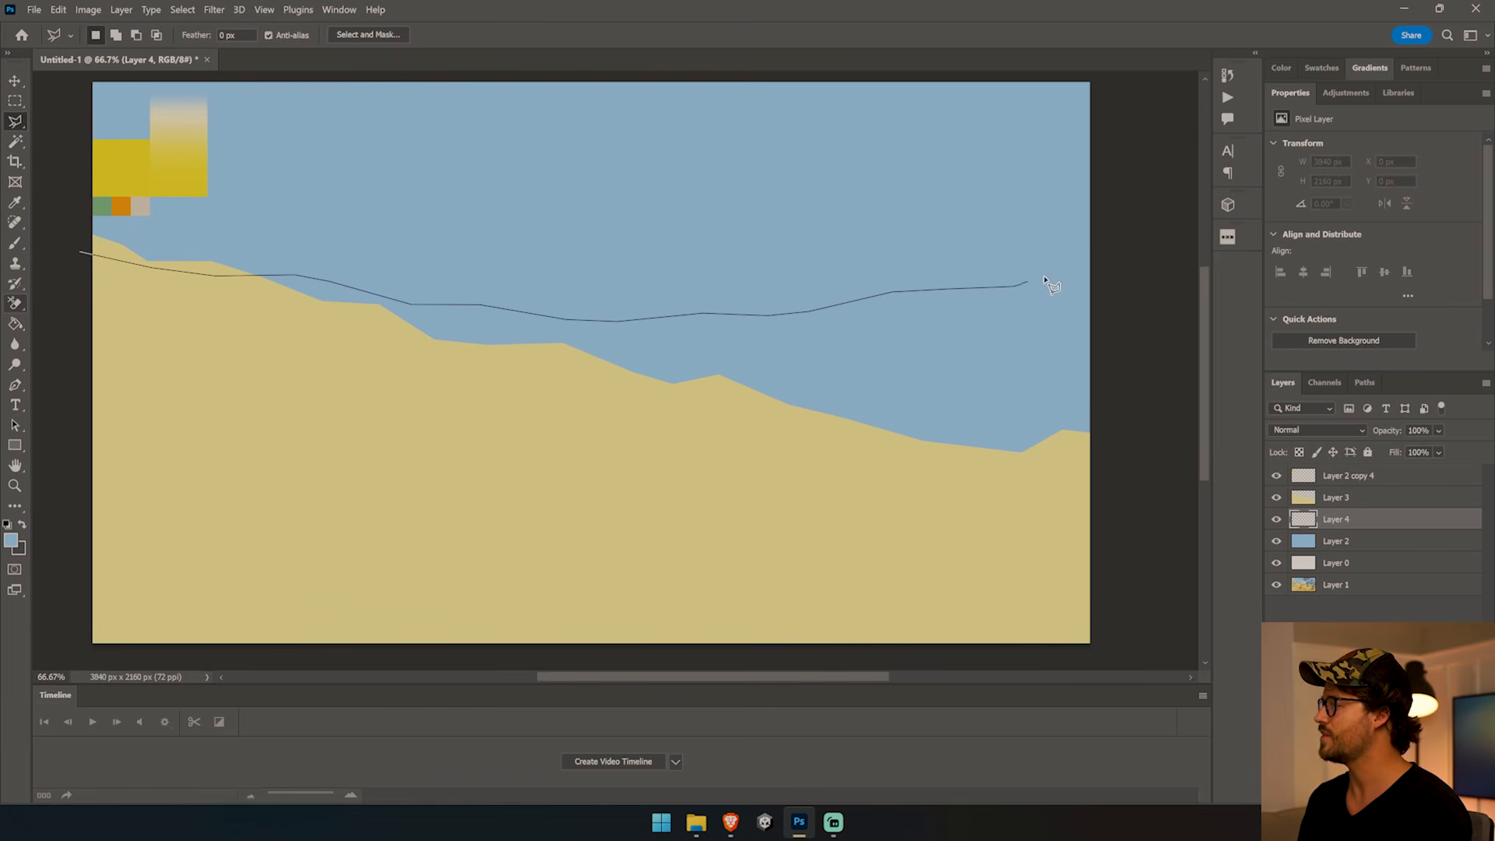
{"action": "mouse_move", "coordinate": [1112, 279]}
{"action": "left_mouse_down"}
{"action": "mouse_move", "coordinate": [1075, 573]}
{"action": "mouse_move", "coordinate": [57, 413]}
{"action": "mouse_move", "coordinate": [54, 317]}
{"action": "left_mouse_up"}
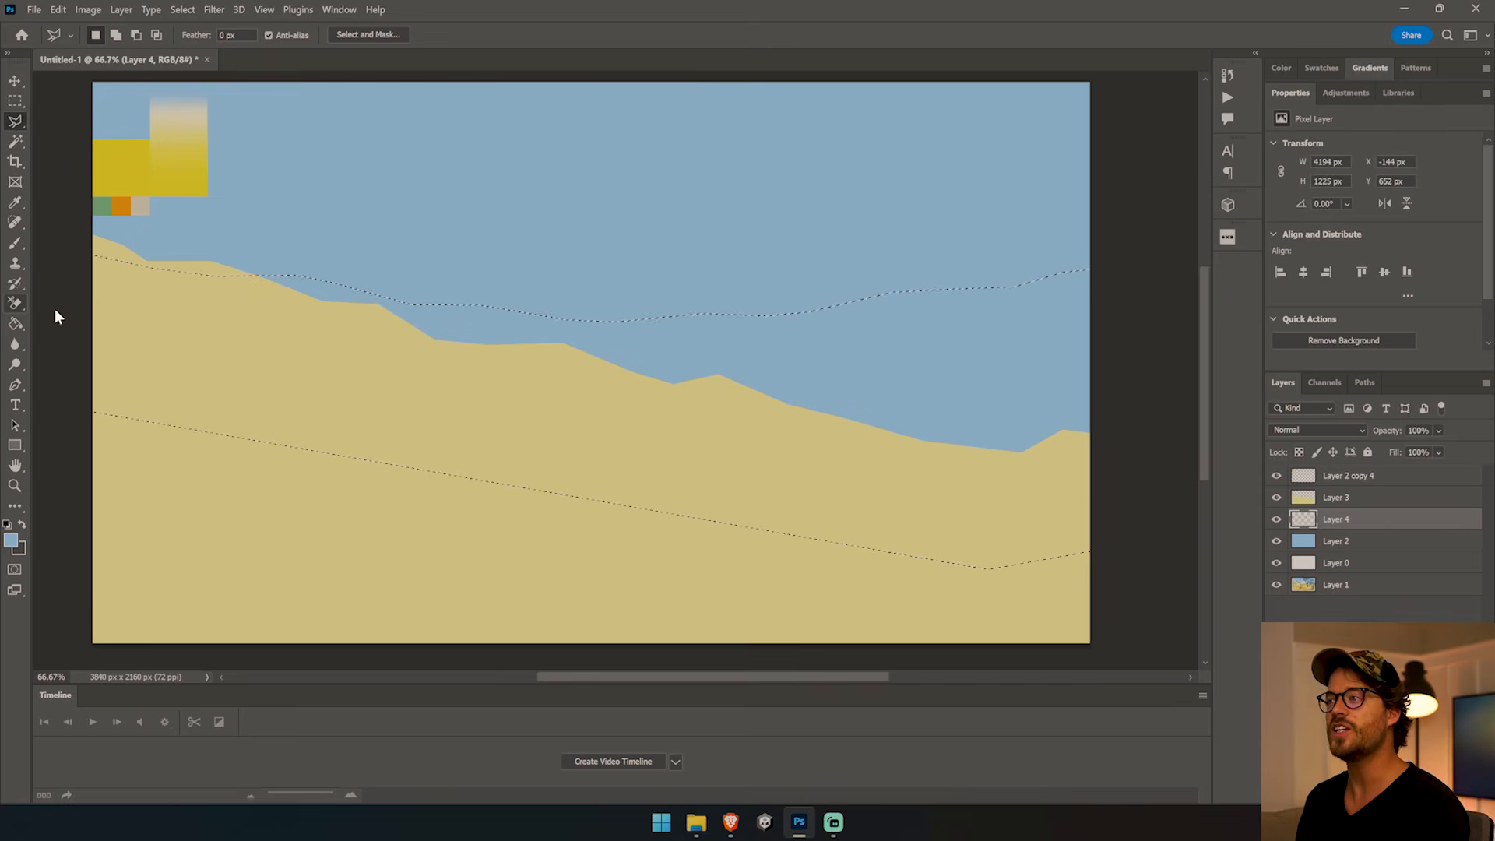
Fill the distant mountain selection with the hazy blue sampled from the top of the palette gradient and deselect
{"action": "left_click", "coordinate": [14, 323]}
{"action": "key", "text": "i"}
{"action": "left_click_drag", "start_coordinate": [173, 95], "coordinate": [178, 88]}
{"action": "key", "text": "g"}
{"action": "left_click", "coordinate": [991, 394]}
{"action": "key", "text": "ctrl+d"}
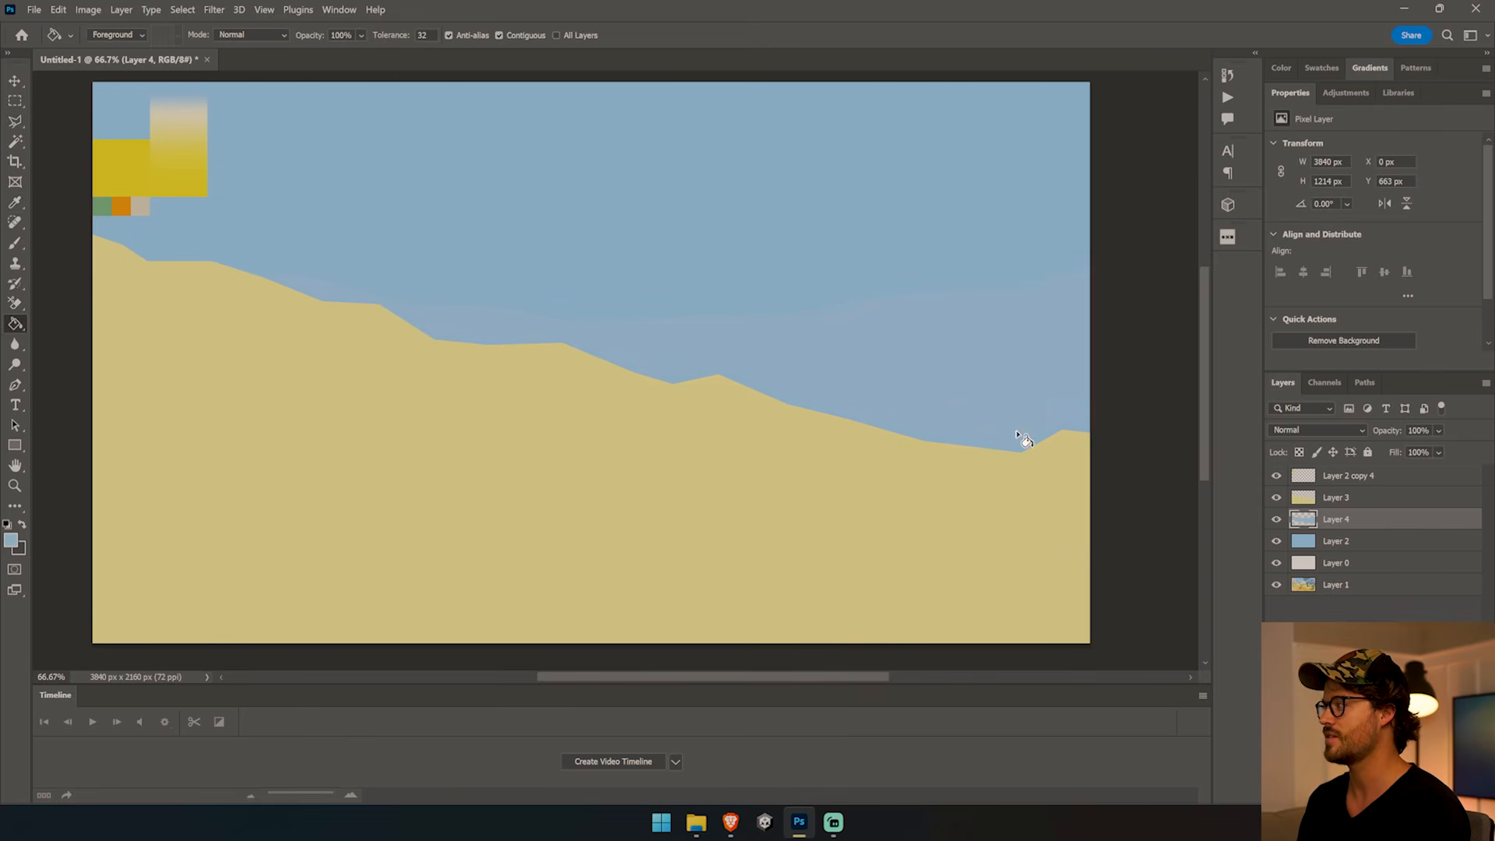
Add a layer above the distant mountain and lasso a second gently descending ridge between it and the pale yellow hill
{"action": "key", "text": "v"}
{"action": "left_click", "coordinate": [1335, 540]}
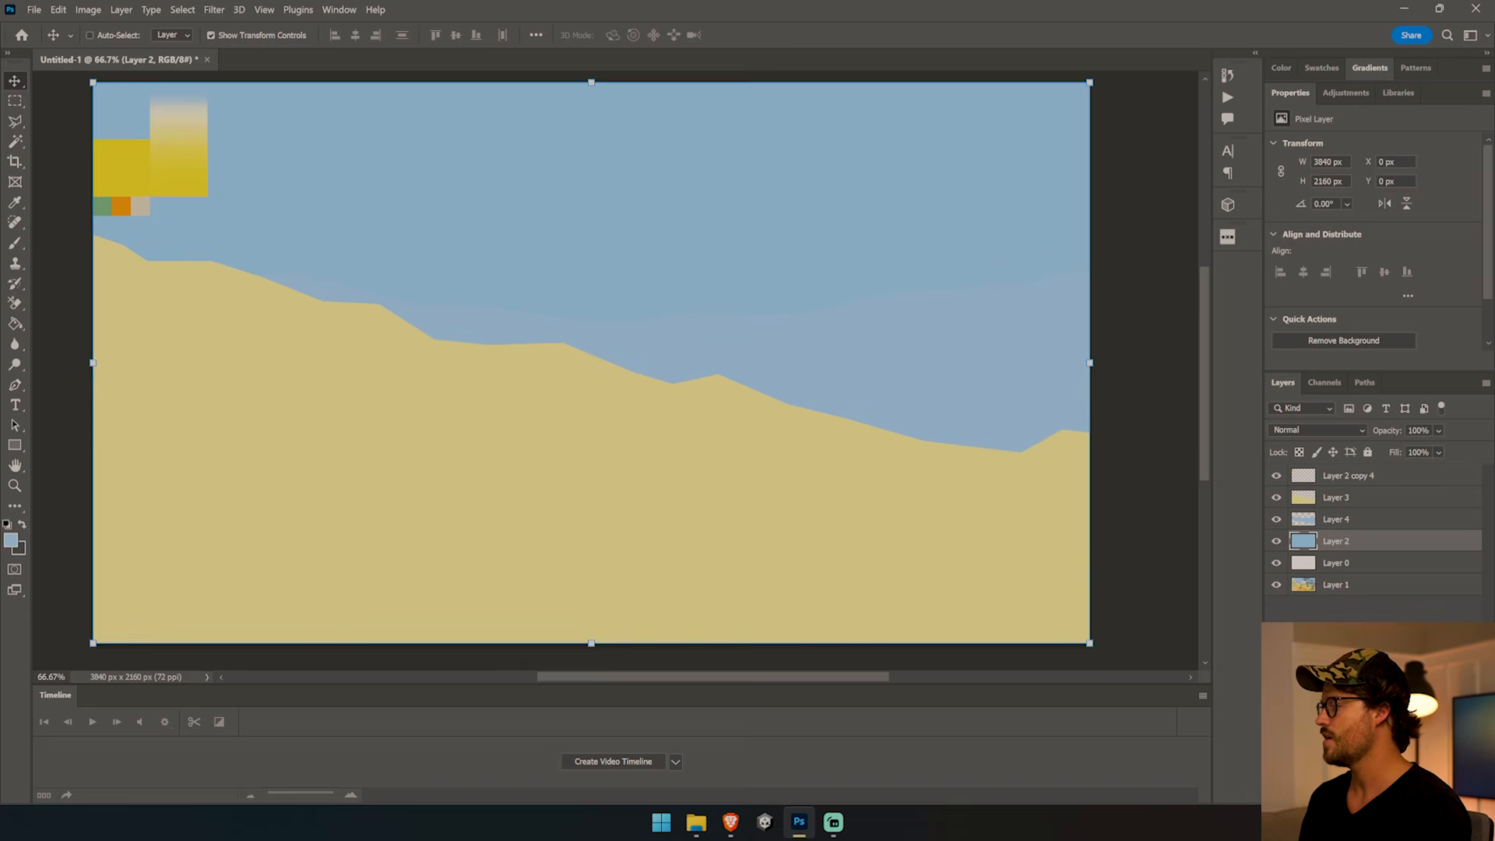
{"action": "left_click", "coordinate": [1393, 520]}
{"action": "key", "text": "ctrl+shift+alt+n"}
{"action": "key", "text": "l"}
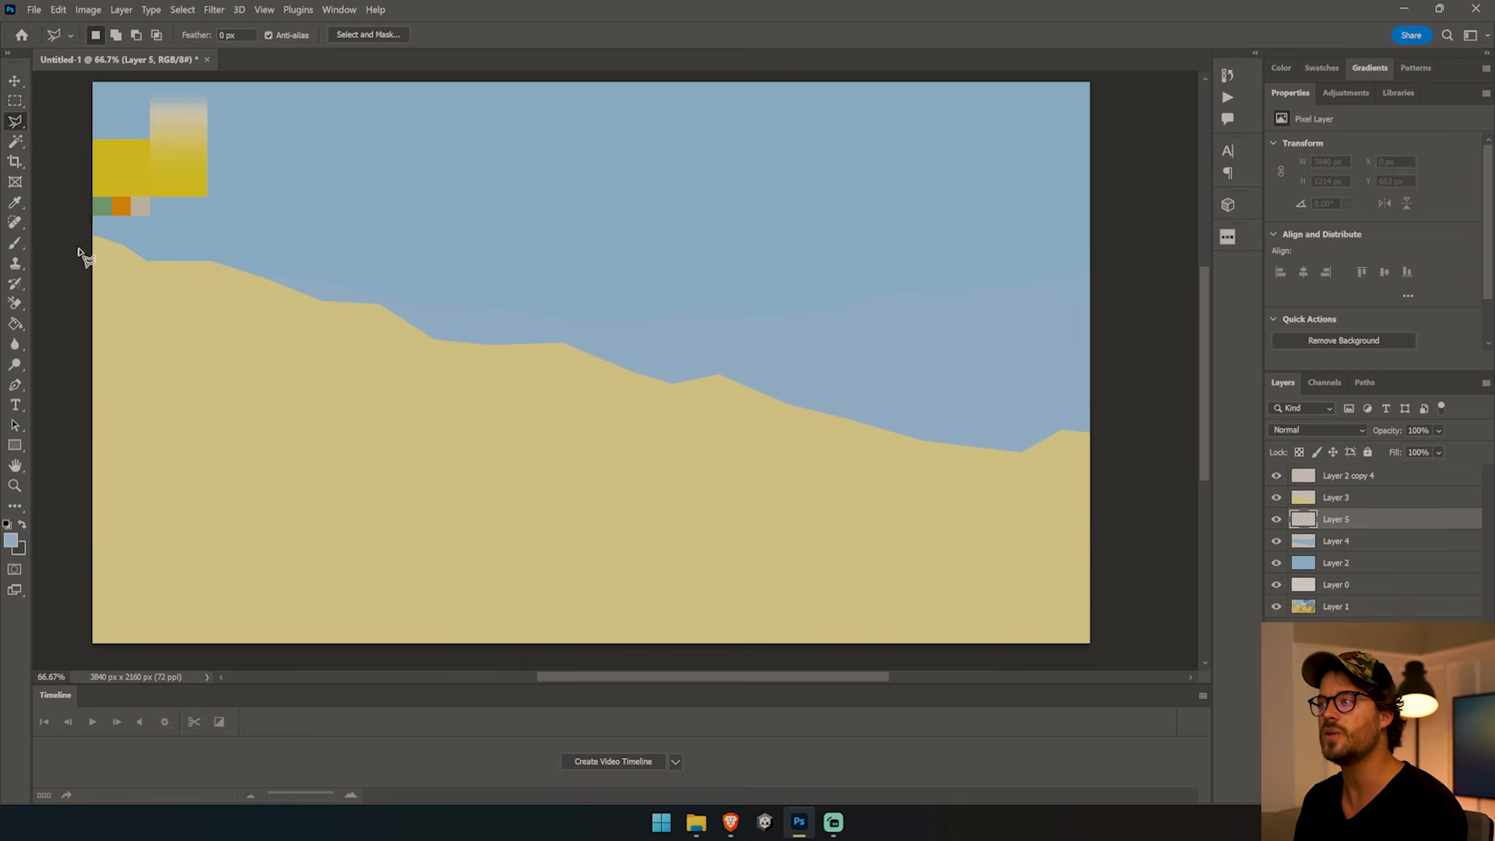
{"action": "left_click", "coordinate": [88, 257]}
{"action": "left_click", "coordinate": [411, 312]}
{"action": "left_click", "coordinate": [491, 315]}
{"action": "left_click", "coordinate": [654, 344]}
{"action": "left_click", "coordinate": [728, 341]}
{"action": "left_click", "coordinate": [871, 368]}
{"action": "left_click", "coordinate": [1126, 357]}
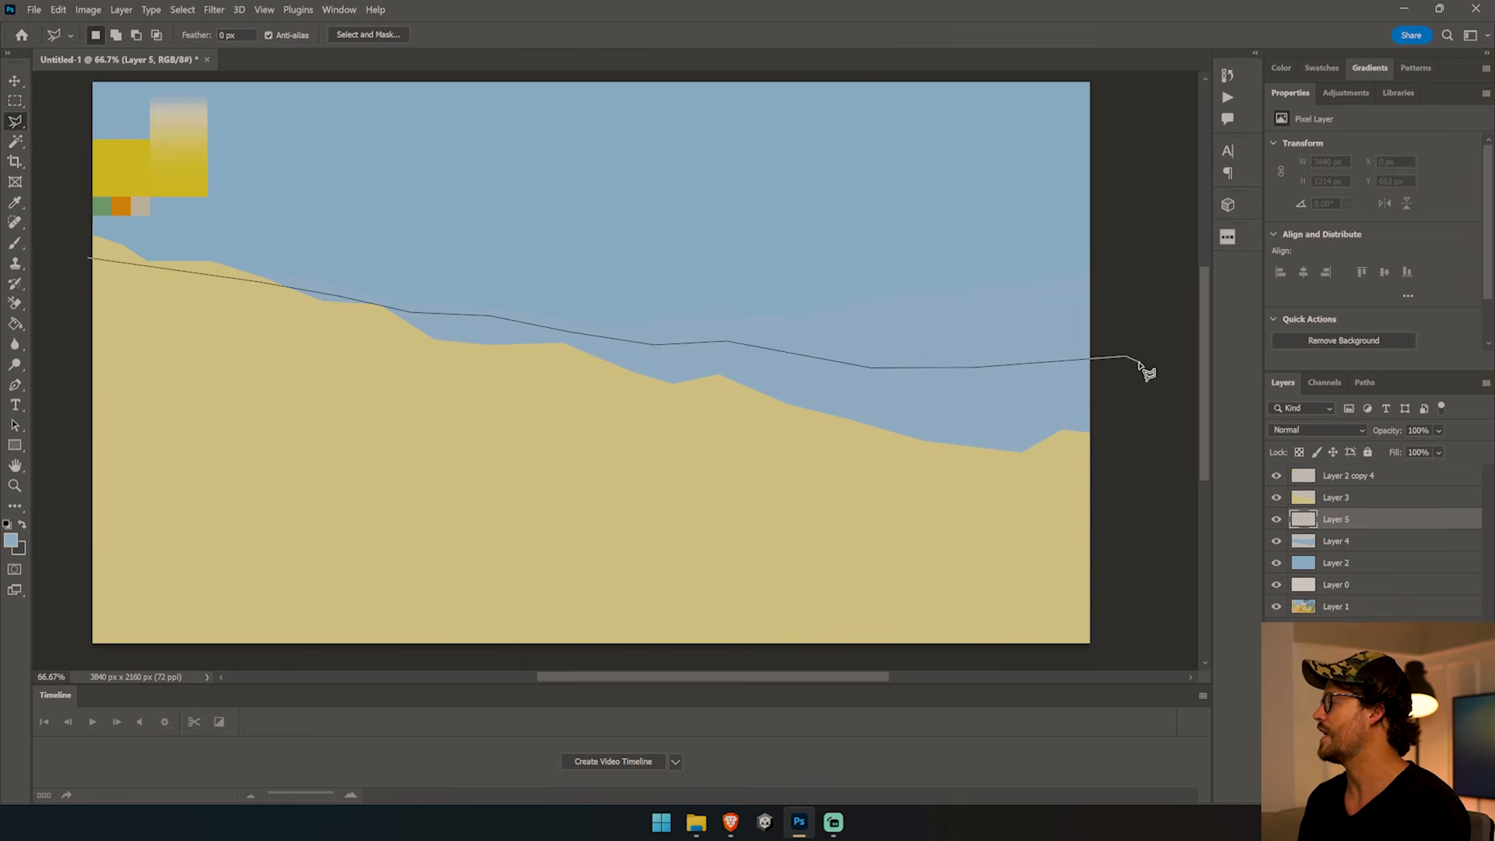
{"action": "left_click", "coordinate": [1130, 549]}
{"action": "left_click", "coordinate": [917, 584]}
{"action": "left_click", "coordinate": [475, 609]}
{"action": "left_click", "coordinate": [133, 471]}
{"action": "double_click", "coordinate": [57, 393]}
Fill the second ridge with the grey-beige sampled from the palette gradient and deselect
{"action": "left_click", "coordinate": [11, 329]}
{"action": "left_click", "coordinate": [170, 104], "text": "alt"}
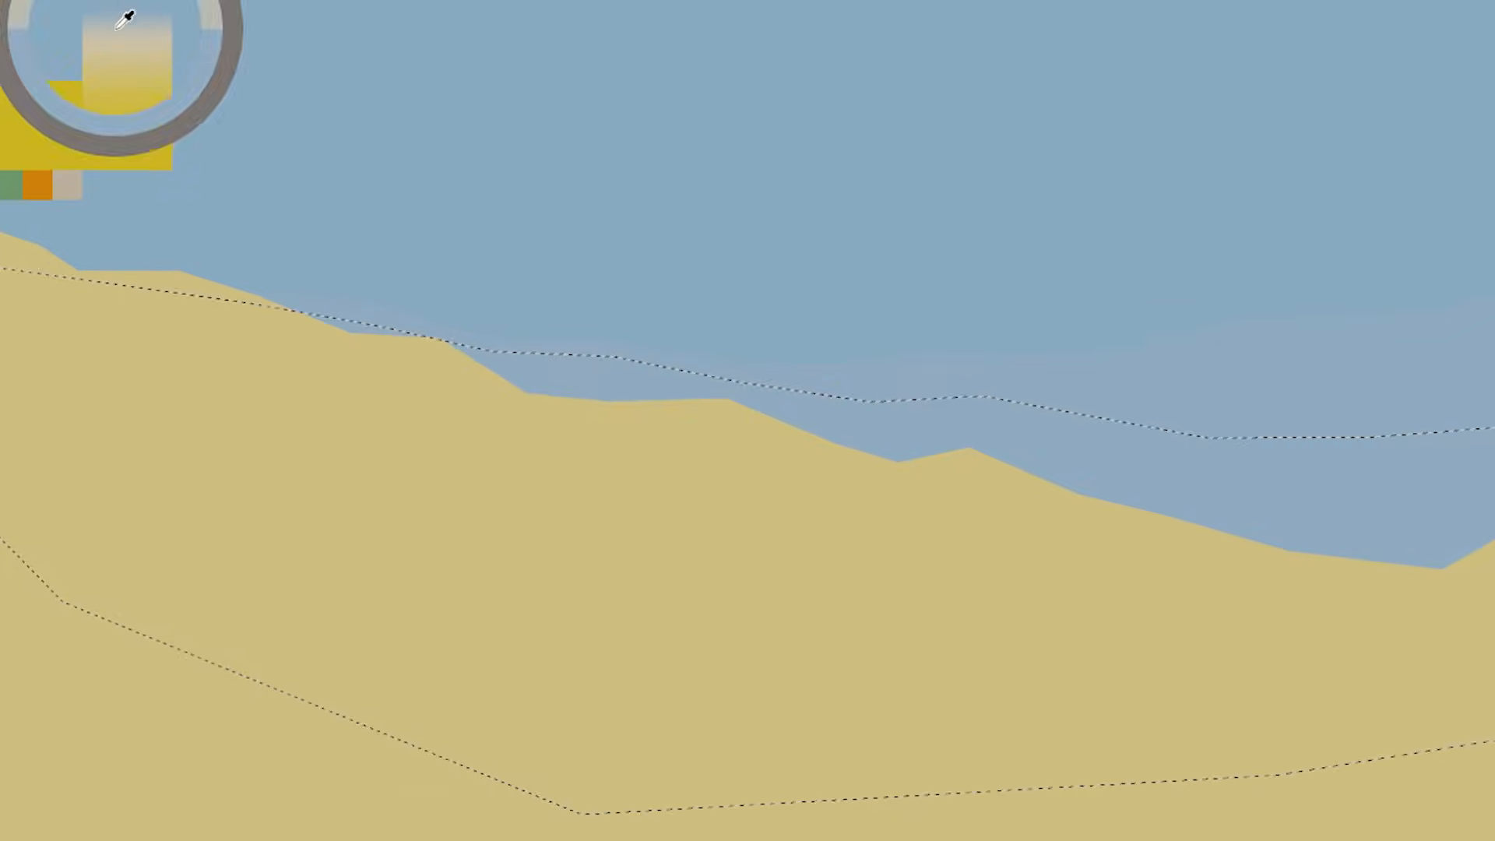
{"action": "left_click", "coordinate": [625, 352]}
{"action": "key", "text": "ctrl+d"}
Outline a closer descending hill in front of the pale yellow one and fill it with a stronger yellow sampled from the palette gradient
{"action": "left_click", "coordinate": [111, 375]}
{"action": "left_click", "coordinate": [302, 456]}
{"action": "left_click", "coordinate": [525, 476]}
{"action": "left_click", "coordinate": [919, 566]}
{"action": "left_click", "coordinate": [1223, 561]}
{"action": "left_click", "coordinate": [1351, 579]}
{"action": "left_click", "coordinate": [129, 117], "text": "alt"}
{"action": "left_click", "coordinate": [662, 623]}
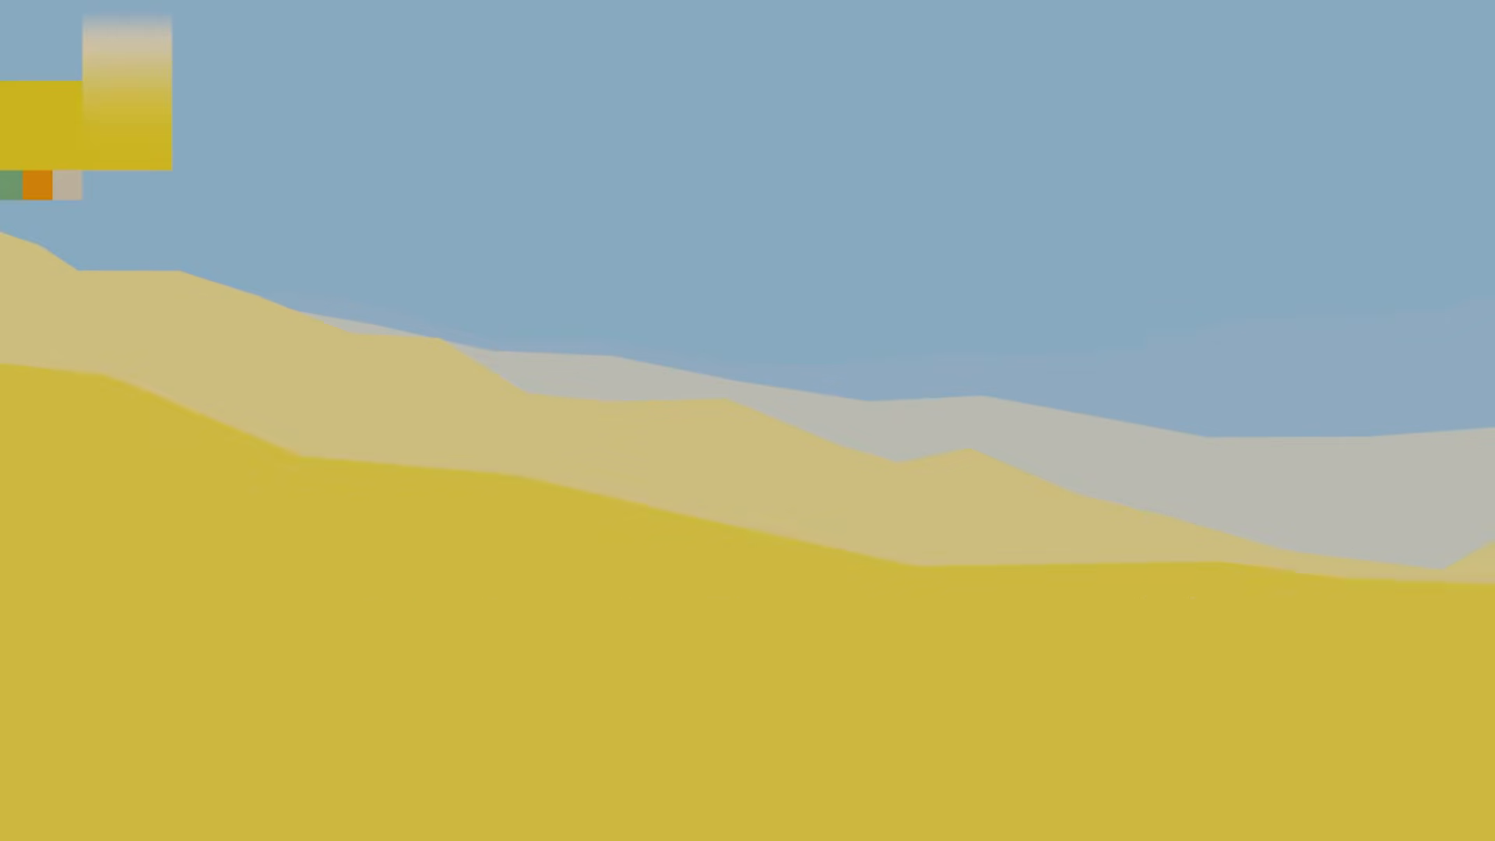
Fill the next closer hill with the saturated yellow sampled near the gradient swatch's lower end and deselect
{"action": "left_click", "coordinate": [140, 148], "text": "alt"}
{"action": "left_click", "coordinate": [818, 701]}
{"action": "key", "text": "ctrl+d"}
Add a layer with a lassoed foreground hill rising towards the right edge and fill it with a darkened olive shade of the yellow
{"action": "left_click", "coordinate": [1456, 795]}
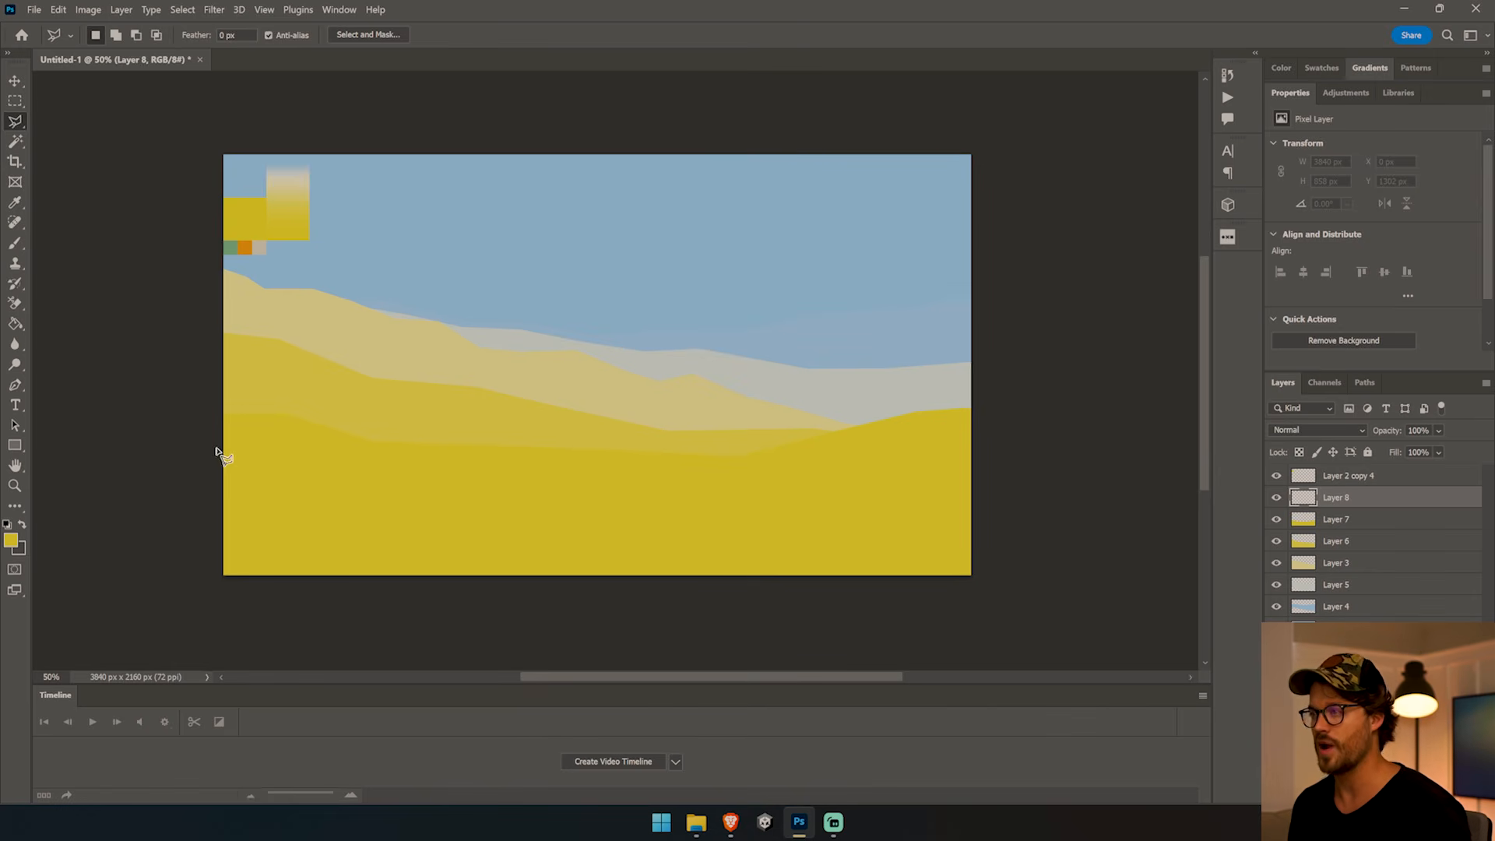
{"action": "mouse_move", "coordinate": [216, 448]}
{"action": "left_mouse_down"}
{"action": "mouse_move", "coordinate": [523, 448]}
{"action": "mouse_move", "coordinate": [997, 362]}
{"action": "mouse_move", "coordinate": [1011, 637]}
{"action": "left_mouse_up"}
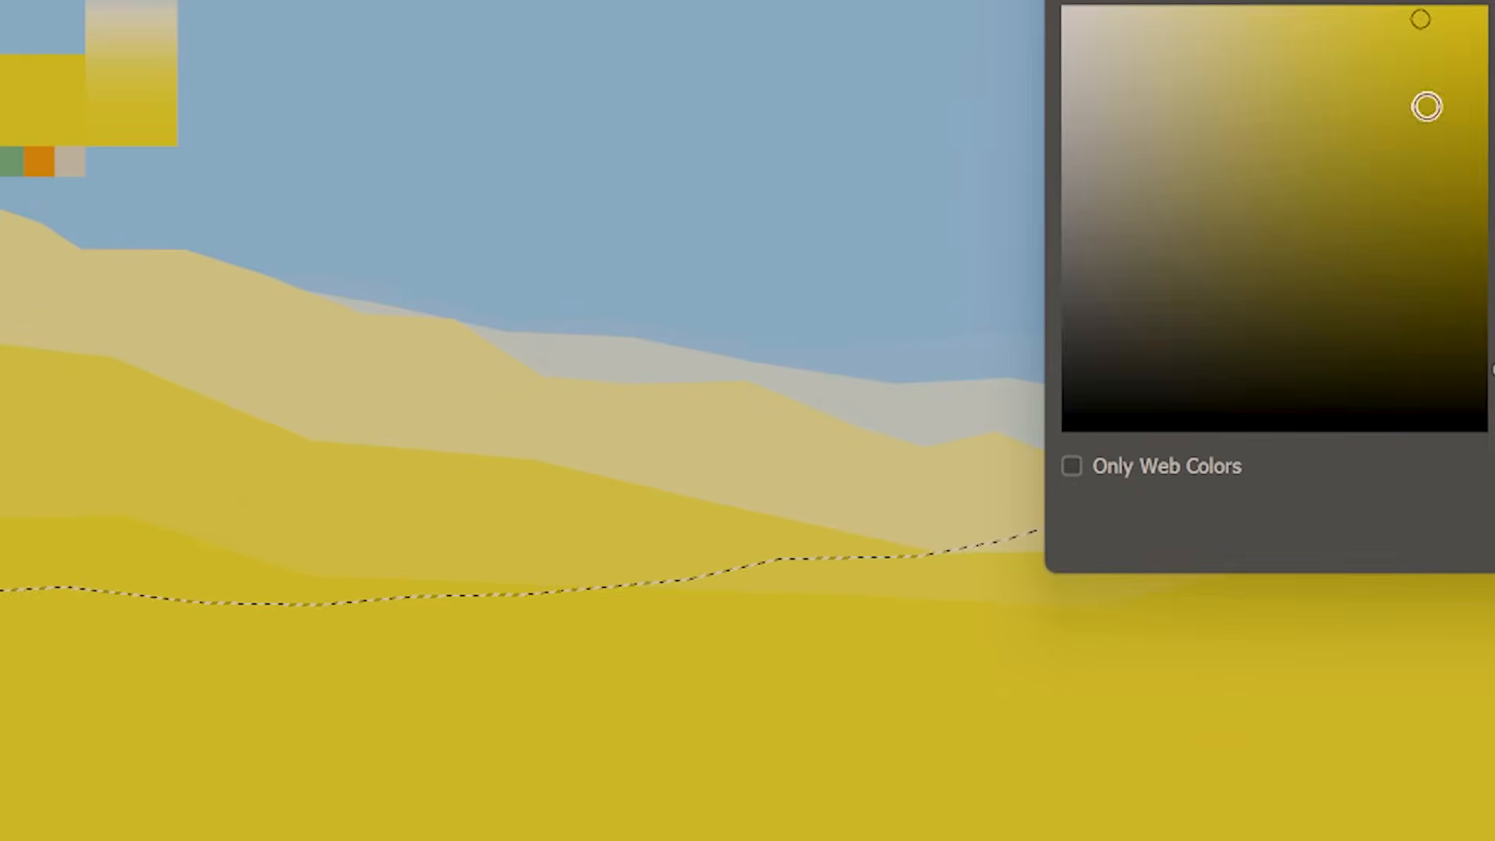
{"action": "left_click_drag", "start_coordinate": [1428, 107], "coordinate": [1438, 217]}
{"action": "left_click_drag", "start_coordinate": [1400, 600], "coordinate": [1401, 621]}
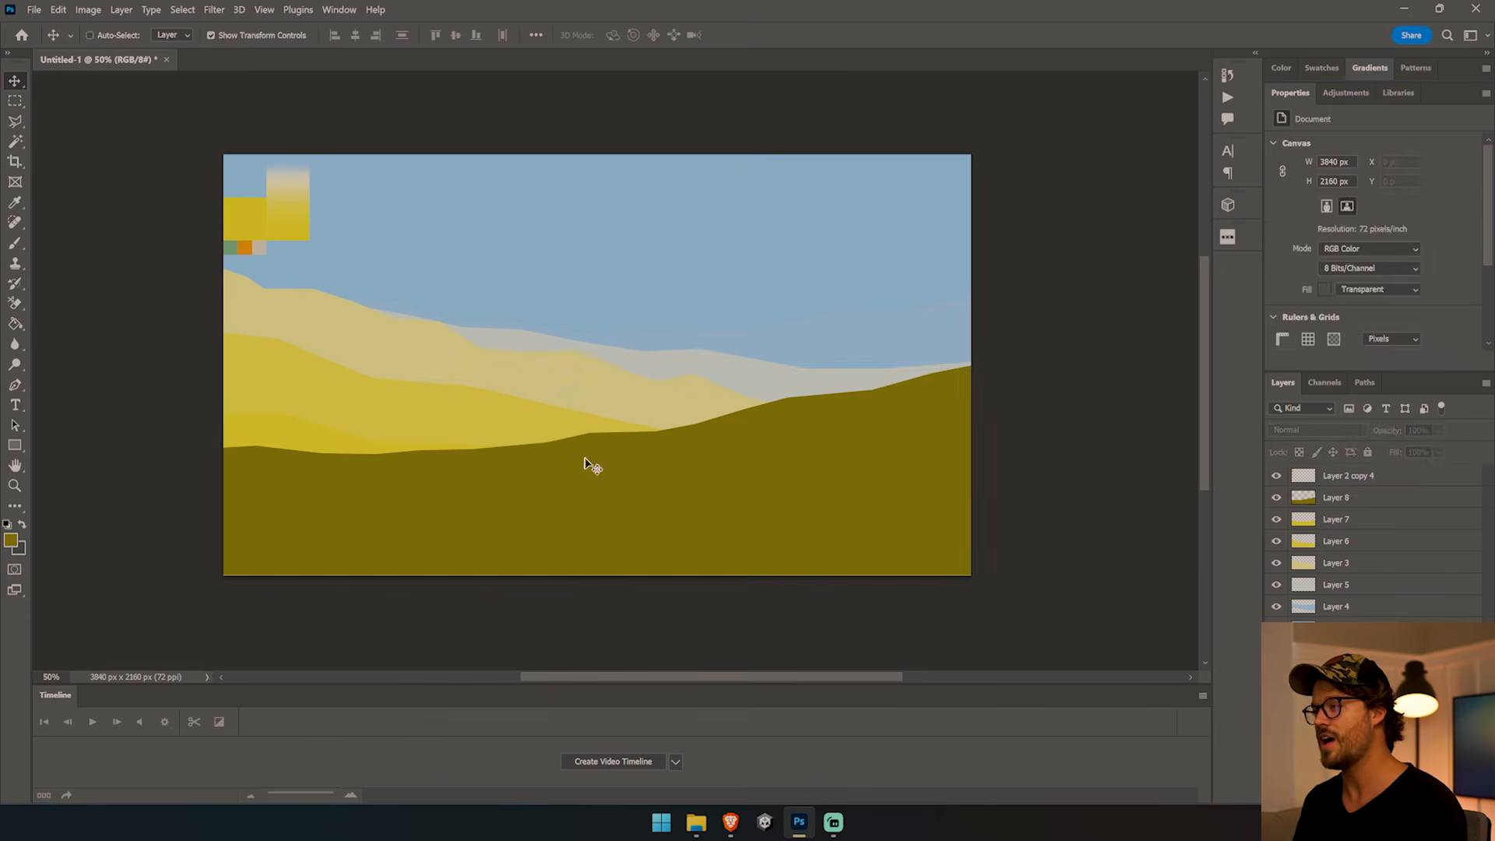
{"action": "left_click_drag", "start_coordinate": [724, 486], "coordinate": [726, 490]}
{"action": "left_click", "coordinate": [1056, 424], "text": "ctrl"}
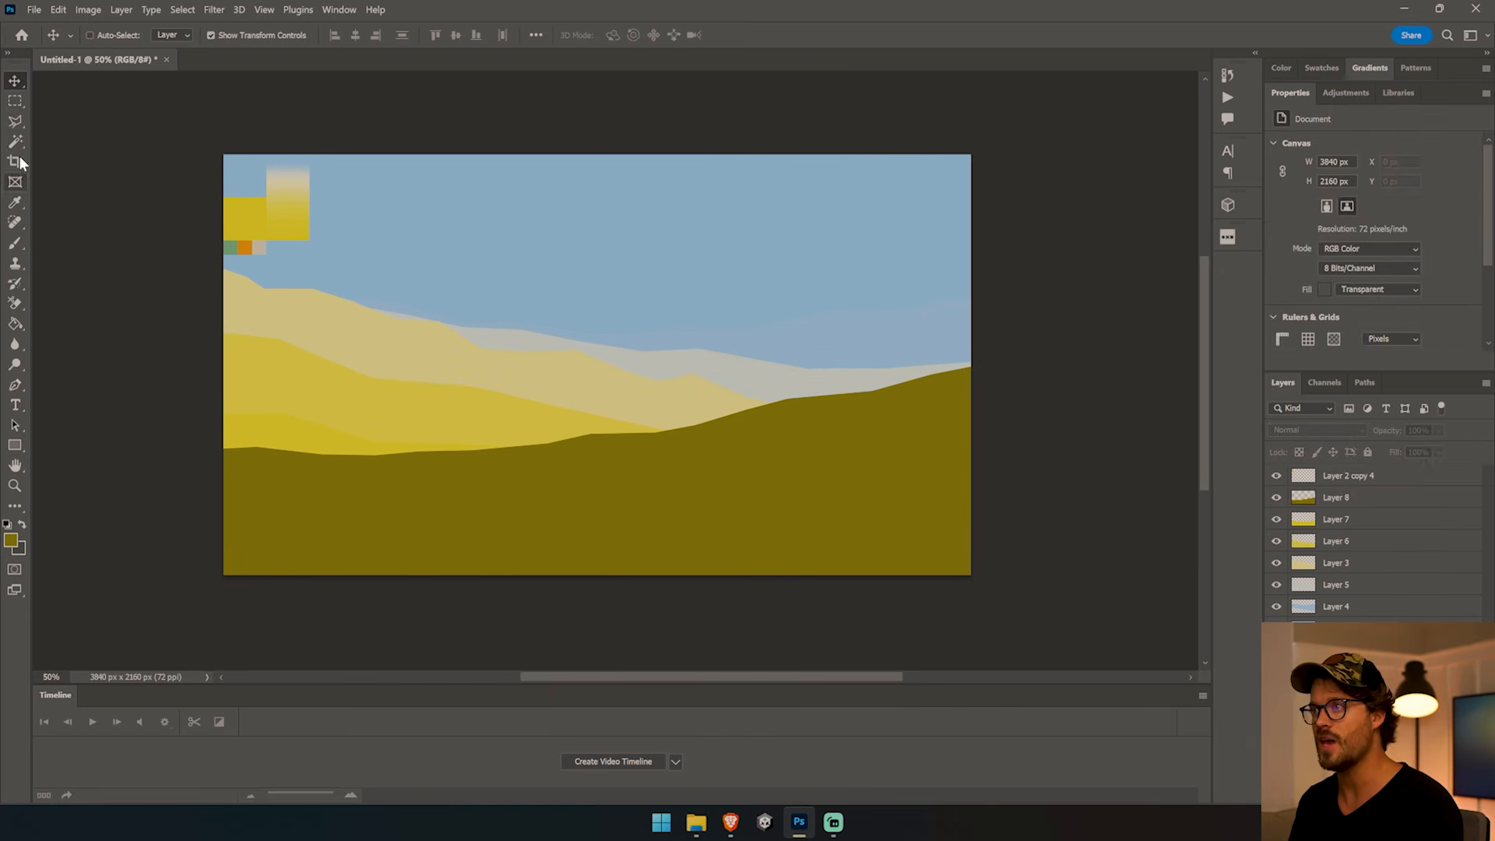
Add a layer above the olive hill and lasso a lower foreground slope descending gently to the right
{"action": "left_click", "coordinate": [14, 119]}
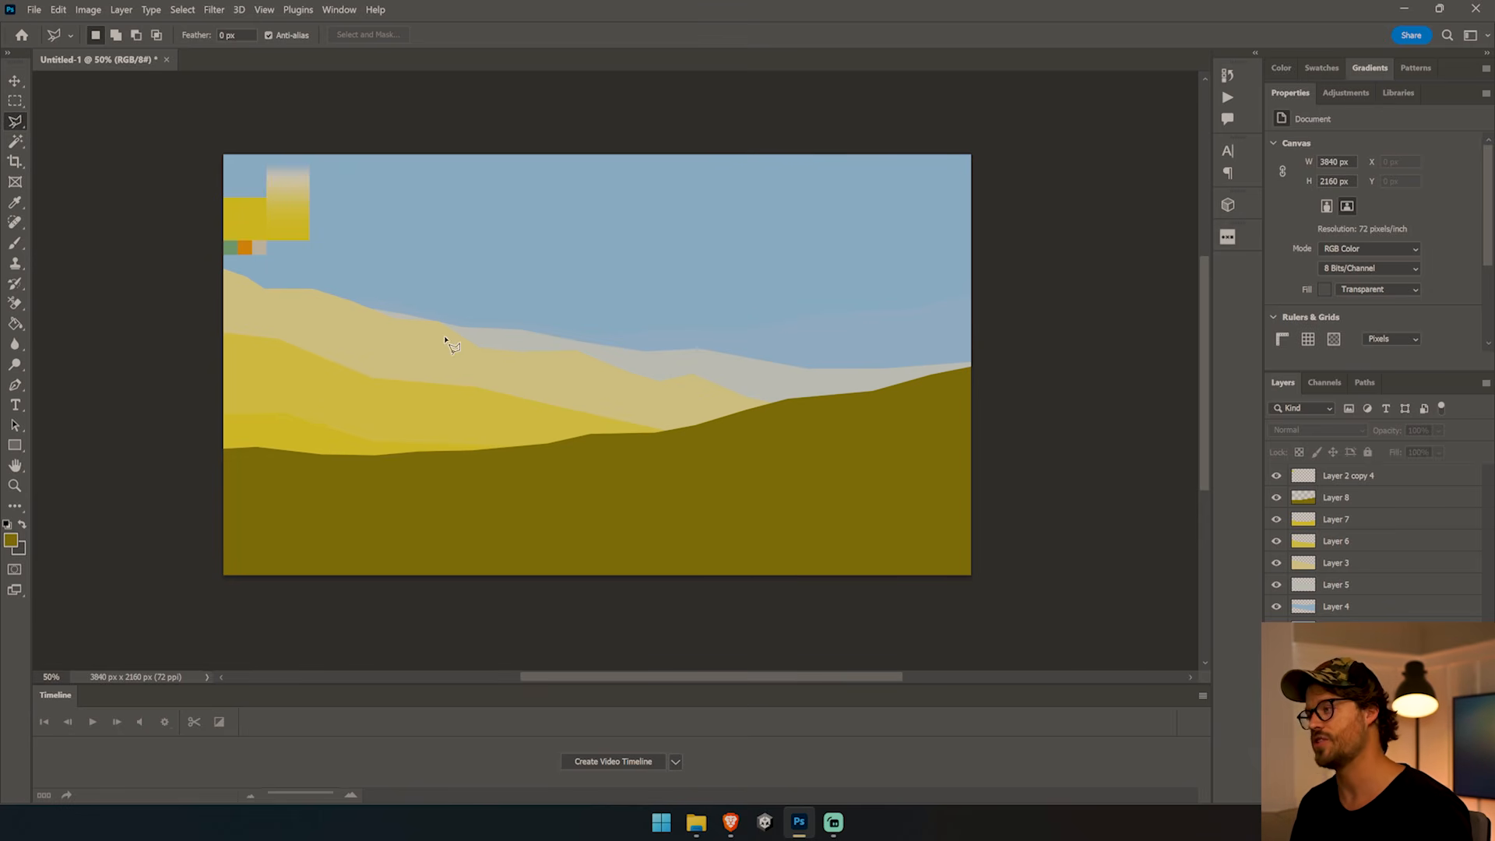
{"action": "left_click", "coordinate": [1317, 504]}
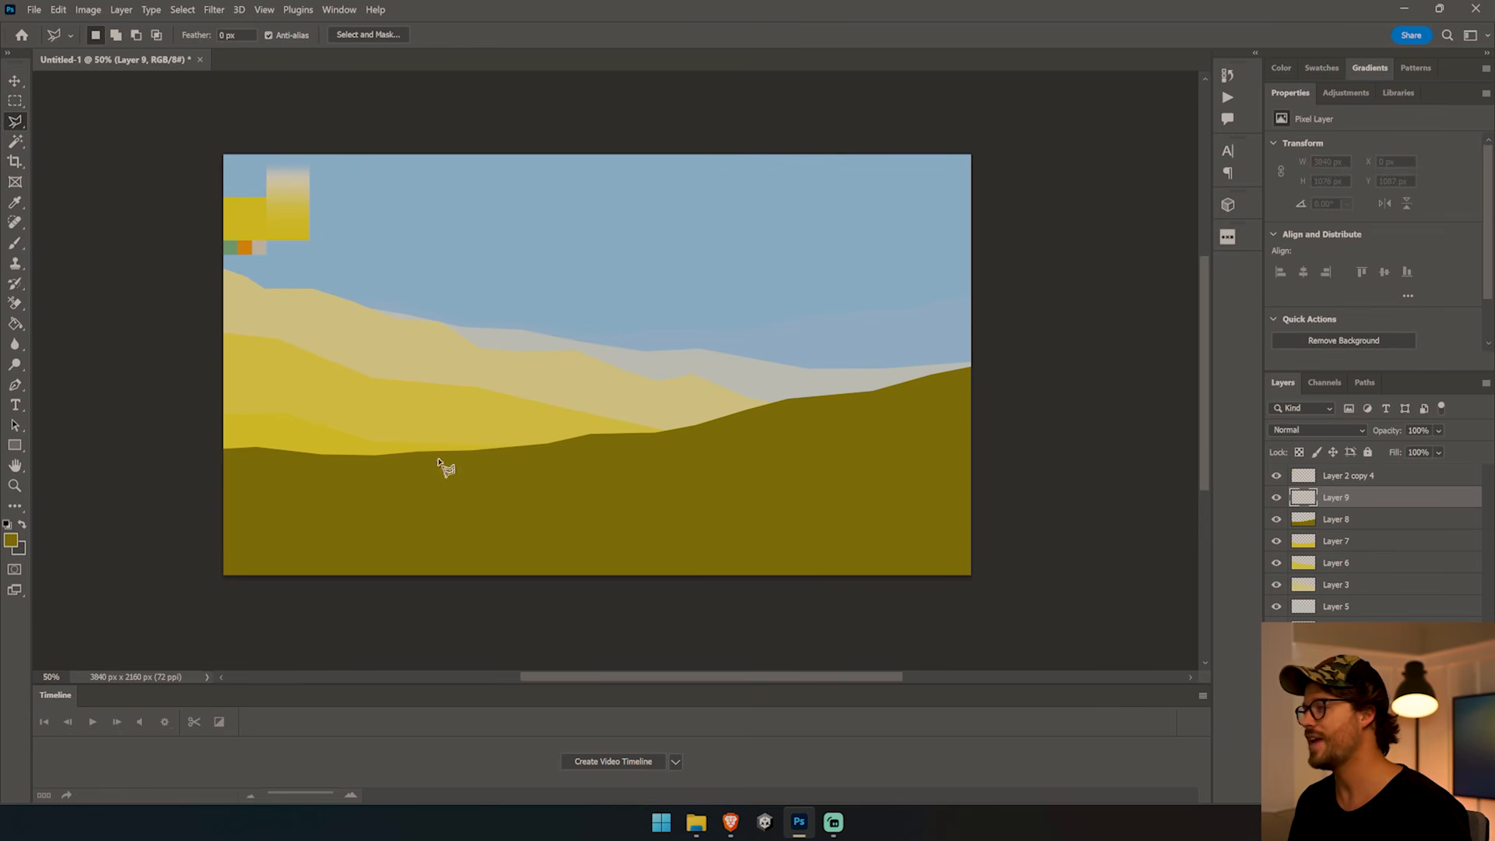
{"action": "left_click", "coordinate": [202, 457]}
{"action": "left_click", "coordinate": [263, 467]}
{"action": "left_click", "coordinate": [745, 636]}
{"action": "left_click", "coordinate": [902, 675]}
{"action": "left_click", "coordinate": [1217, 684]}
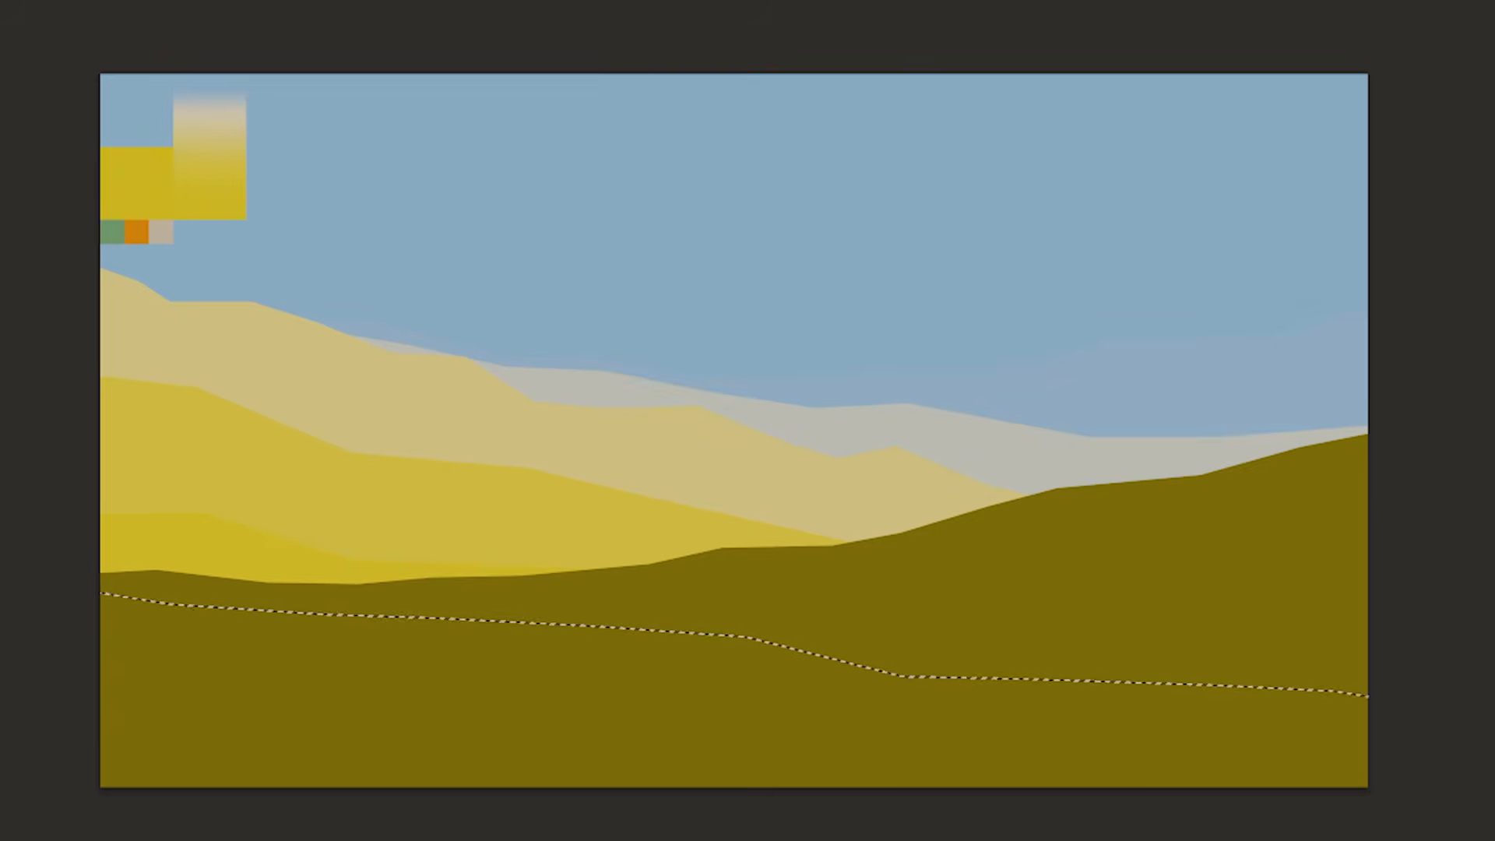
Fill the lower foreground slope with a much darker brownish olive and deselect
{"action": "left_click", "coordinate": [1238, 368]}
{"action": "key", "text": "Return"}
{"action": "key", "text": "alt+BackSpace"}
{"action": "key", "text": "ctrl+d"}
Outline the nearest slope descending to the canvas's bottom edge and fill it with a near-black shade of the olive
{"action": "left_click", "coordinate": [62, 573]}
{"action": "left_click", "coordinate": [341, 574]}
{"action": "left_click", "coordinate": [1252, 400]}
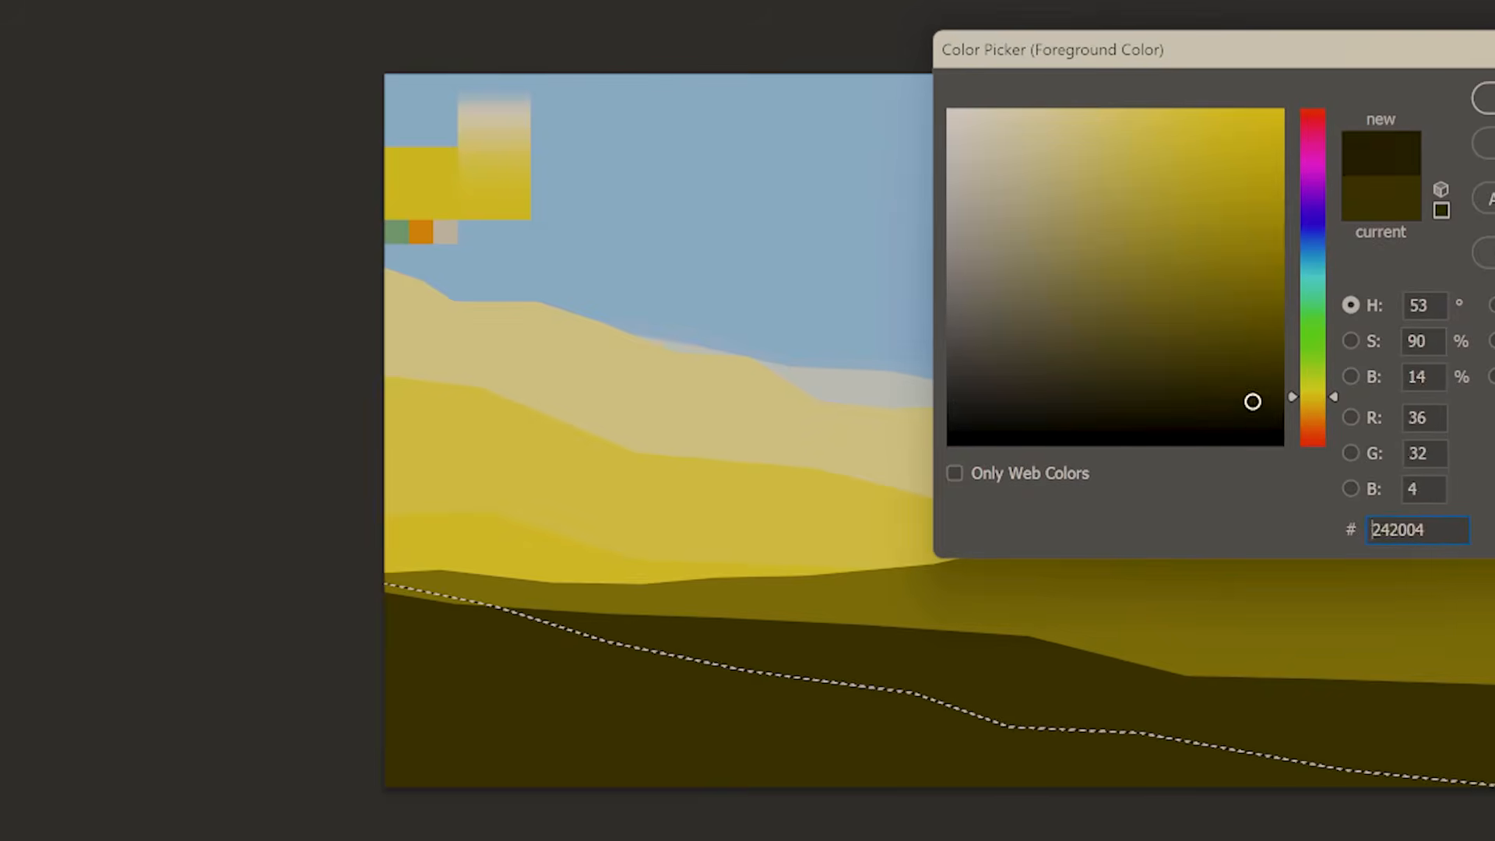
{"action": "left_click_drag", "start_coordinate": [1252, 400], "coordinate": [1261, 421]}
{"action": "key", "text": "Return"}
{"action": "left_click", "coordinate": [1017, 750]}
{"action": "key", "text": "ctrl+d"}
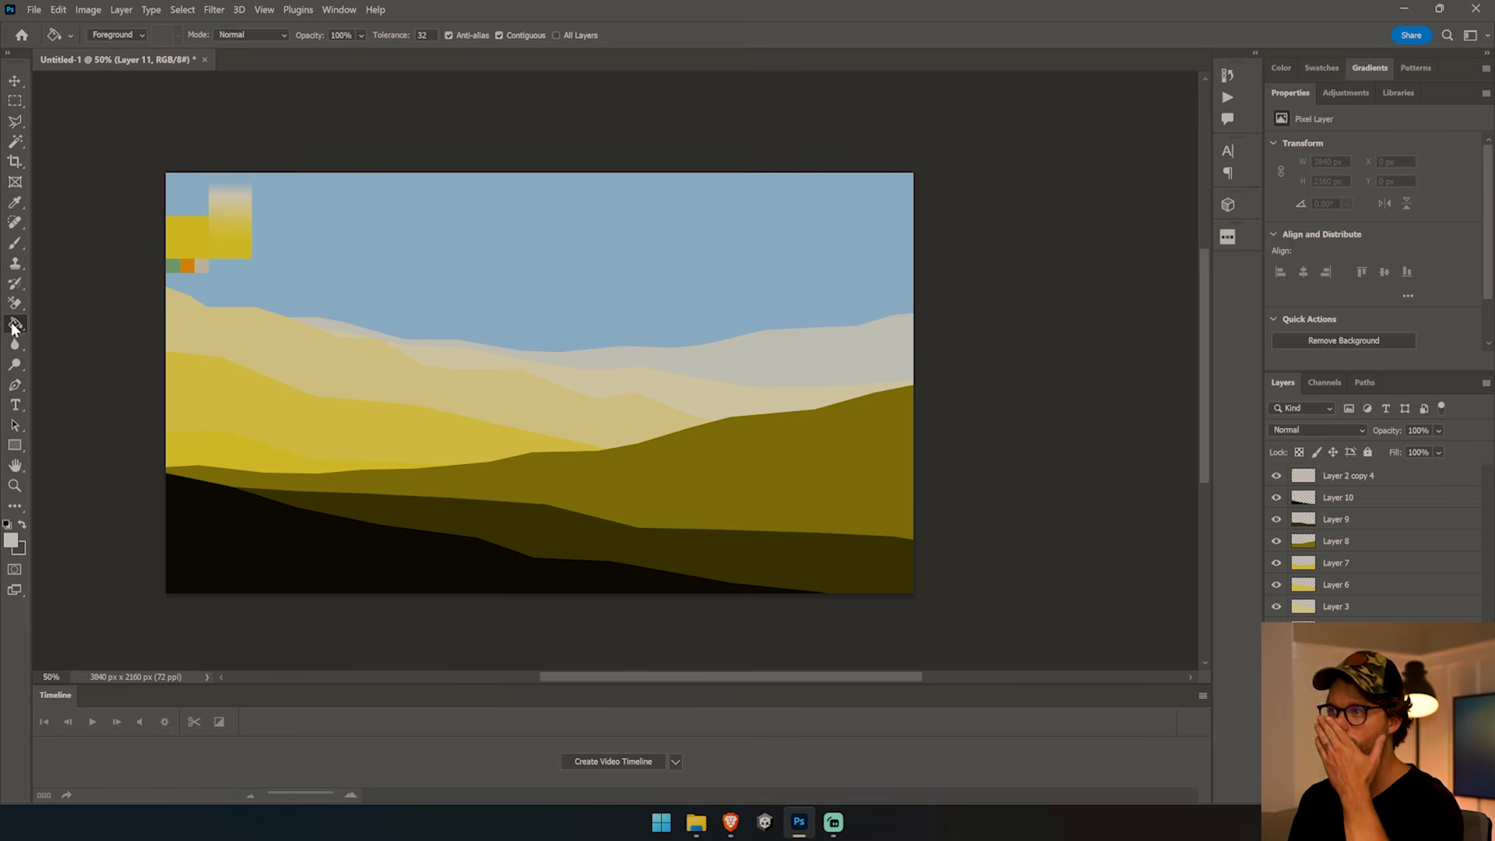
Sample the palette gradient's pale tone and draw haze gradients upward from the distant hills into the sky with the Gradient tool
{"action": "right_click", "coordinate": [12, 329]}
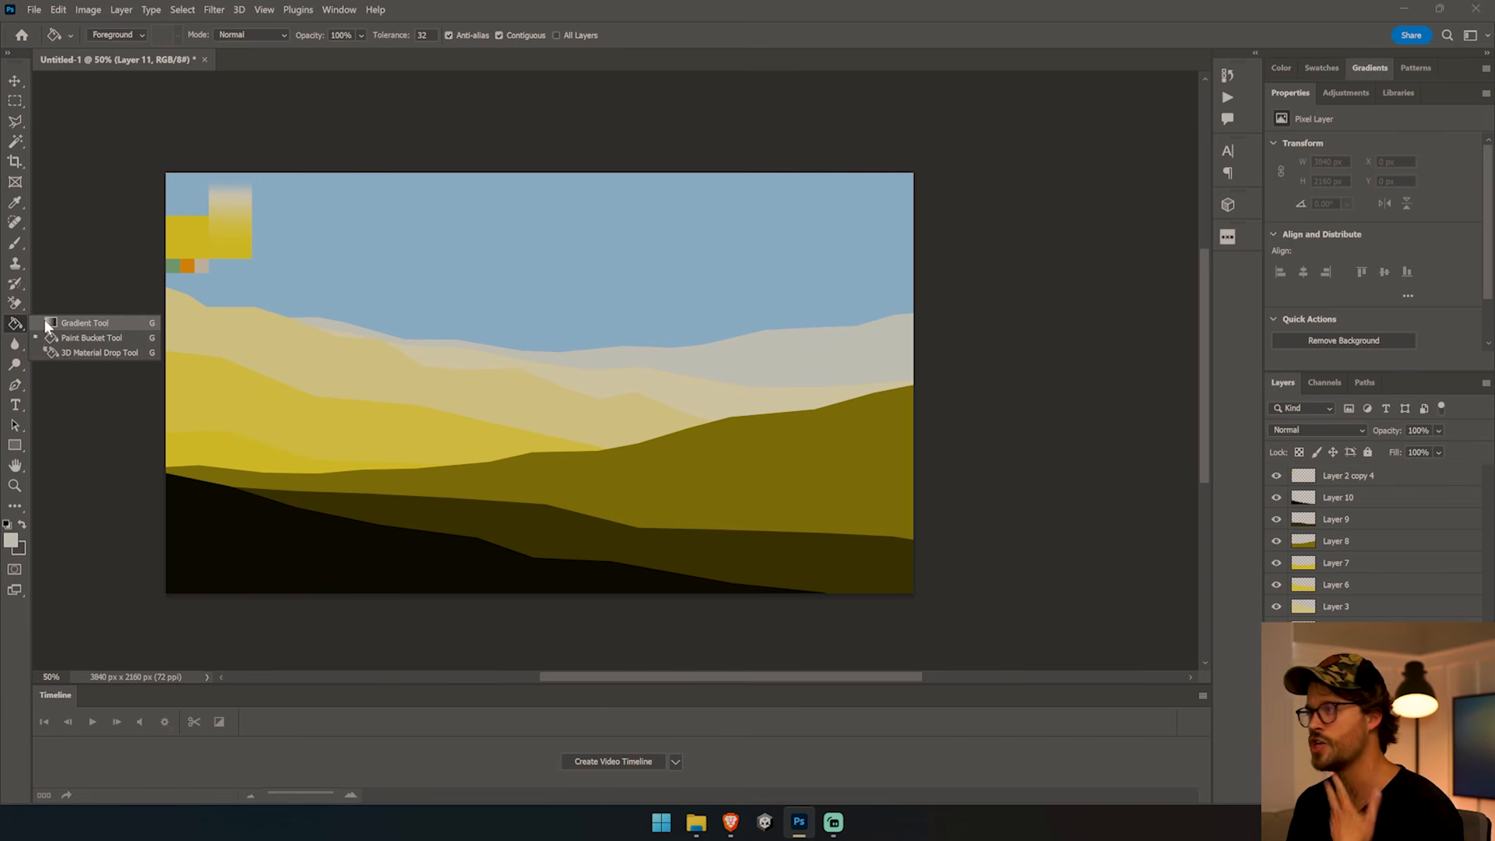
{"action": "left_click", "coordinate": [44, 321]}
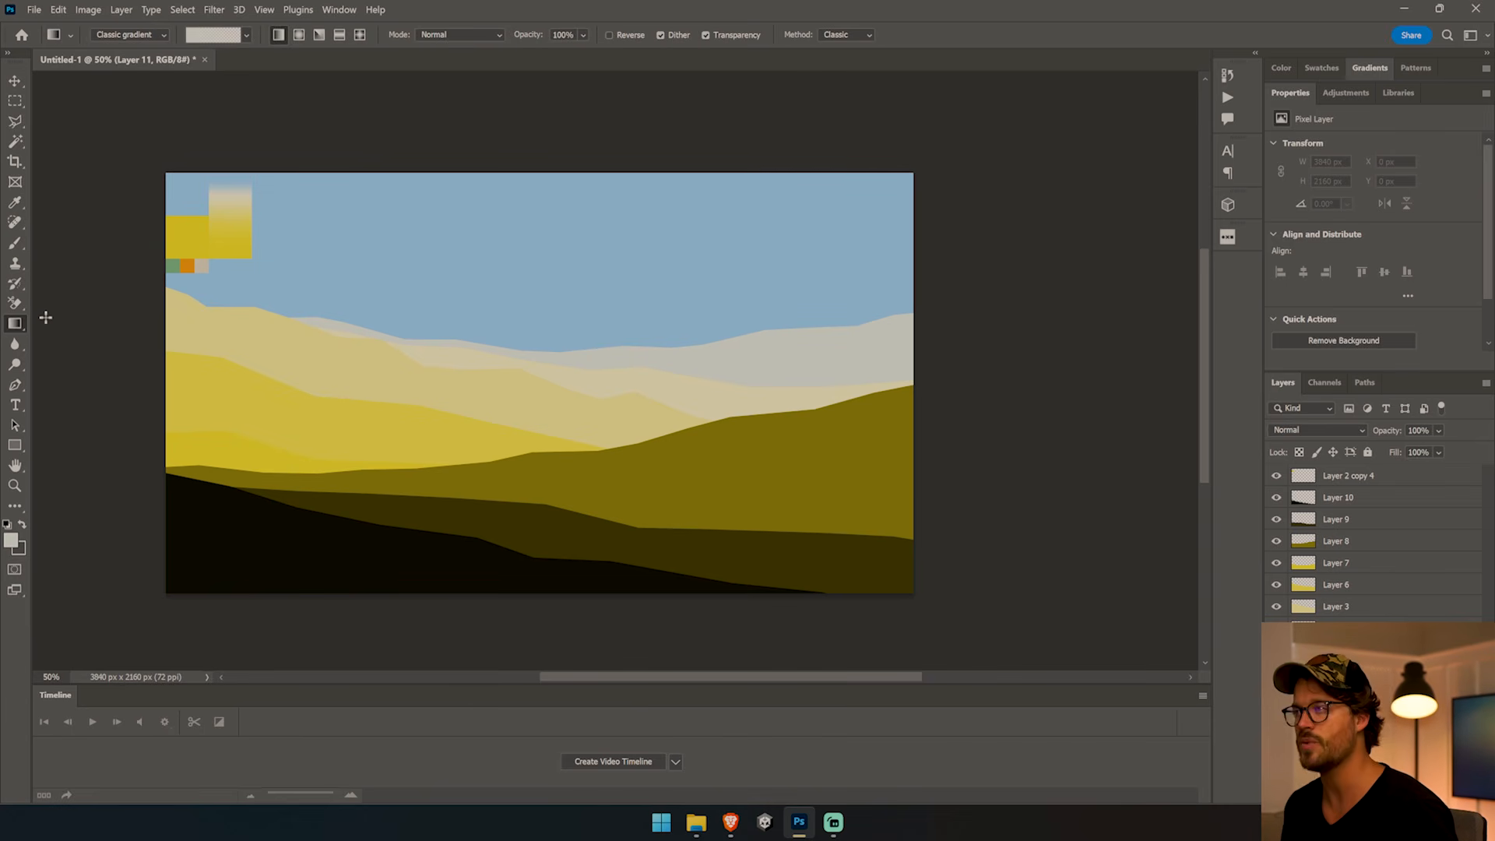
{"action": "key", "text": "i"}
{"action": "left_click", "coordinate": [232, 185]}
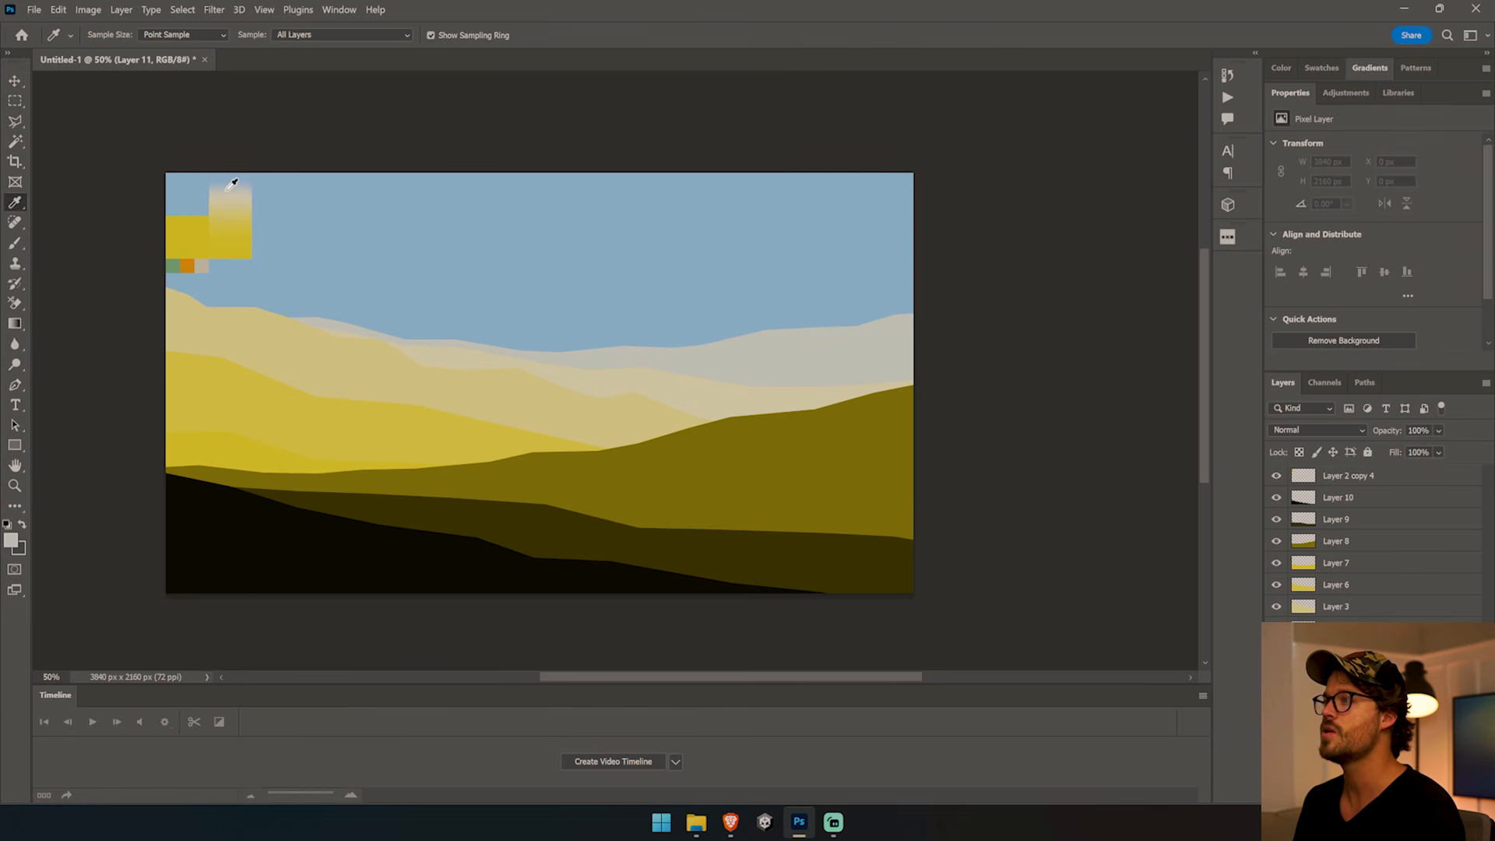
{"action": "key", "text": "g"}
{"action": "left_click_drag", "start_coordinate": [537, 390], "coordinate": [538, 262]}
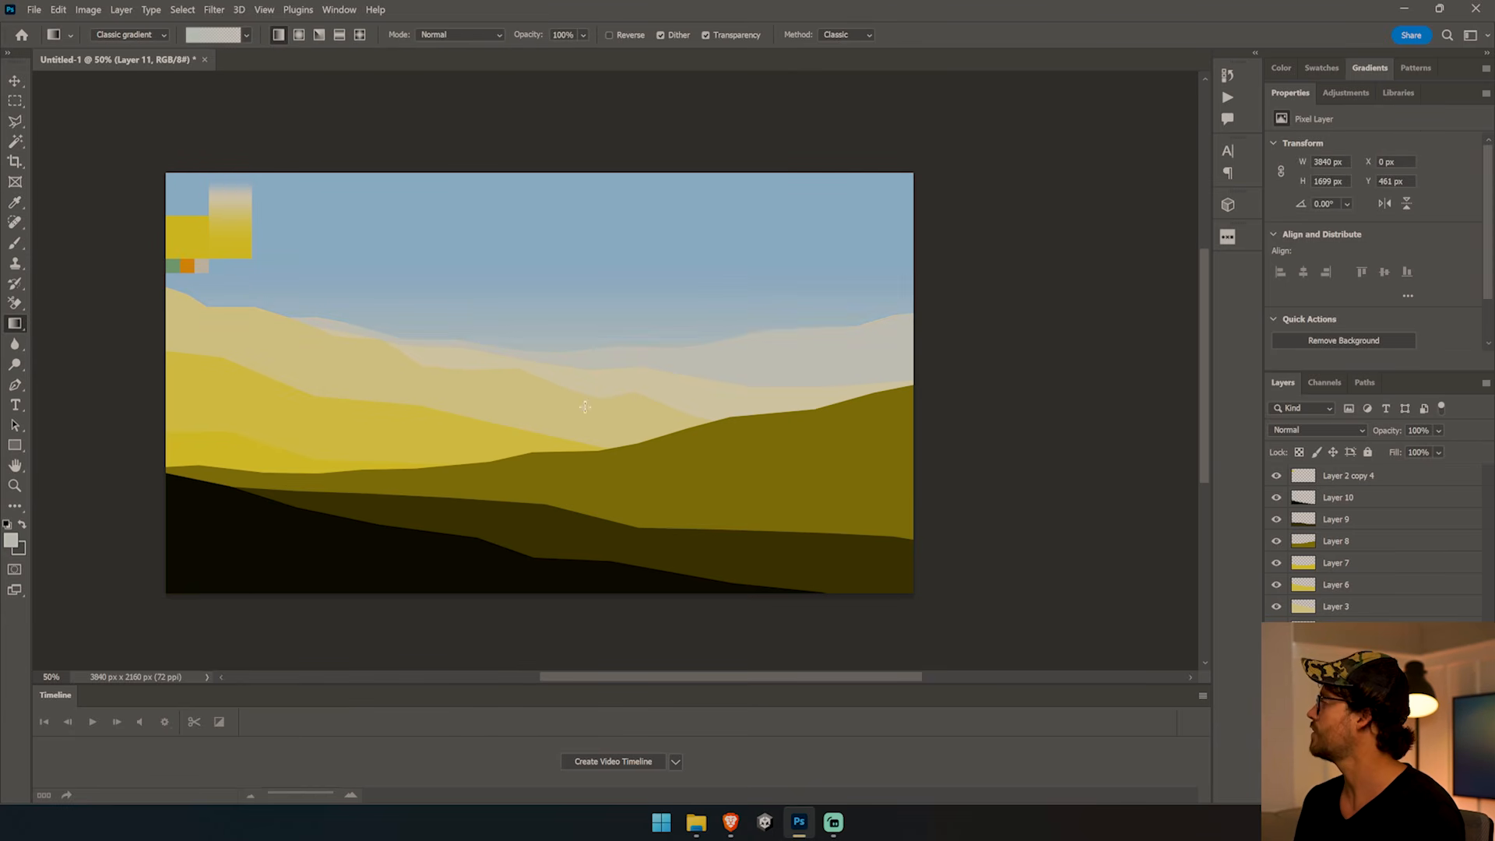
{"action": "left_click_drag", "start_coordinate": [585, 407], "coordinate": [604, 211]}
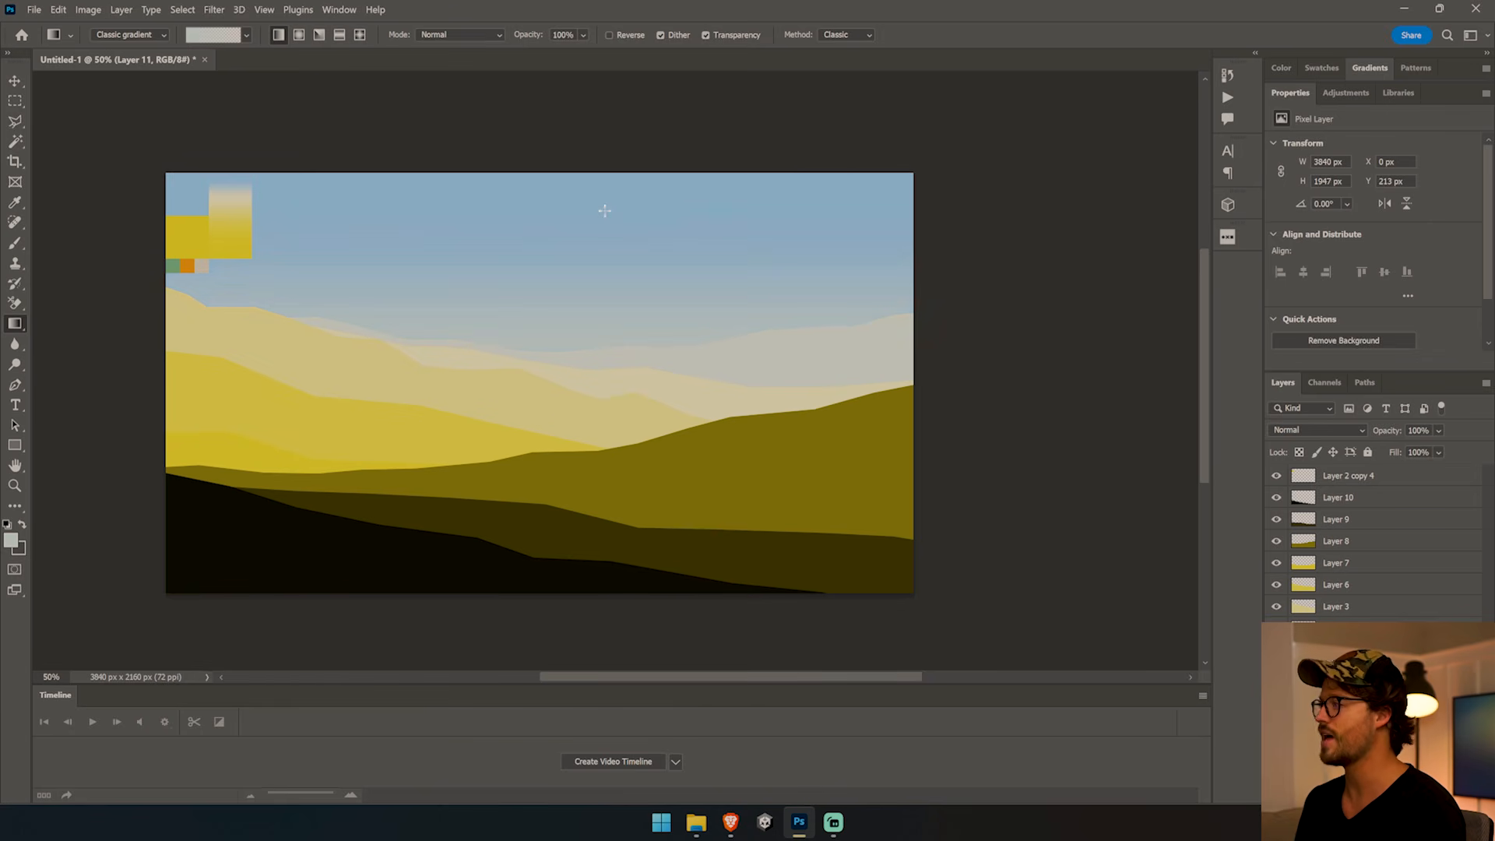
Switch to the Pencil tool and add a new layer above the sky haze layer
{"action": "key", "text": "v"}
{"action": "left_click", "coordinate": [998, 253]}
{"action": "left_click", "coordinate": [15, 243]}
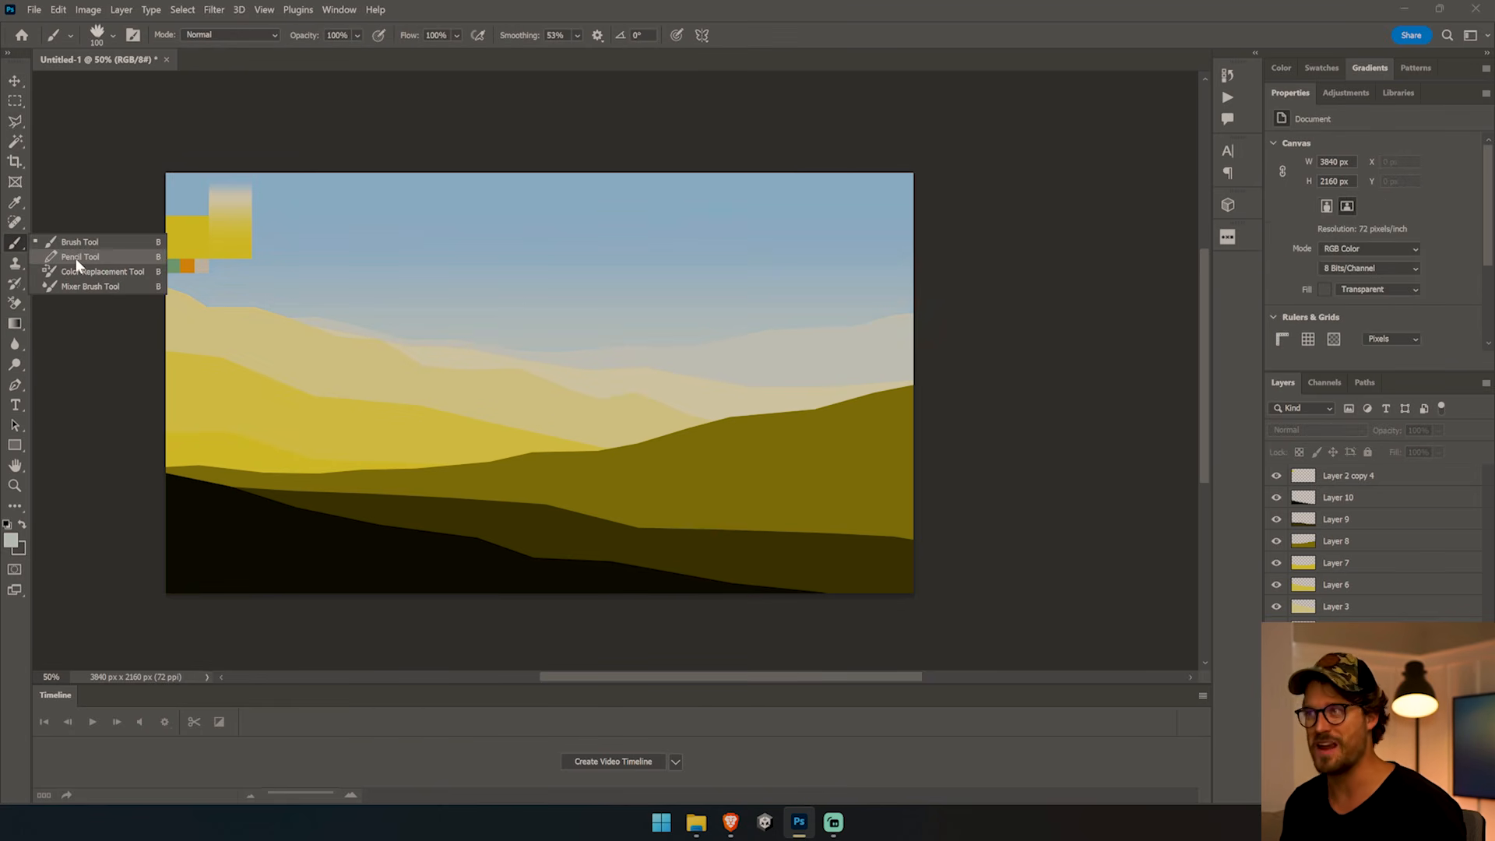
{"action": "left_click", "coordinate": [78, 258]}
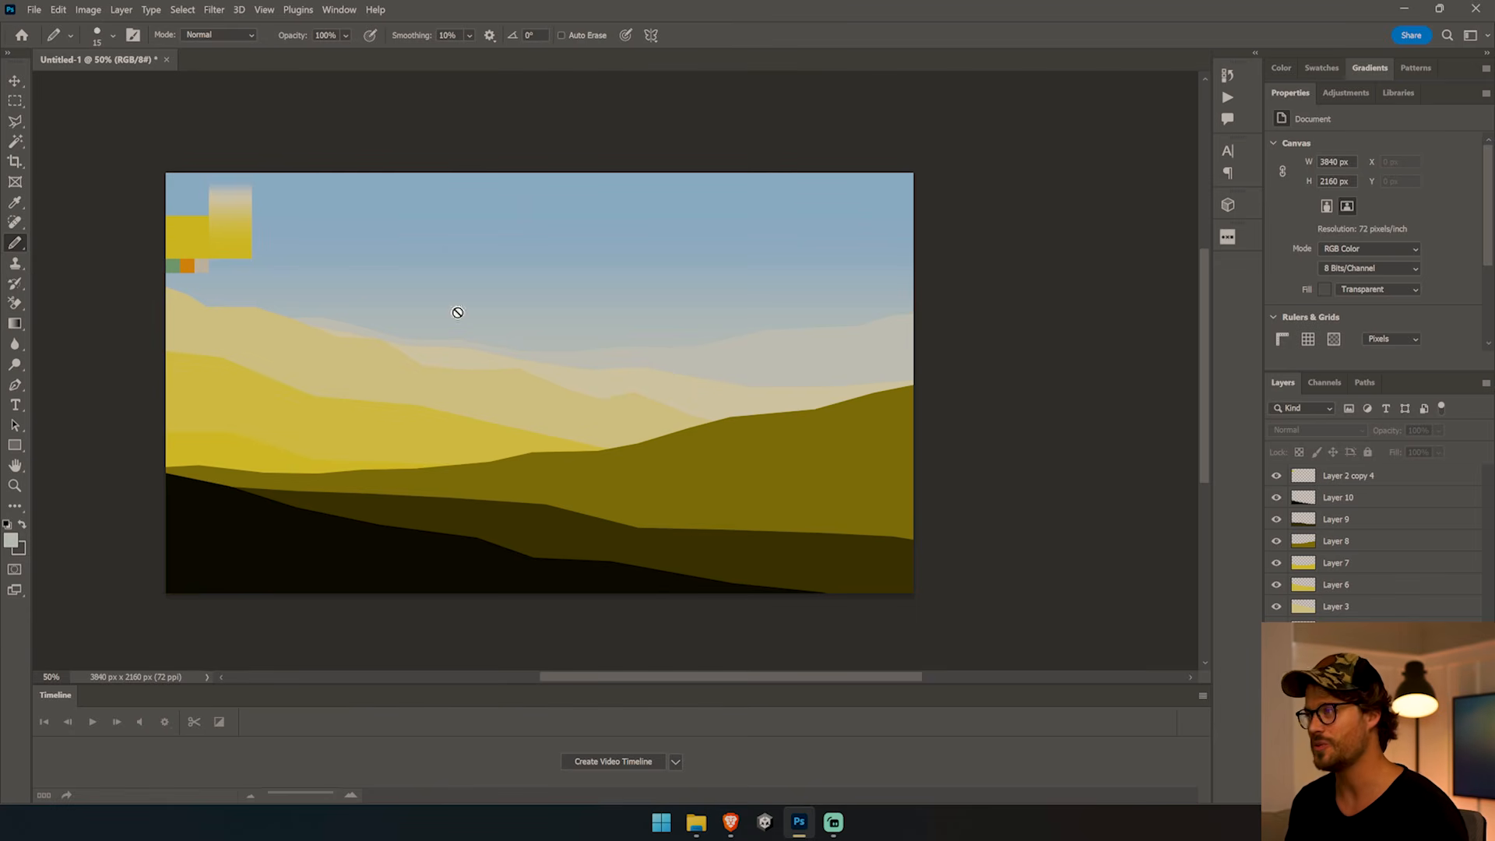
{"action": "left_click", "coordinate": [1411, 573]}
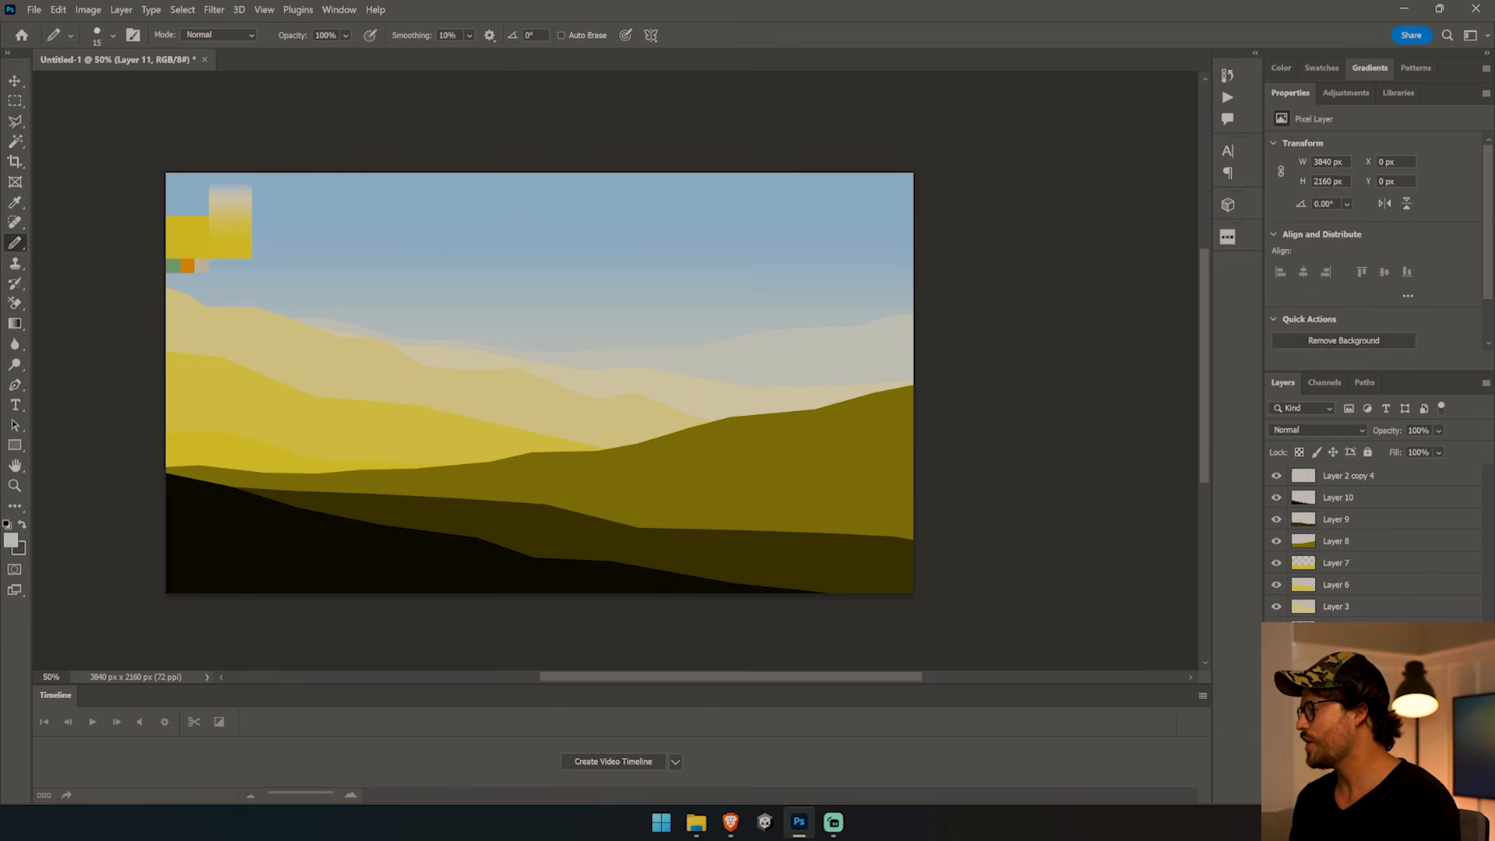
{"action": "key", "text": "ctrl+shift+alt+n"}
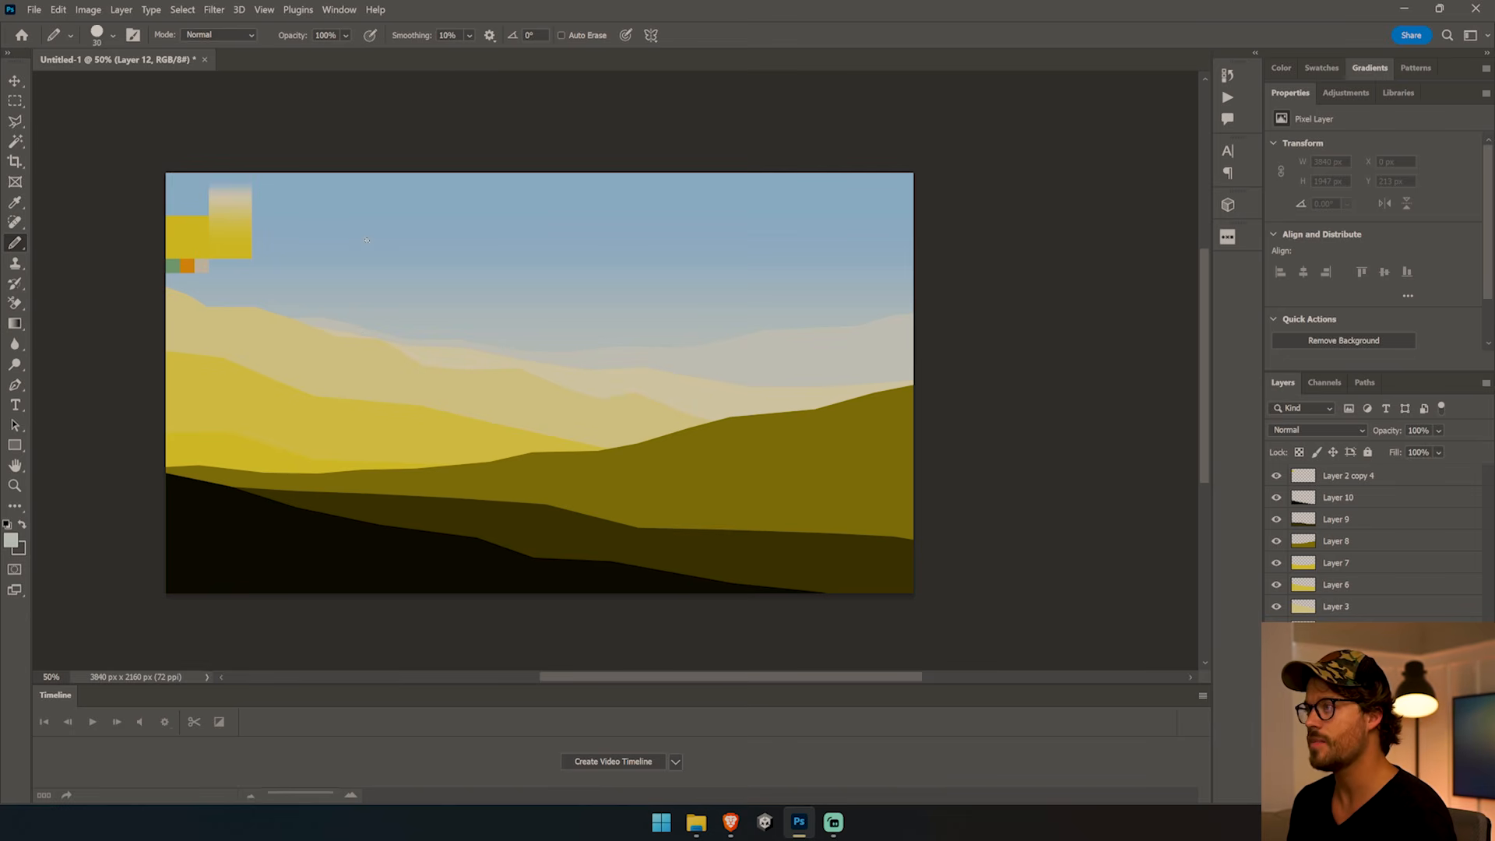
Enlarge the pencil to 500 px and set the foreground colour to a near-white
{"action": "key", "text": "bracketright"}
{"action": "key", "text": "bracketright"}
{"action": "key", "text": "bracketright"}
{"action": "key", "text": "bracketright"}
{"action": "key", "text": "bracketright"}
{"action": "key", "text": "bracketright"}
{"action": "key", "text": "bracketright"}
{"action": "key", "text": "bracketright"}
{"action": "key", "text": "bracketright"}
{"action": "key", "text": "bracketright"}
{"action": "key", "text": "bracketright"}
{"action": "key", "text": "bracketright"}
{"action": "key", "text": "bracketright"}
{"action": "key", "text": "bracketright"}
{"action": "key", "text": "bracketright"}
{"action": "key", "text": "bracketright"}
{"action": "key", "text": "bracketright"}
{"action": "key", "text": "bracketright"}
{"action": "key", "text": "bracketright"}
{"action": "key", "text": "bracketright"}
{"action": "key", "text": "bracketleft"}
{"action": "key", "text": "bracketleft"}
{"action": "key", "text": "bracketright"}
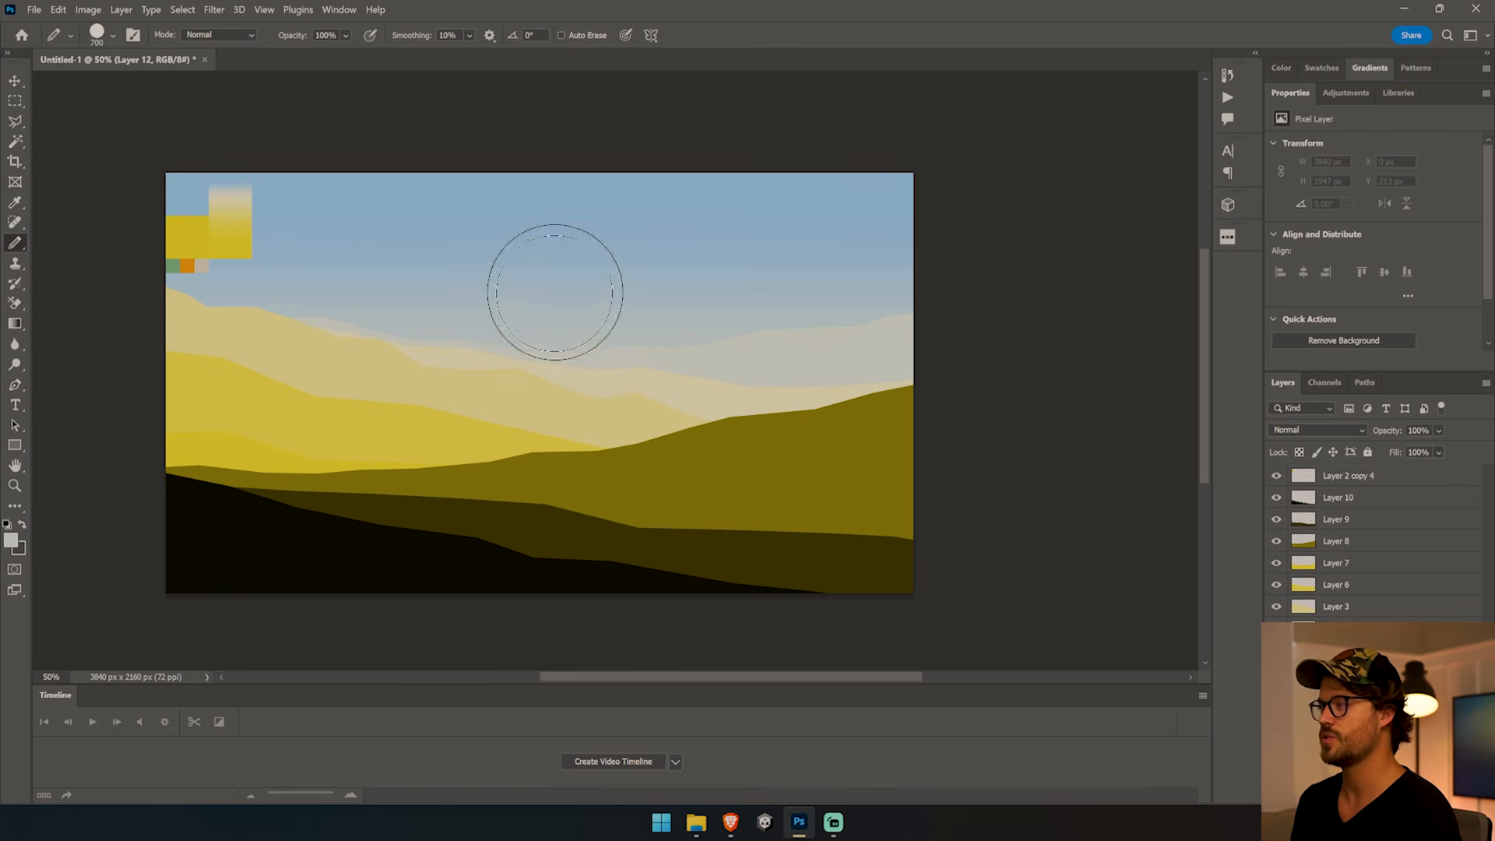
{"action": "key", "text": "bracketleft"}
{"action": "key", "text": "bracketleft"}
{"action": "left_click", "coordinate": [10, 539]}
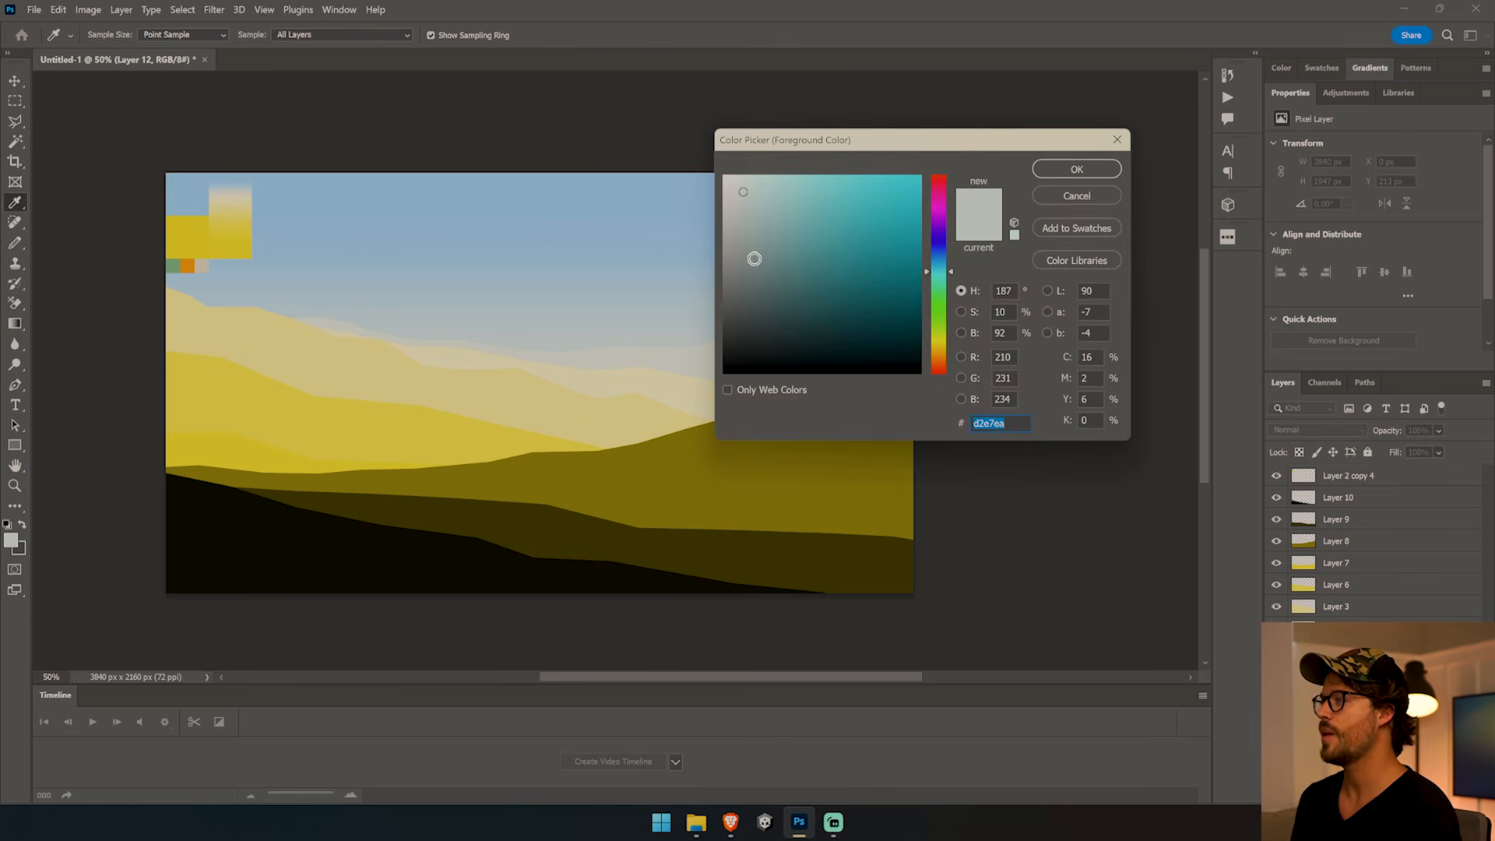
{"action": "left_click_drag", "start_coordinate": [753, 259], "coordinate": [724, 176]}
{"action": "left_click", "coordinate": [1072, 172]}
Stamp overlapping round puffs along the horizon to form pale clouds behind the distant hills across the whole canvas
{"action": "left_click", "coordinate": [529, 345]}
{"action": "left_click", "coordinate": [576, 373]}
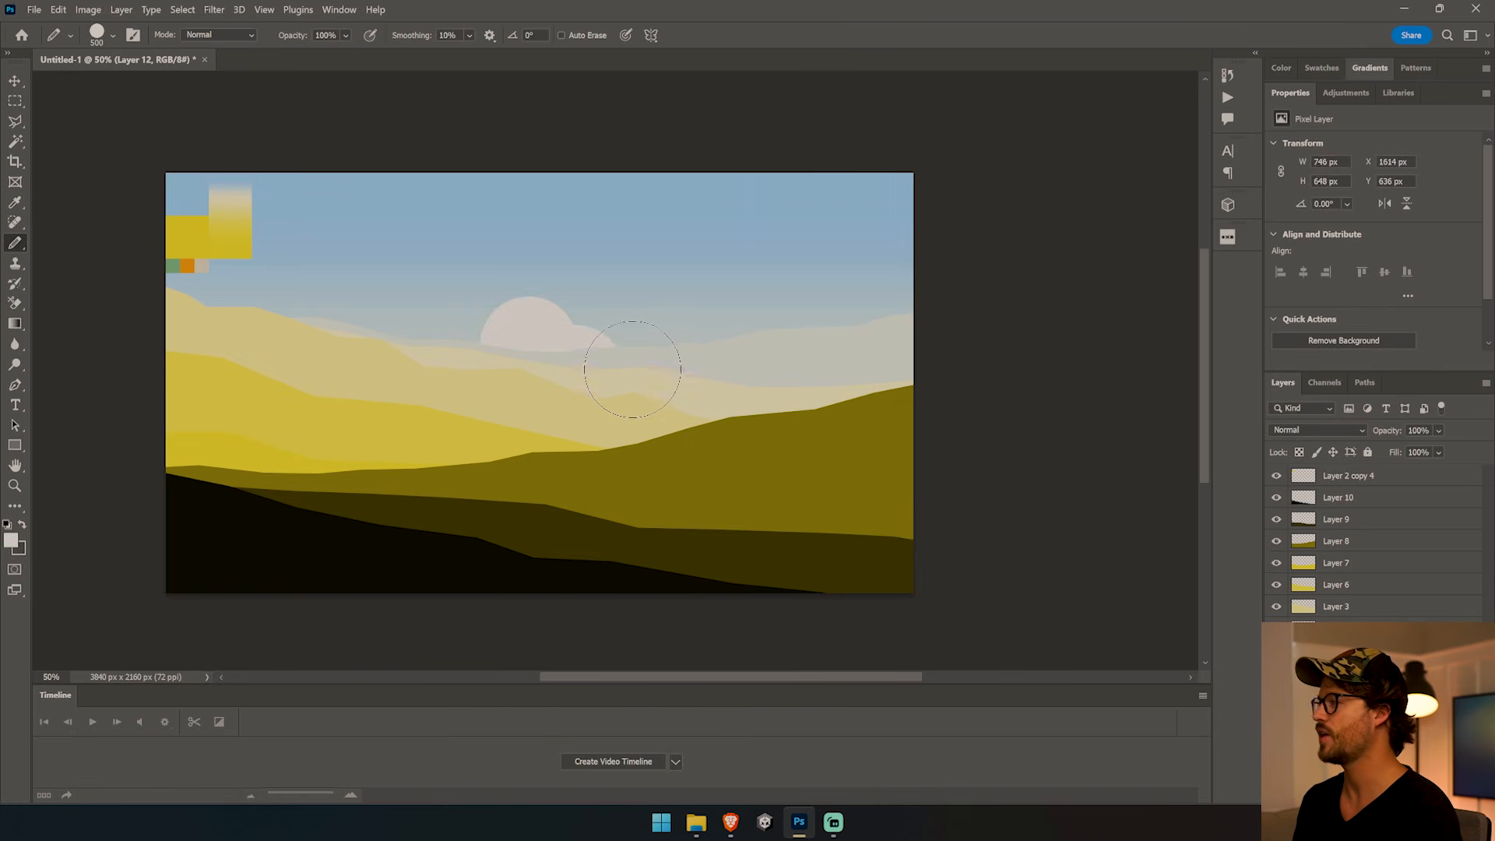
{"action": "left_click", "coordinate": [644, 382]}
{"action": "left_click", "coordinate": [683, 350]}
{"action": "left_click", "coordinate": [731, 308]}
{"action": "left_click", "coordinate": [766, 337]}
{"action": "left_click", "coordinate": [799, 375]}
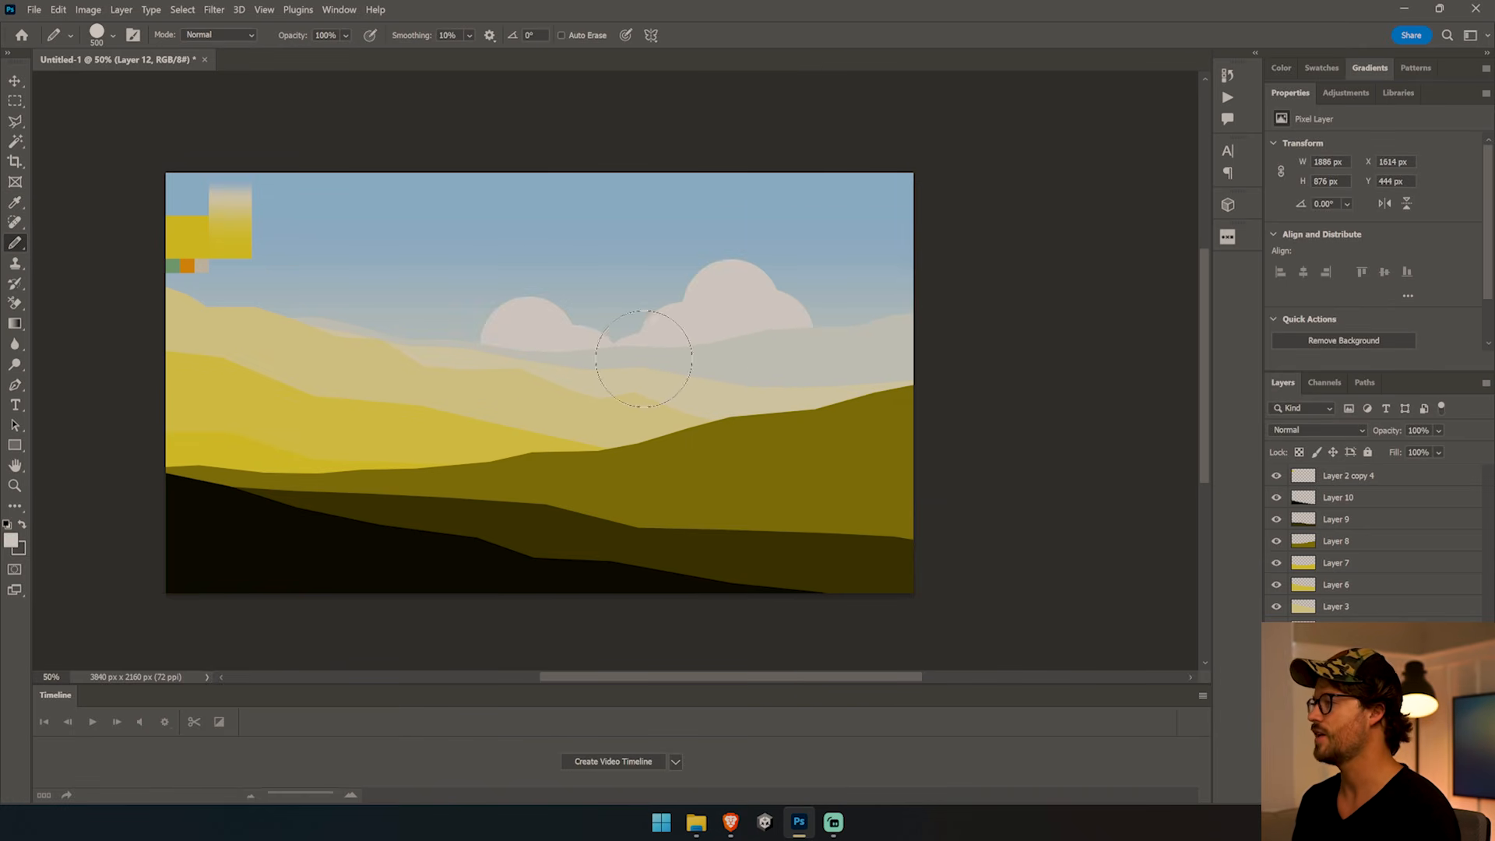
{"action": "left_click", "coordinate": [639, 358]}
{"action": "left_click", "coordinate": [421, 364]}
{"action": "left_click", "coordinate": [831, 360]}
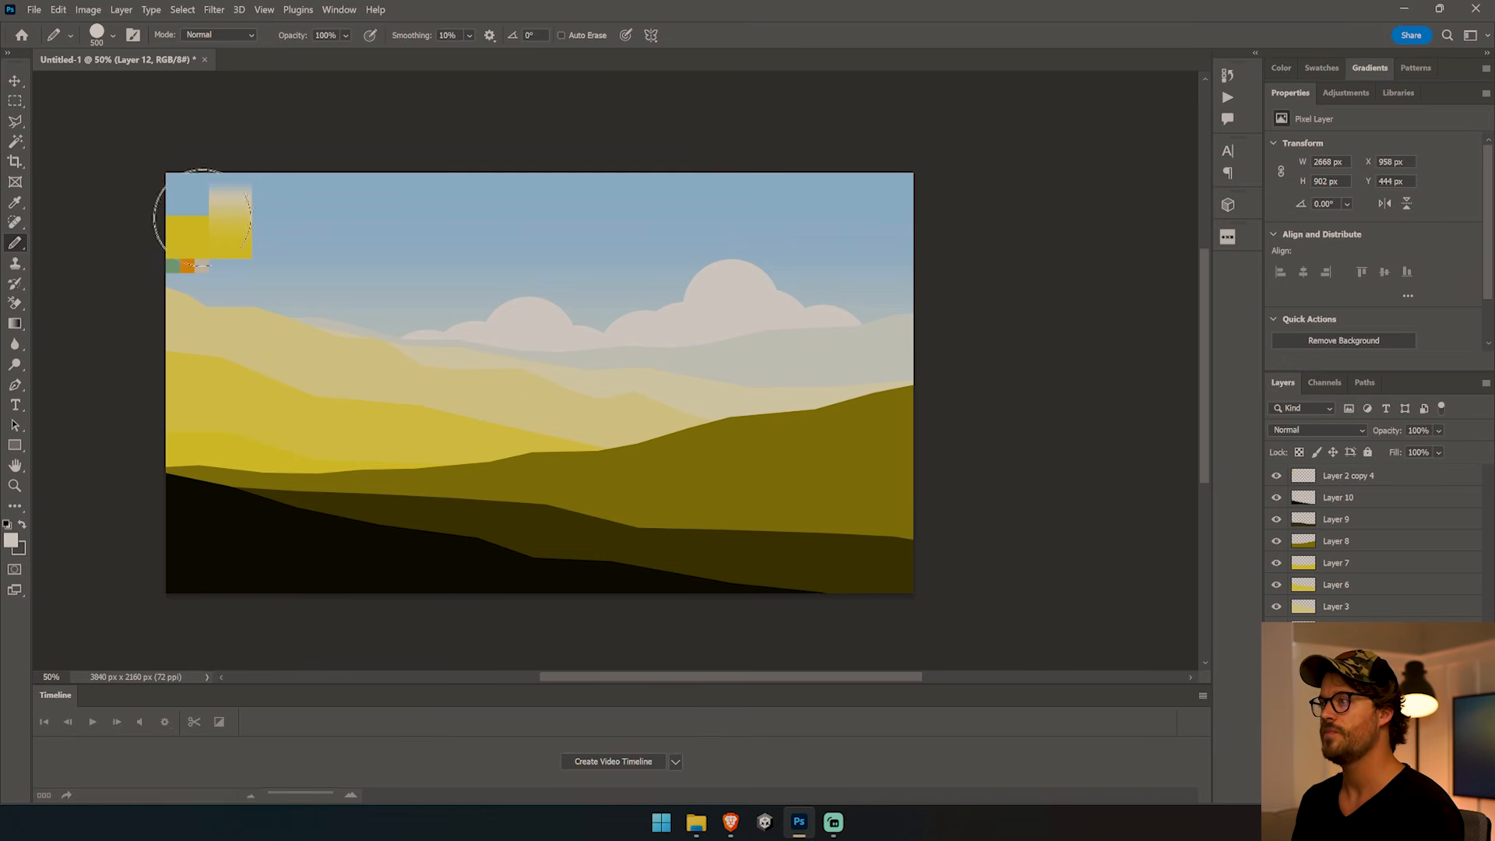
{"action": "left_click", "coordinate": [181, 273]}
{"action": "left_click", "coordinate": [248, 324]}
{"action": "left_click", "coordinate": [317, 356]}
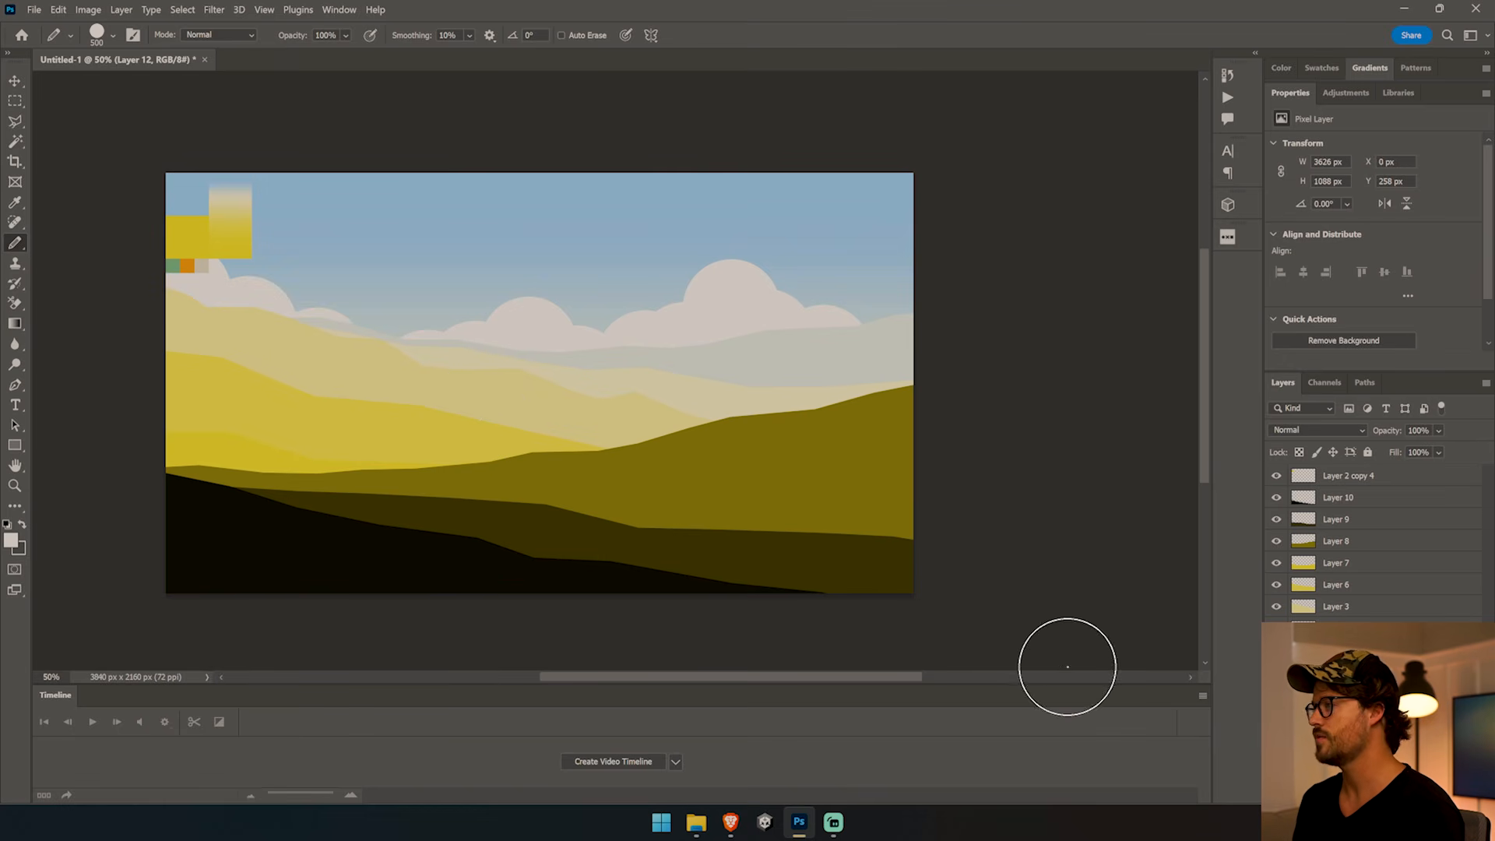
Add another layer and paint a taller bank of clouds across the sky above the horizon clouds
{"action": "key", "text": "ctrl+shift+alt+n"}
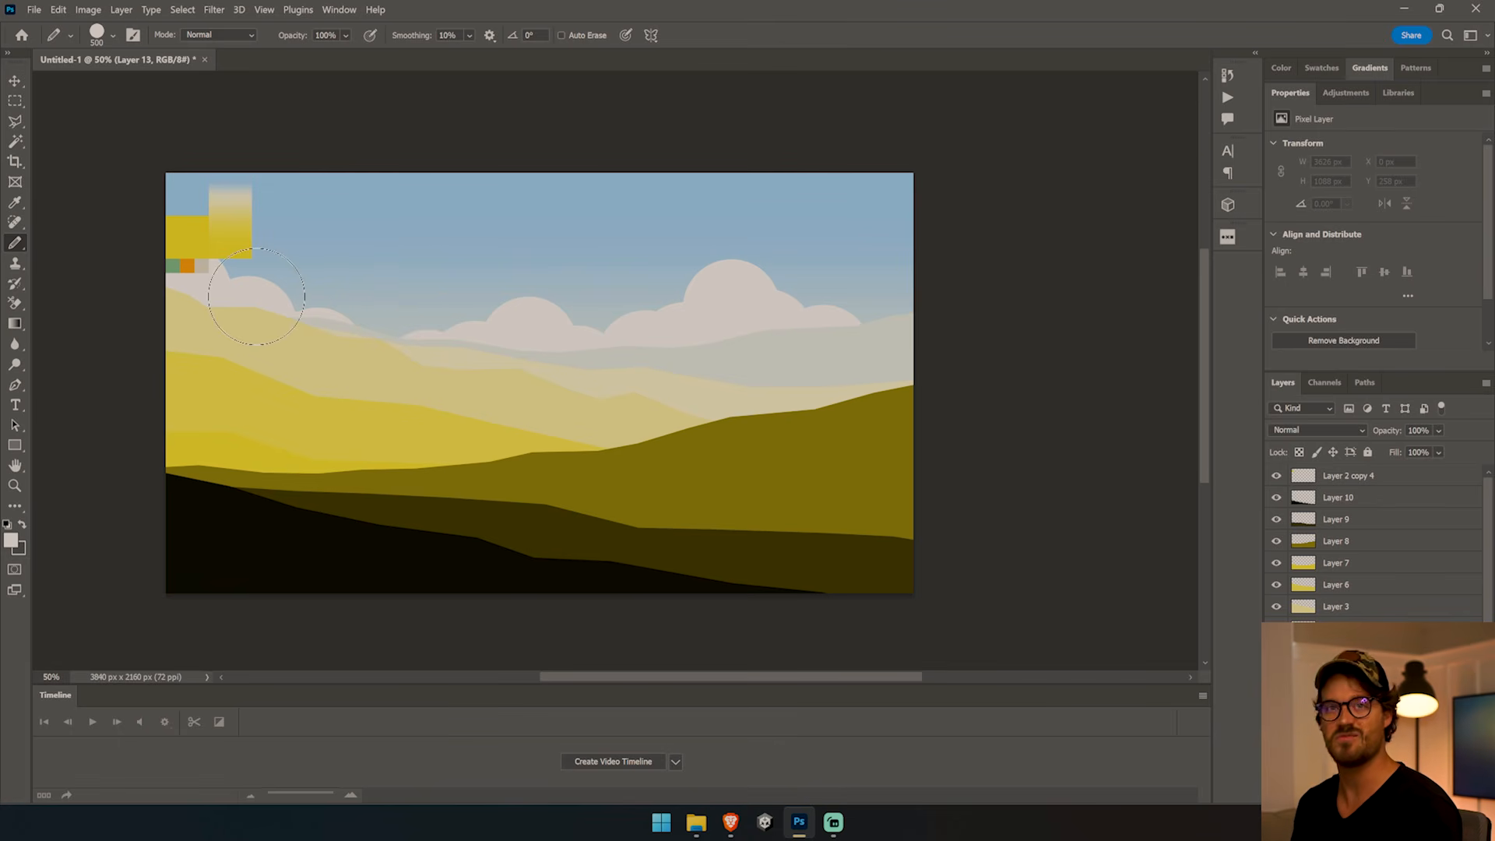
{"action": "mouse_move", "coordinate": [237, 301]}
{"action": "left_mouse_down"}
{"action": "mouse_move", "coordinate": [500, 340]}
{"action": "mouse_move", "coordinate": [551, 341]}
{"action": "mouse_move", "coordinate": [608, 305]}
{"action": "mouse_move", "coordinate": [658, 323]}
{"action": "mouse_move", "coordinate": [539, 269]}
{"action": "mouse_move", "coordinate": [499, 294]}
{"action": "mouse_move", "coordinate": [866, 294]}
{"action": "mouse_move", "coordinate": [799, 310]}
{"action": "mouse_move", "coordinate": [810, 332]}
{"action": "mouse_move", "coordinate": [863, 338]}
{"action": "mouse_move", "coordinate": [924, 286]}
{"action": "mouse_move", "coordinate": [962, 294]}
{"action": "mouse_move", "coordinate": [951, 268]}
{"action": "mouse_move", "coordinate": [895, 294]}
{"action": "left_mouse_up"}
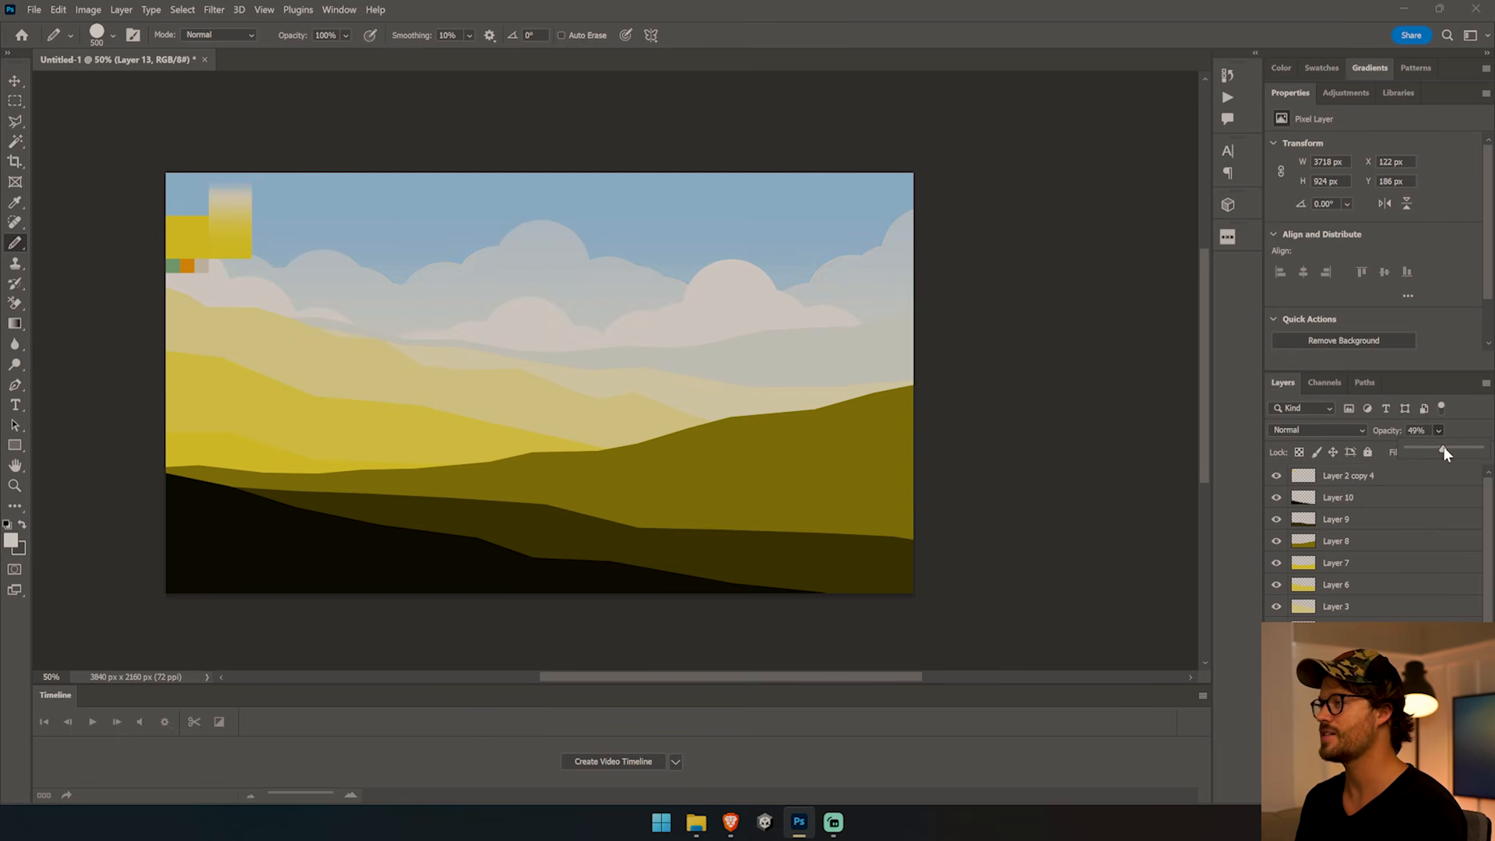
Lower the tall cloud bank's layer opacity to 16% and shift the bank slightly down
{"action": "left_click_drag", "start_coordinate": [1431, 450], "coordinate": [1417, 451]}
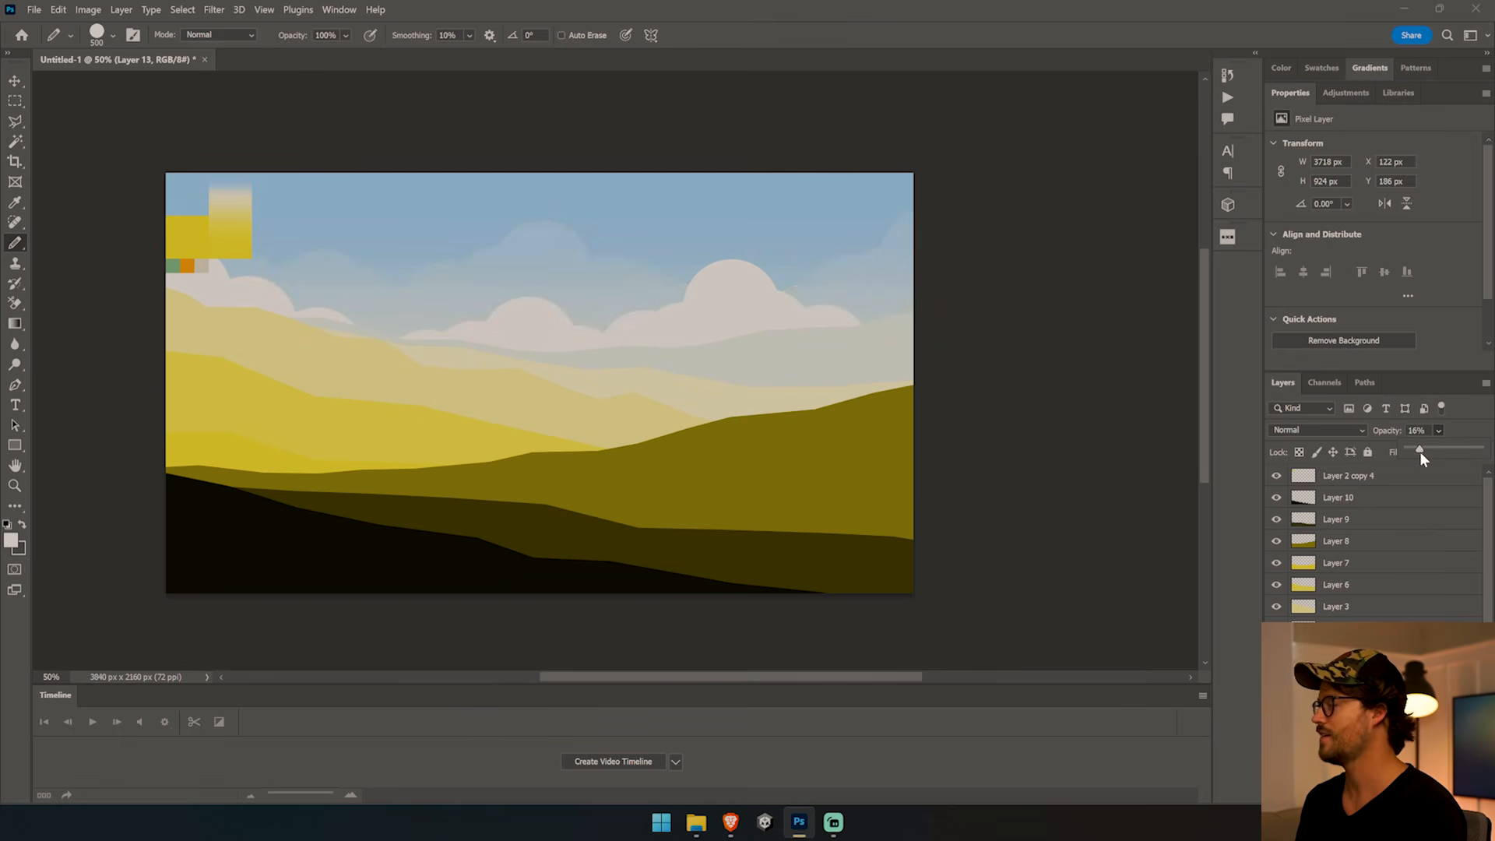
{"action": "key", "text": "v"}
{"action": "left_click_drag", "start_coordinate": [824, 290], "coordinate": [824, 320]}
{"action": "left_click", "coordinate": [1098, 308]}
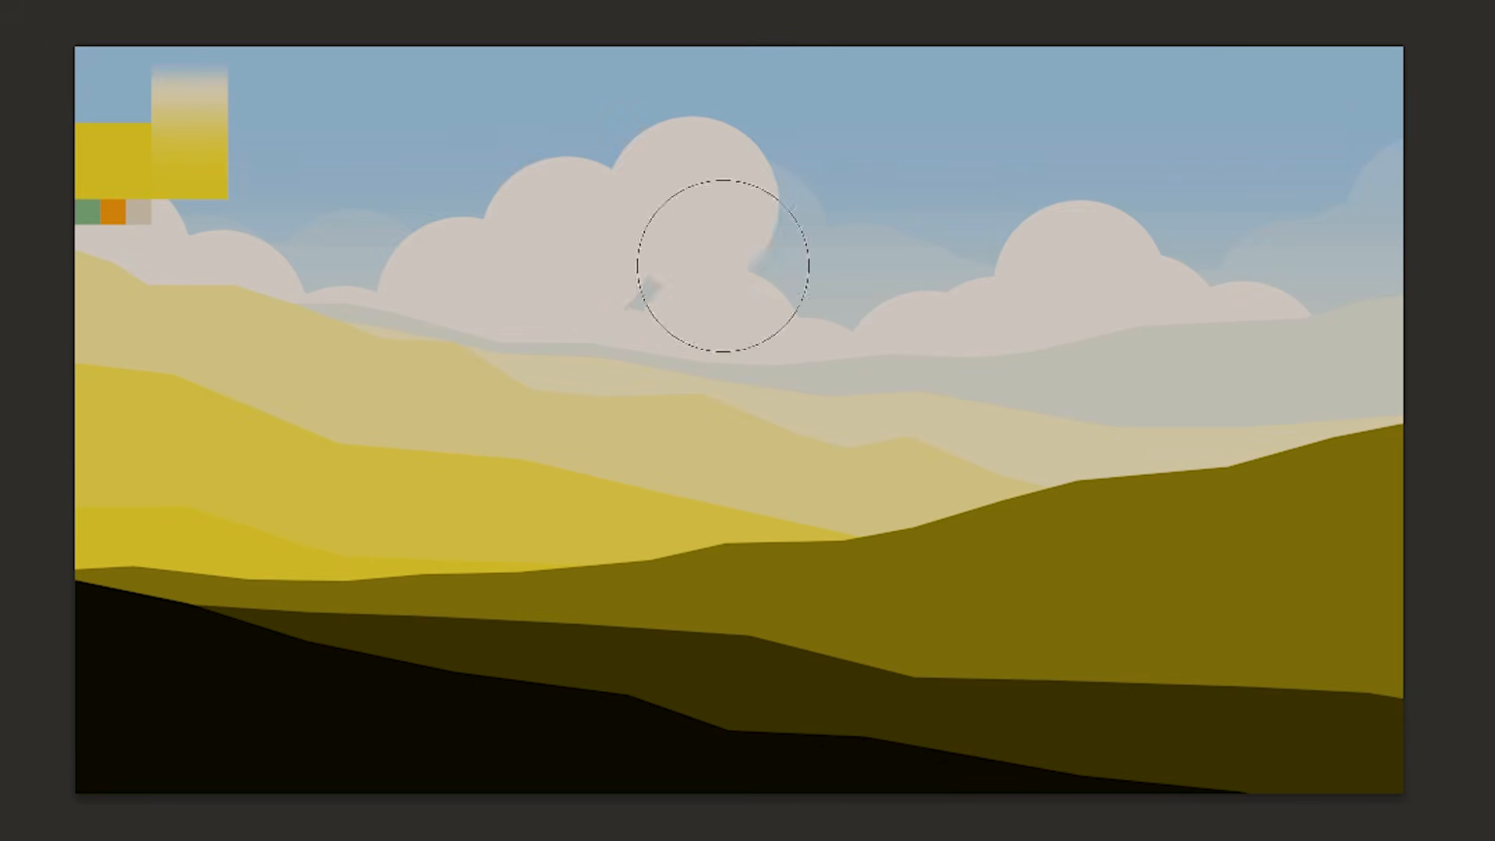
Paint a large cloud left of centre, cut its base off flat with a selection, and position it high in the sky
{"action": "left_click_drag", "start_coordinate": [486, 312], "coordinate": [546, 319]}
{"action": "key", "text": "alt+BackSpace"}
{"action": "left_click_drag", "start_coordinate": [776, 392], "coordinate": [285, 285]}
{"action": "key", "text": "Delete"}
{"action": "key", "text": "ctrl+d"}
{"action": "key", "text": "v"}
{"action": "left_click_drag", "start_coordinate": [512, 252], "coordinate": [516, 230]}
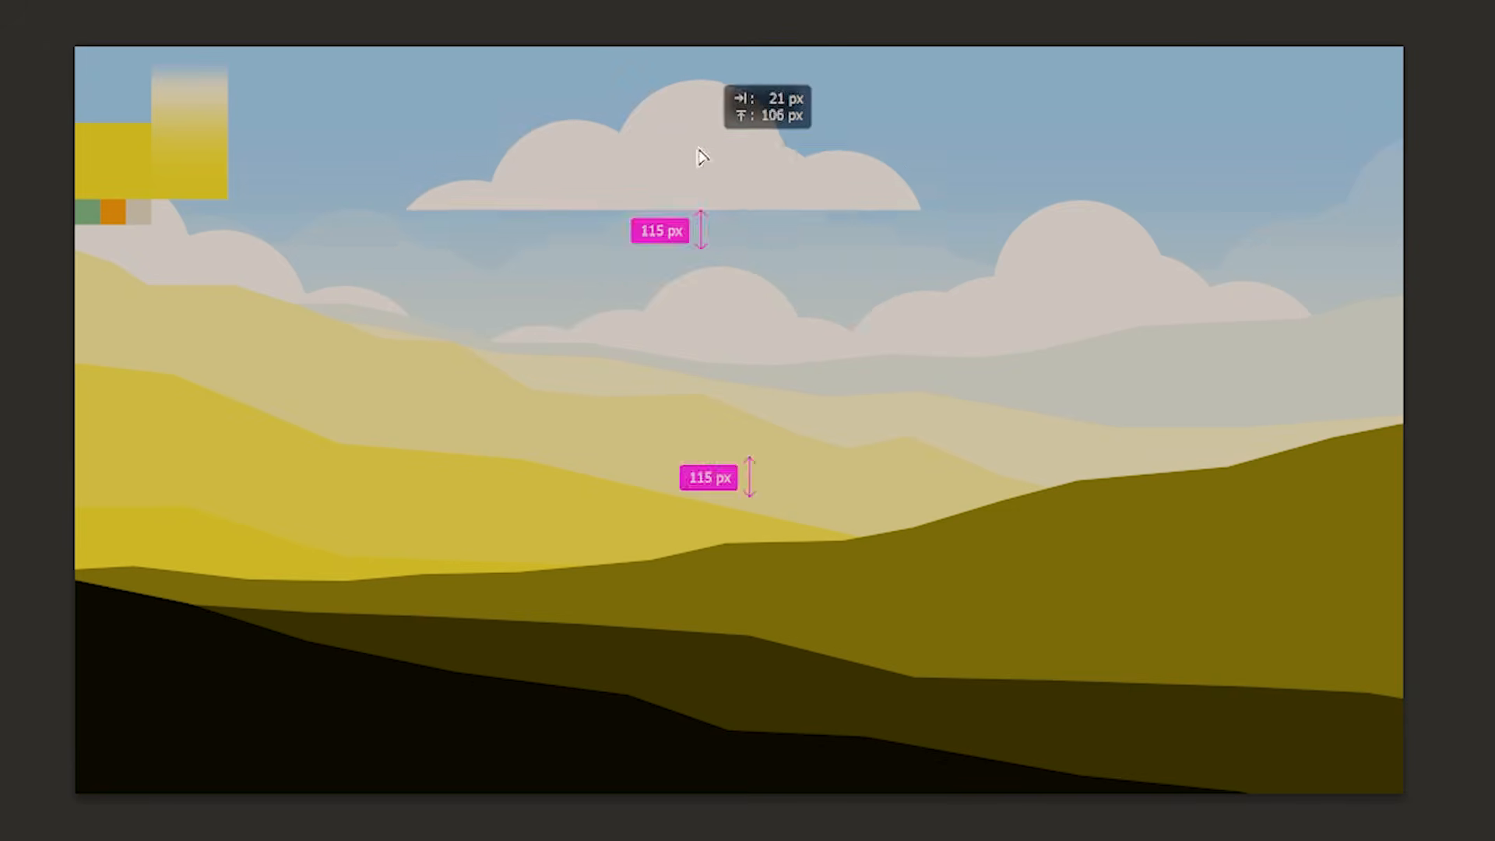
{"action": "left_click_drag", "start_coordinate": [699, 149], "coordinate": [646, 140]}
Place a smaller mirrored copy of the flat-based cloud in the sky near the right edge at 30% opacity
{"action": "key", "text": "ctrl+j"}
{"action": "left_click_drag", "start_coordinate": [647, 140], "coordinate": [1180, 140]}
{"action": "left_click_drag", "start_coordinate": [1403, 70], "coordinate": [1174, 129]}
{"action": "left_click_drag", "start_coordinate": [1073, 173], "coordinate": [1277, 197]}
{"action": "key", "text": "3"}
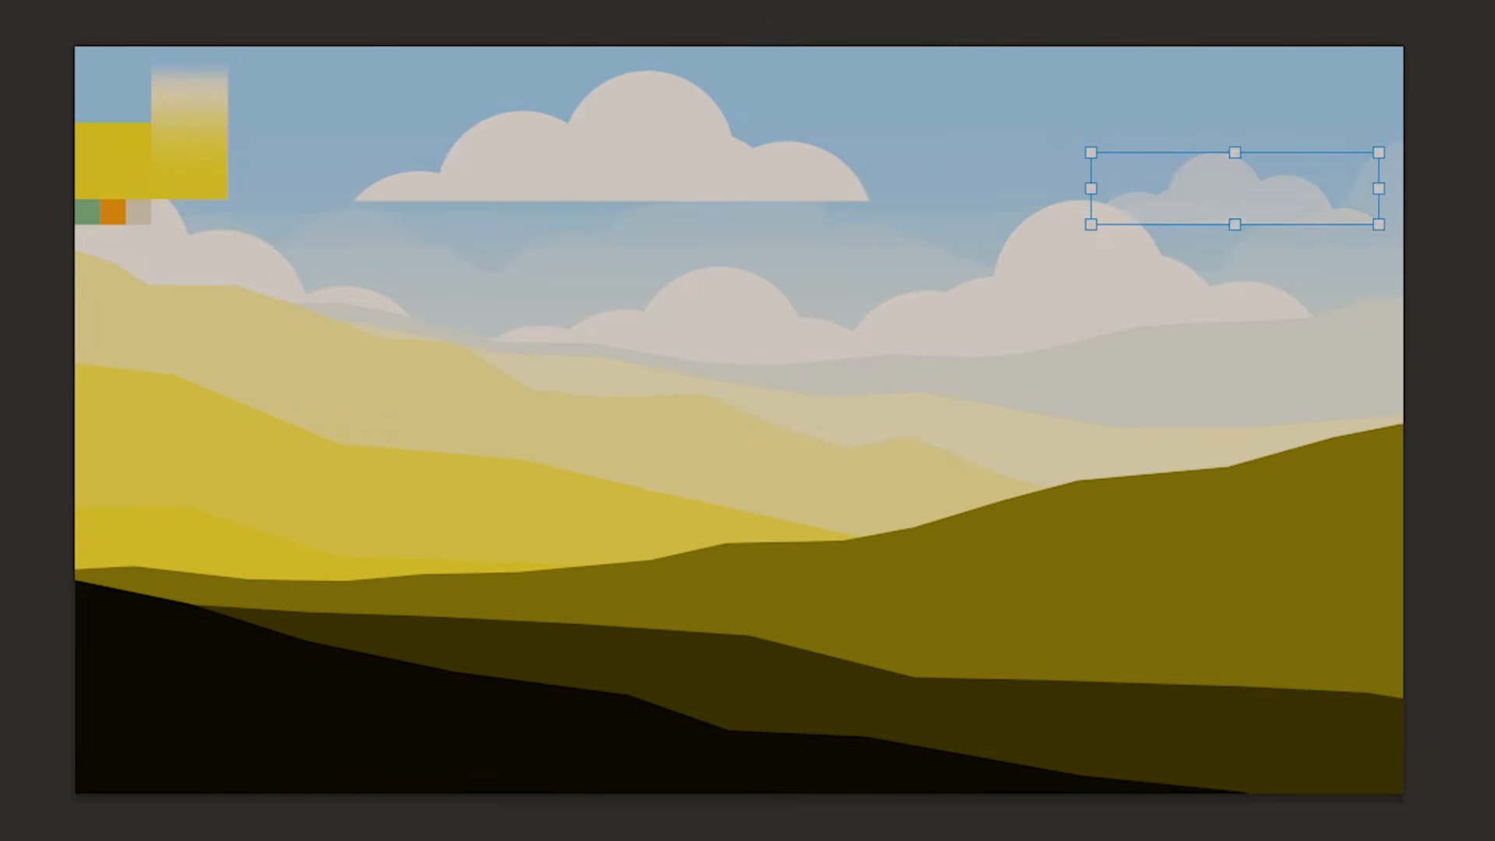
Paint low pale clouds between the distant hills, just above the olive hill's right-hand ridge
{"action": "left_click", "coordinate": [1216, 411]}
{"action": "key", "text": "b"}
{"action": "left_click", "coordinate": [1212, 437]}
{"action": "left_click", "coordinate": [1384, 462]}
{"action": "left_click", "coordinate": [1113, 458]}
Paint a descending row of pale cloud puffs behind the yellow hill's ridge on the left
{"action": "key", "text": "v"}
{"action": "left_click", "coordinate": [498, 420]}
{"action": "key", "text": "b"}
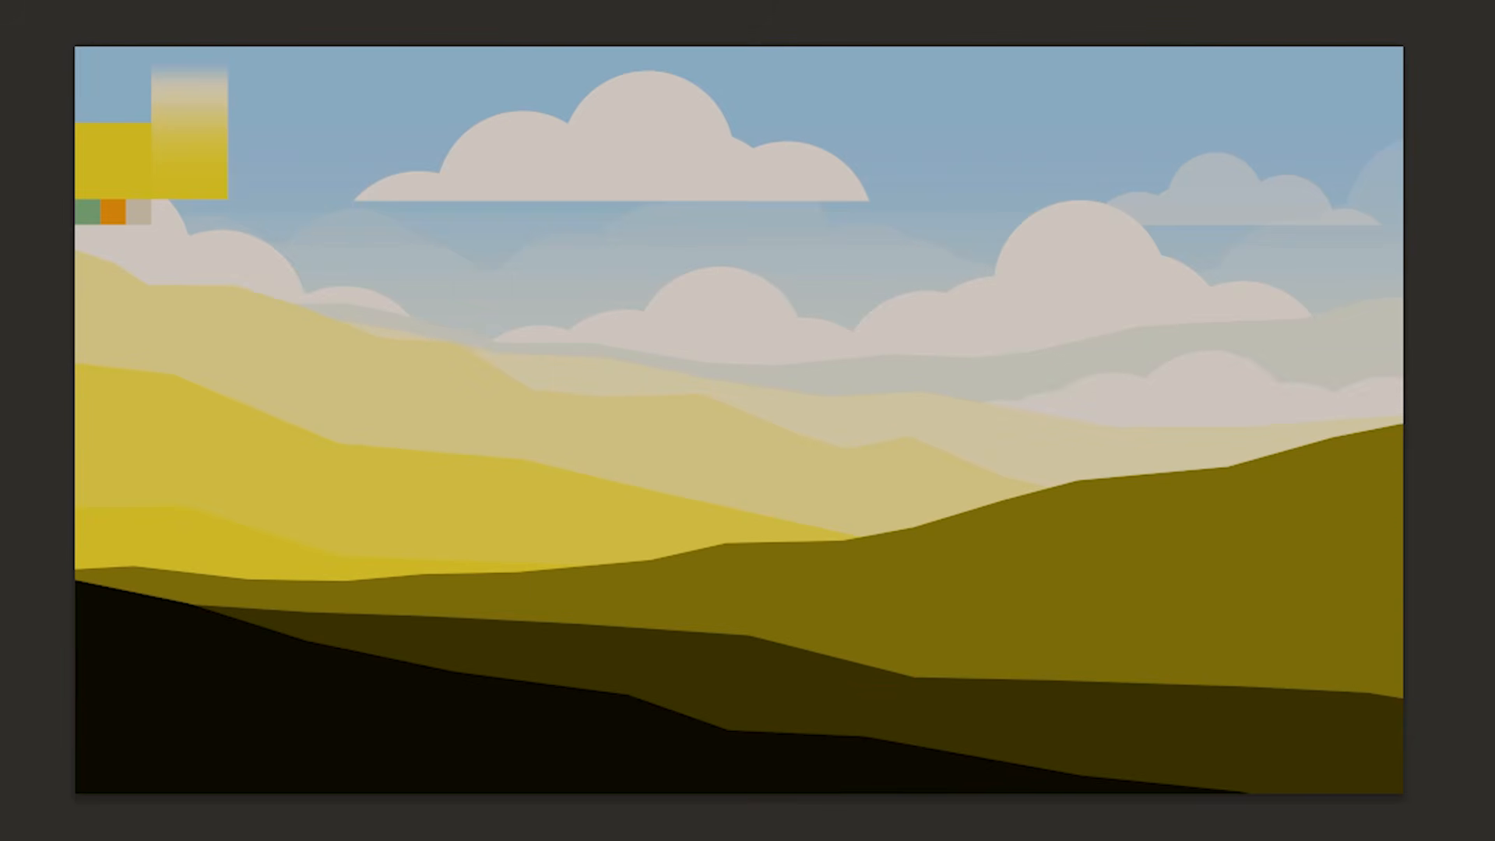
{"action": "left_click", "coordinate": [101, 374]}
{"action": "left_click", "coordinate": [268, 433]}
{"action": "left_click", "coordinate": [441, 508]}
{"action": "left_click", "coordinate": [572, 543]}
{"action": "left_click", "coordinate": [540, 523]}
{"action": "left_click", "coordinate": [67, 346]}
{"action": "left_click", "coordinate": [210, 406]}
{"action": "left_click", "coordinate": [387, 459]}
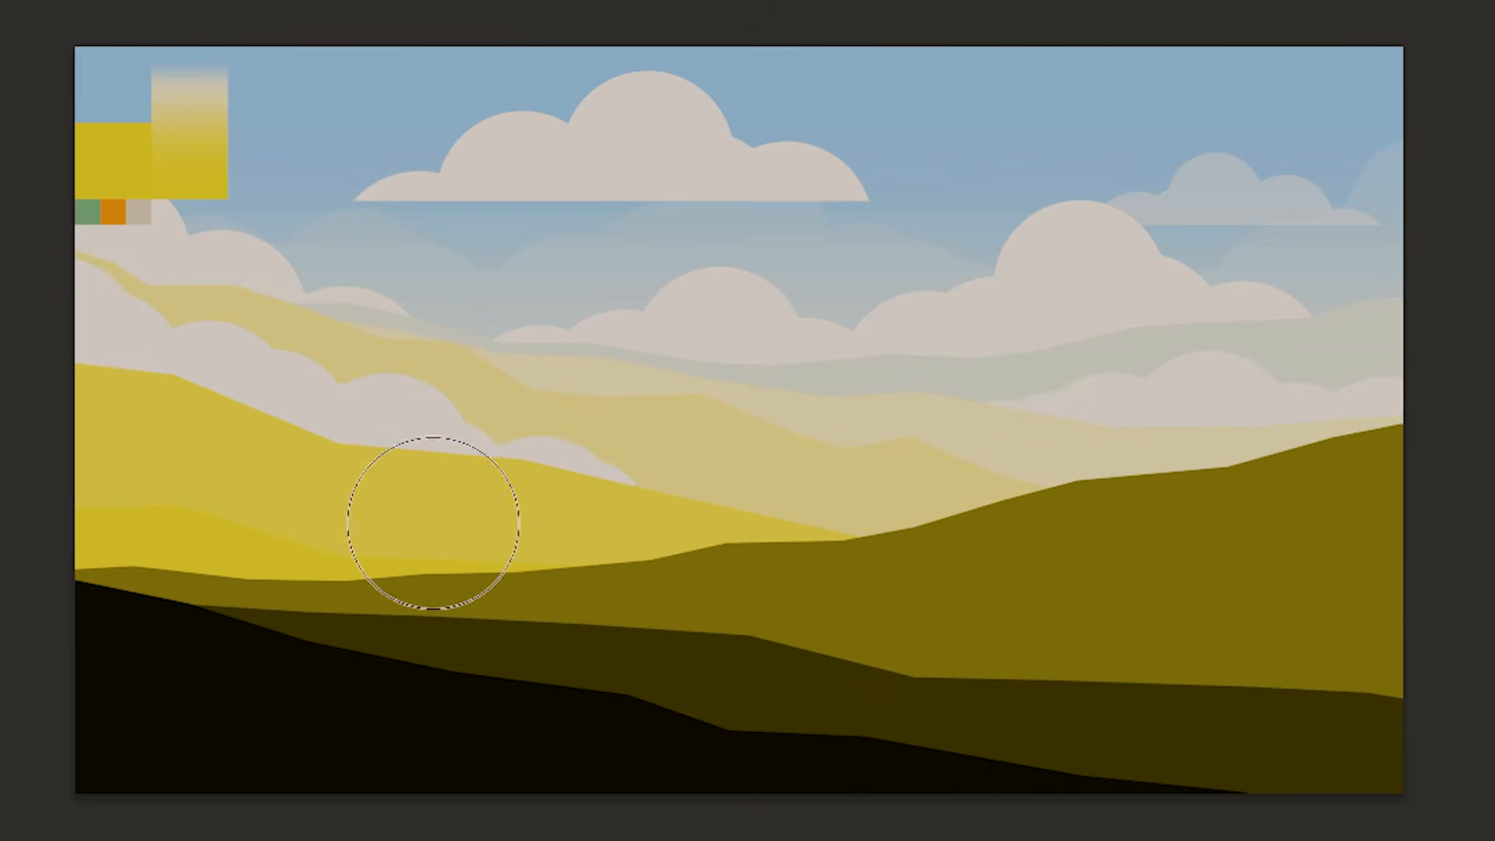
Draw pale haze gradients upward over the yellow hill and from below the olive hill
{"action": "key", "text": "v"}
{"action": "left_click", "coordinate": [559, 498]}
{"action": "key", "text": "g"}
{"action": "left_click_drag", "start_coordinate": [670, 607], "coordinate": [707, 327]}
{"action": "key", "text": "v"}
{"action": "left_click", "coordinate": [780, 586]}
{"action": "key", "text": "g"}
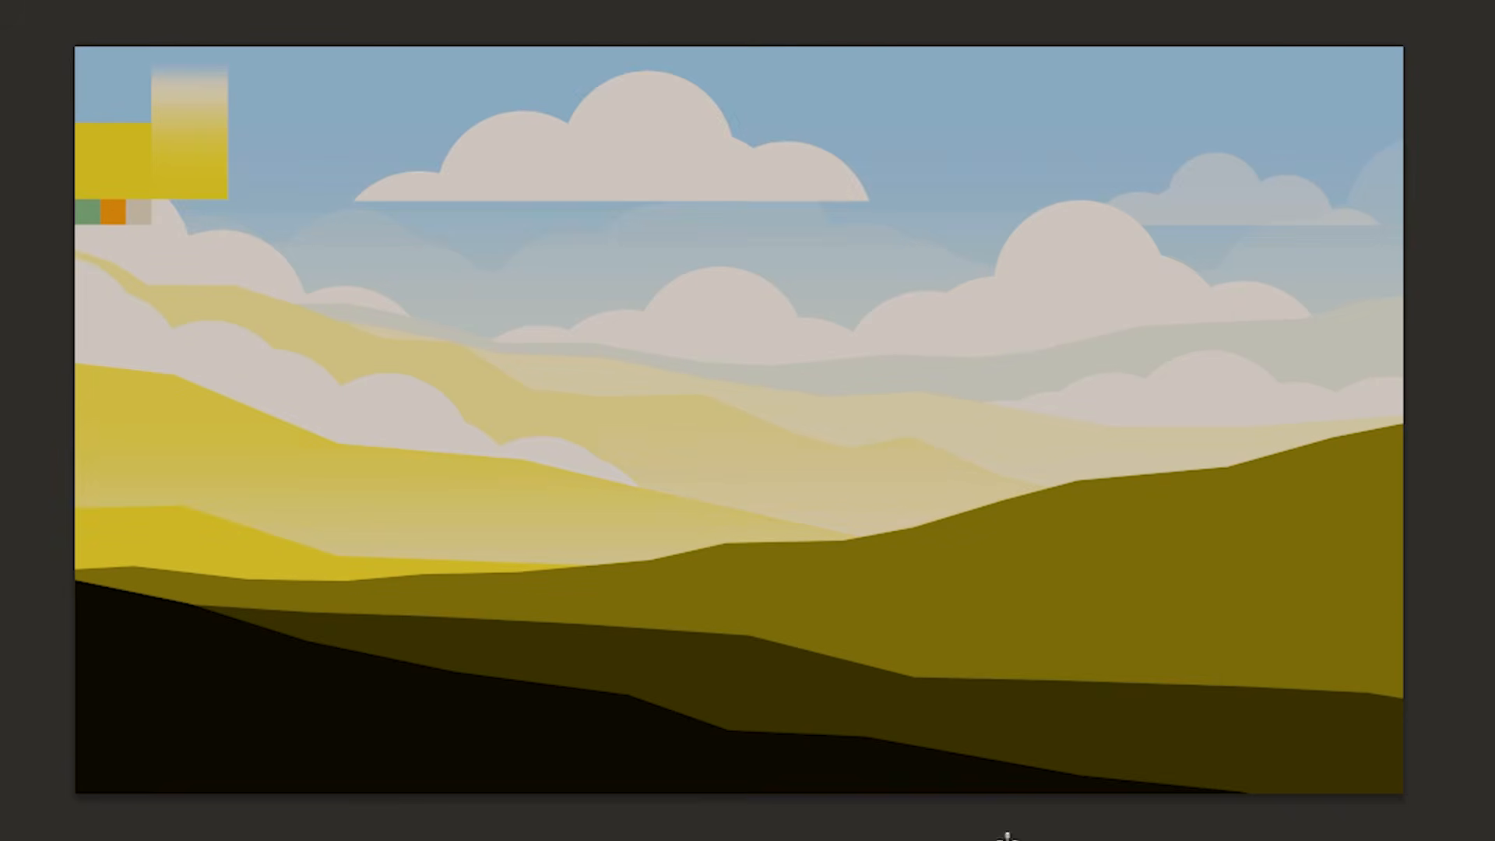
{"action": "left_click_drag", "start_coordinate": [1007, 837], "coordinate": [1007, 603]}
Sample the beige palette swatch and add a new layer directly beneath the olive hill
{"action": "key", "text": "i"}
{"action": "left_click", "coordinate": [139, 211]}
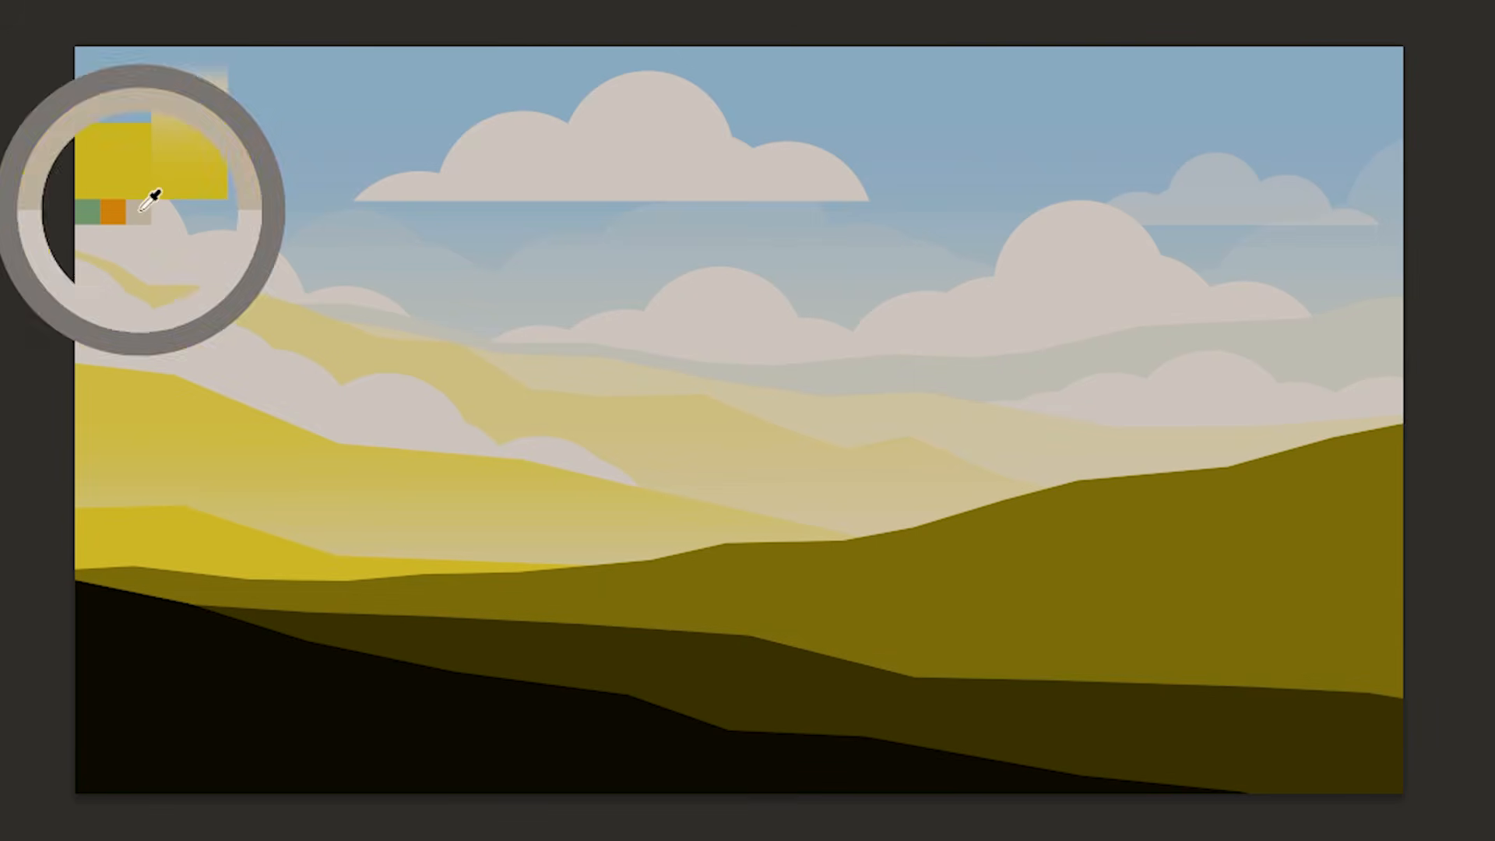
{"action": "key", "text": "l"}
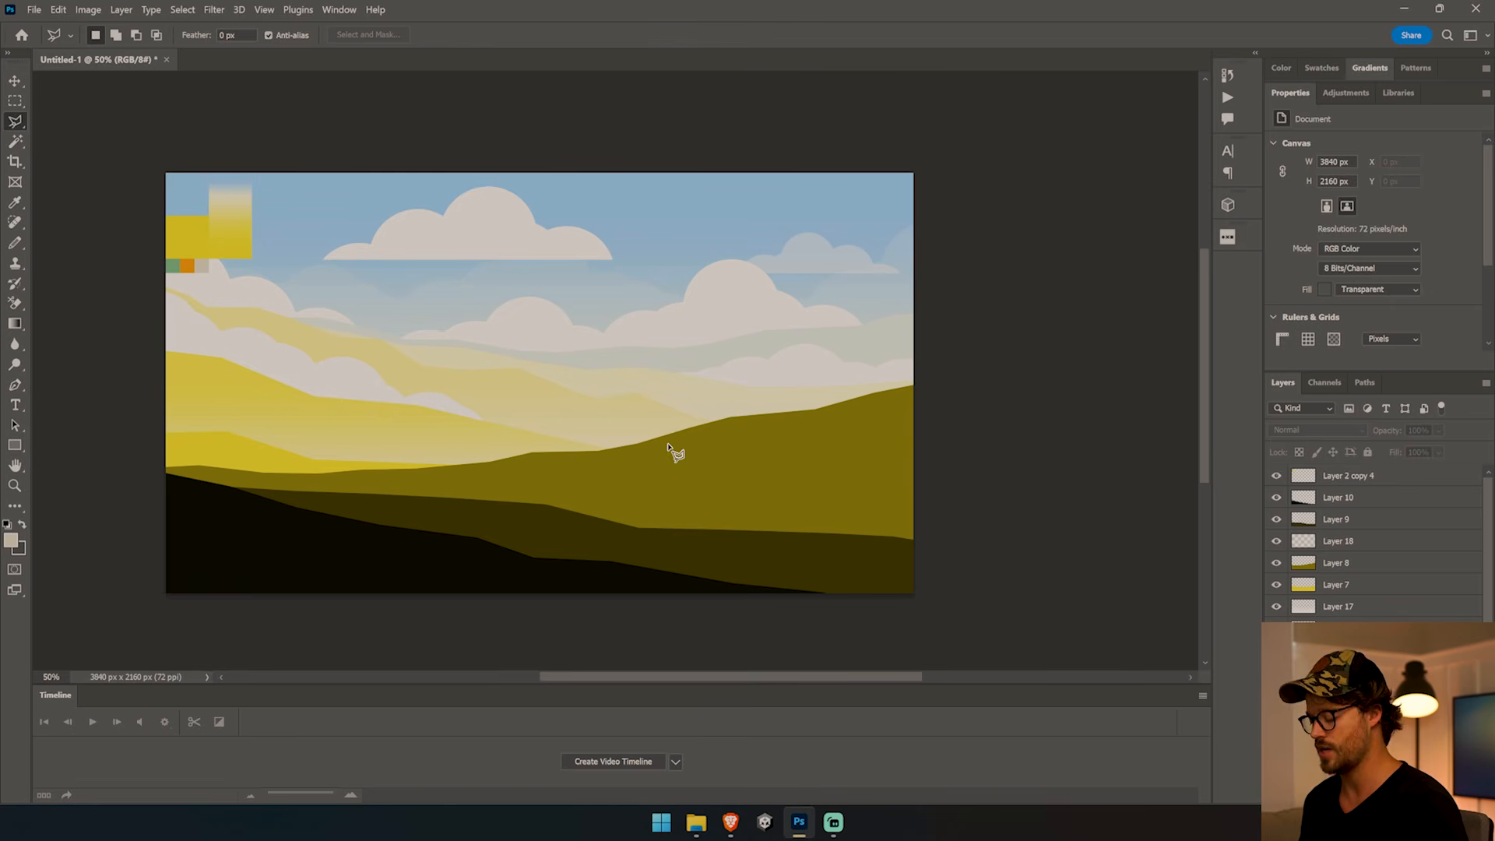
{"action": "key", "text": "v"}
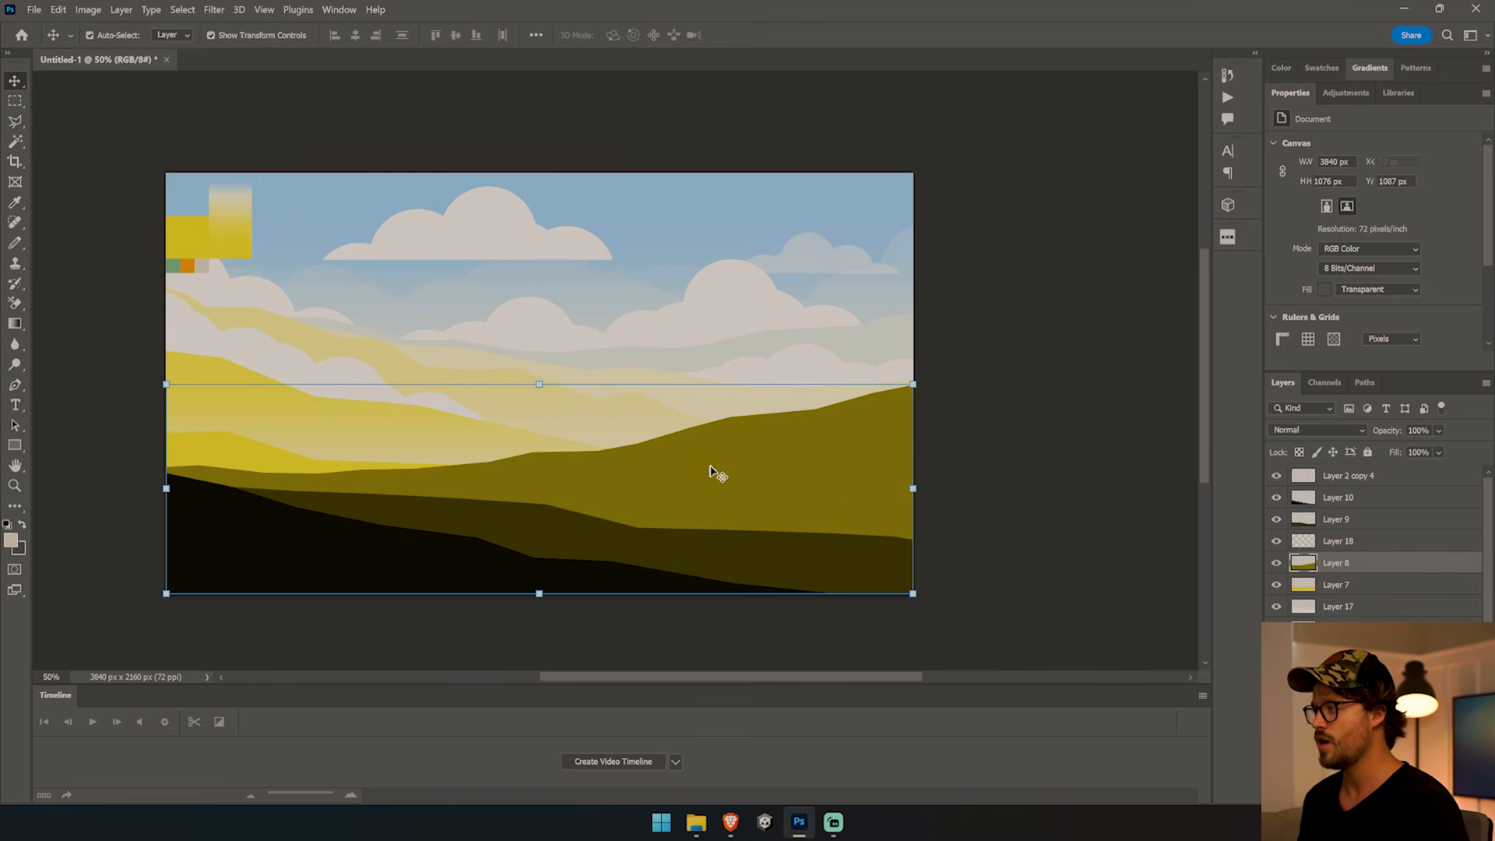
{"action": "left_click", "coordinate": [1324, 585]}
{"action": "key", "text": "ctrl+alt+shift+n"}
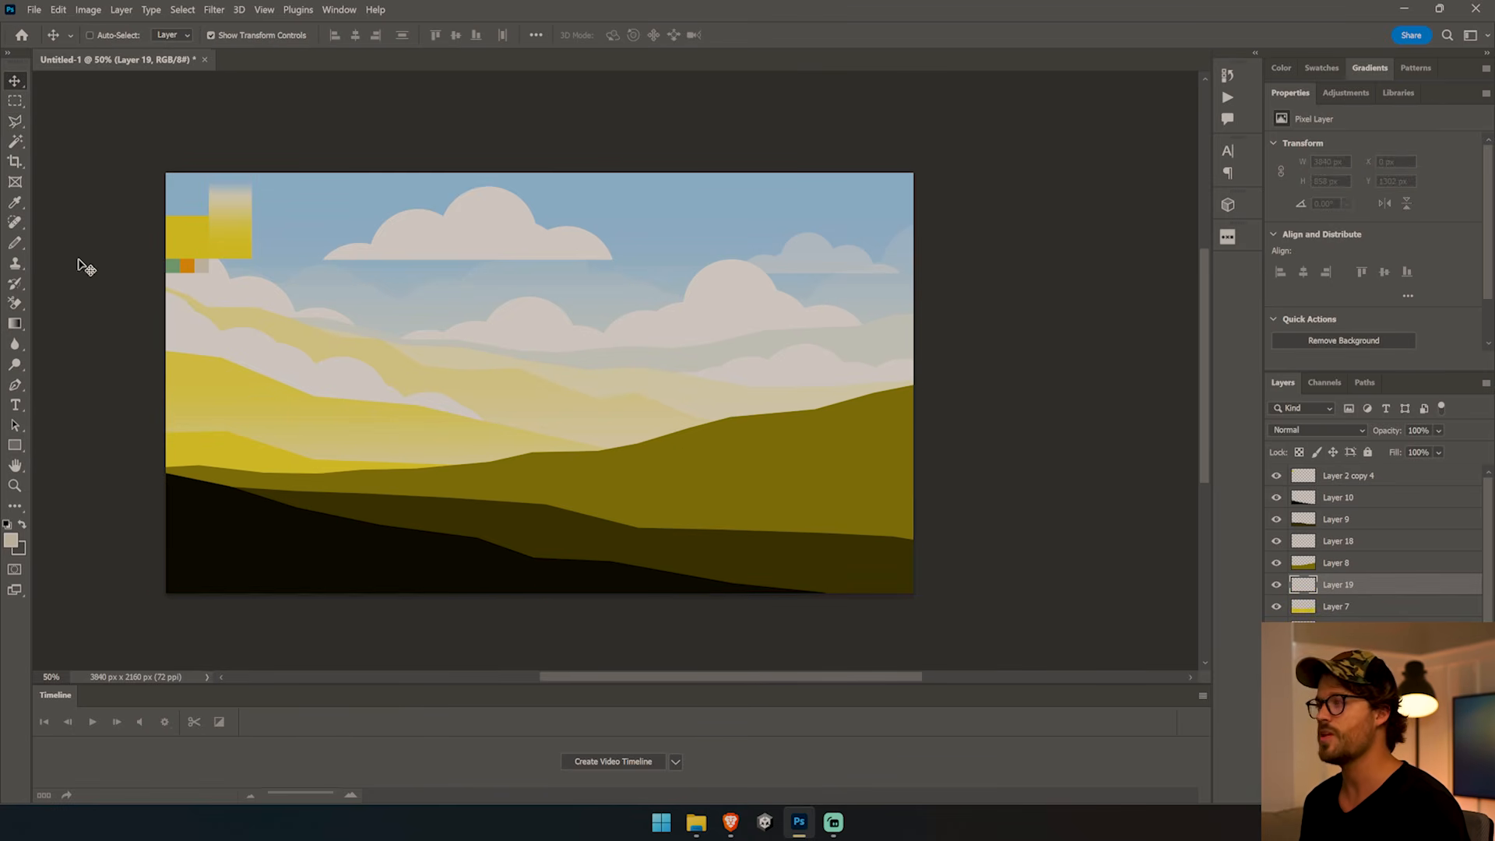
Paint beige clouds rising behind the olive hill at the left edge, the centre and the right edge
{"action": "key", "text": "b"}
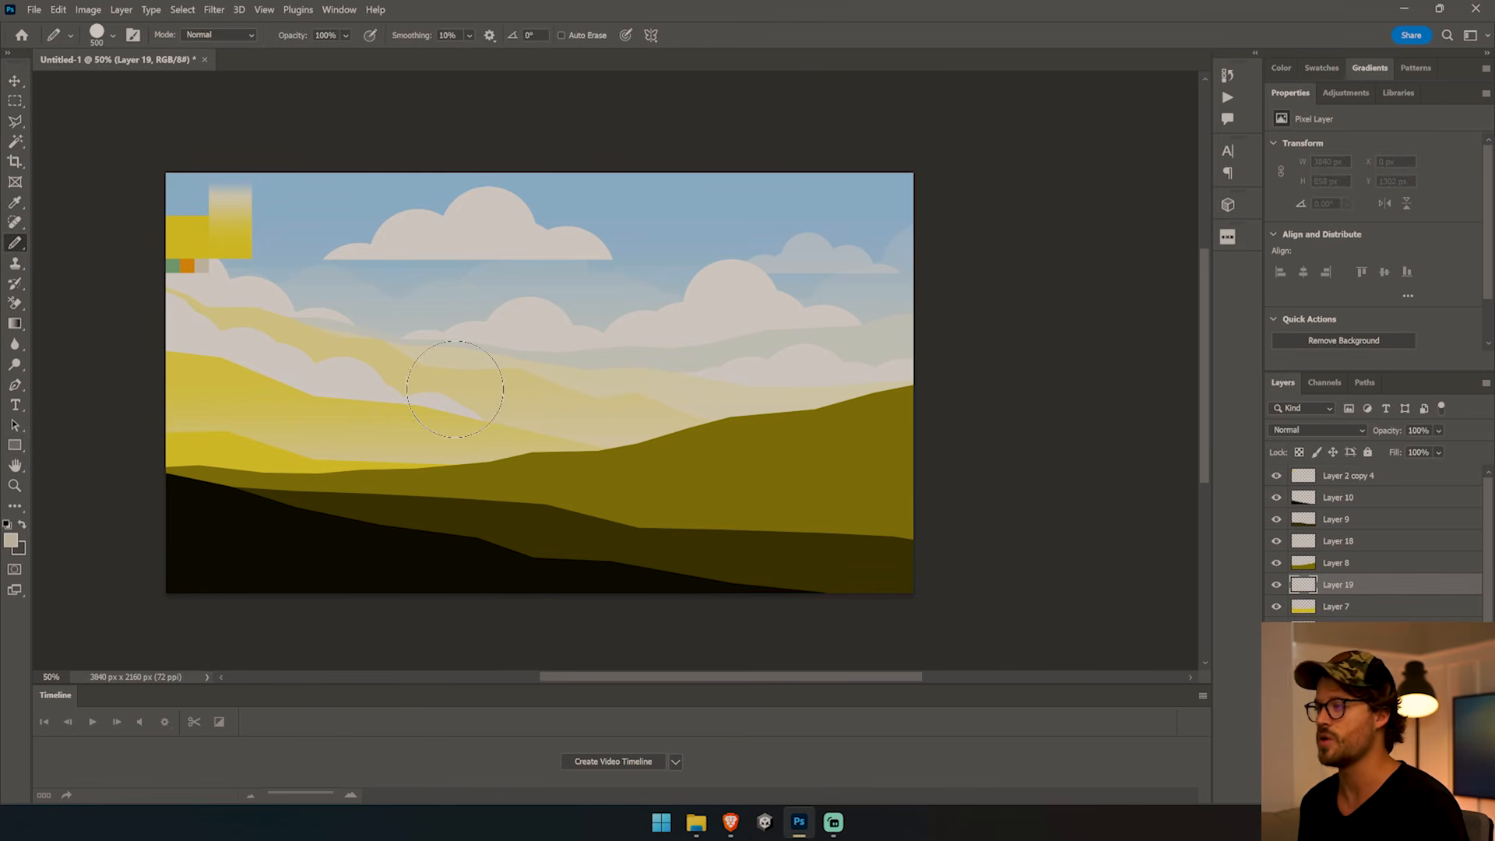
{"action": "left_click", "coordinate": [630, 433]}
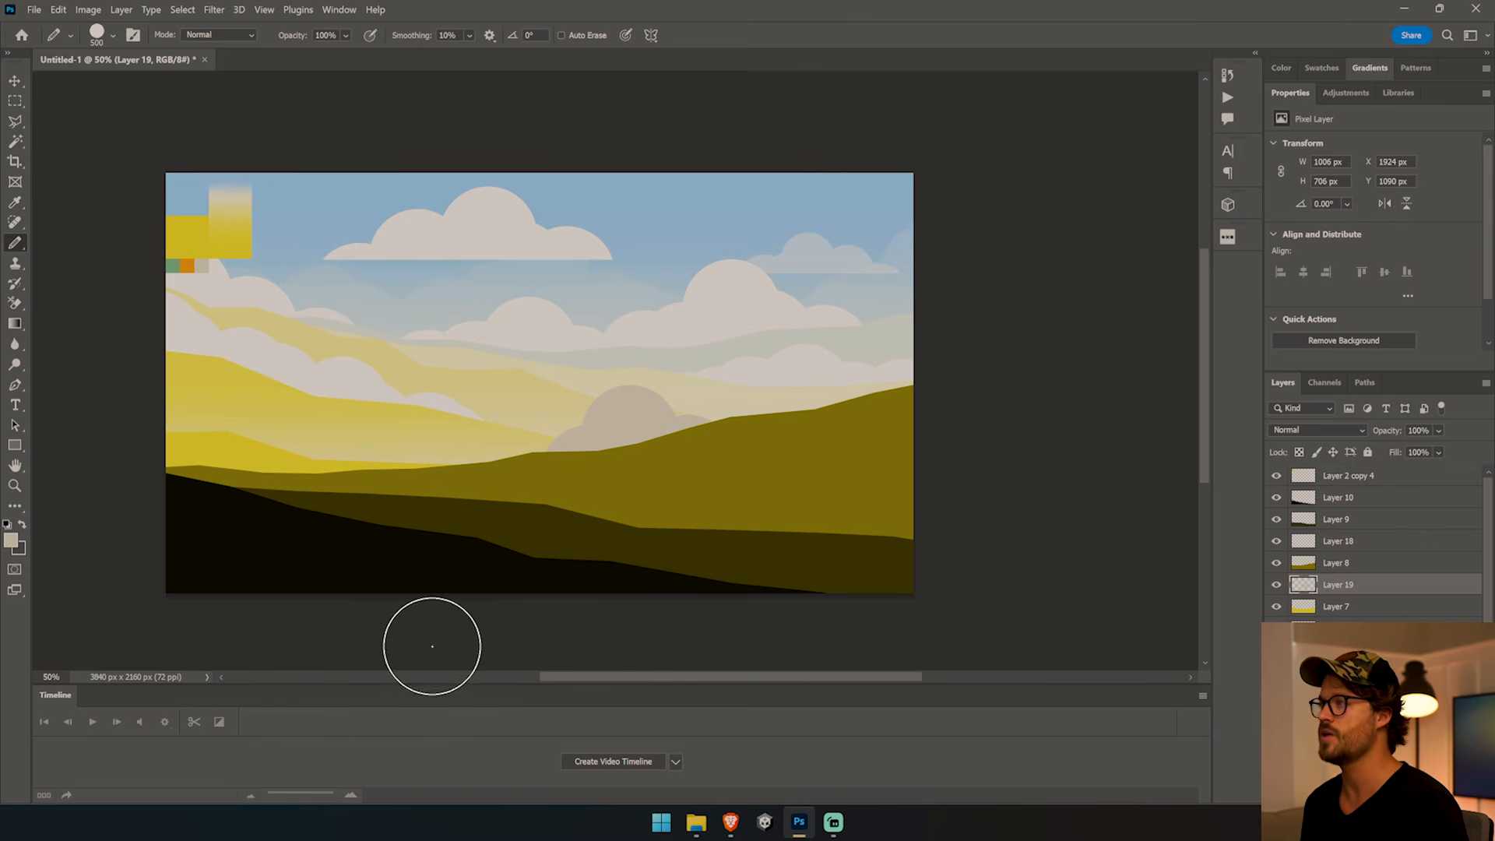
{"action": "mouse_move", "coordinate": [156, 409]}
{"action": "left_mouse_down"}
{"action": "mouse_move", "coordinate": [277, 541]}
{"action": "mouse_move", "coordinate": [311, 545]}
{"action": "left_mouse_up"}
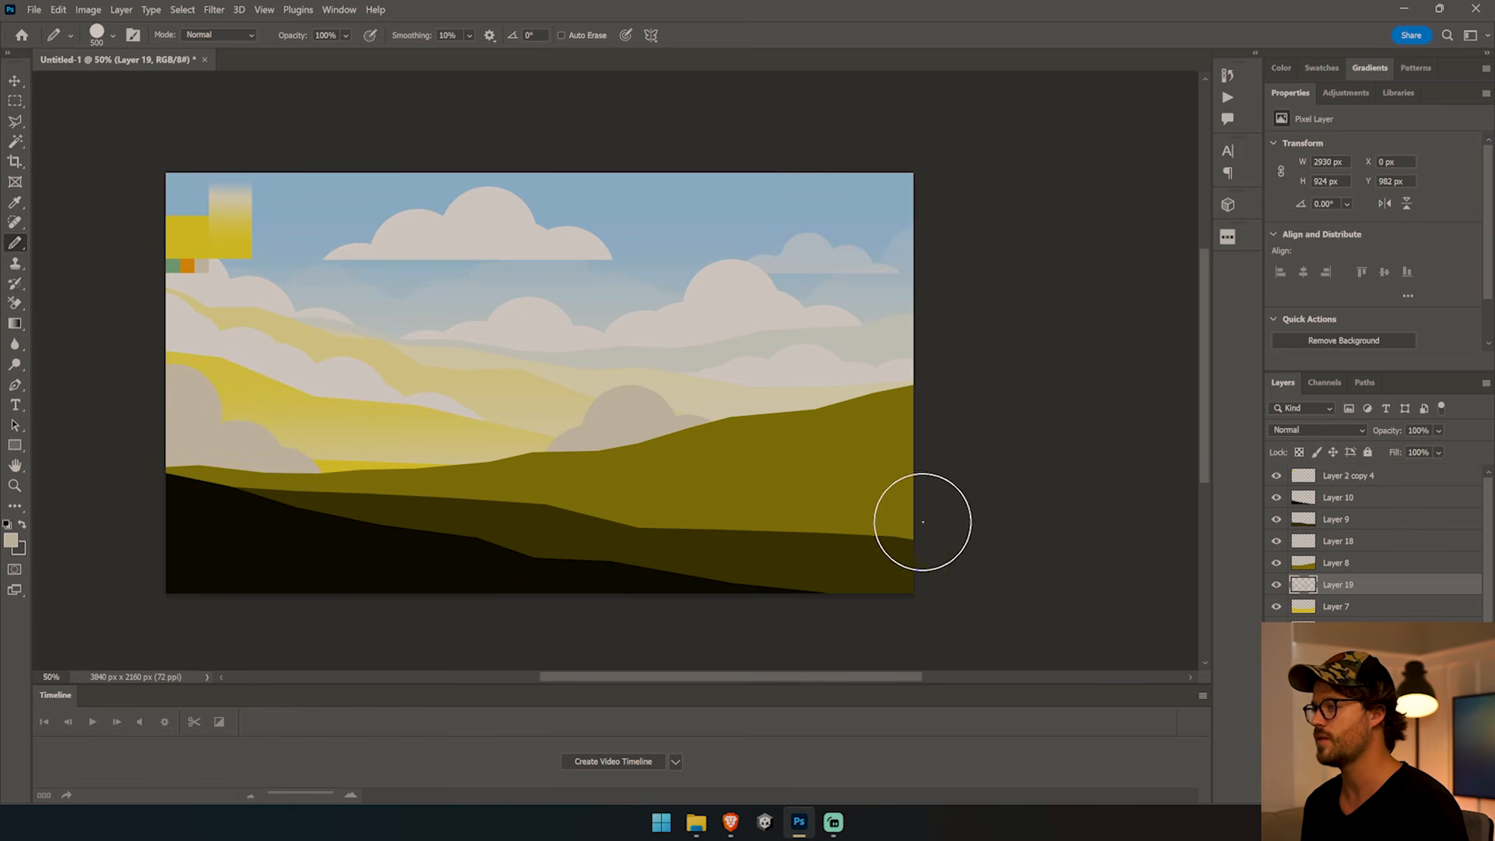
{"action": "left_click_drag", "start_coordinate": [834, 434], "coordinate": [895, 367]}
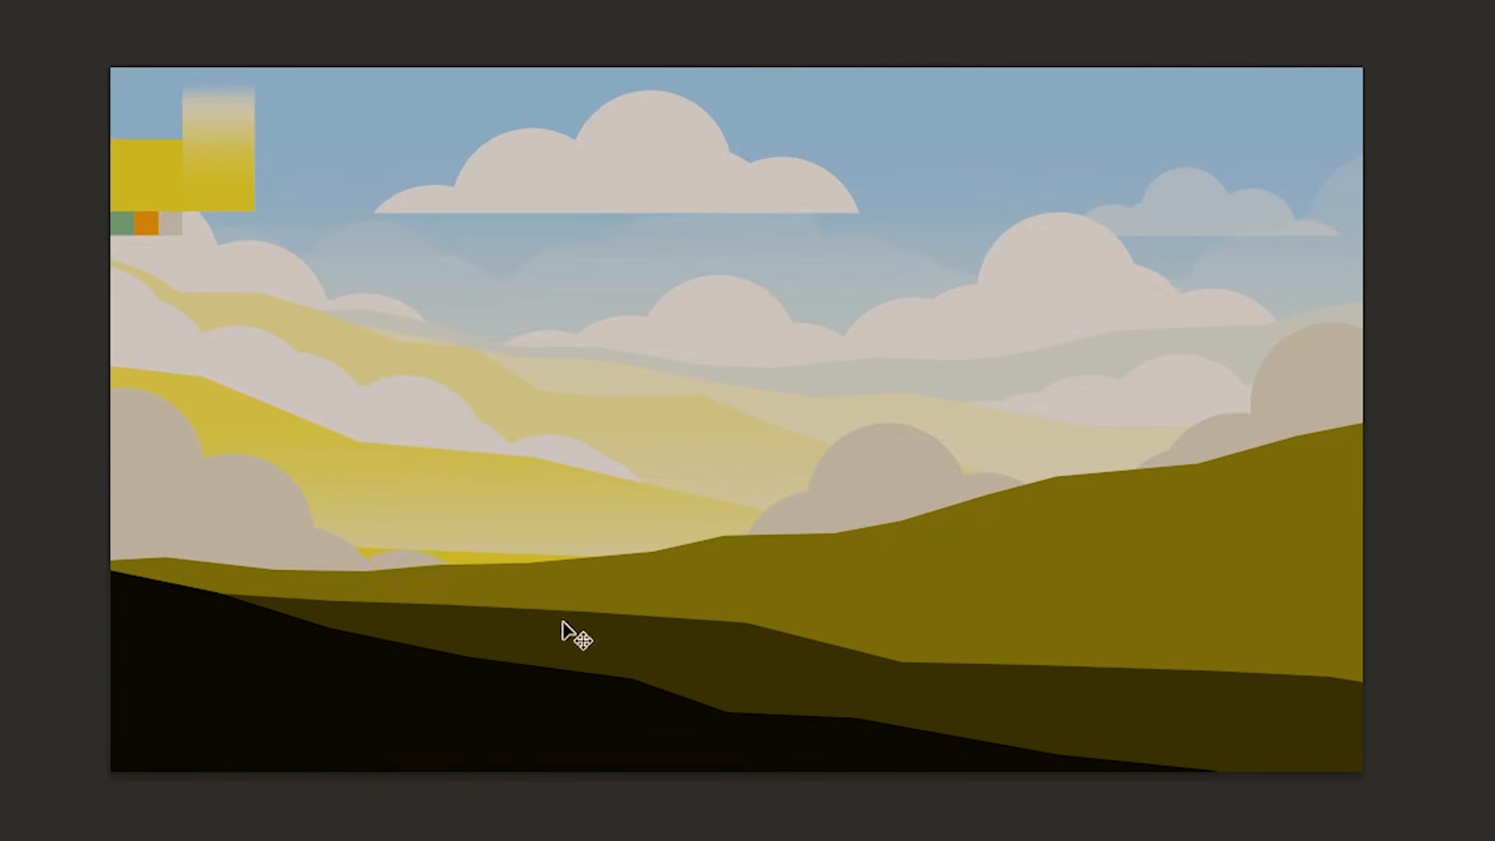
{"action": "left_click", "coordinate": [566, 620]}
Paint a three-puff beige cloud in front of the olive hill's right half, behind the dark slope
{"action": "key", "text": "v"}
{"action": "left_click", "coordinate": [935, 591]}
{"action": "key", "text": "b"}
{"action": "left_click", "coordinate": [1102, 592]}
{"action": "left_click", "coordinate": [1185, 643]}
{"action": "left_click", "coordinate": [1019, 673]}
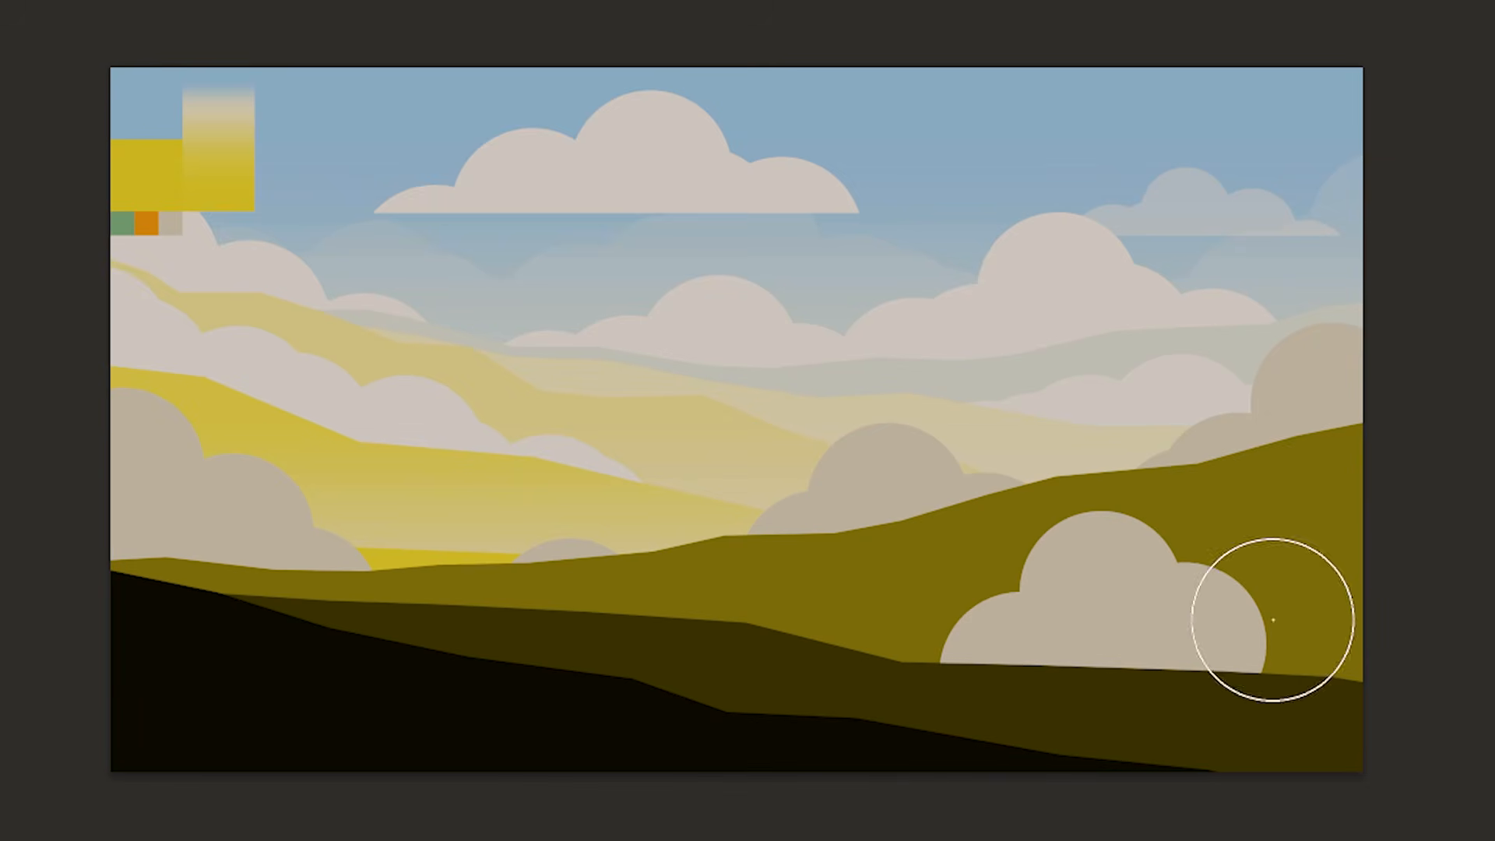
Trim the beige foreground cloud's base to a sloped edge, then shift and transform it slightly up and to the right
{"action": "key", "text": "l"}
{"action": "left_click_drag", "start_coordinate": [891, 640], "coordinate": [761, 768]}
{"action": "key", "text": "Delete"}
{"action": "key", "text": "ctrl+d"}
{"action": "key", "text": "v"}
{"action": "mouse_move", "coordinate": [1181, 532]}
{"action": "left_mouse_down"}
{"action": "mouse_move", "coordinate": [1201, 512]}
{"action": "mouse_move", "coordinate": [1226, 521]}
{"action": "left_mouse_up"}
{"action": "mouse_move", "coordinate": [1304, 490]}
{"action": "left_mouse_down"}
{"action": "mouse_move", "coordinate": [1318, 508]}
{"action": "mouse_move", "coordinate": [1326, 489]}
{"action": "left_mouse_up"}
{"action": "key", "text": "Return"}
Select the olive hill's layer, enlarge the brush preset list and choose the Flower brush
{"action": "left_click", "coordinate": [903, 569], "text": "ctrl"}
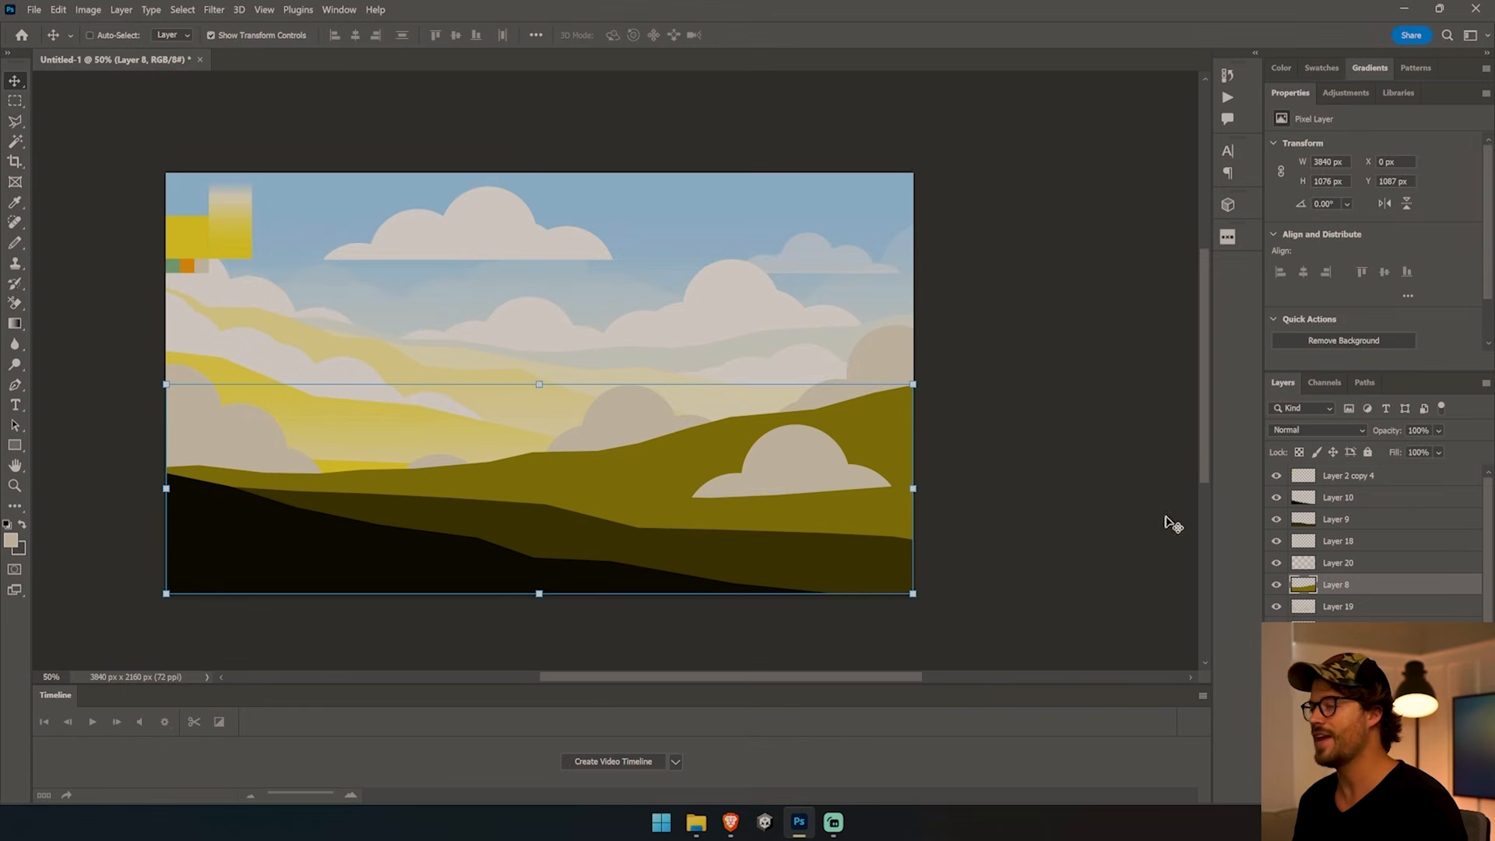
{"action": "key", "text": "b"}
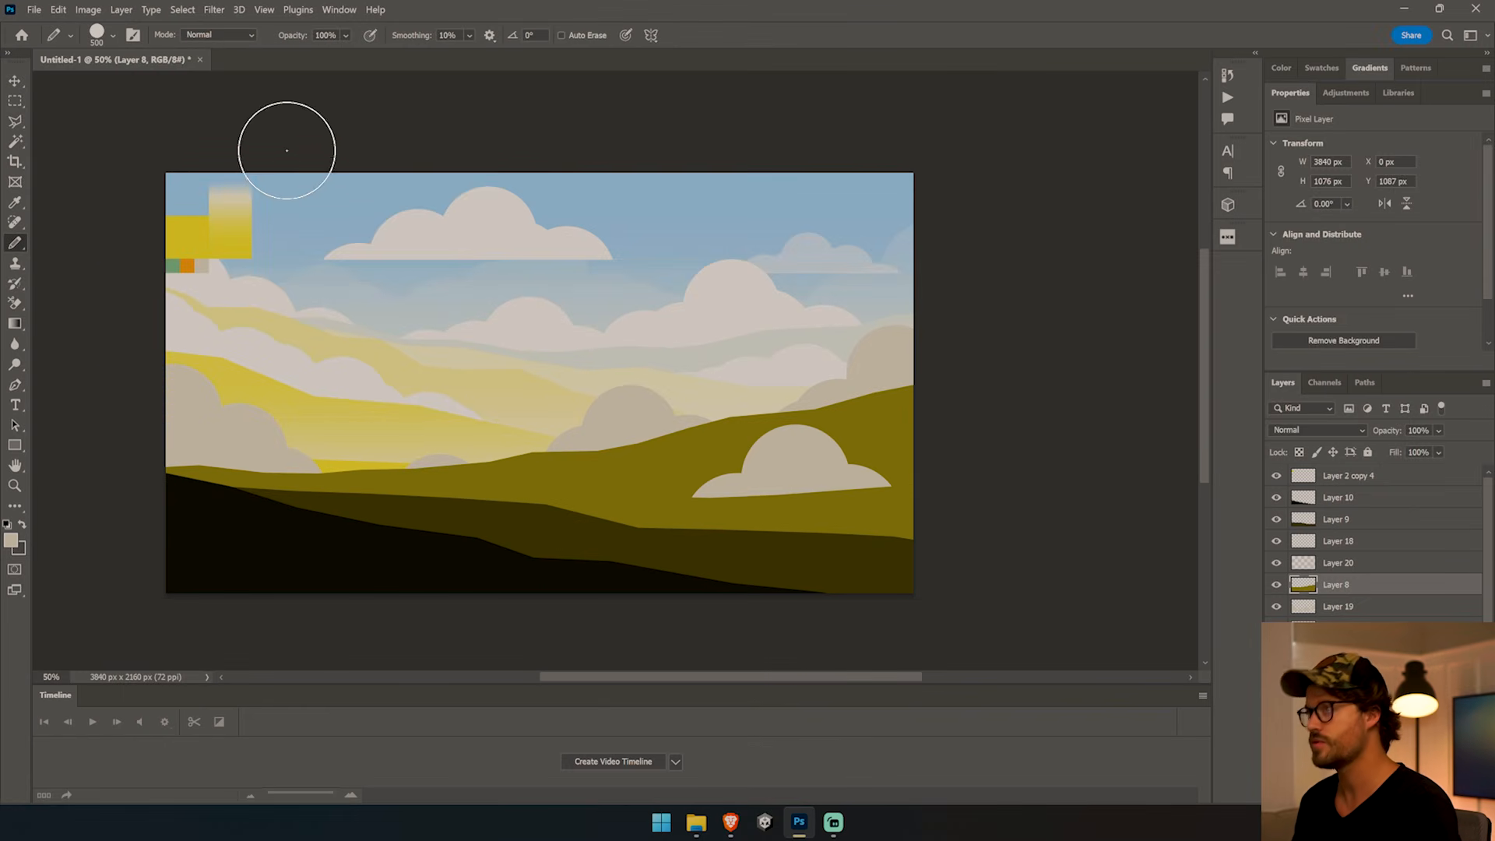
{"action": "left_click", "coordinate": [108, 36]}
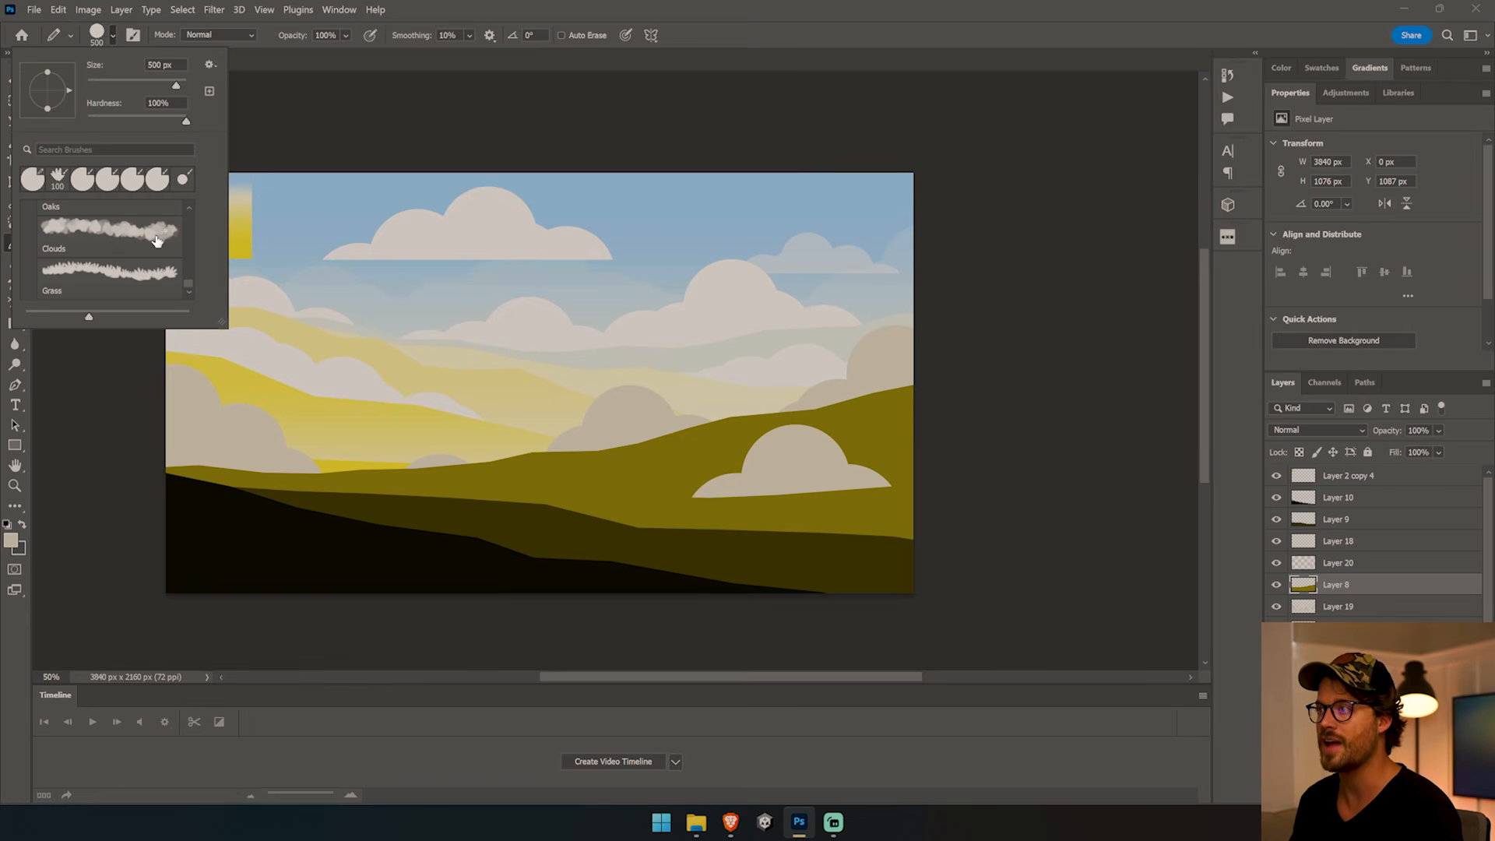
{"action": "left_click_drag", "start_coordinate": [221, 322], "coordinate": [348, 560]}
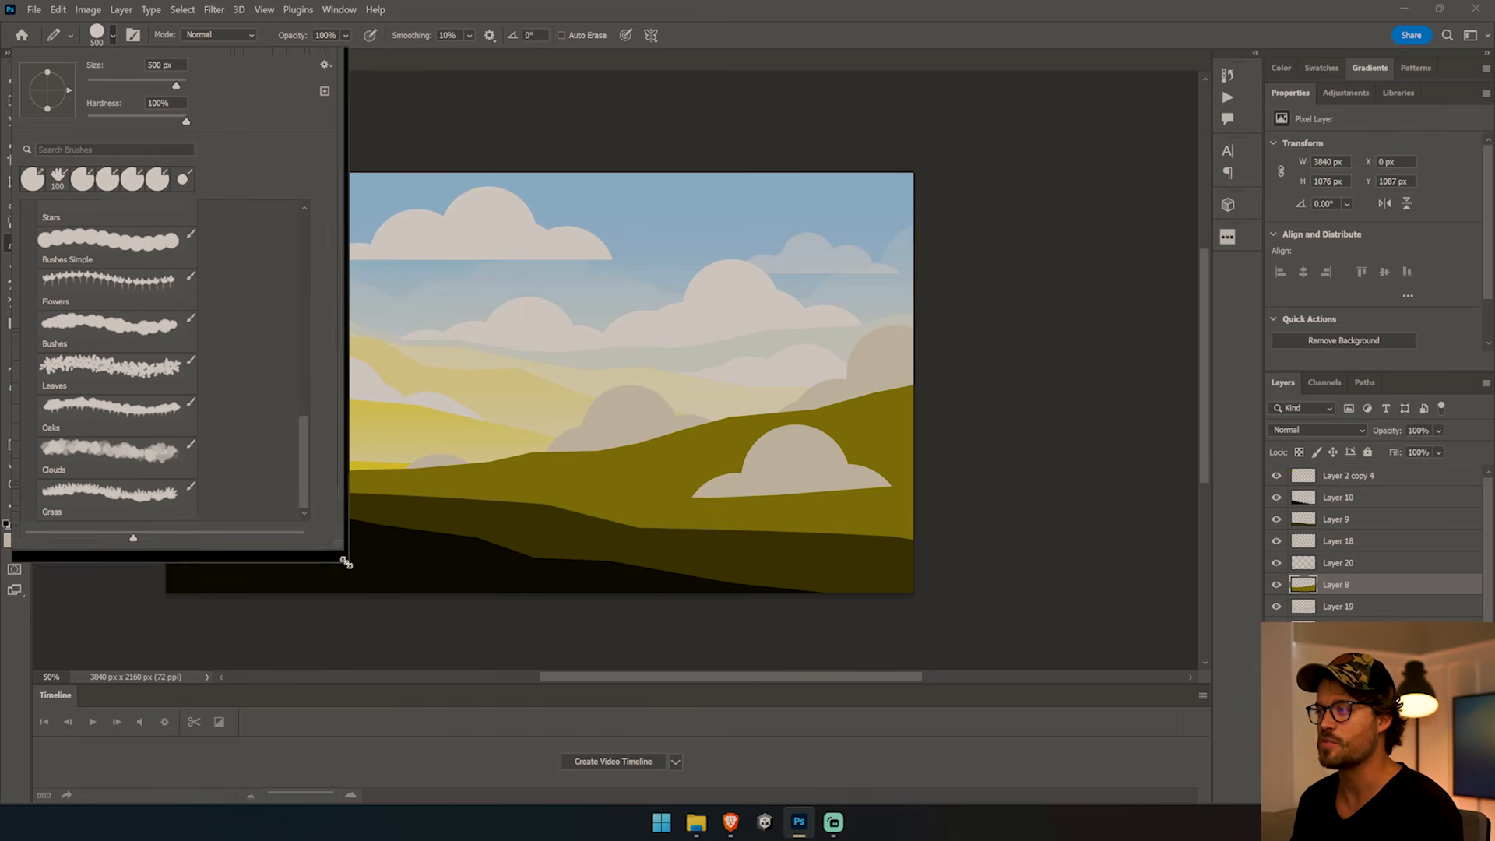
{"action": "left_click_drag", "start_coordinate": [308, 489], "coordinate": [306, 374]}
{"action": "left_click", "coordinate": [118, 424]}
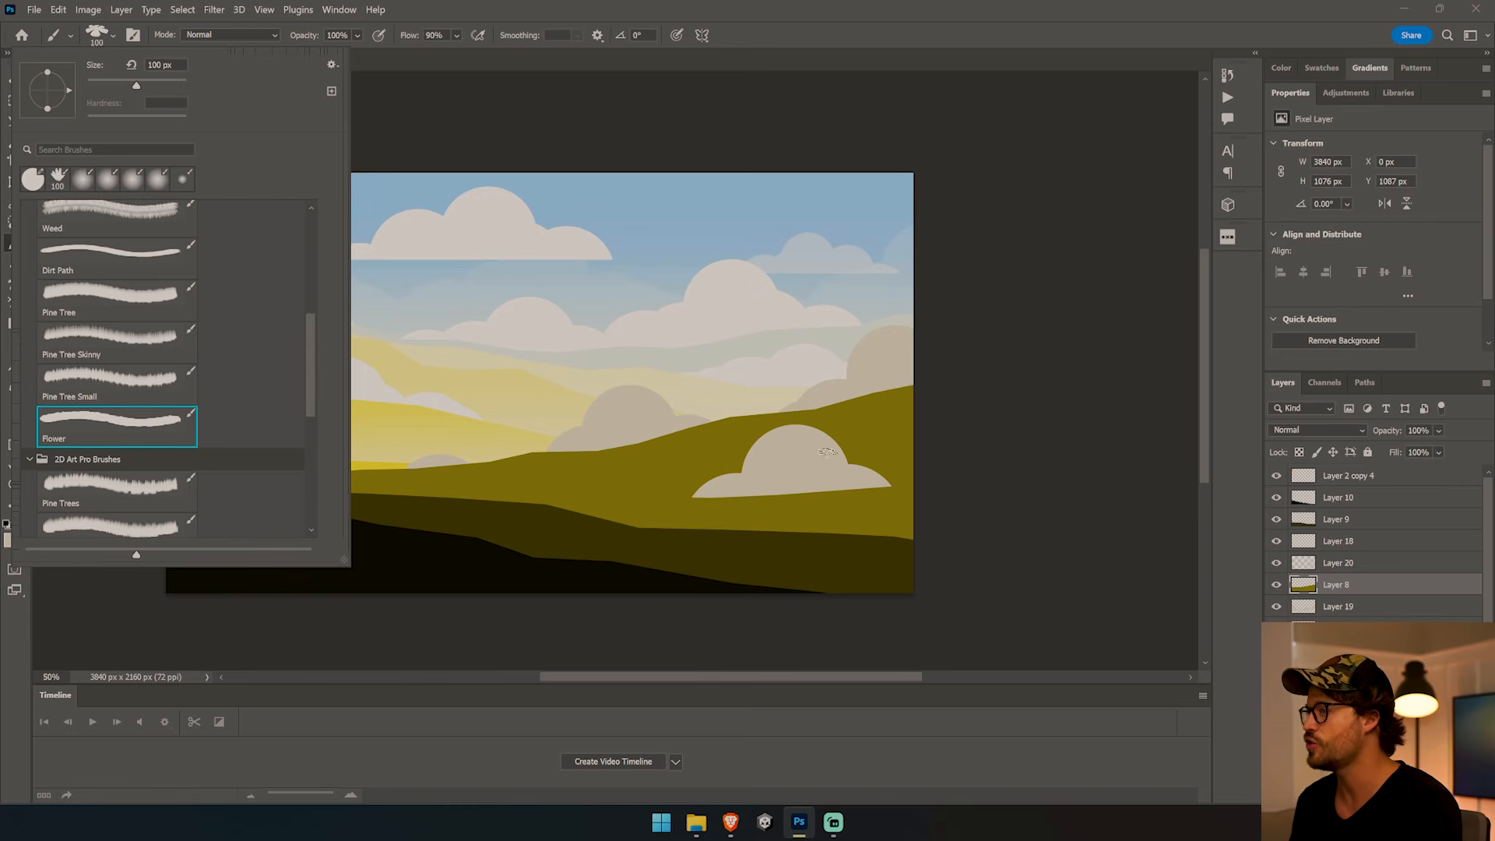
Add a new layer above the olive hill and sample the orange palette swatch
{"action": "left_click", "coordinate": [1424, 795]}
{"action": "left_click", "coordinate": [1423, 795]}
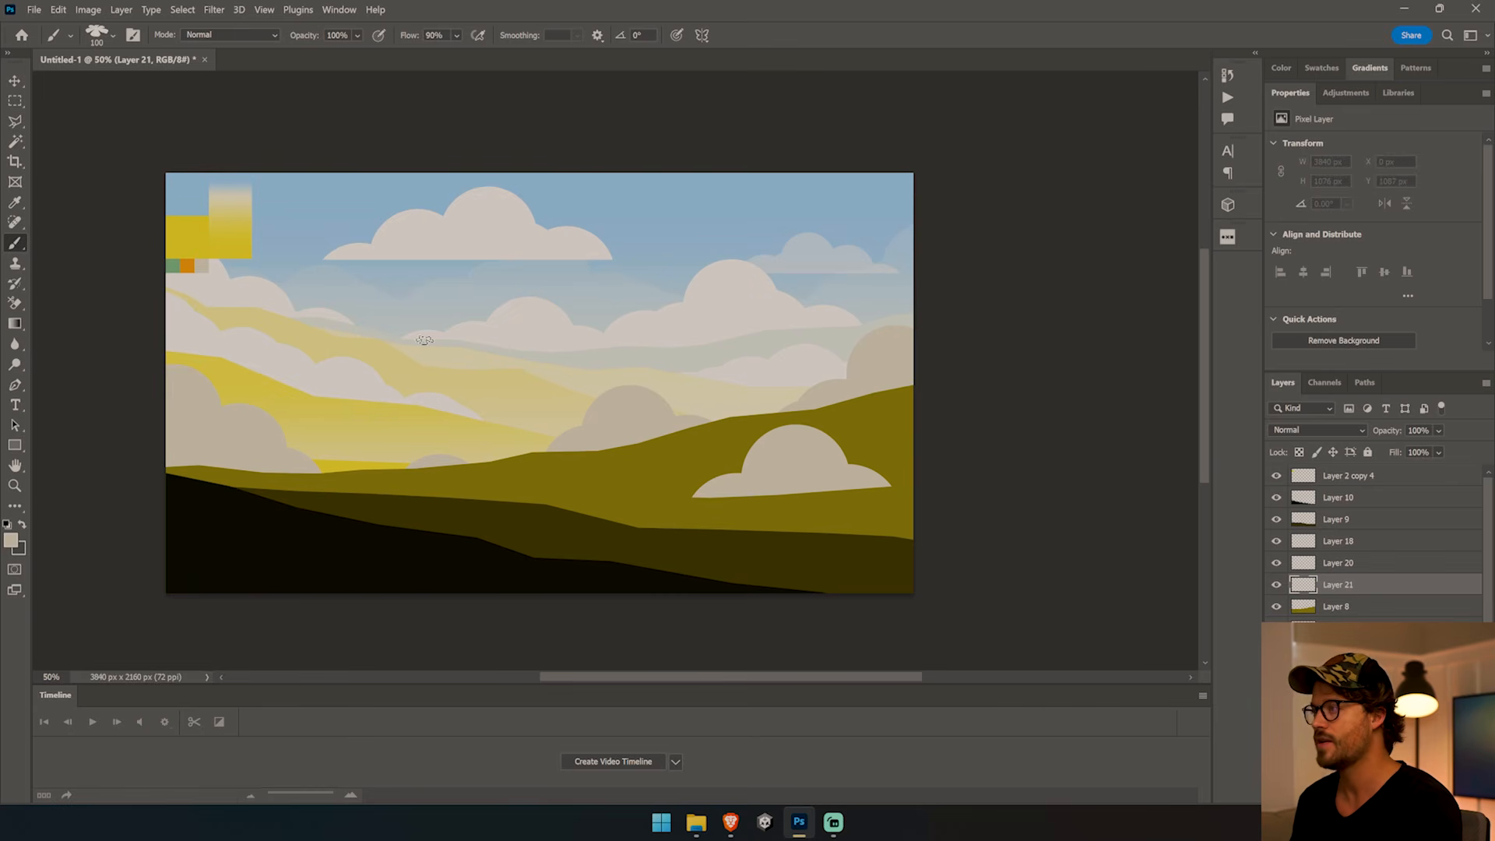
{"action": "left_click", "coordinate": [187, 266], "text": "alt"}
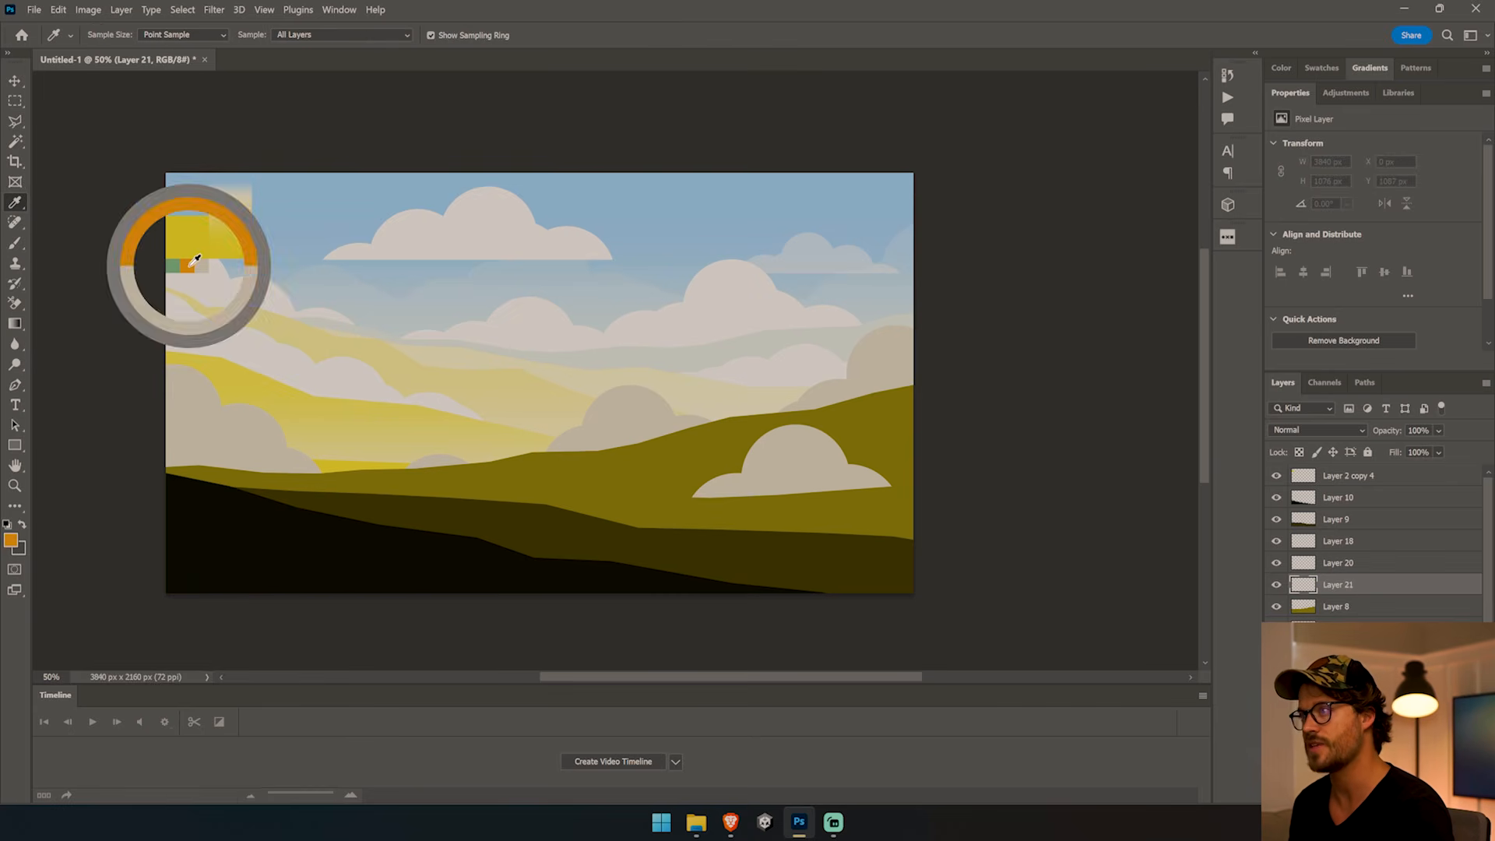
Stamp small orange flowers along the olive hill's slope and near its right end
{"action": "left_click", "coordinate": [620, 486]}
{"action": "left_click", "coordinate": [661, 468]}
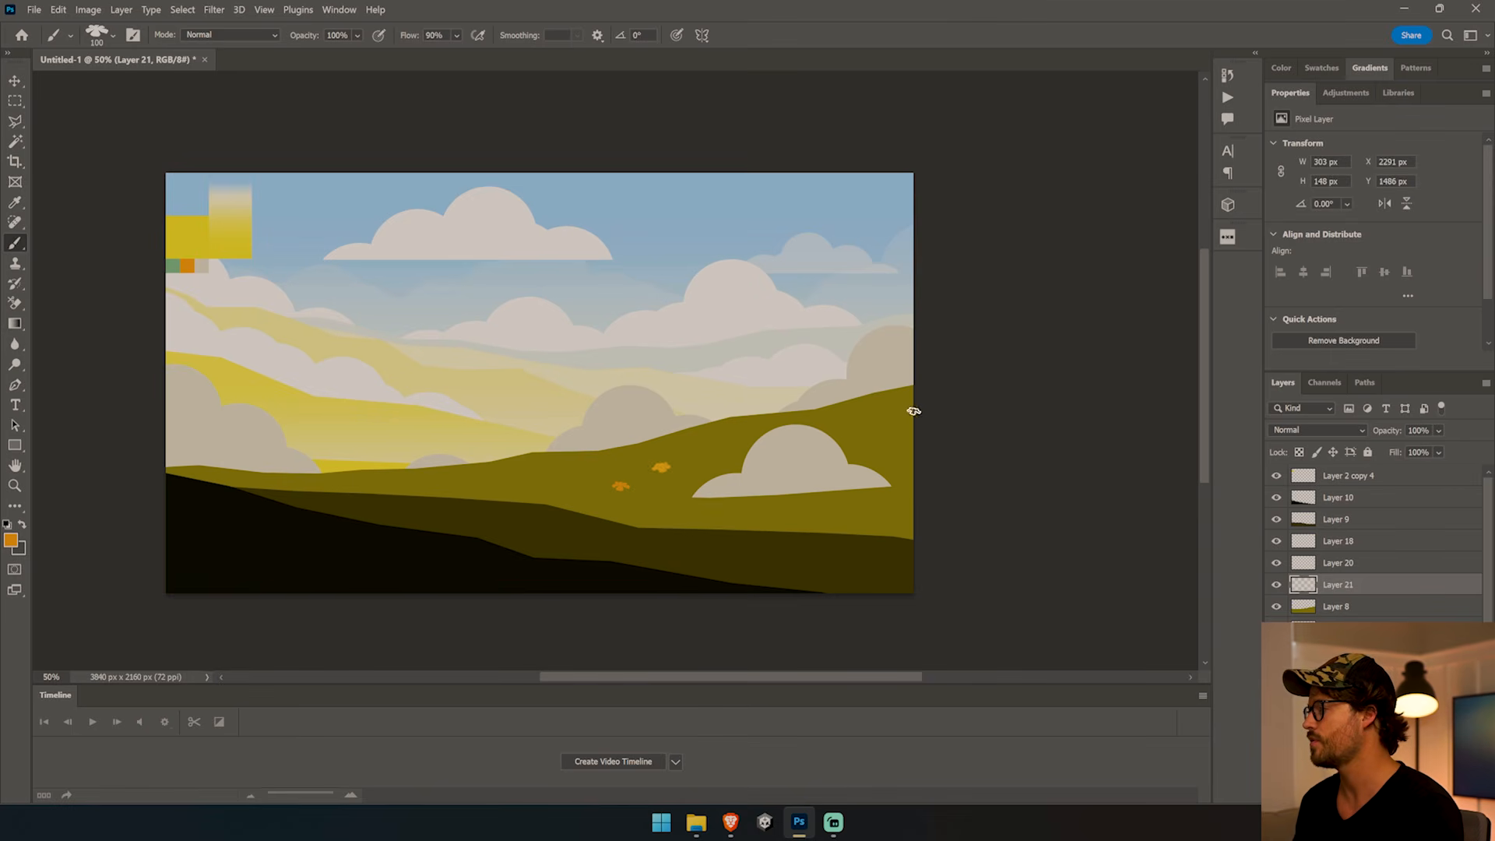
{"action": "left_click", "coordinate": [876, 420]}
{"action": "left_click", "coordinate": [513, 489]}
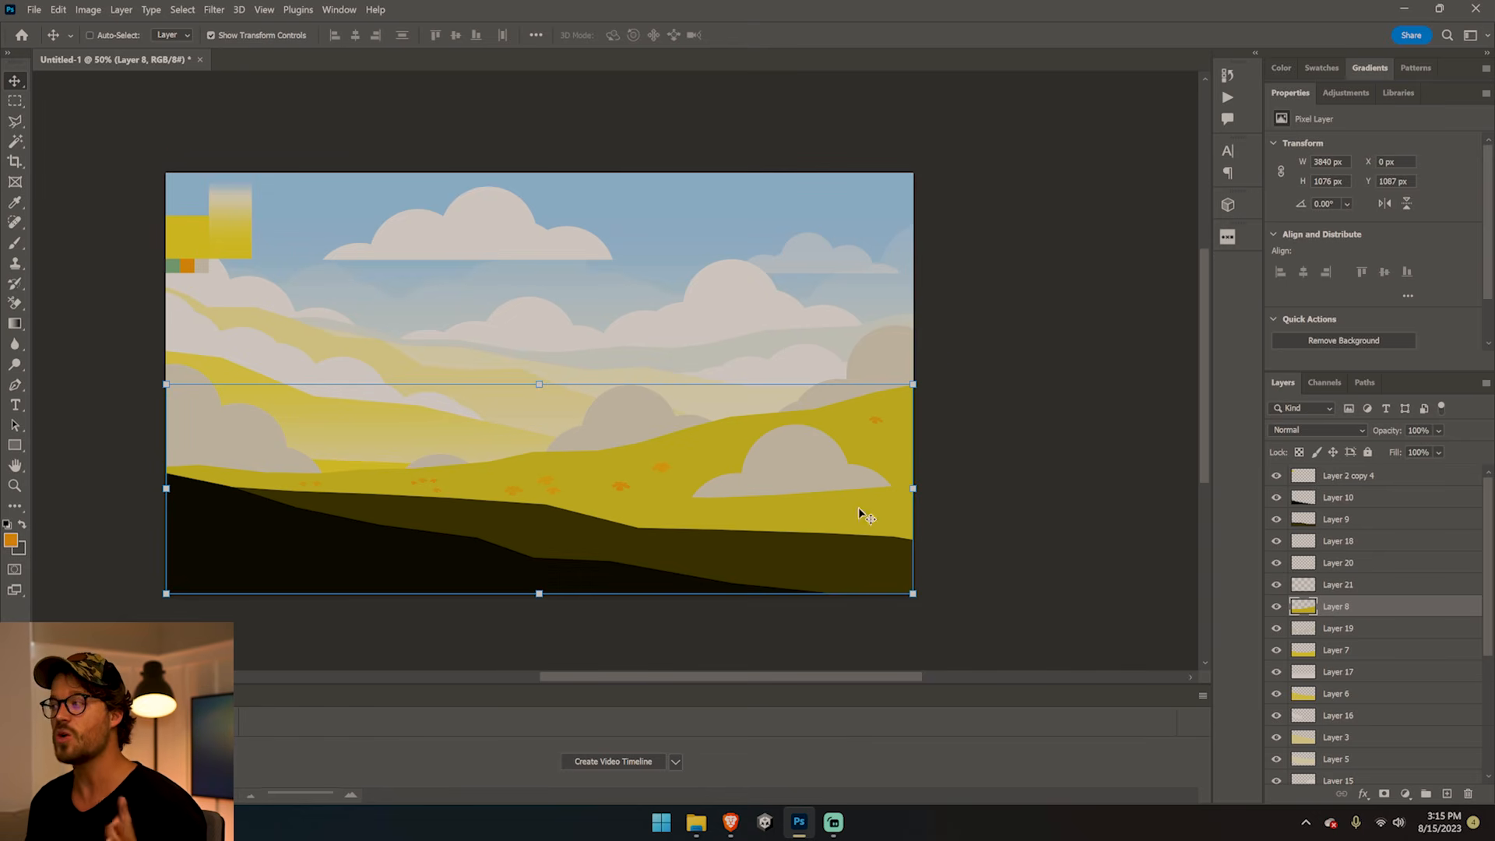
Add a new layer directly above the yellow hill's layer and clip it to that hill
{"action": "mouse_move", "coordinate": [858, 507]}
{"action": "left_mouse_down"}
{"action": "mouse_move", "coordinate": [839, 498]}
{"action": "mouse_move", "coordinate": [862, 477]}
{"action": "left_mouse_up"}
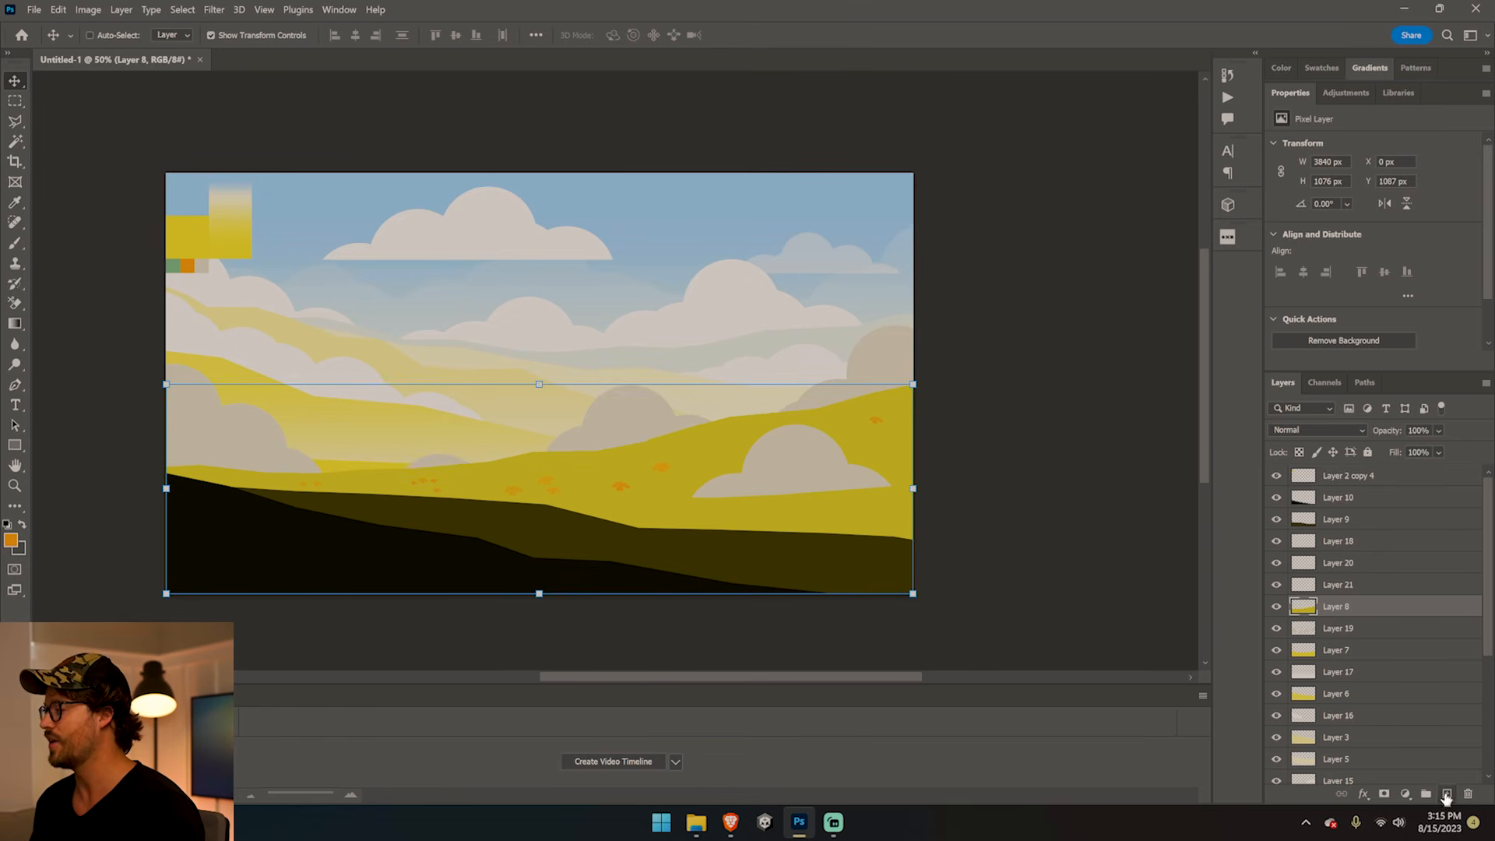
{"action": "left_click", "coordinate": [1447, 794]}
{"action": "key", "text": "ctrl+0"}
{"action": "key", "text": "ctrl+alt+g"}
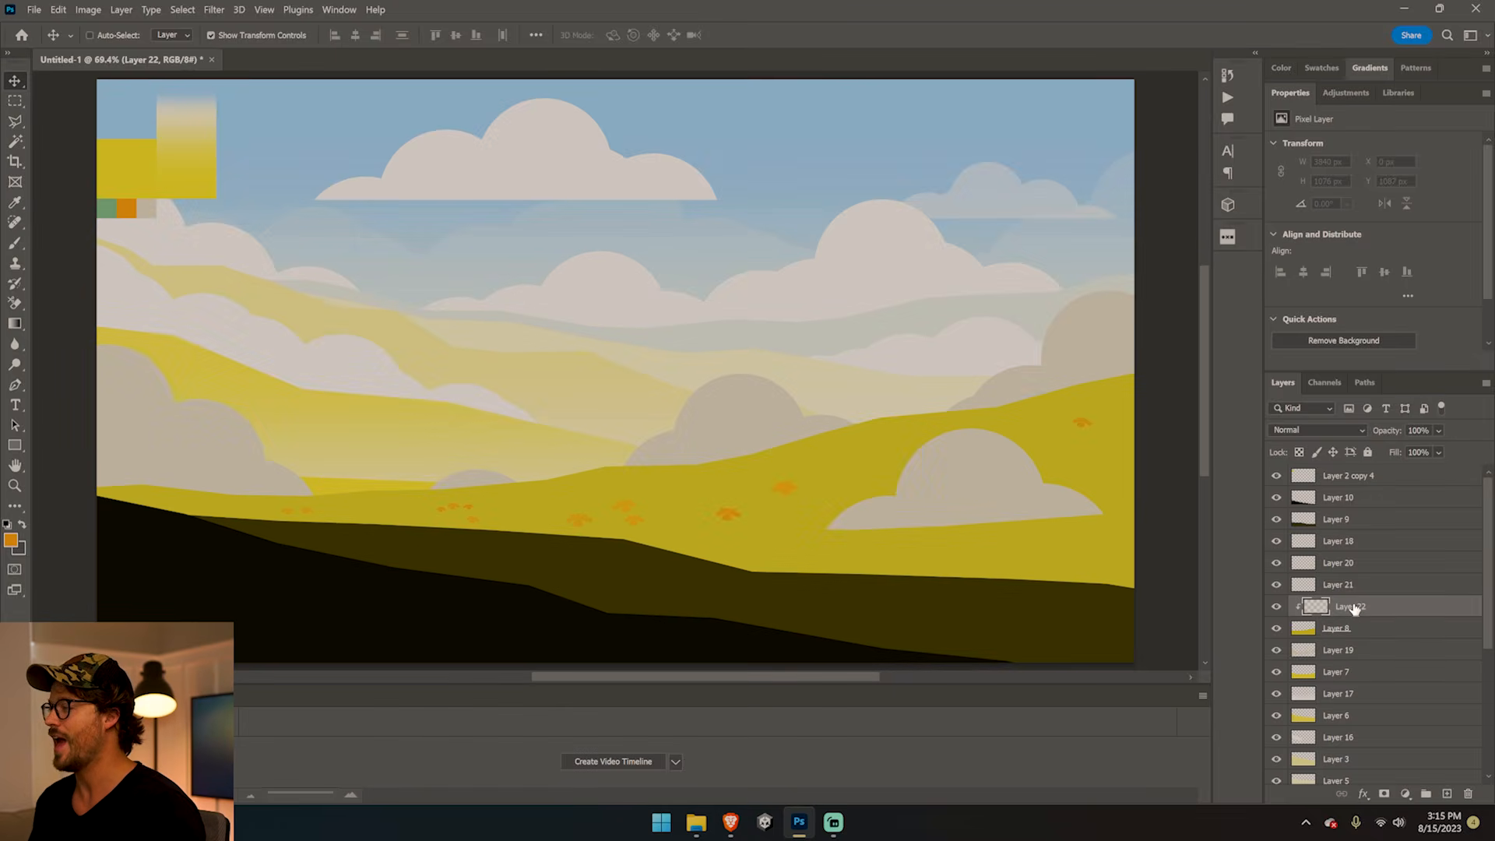
Prepare the Gradient tool with the dark olive 3a3408, sampled from the slope in front of the yellow hill, as foreground colour
{"action": "left_click", "coordinate": [13, 331]}
{"action": "left_click", "coordinate": [10, 539]}
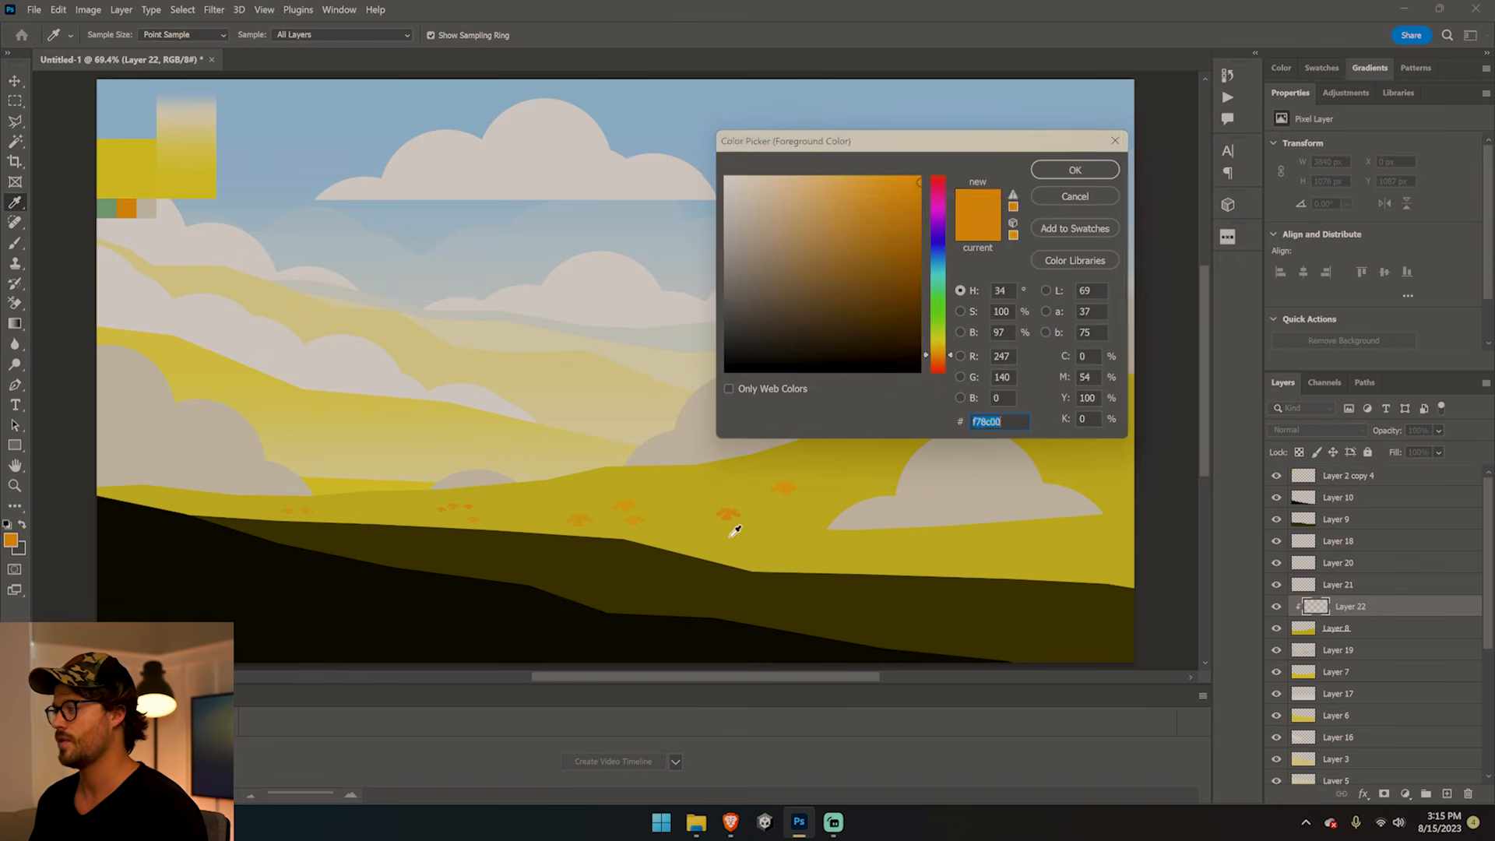
{"action": "left_click", "coordinate": [734, 523]}
{"action": "left_click", "coordinate": [837, 600]}
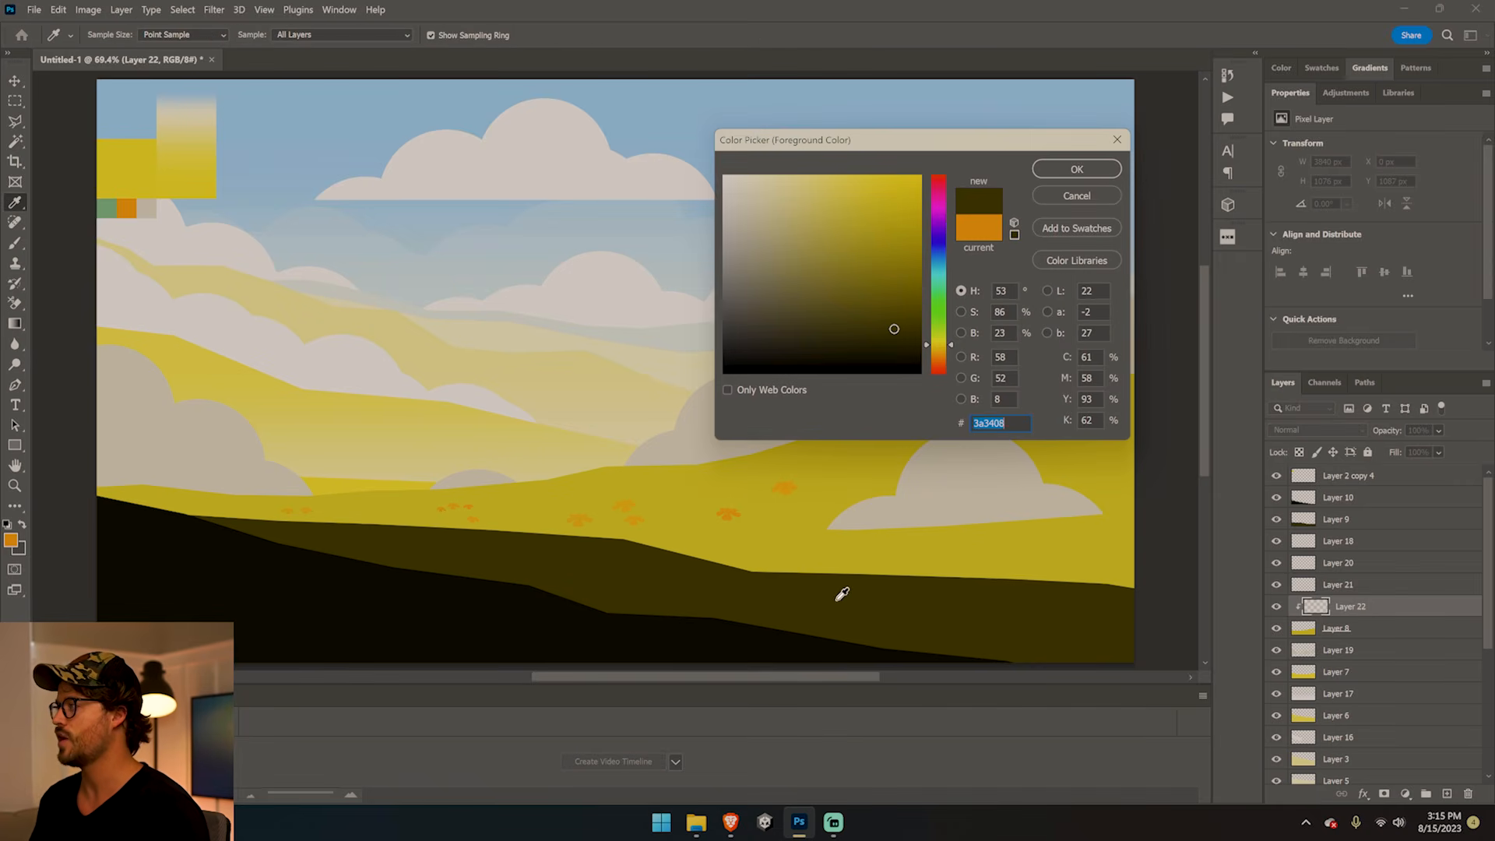
{"action": "left_click", "coordinate": [1084, 167]}
{"action": "left_click_drag", "start_coordinate": [837, 593], "coordinate": [858, 262]}
{"action": "key", "text": "ctrl+z"}
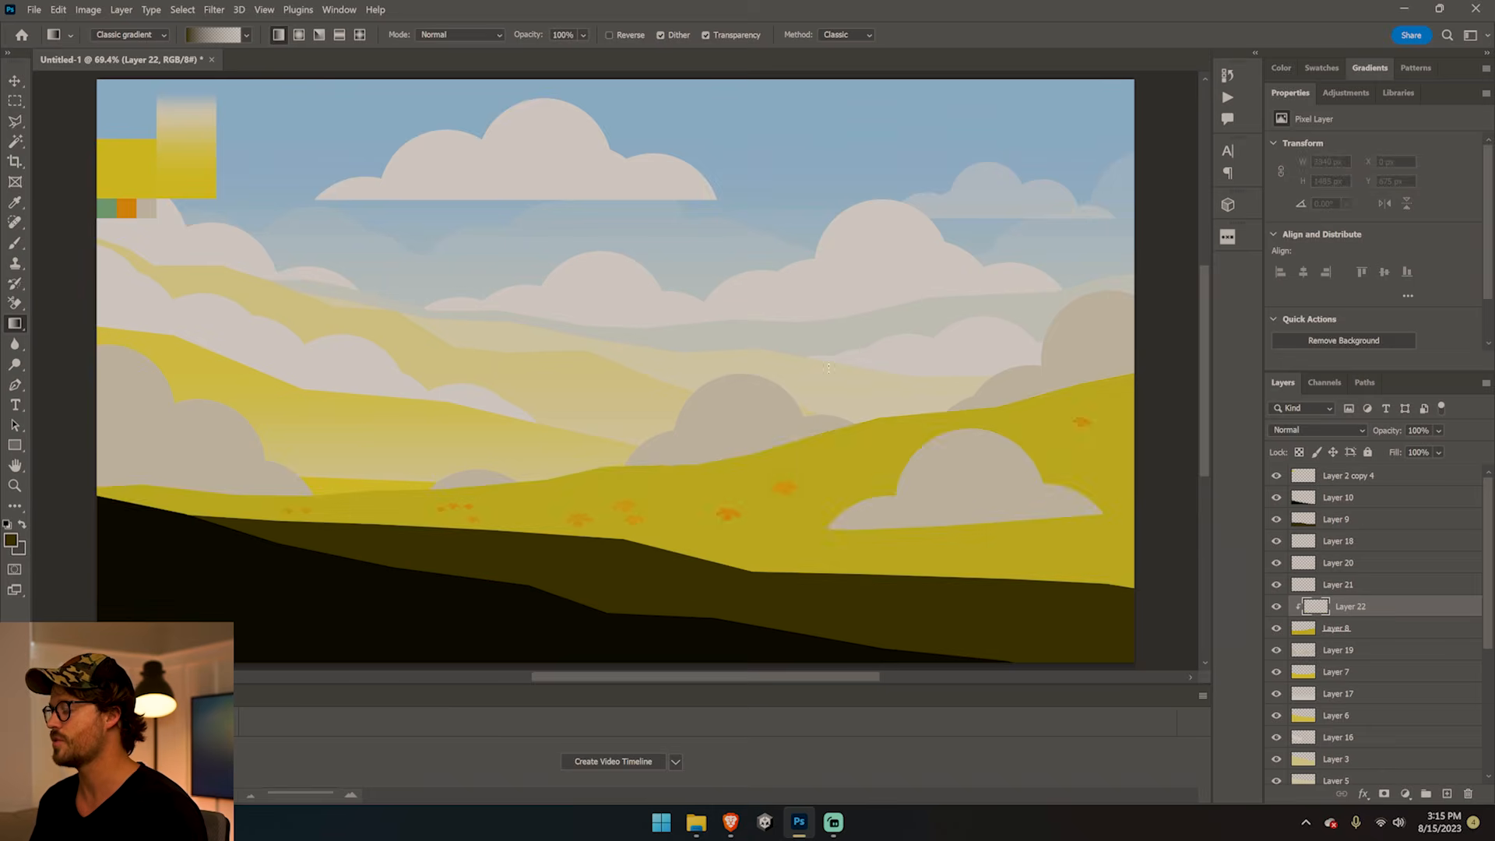
{"action": "left_click_drag", "start_coordinate": [796, 619], "coordinate": [851, 378]}
{"action": "key", "text": "ctrl+z"}
Shade the yellow hill's base with a dark olive gradient fading upward, and lower the shading layer's opacity to about 79%
{"action": "left_click_drag", "start_coordinate": [817, 597], "coordinate": [861, 356]}
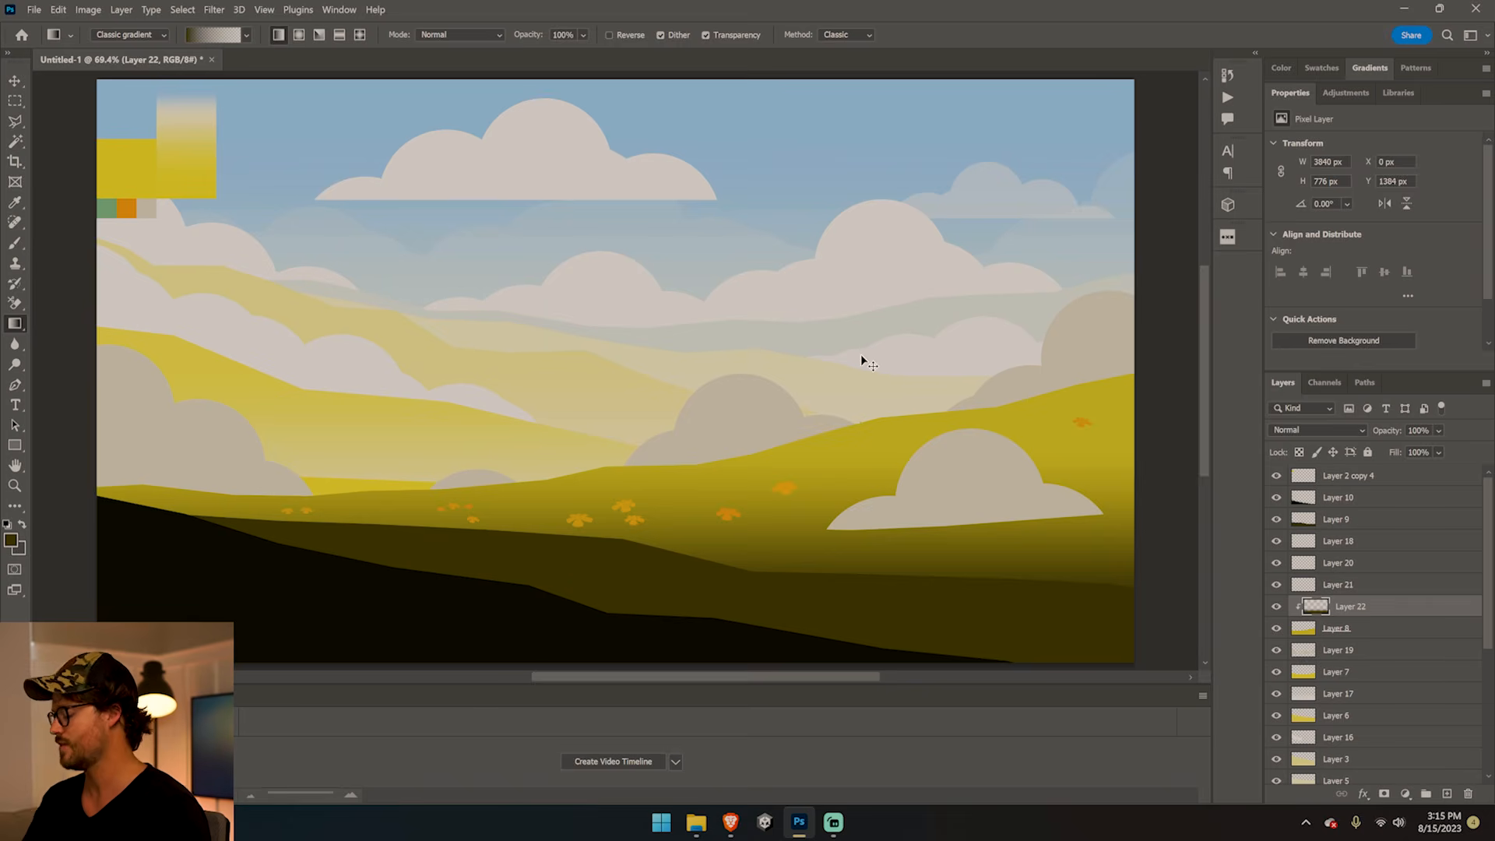
{"action": "key", "text": "ctrl+minus"}
{"action": "key", "text": "ctrl+minus"}
{"action": "key", "text": "ctrl+minus"}
{"action": "key", "text": "ctrl+plus"}
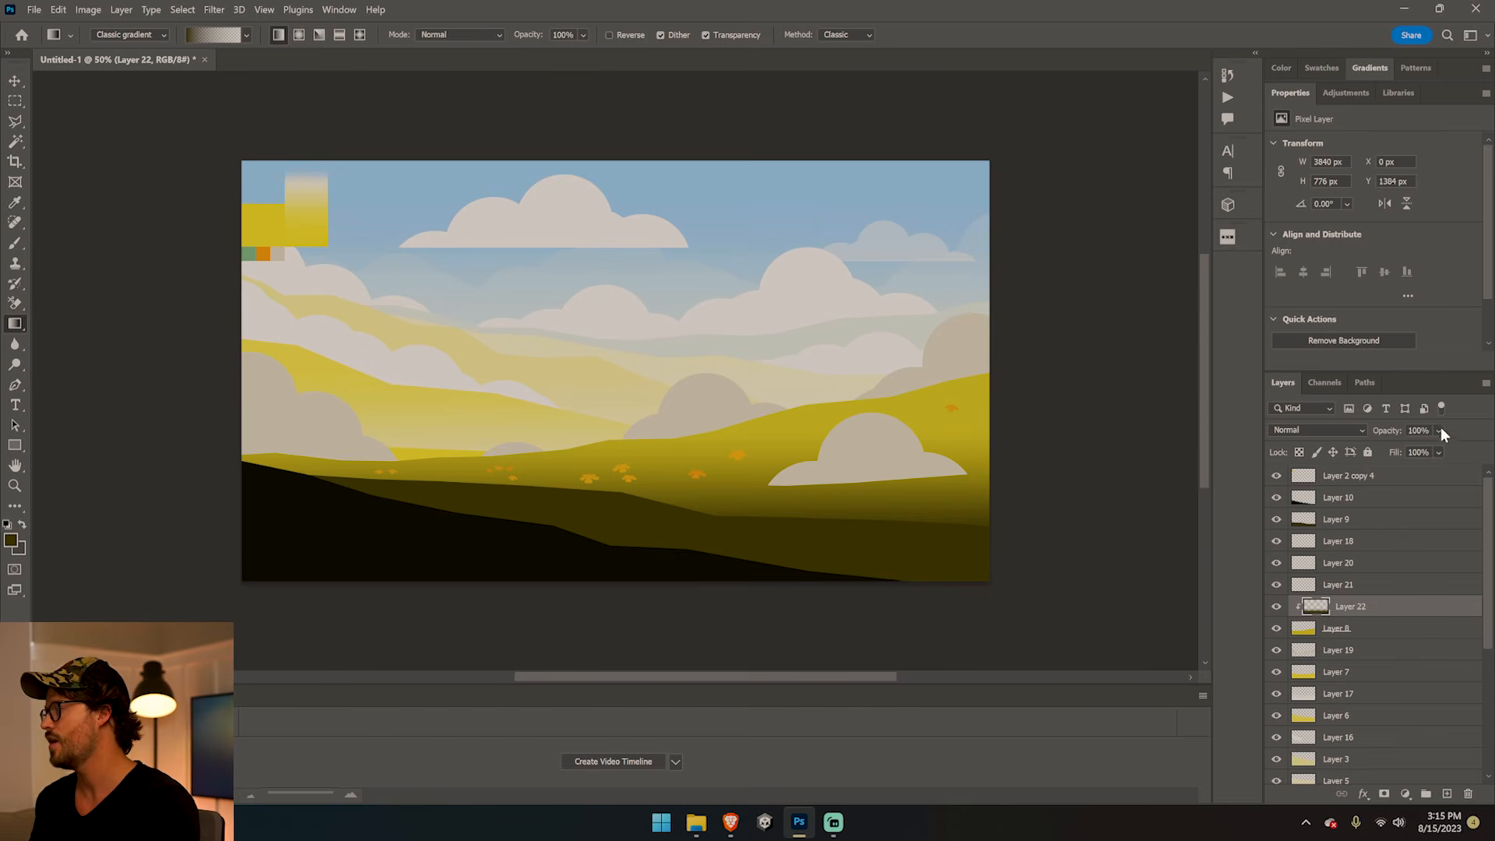
{"action": "left_click_drag", "start_coordinate": [1458, 447], "coordinate": [1461, 447]}
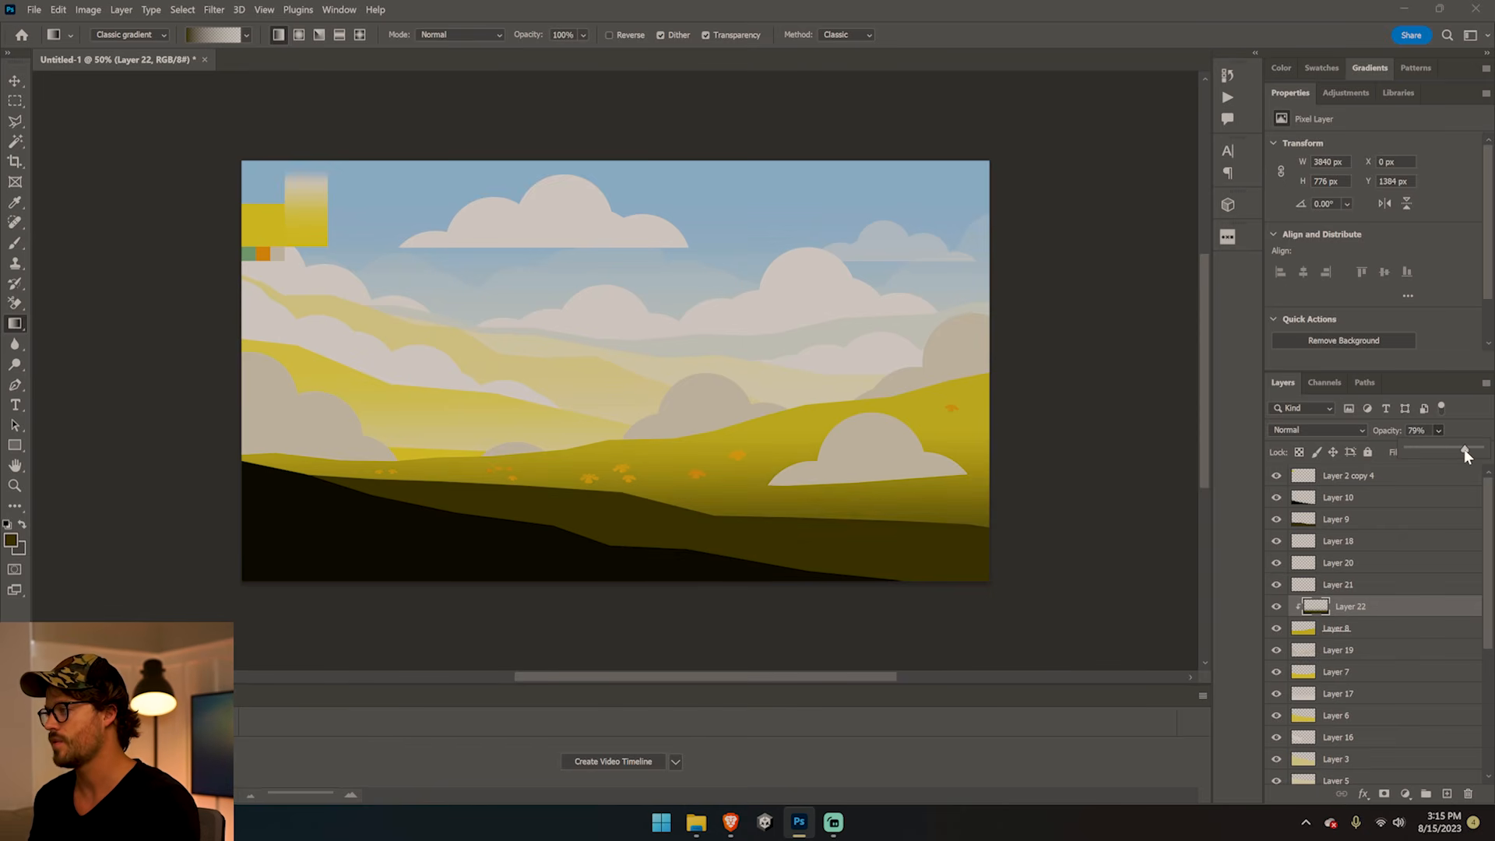
Add a new layer above the dark olive slope's layer and clip it to that slope
{"action": "key", "text": "v"}
{"action": "left_click", "coordinate": [855, 535], "text": "ctrl"}
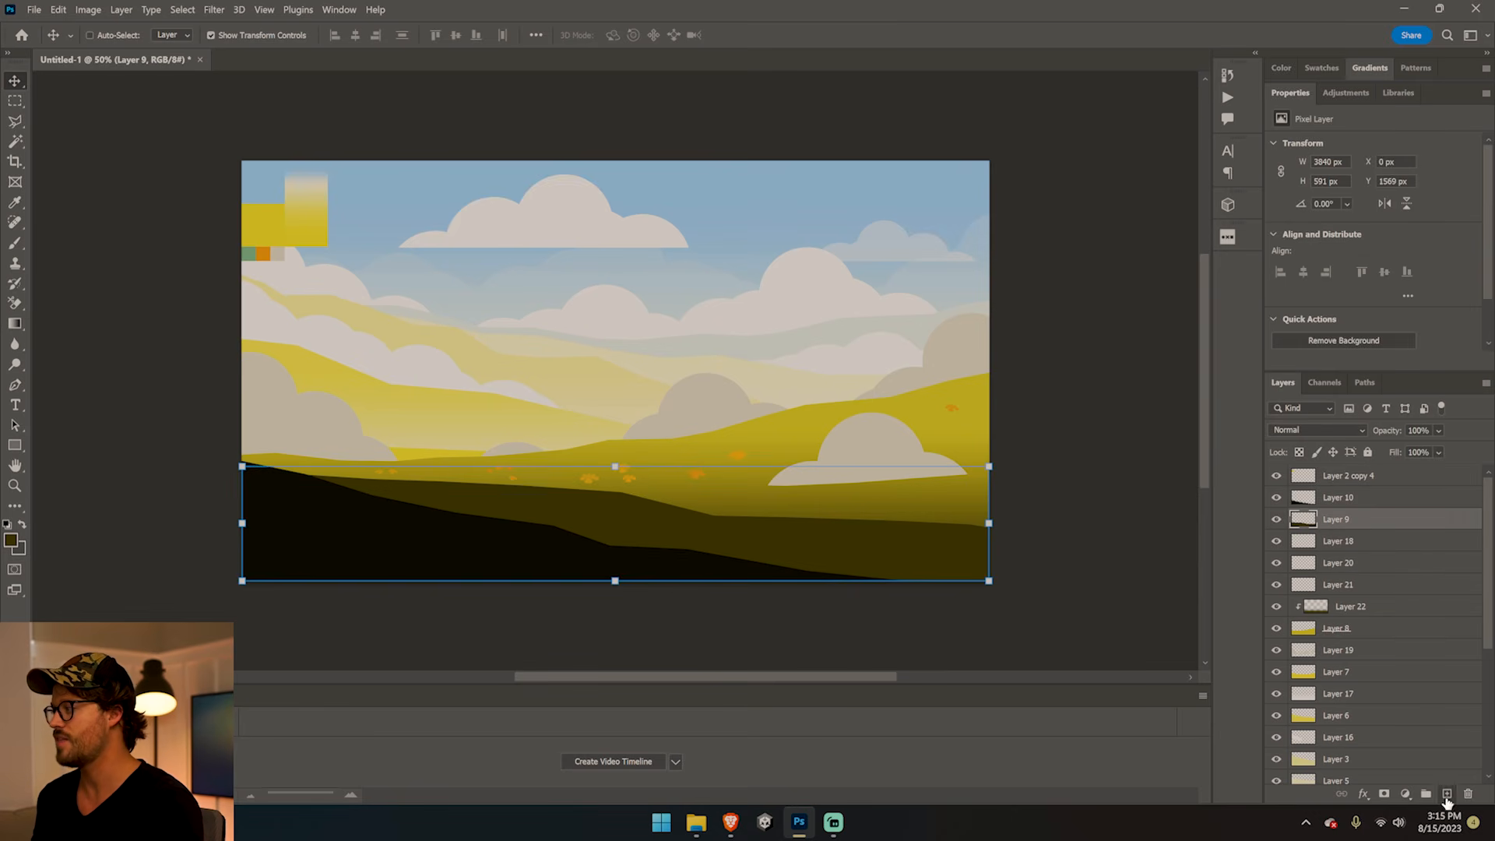
{"action": "left_click", "coordinate": [1446, 796]}
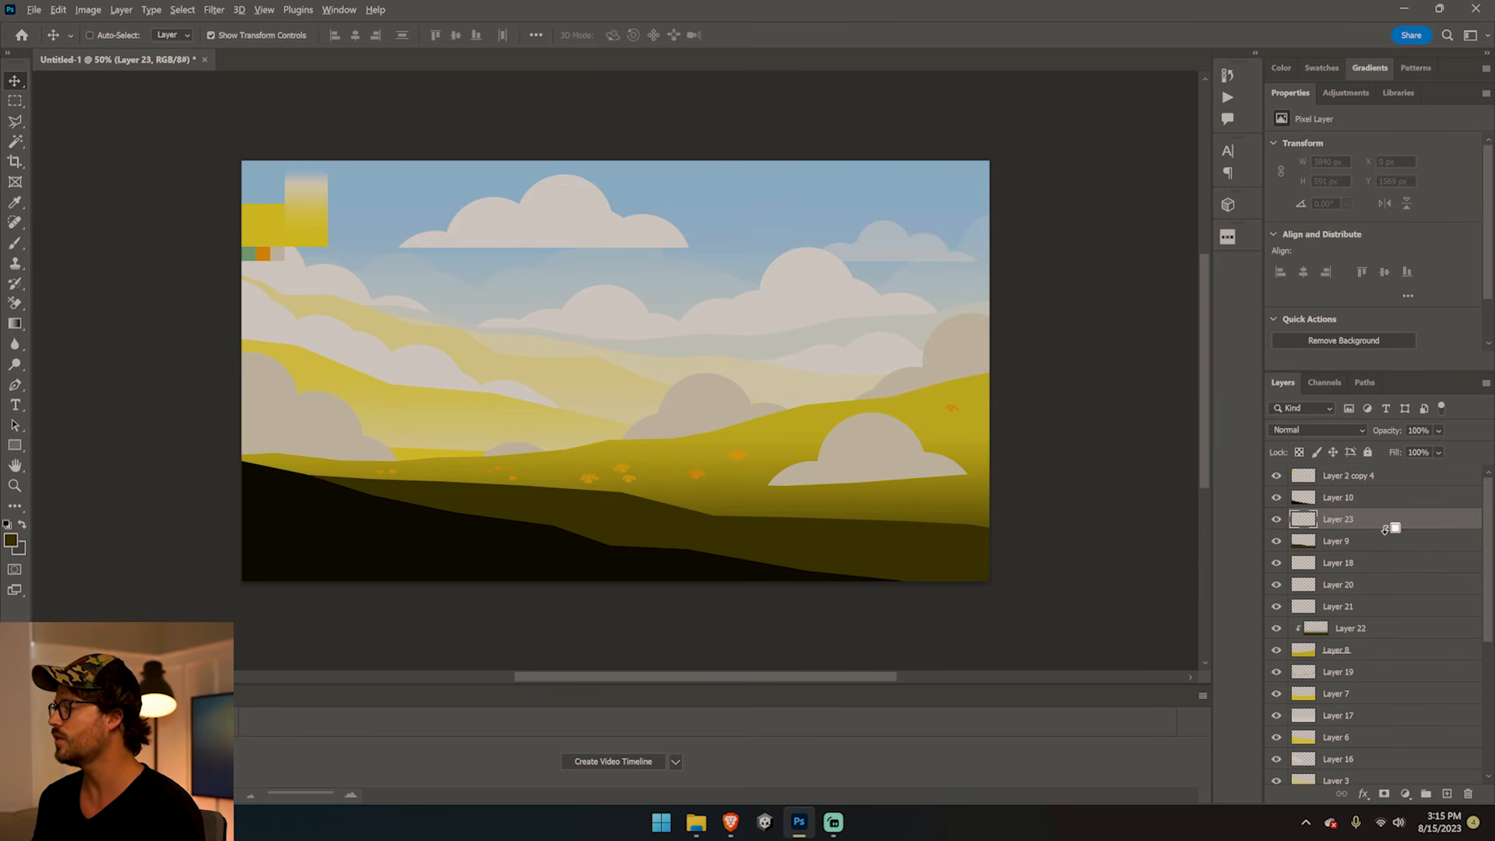
{"action": "left_click", "coordinate": [1386, 527], "text": "alt"}
Sample the front slope's near-black and draw a short upward gradient over the lower part of the dark olive slope
{"action": "left_click", "coordinate": [21, 328]}
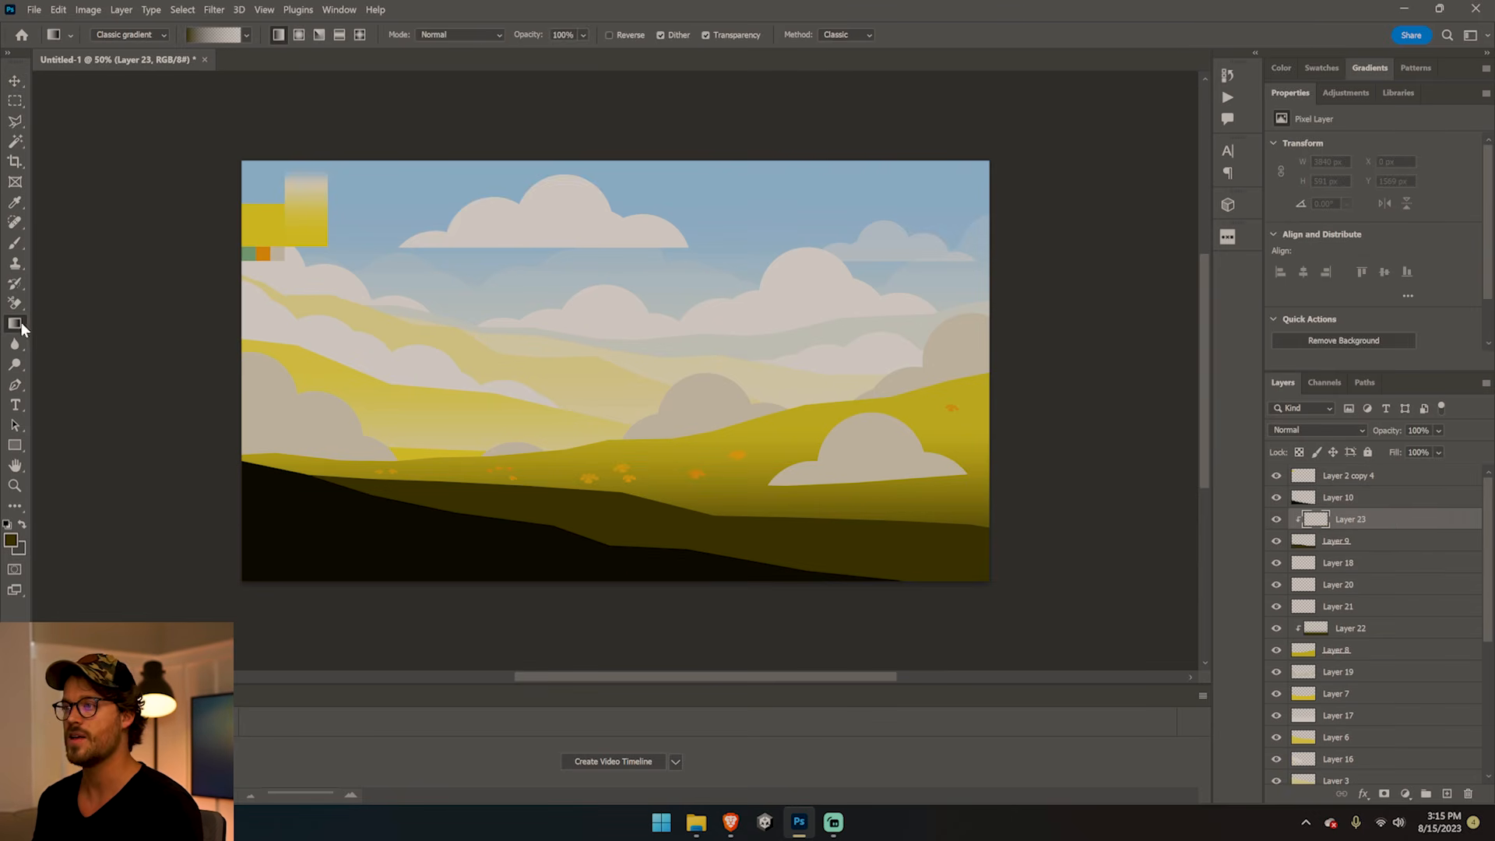
{"action": "left_click", "coordinate": [445, 536], "text": "alt"}
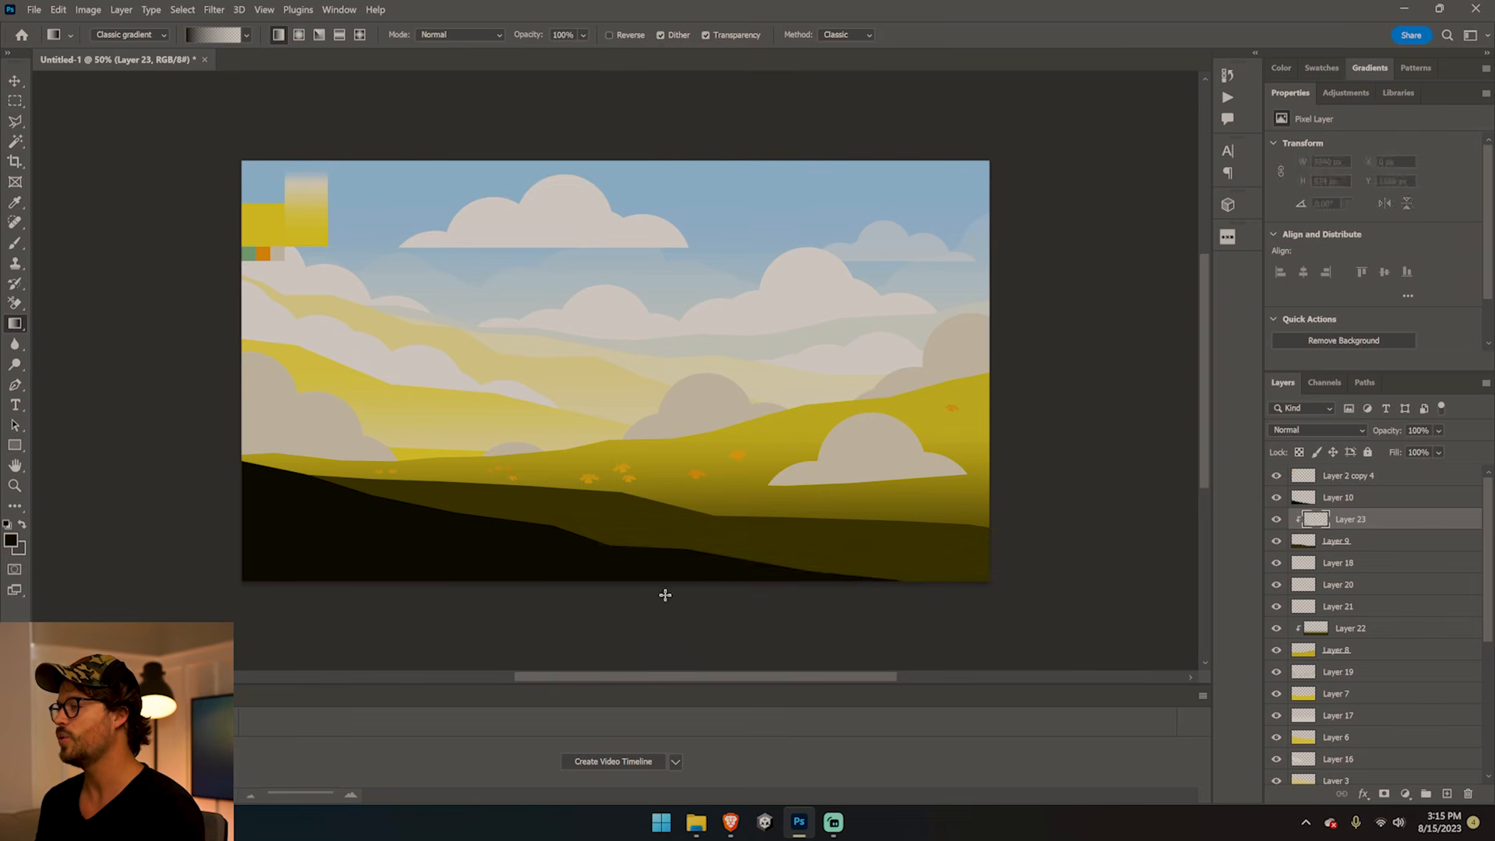
{"action": "left_click_drag", "start_coordinate": [703, 596], "coordinate": [718, 534]}
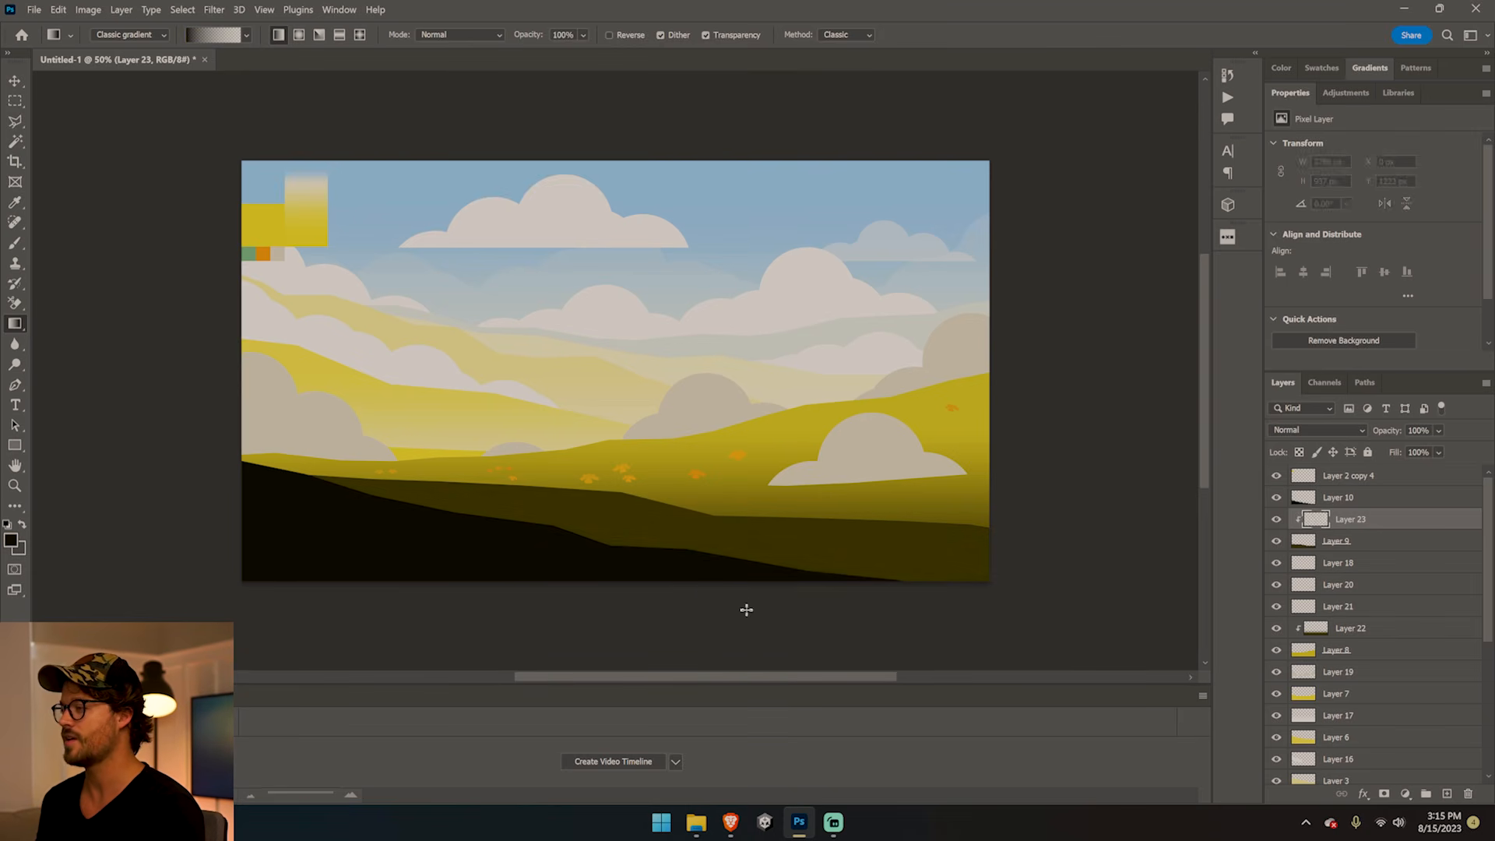
{"action": "key", "text": "v"}
{"action": "left_click", "coordinate": [1132, 406], "text": "ctrl"}
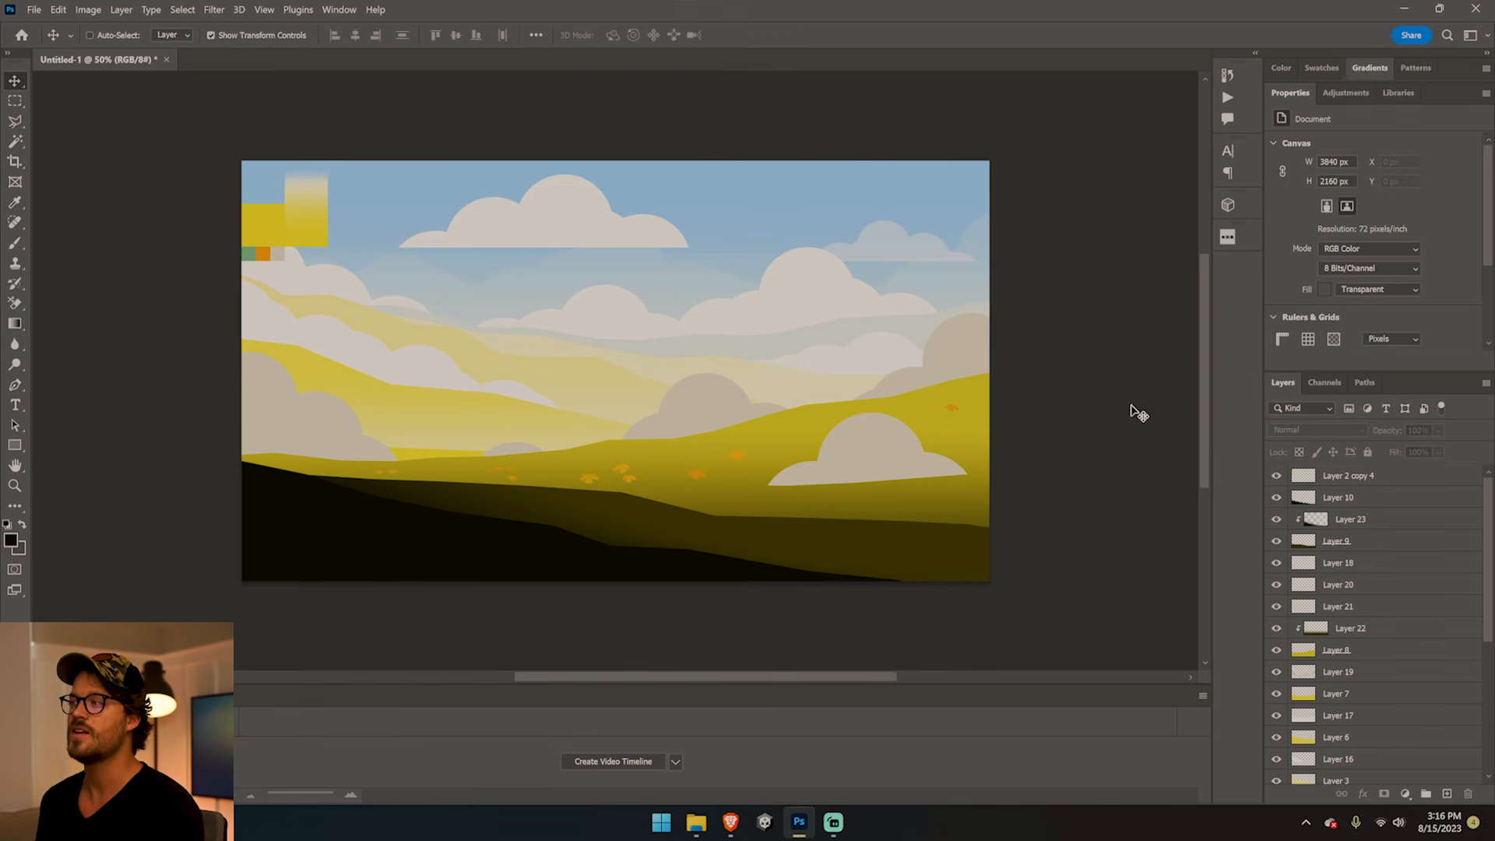
Add a new layer above the beige cloud in front of the yellow hill and clip it to that cloud
{"action": "left_click", "coordinate": [838, 480], "text": "ctrl"}
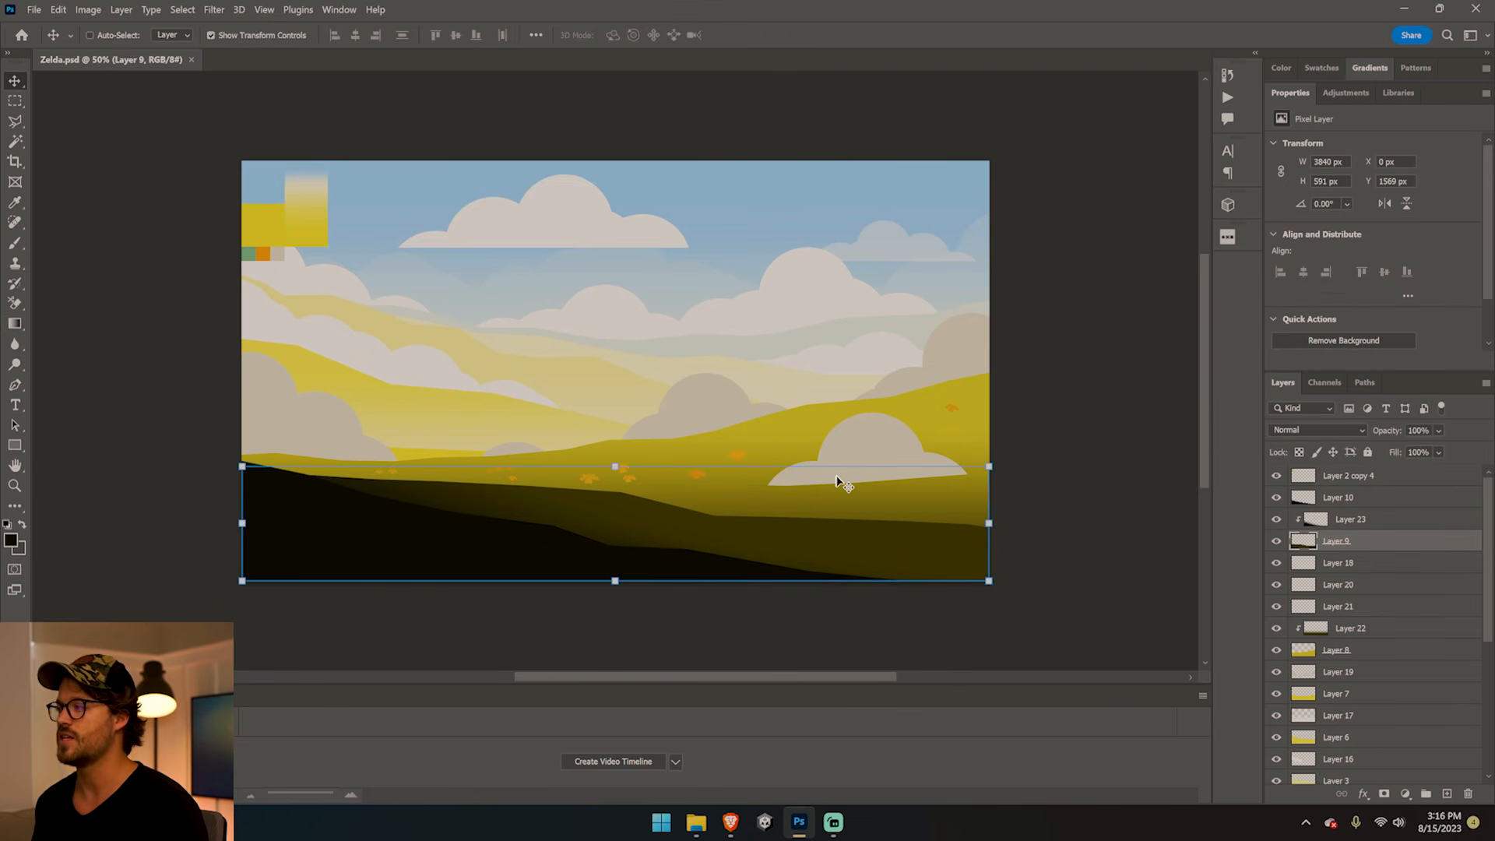
{"action": "left_click", "coordinate": [900, 455], "text": "ctrl"}
{"action": "left_click", "coordinate": [1448, 794]}
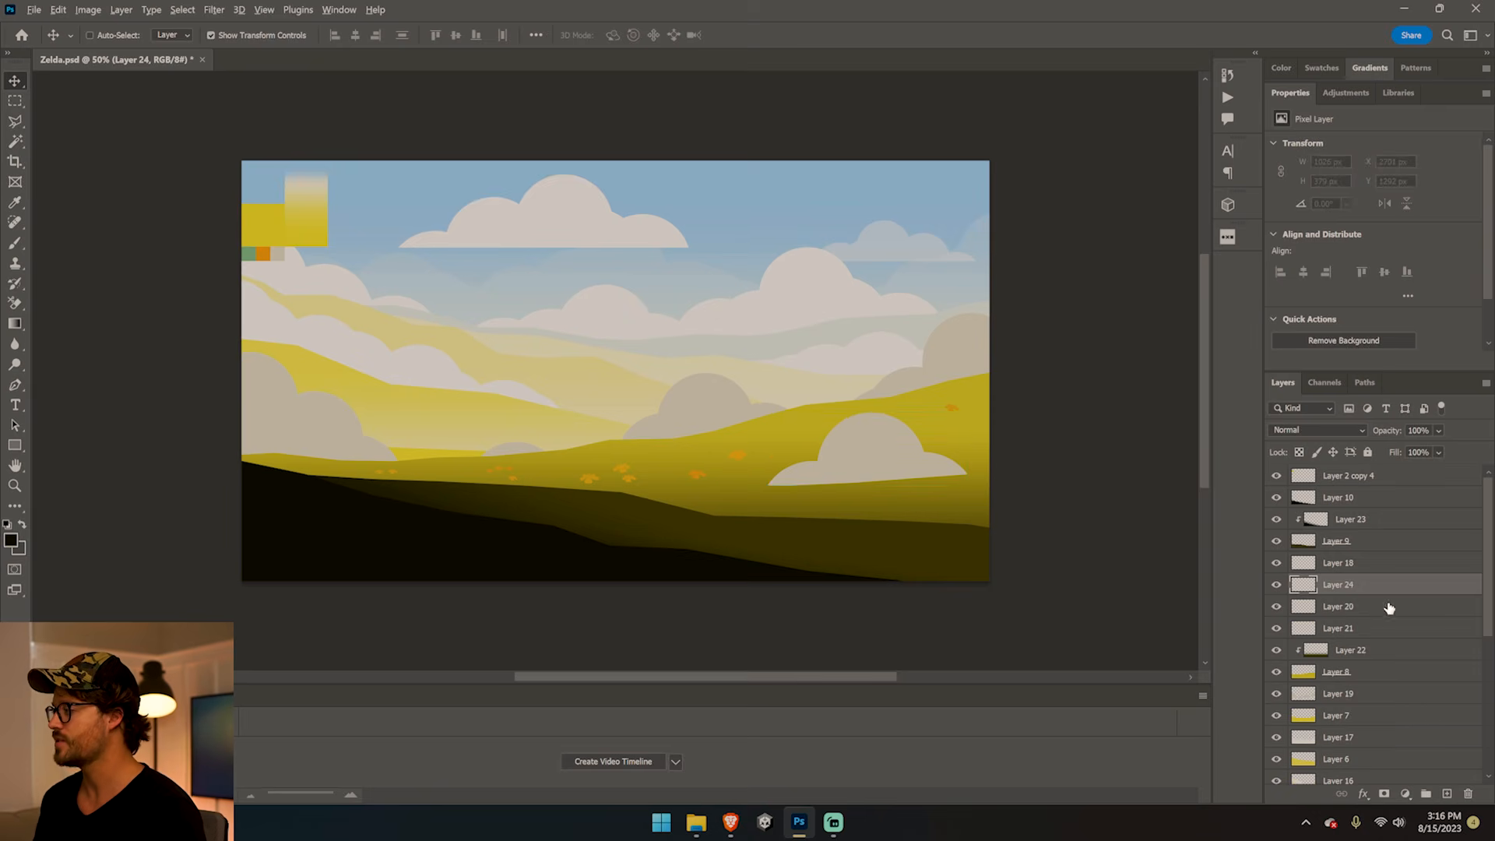
{"action": "left_click", "coordinate": [1391, 595], "text": "alt"}
{"action": "key", "text": "g"}
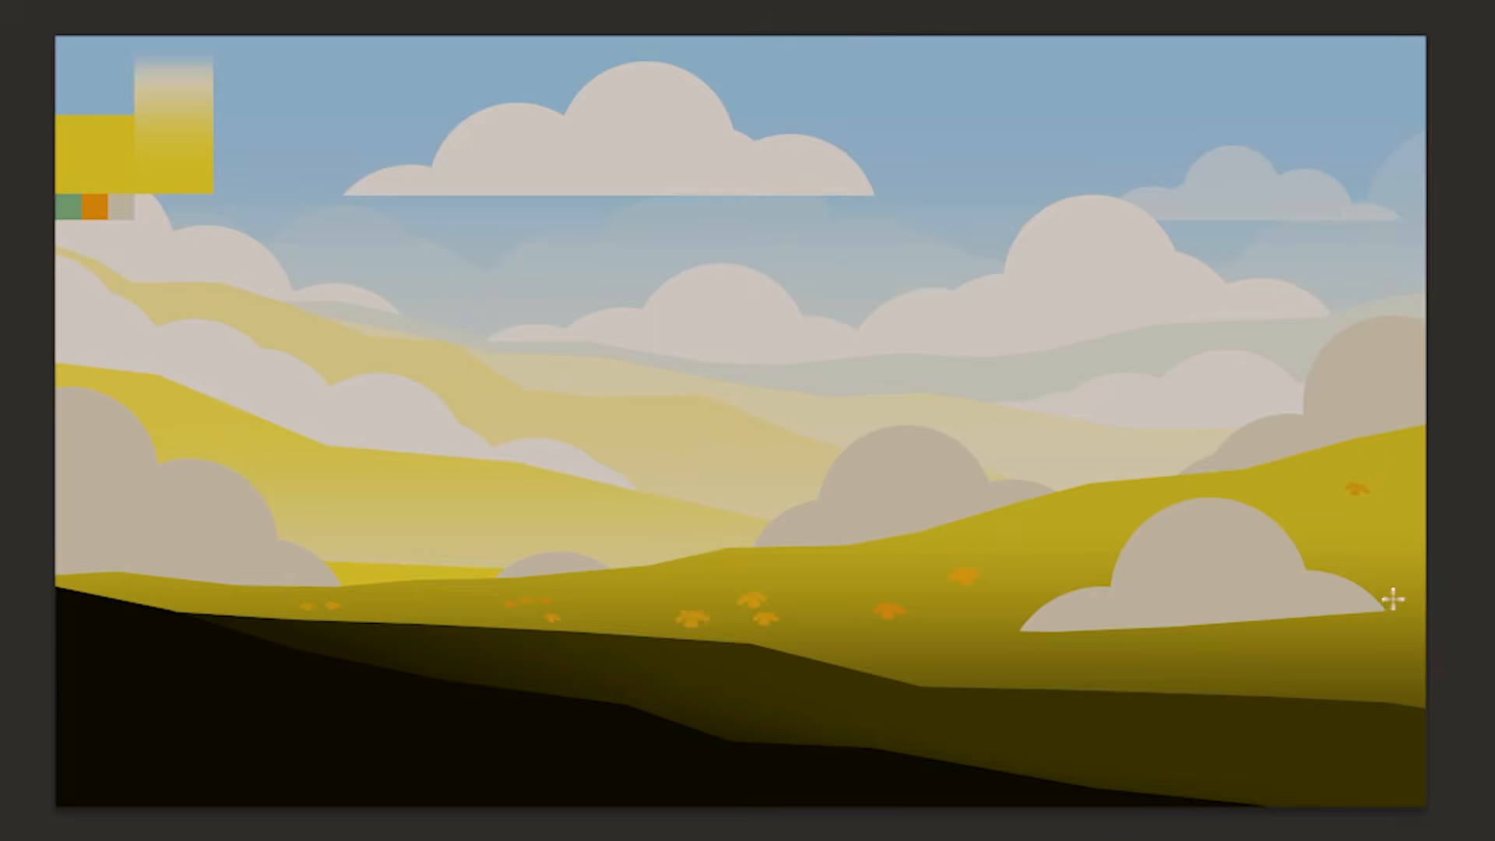
Shade the front beige cloud's base with a near-black gradient fading upward, retrying with a softer fade
{"action": "left_click_drag", "start_coordinate": [831, 534], "coordinate": [871, 436]}
{"action": "key", "text": "ctrl+z"}
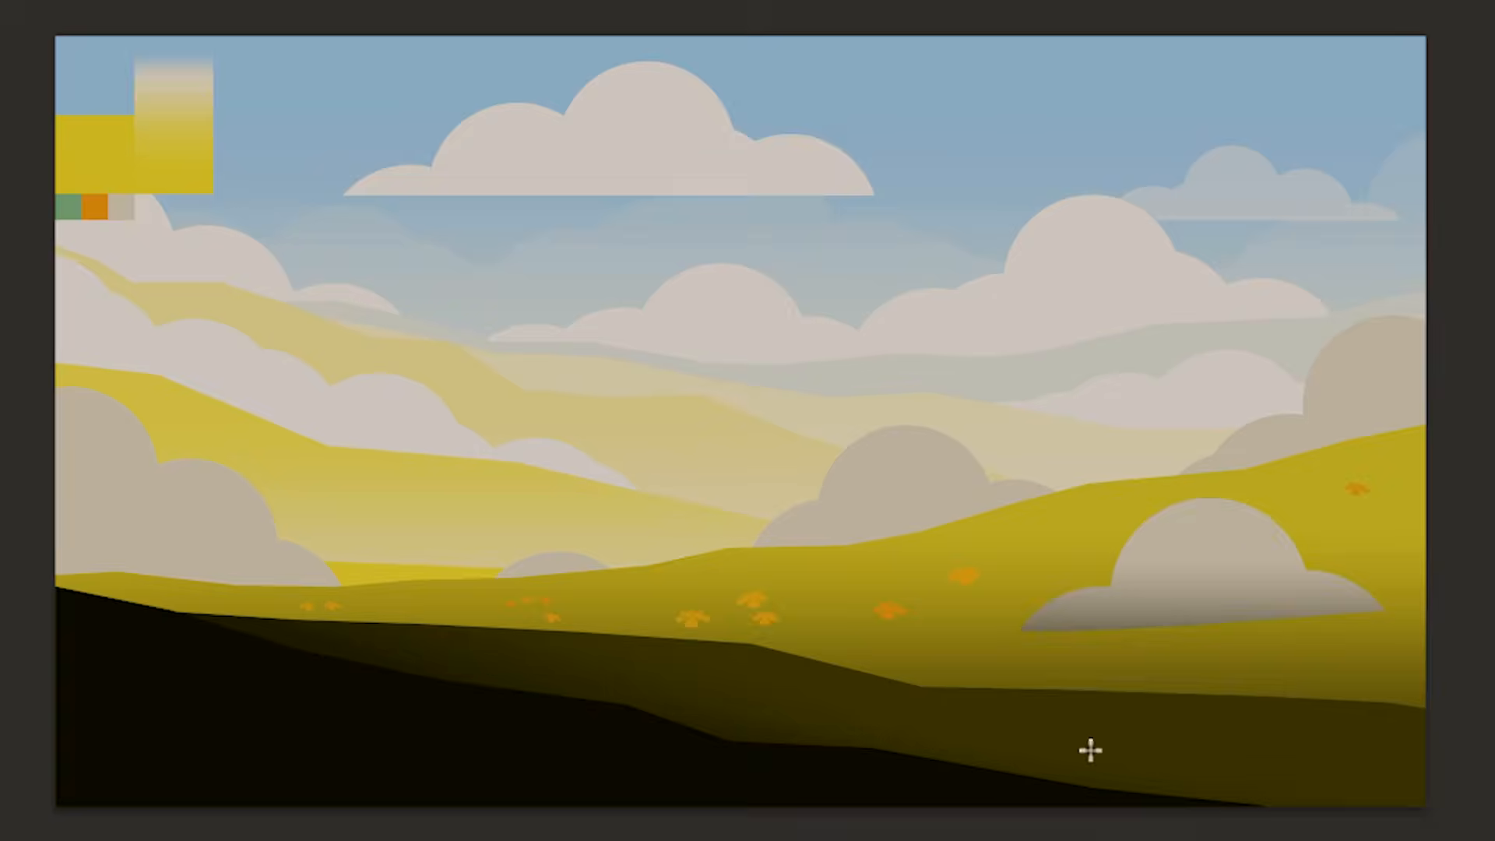
{"action": "left_click_drag", "start_coordinate": [1091, 751], "coordinate": [1113, 514]}
{"action": "key", "text": "ctrl+z"}
Shade the bases of the beige clouds behind the yellow hill with a near-black gradient fading upward
{"action": "left_click", "coordinate": [938, 475], "text": "ctrl"}
{"action": "left_click_drag", "start_coordinate": [767, 607], "coordinate": [763, 435]}
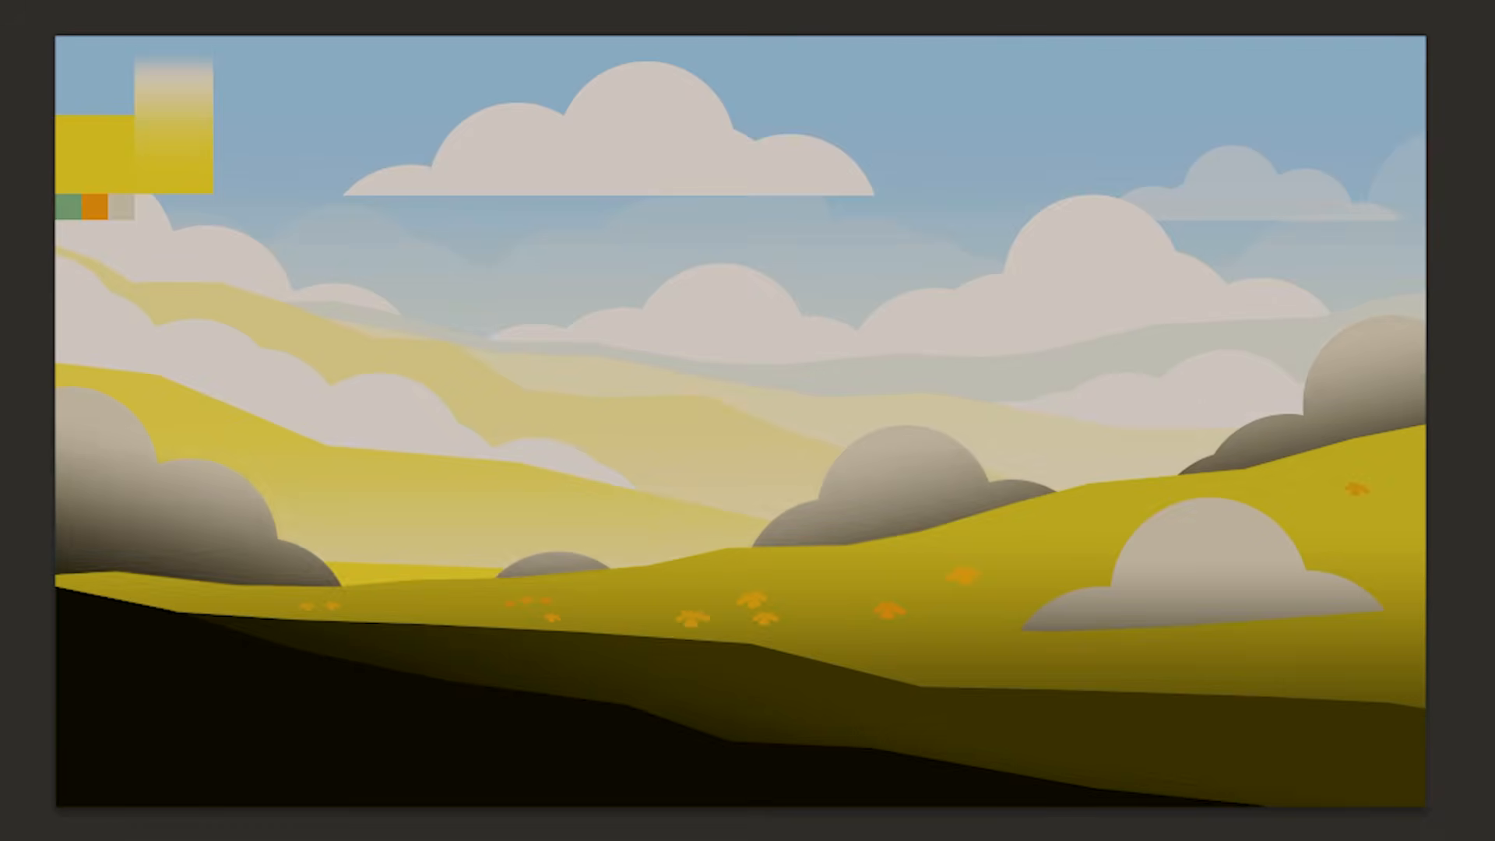
{"action": "key", "text": "ctrl+z"}
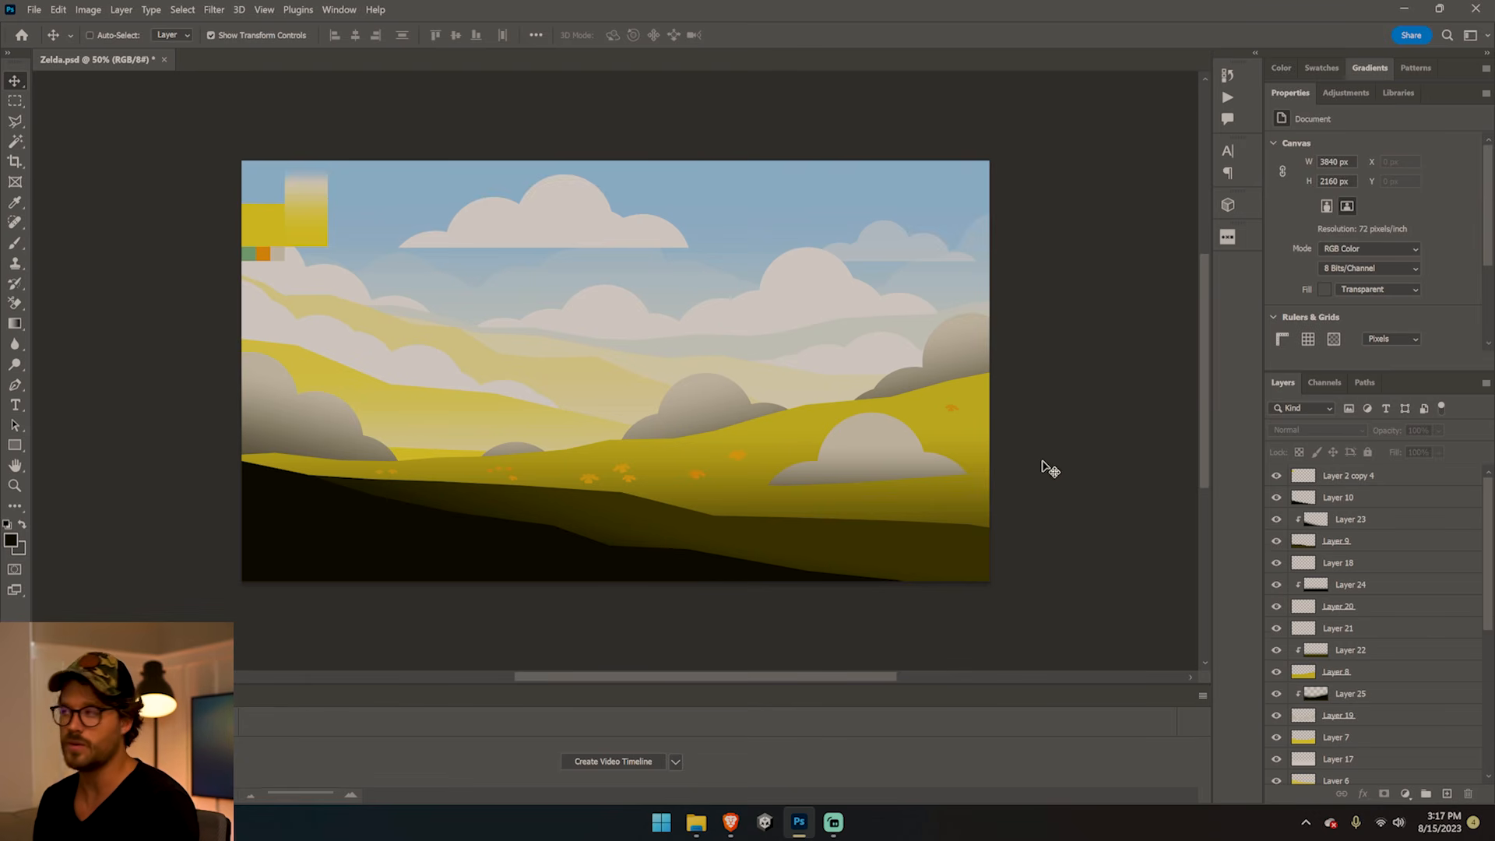
Add a new layer above the rear beige clouds' gradient shading, clipped to those clouds, and switch to the Elliptical Marquee tool
{"action": "left_click", "coordinate": [286, 418], "text": "ctrl"}
{"action": "left_click", "coordinate": [15, 101]}
{"action": "left_click", "coordinate": [100, 115]}
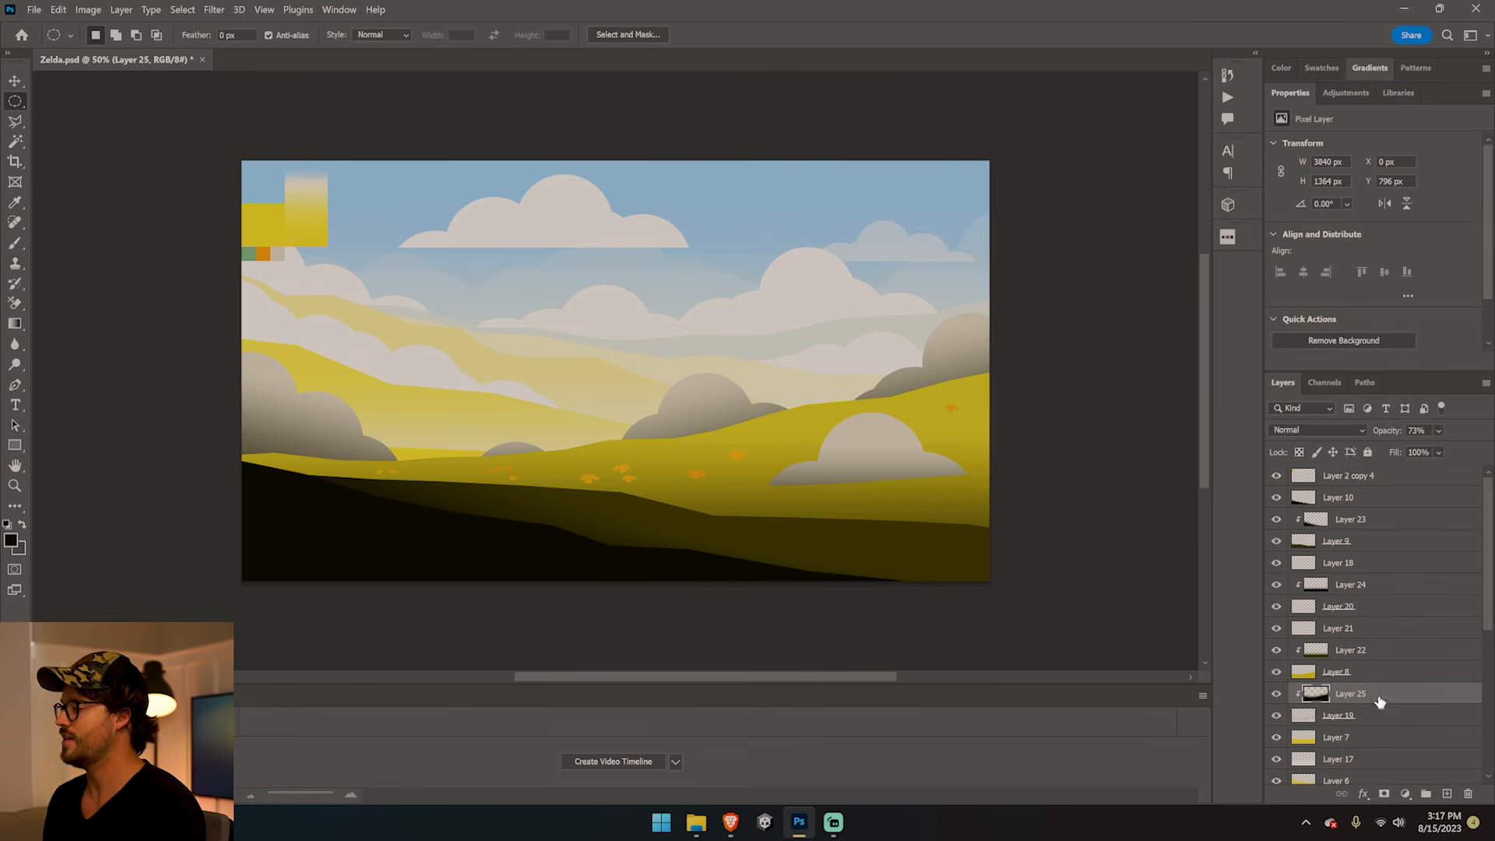
{"action": "left_click", "coordinate": [1447, 793]}
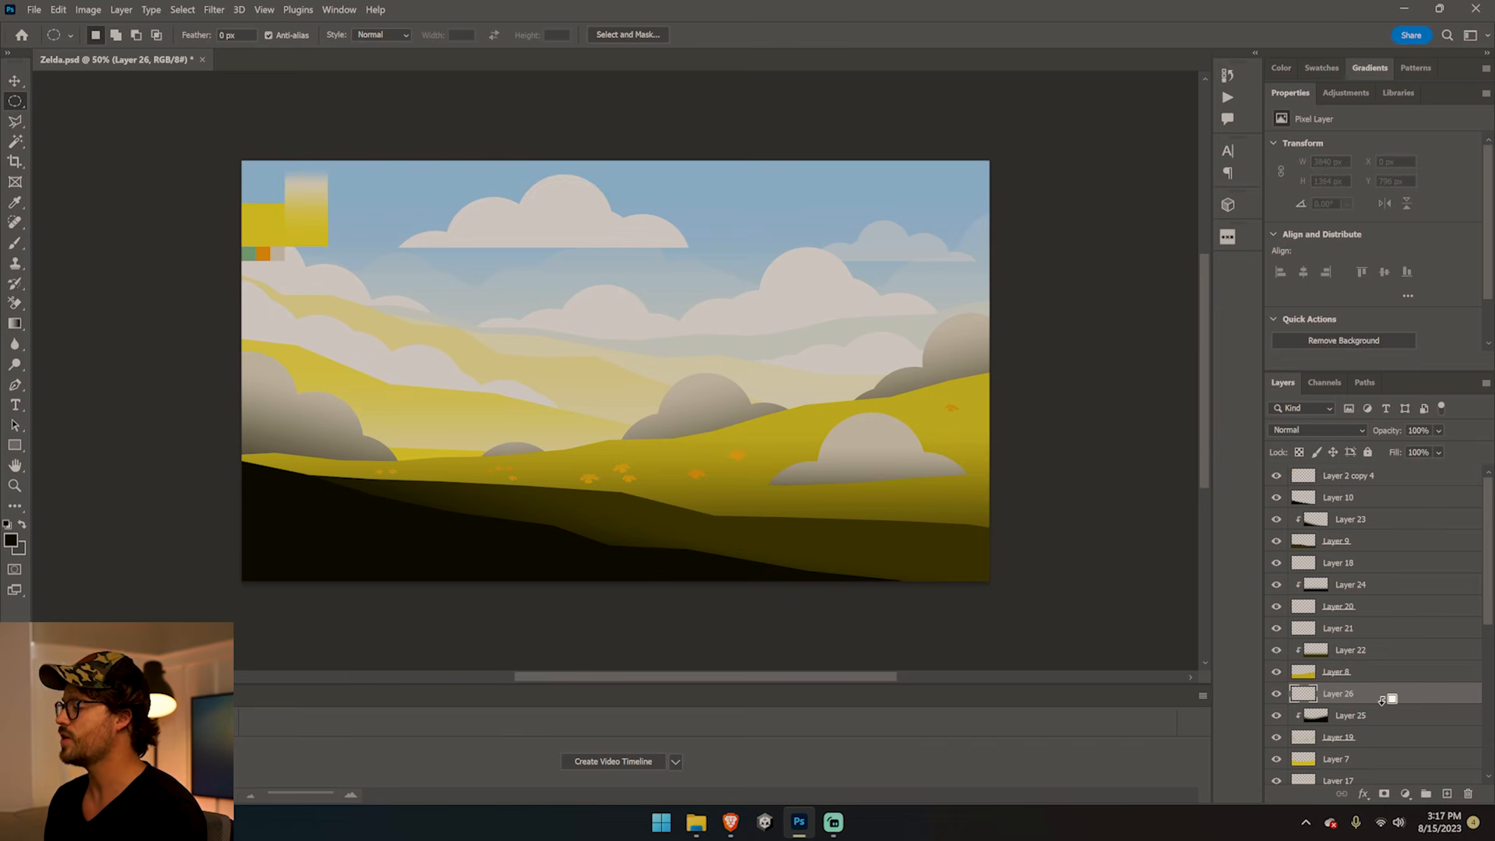
{"action": "left_click", "coordinate": [1382, 699], "text": "alt"}
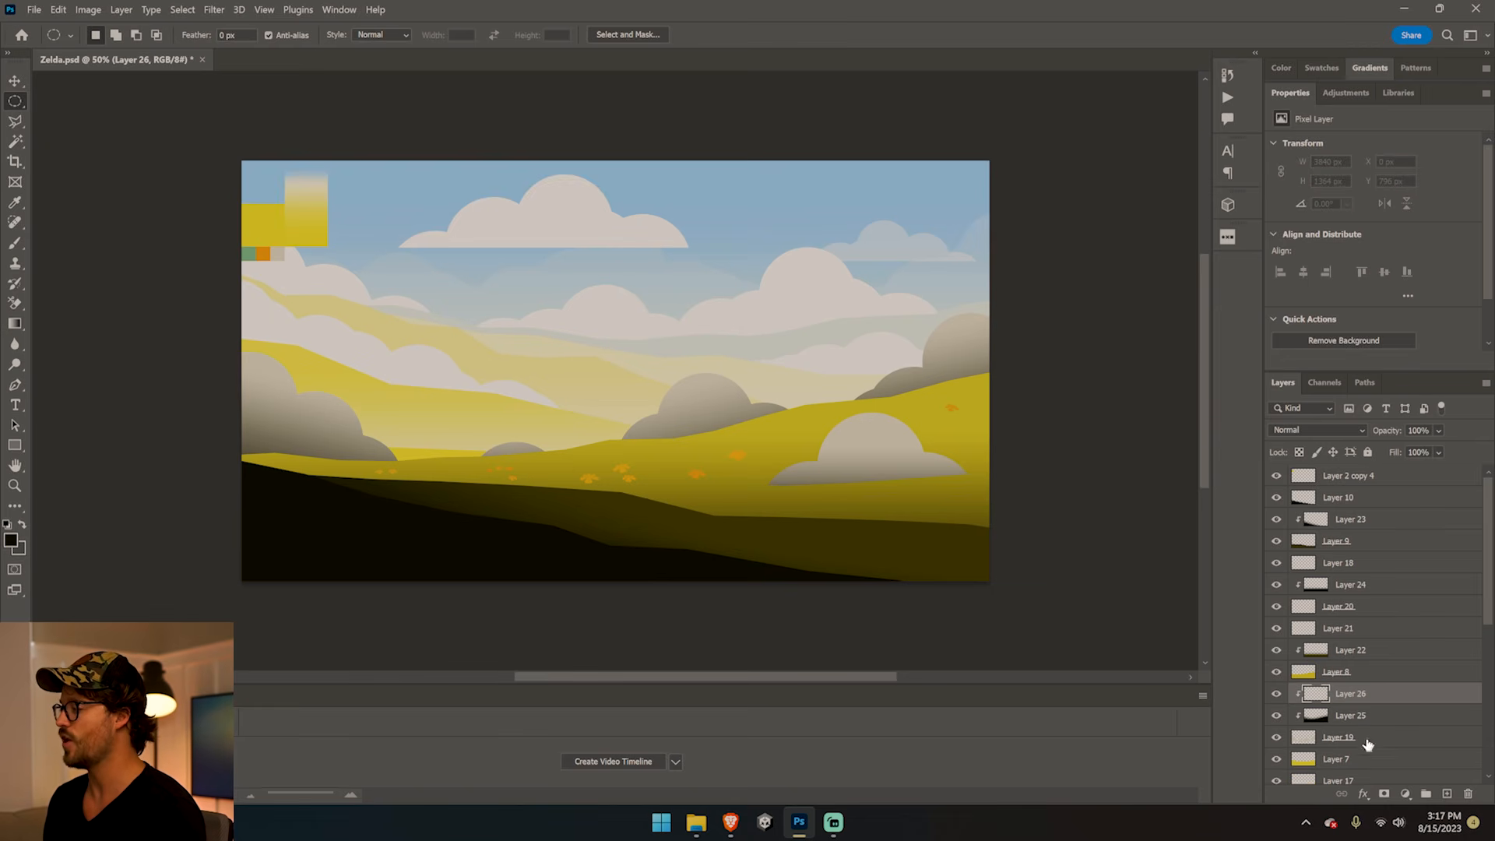
Select a circle of about 444 px over the left beige cloud's middle puff and invert the selection
{"action": "left_click_drag", "start_coordinate": [207, 371], "coordinate": [325, 445]}
{"action": "left_click", "coordinate": [182, 9]}
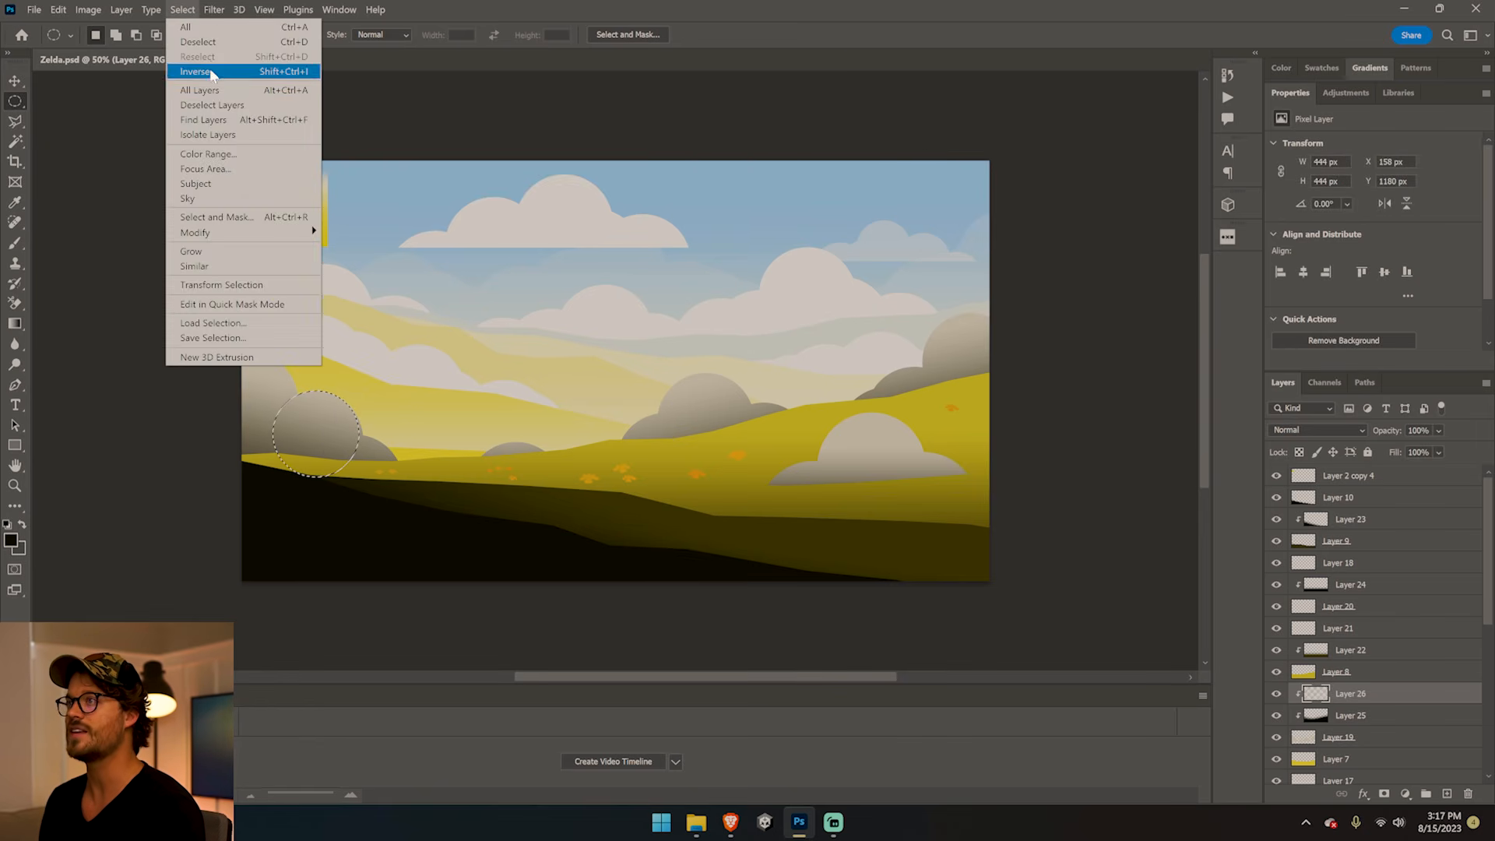
{"action": "left_click", "coordinate": [195, 71]}
Choose a soft round brush from the General Brushes group
{"action": "key", "text": "b"}
{"action": "left_click", "coordinate": [109, 35]}
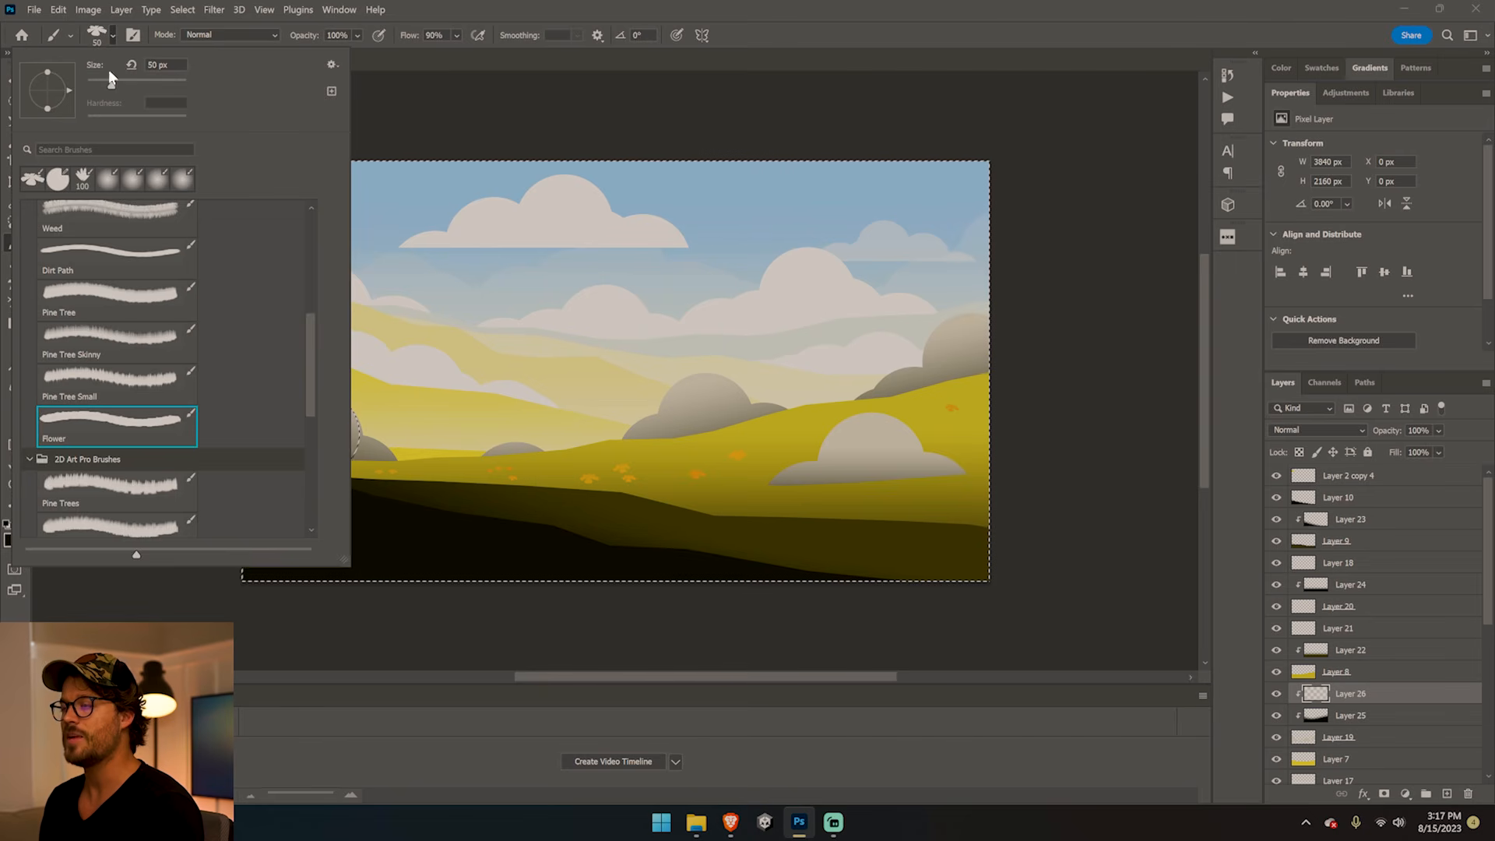
{"action": "scroll", "coordinate": [109, 351], "scroll_direction": "up", "scroll_amount": 5}
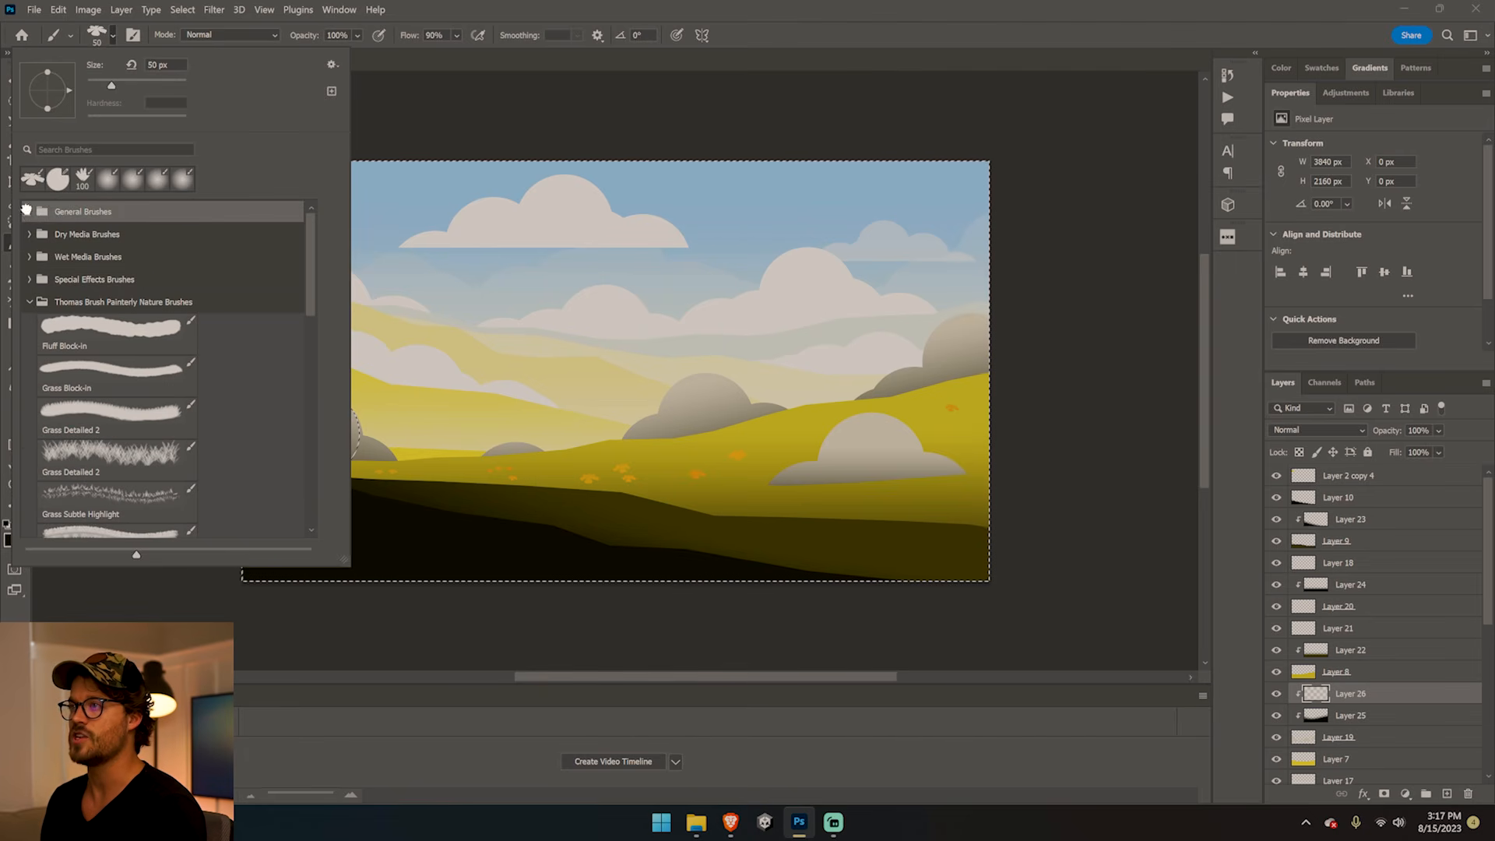
{"action": "left_click", "coordinate": [29, 212]}
{"action": "left_click", "coordinate": [101, 247]}
{"action": "left_click", "coordinate": [1372, 708]}
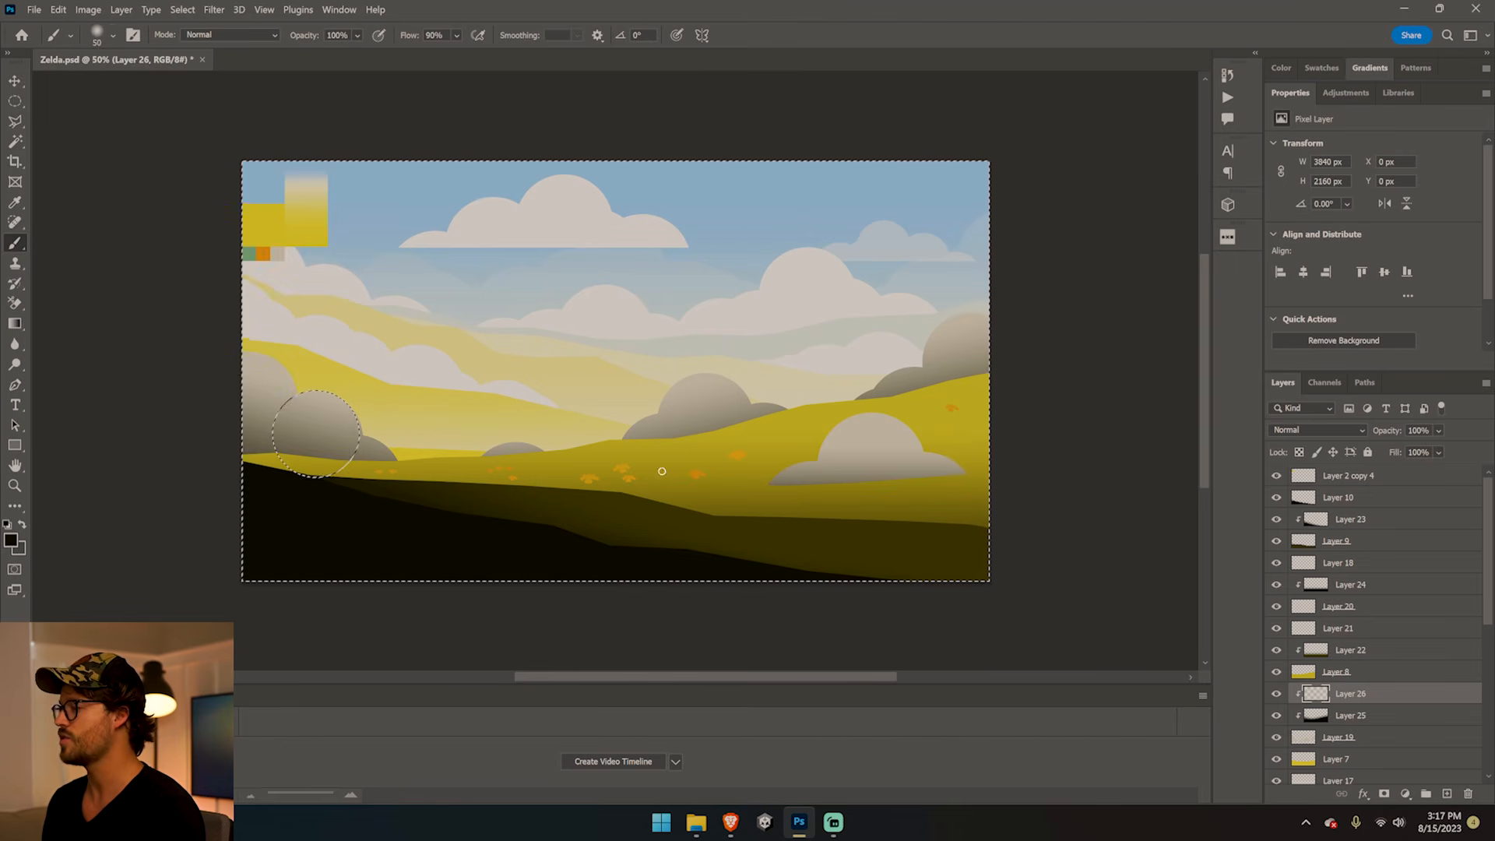
Enlarge the soft brush to 1000 px, paint soft shadow around the left cloud's round puff, and clear the selection
{"action": "key", "text": "bracketright"}
{"action": "key", "text": "bracketright"}
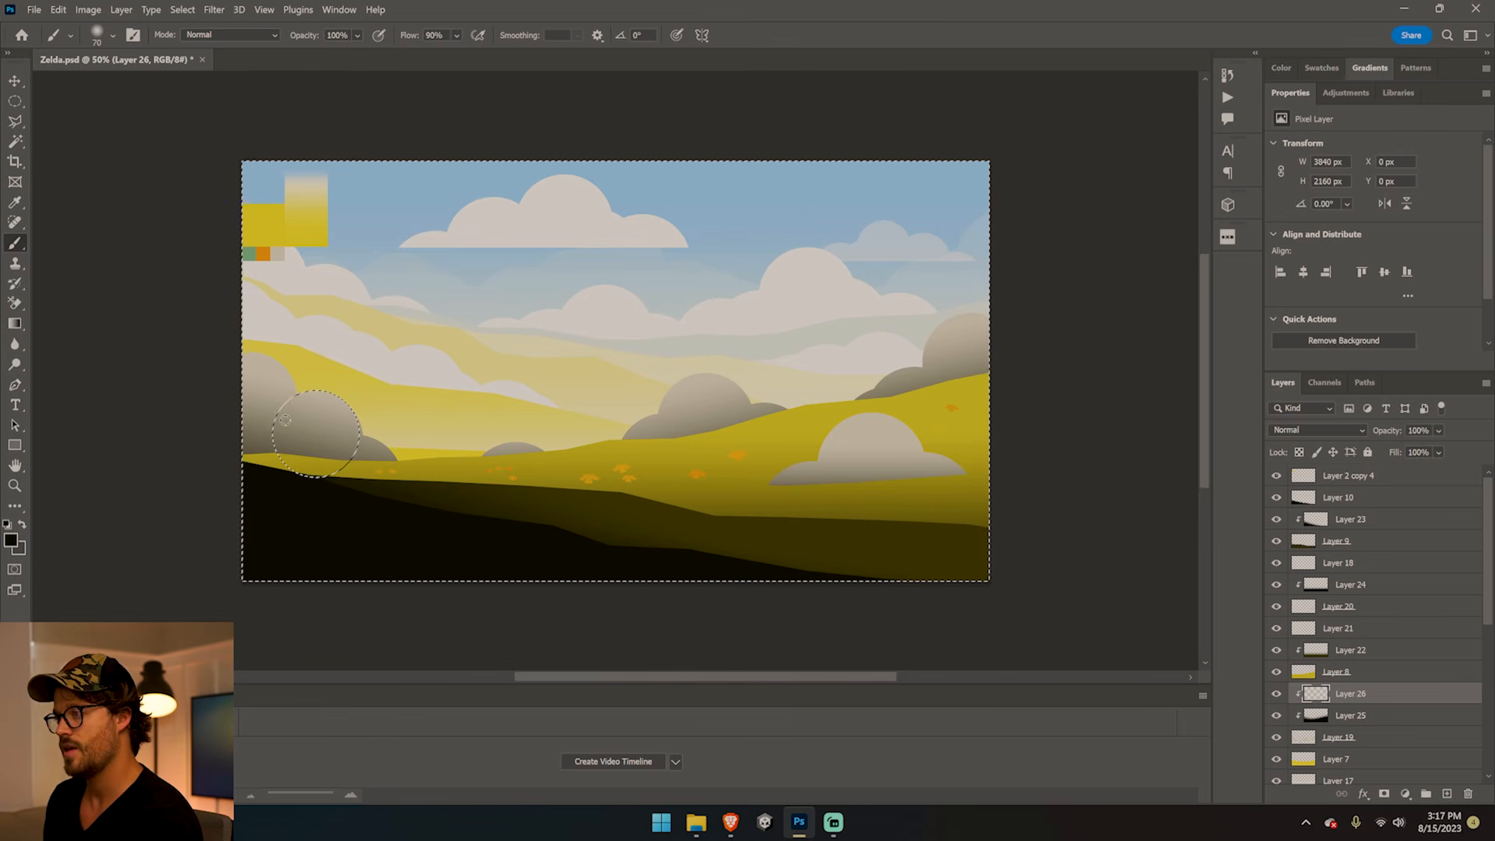
{"action": "key", "text": "bracketright"}
{"action": "key", "text": "bracketright"}
{"action": "key", "text": "bracketright"}
{"action": "key", "text": "bracketright"}
{"action": "key", "text": "bracketright"}
{"action": "key", "text": "bracketright"}
{"action": "key", "text": "bracketright"}
{"action": "key", "text": "bracketright"}
{"action": "key", "text": "bracketright"}
{"action": "key", "text": "bracketright"}
{"action": "key", "text": "bracketright"}
{"action": "key", "text": "bracketright"}
{"action": "key", "text": "bracketright"}
{"action": "key", "text": "bracketright"}
{"action": "key", "text": "bracketright"}
{"action": "key", "text": "ctrl+d"}
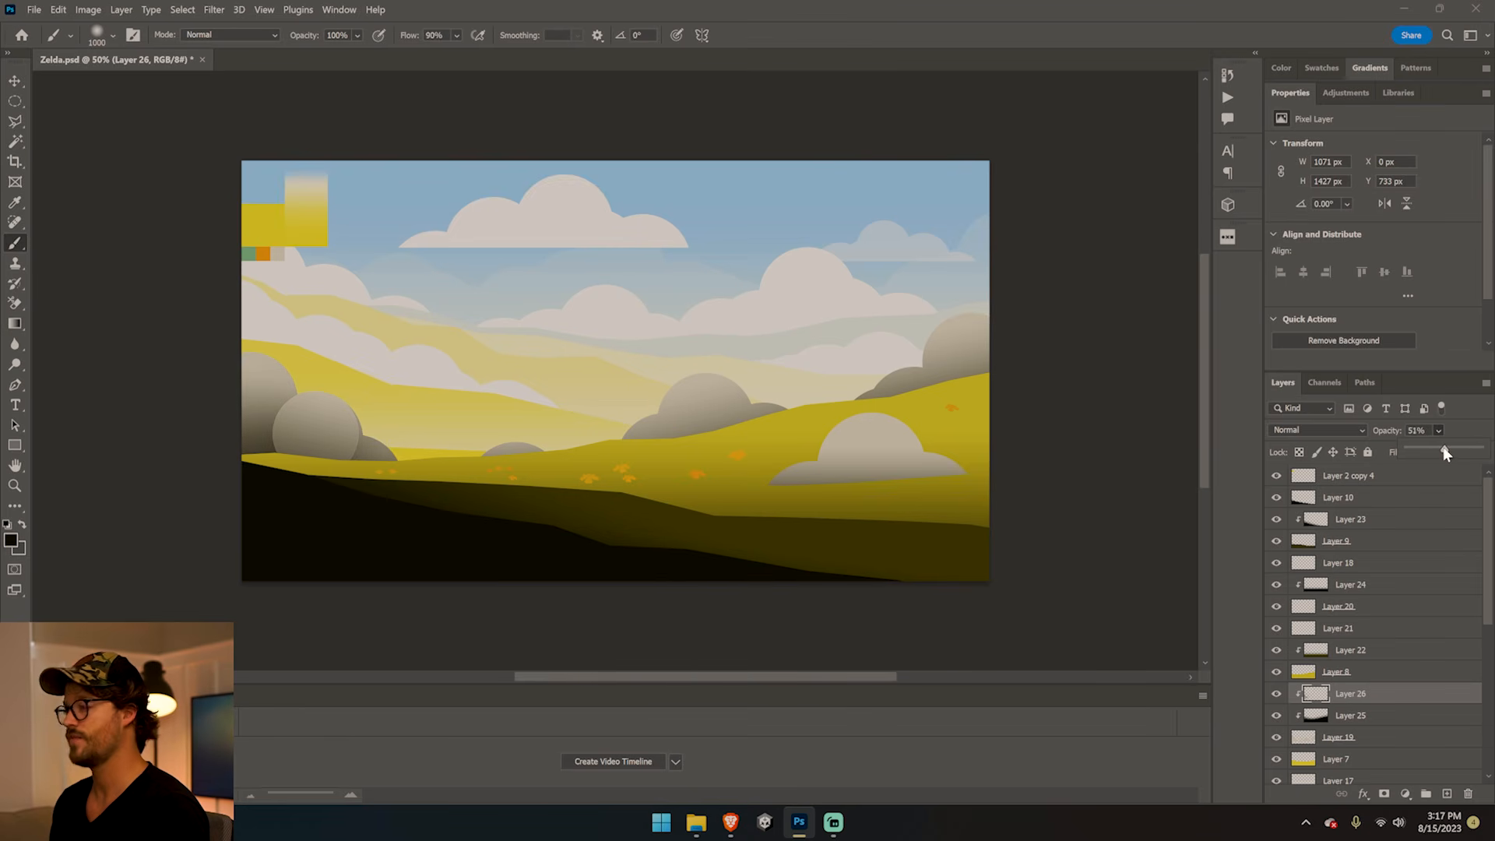
Add a mask to the puff shading layer and copy the shading onto the left cloud's lower-right puff
{"action": "left_click", "coordinate": [1384, 794]}
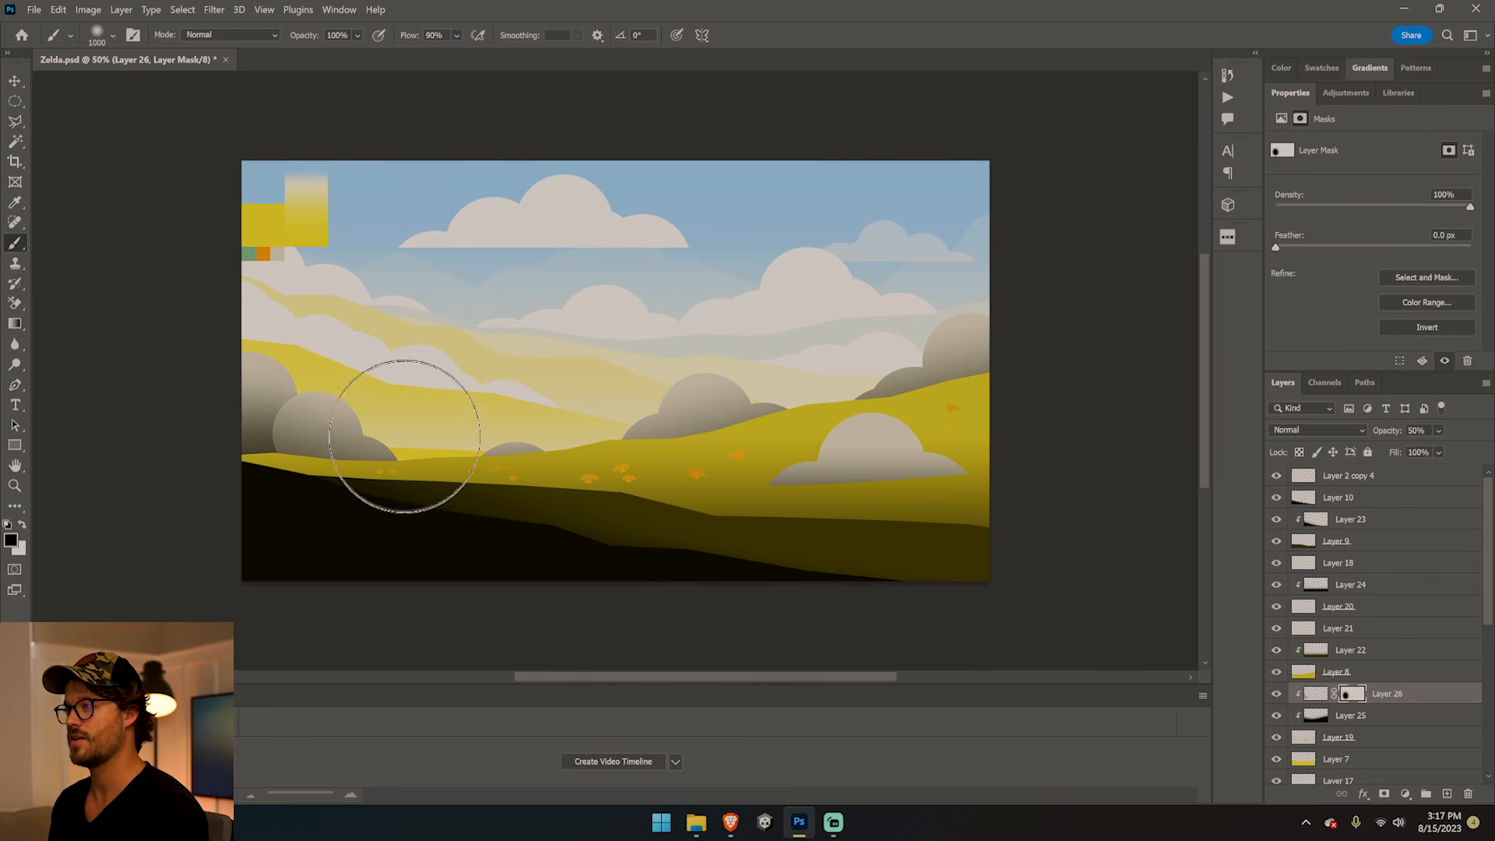
{"action": "key", "text": "v"}
{"action": "left_click_drag", "start_coordinate": [328, 420], "coordinate": [401, 454]}
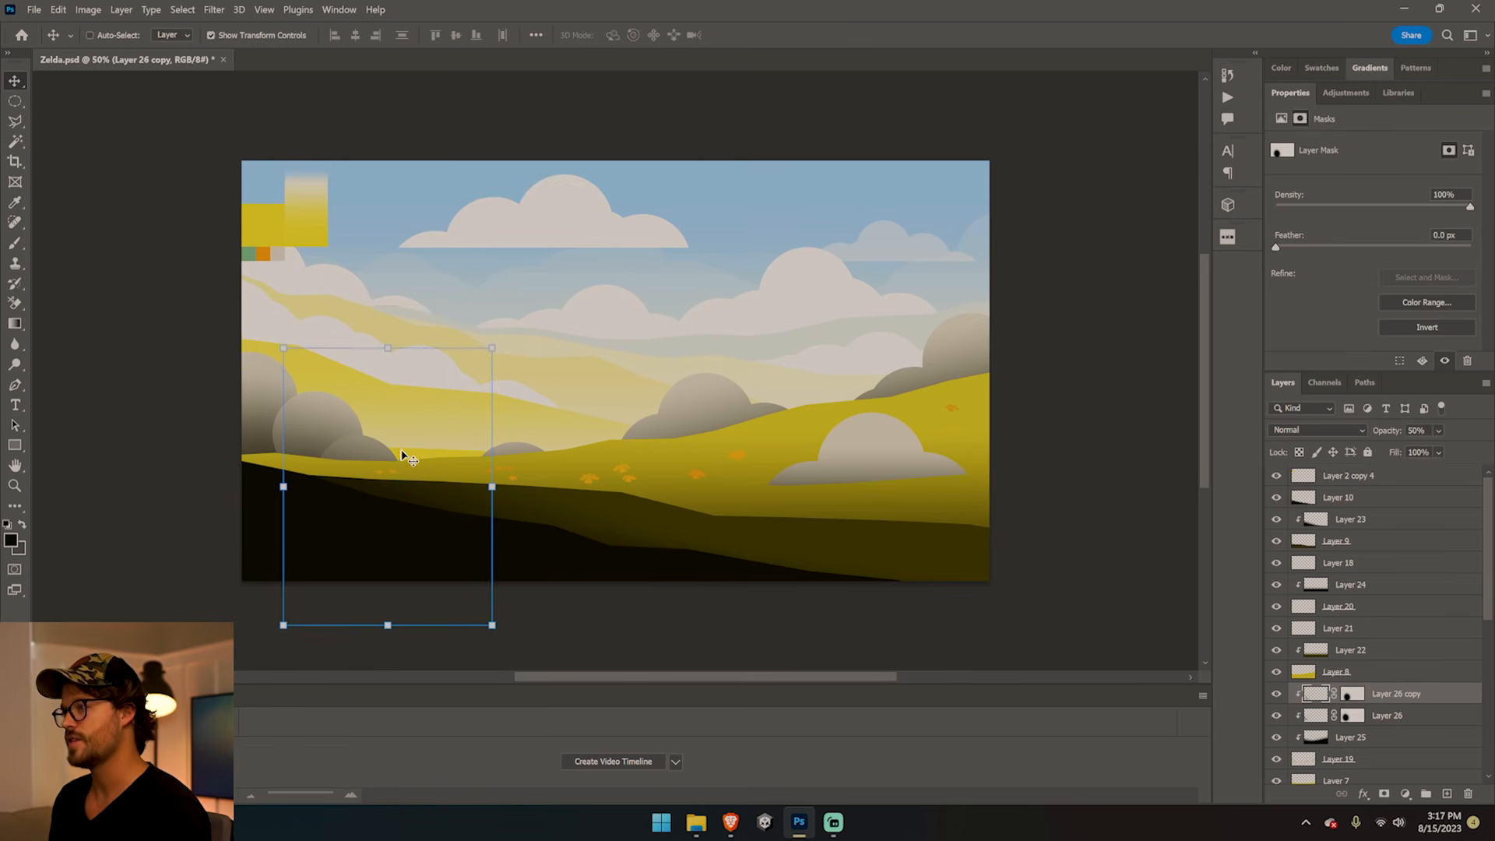
Position puff shading on the left cloud's lower puffs and soften its overlap with the brush on the mask
{"action": "mouse_move", "coordinate": [401, 452]}
{"action": "left_mouse_down"}
{"action": "mouse_move", "coordinate": [316, 459]}
{"action": "mouse_move", "coordinate": [300, 426]}
{"action": "mouse_move", "coordinate": [324, 463]}
{"action": "mouse_move", "coordinate": [388, 487]}
{"action": "left_mouse_up"}
{"action": "key", "text": "b"}
{"action": "key", "text": "v"}
{"action": "key", "text": "b"}
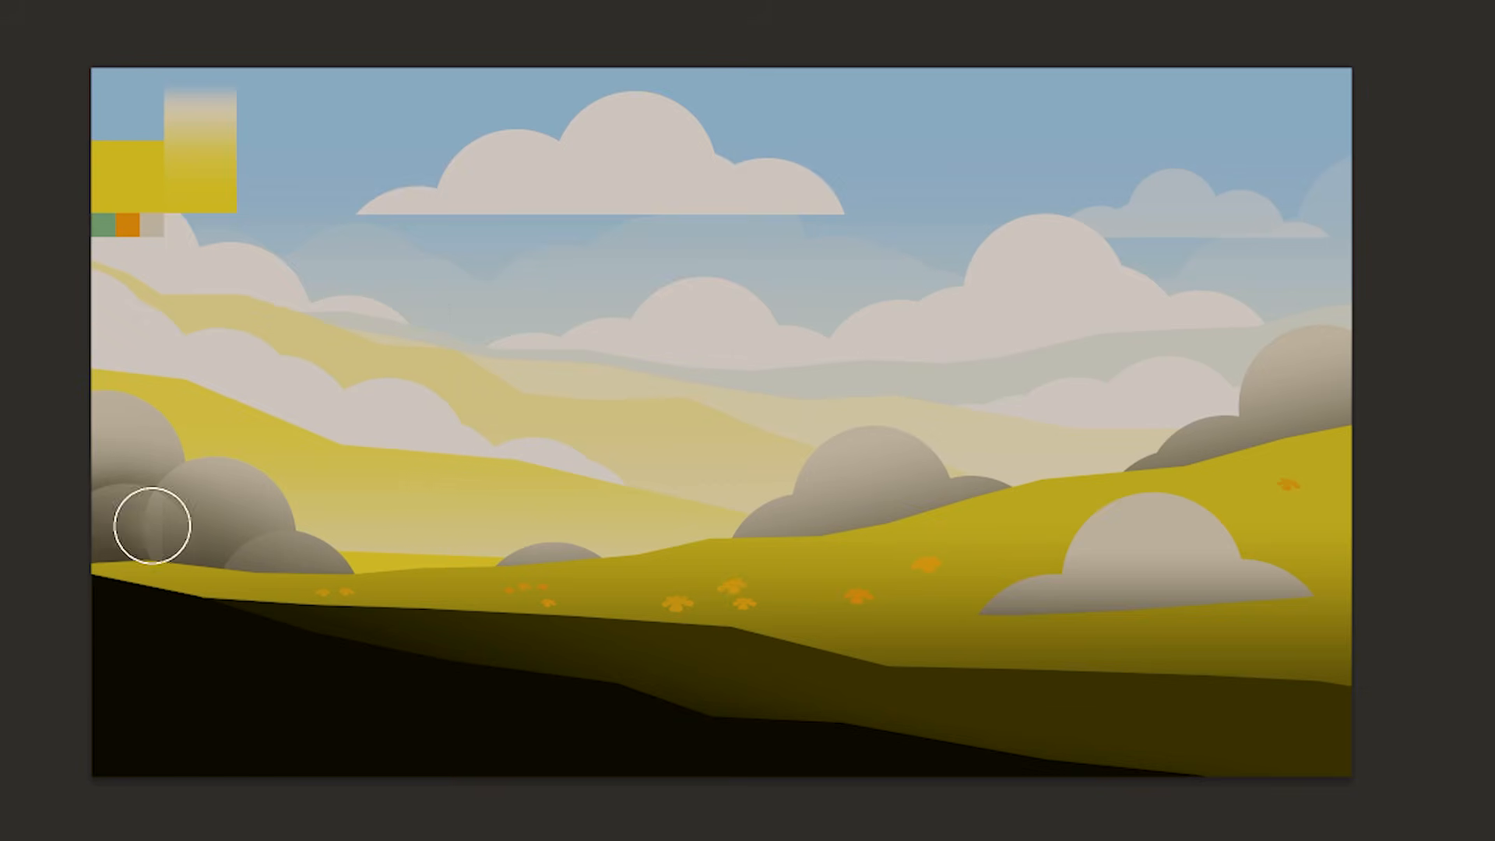
{"action": "key", "text": "v"}
{"action": "left_click_drag", "start_coordinate": [279, 558], "coordinate": [300, 558]}
{"action": "key", "text": "ctrl+z"}
Copy the puff shading onto the middle and right beige clouds behind the hill, shaping separate round puffs
{"action": "key", "text": "v"}
{"action": "mouse_move", "coordinate": [428, 484]}
{"action": "left_mouse_down"}
{"action": "mouse_move", "coordinate": [691, 484]}
{"action": "mouse_move", "coordinate": [932, 427]}
{"action": "left_mouse_up"}
{"action": "mouse_move", "coordinate": [856, 549]}
{"action": "left_mouse_down"}
{"action": "mouse_move", "coordinate": [1277, 557]}
{"action": "mouse_move", "coordinate": [1281, 476]}
{"action": "mouse_move", "coordinate": [423, 538]}
{"action": "left_mouse_up"}
{"action": "mouse_move", "coordinate": [950, 604]}
{"action": "left_mouse_down"}
{"action": "mouse_move", "coordinate": [1078, 561]}
{"action": "mouse_move", "coordinate": [855, 615]}
{"action": "mouse_move", "coordinate": [591, 617]}
{"action": "left_mouse_up"}
{"action": "left_click_drag", "start_coordinate": [930, 519], "coordinate": [985, 501]}
{"action": "mouse_move", "coordinate": [920, 658]}
{"action": "left_mouse_down"}
{"action": "mouse_move", "coordinate": [1203, 676]}
{"action": "mouse_move", "coordinate": [1355, 627]}
{"action": "left_mouse_up"}
{"action": "mouse_move", "coordinate": [1330, 576]}
{"action": "left_mouse_down"}
{"action": "mouse_move", "coordinate": [1330, 629]}
{"action": "mouse_move", "coordinate": [1169, 653]}
{"action": "left_mouse_up"}
Move the shaded beige cloud in front of the hill to the right, partly past the canvas edge
{"action": "left_click", "coordinate": [1159, 507], "text": "ctrl"}
{"action": "left_click_drag", "start_coordinate": [1372, 471], "coordinate": [1445, 441]}
{"action": "left_click_drag", "start_coordinate": [1263, 534], "coordinate": [1456, 532]}
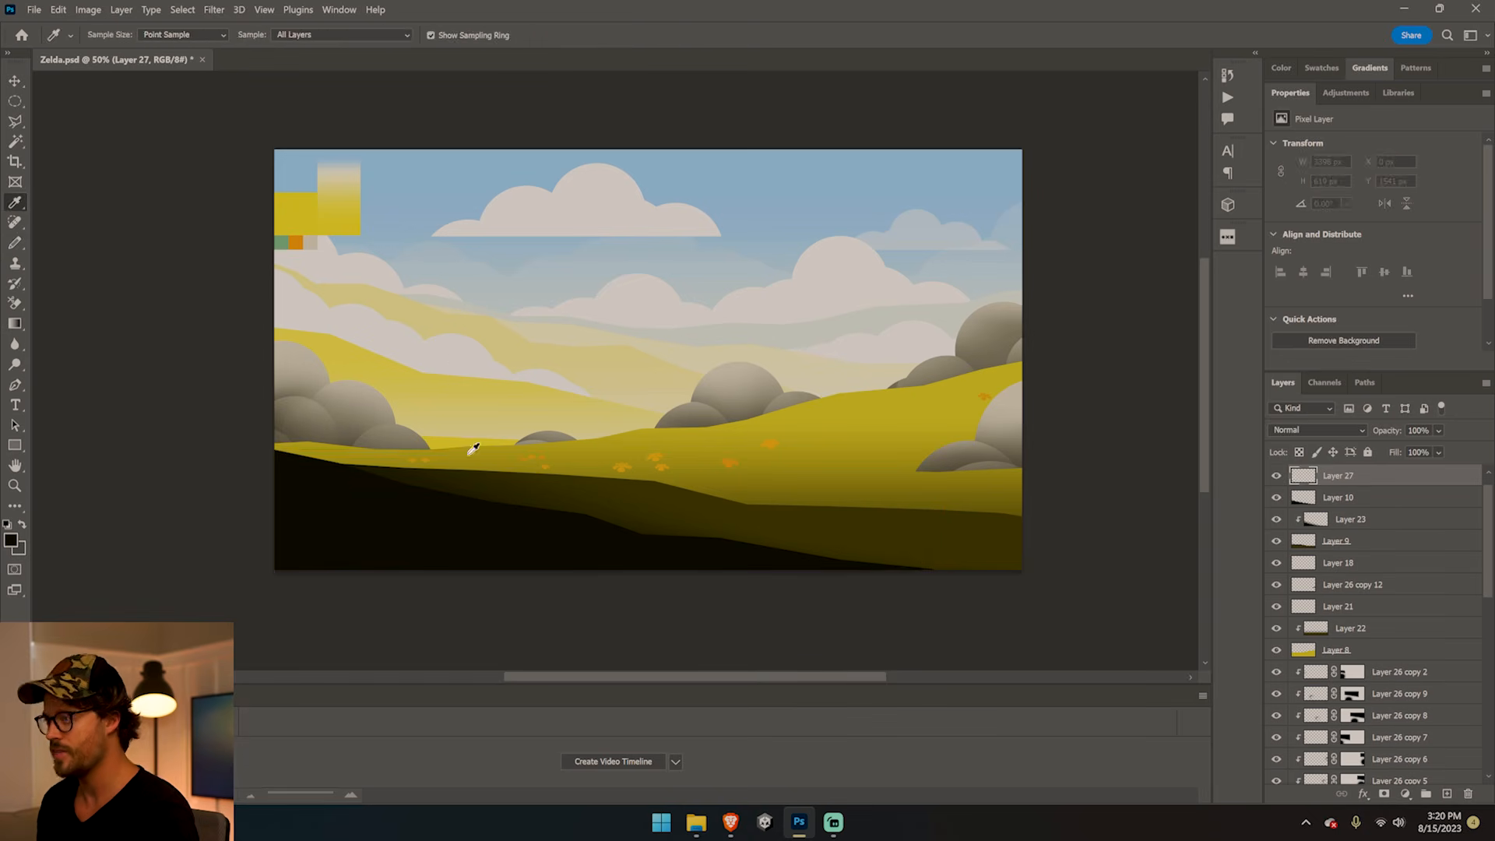
Add black rounded bushes along both lower corners of the foreground on their own layer
{"action": "left_click", "coordinate": [246, 465]}
{"action": "left_click", "coordinate": [323, 507]}
{"action": "left_click", "coordinate": [398, 544]}
{"action": "left_click", "coordinate": [825, 611]}
{"action": "left_click", "coordinate": [896, 600]}
{"action": "left_click", "coordinate": [985, 573]}
Select the near yellow hill's layer and choose the Grass Block-in brush for painting on it
{"action": "key", "text": "v"}
{"action": "left_click", "coordinate": [83, 481]}
{"action": "key", "text": "b"}
{"action": "right_click", "coordinate": [83, 481]}
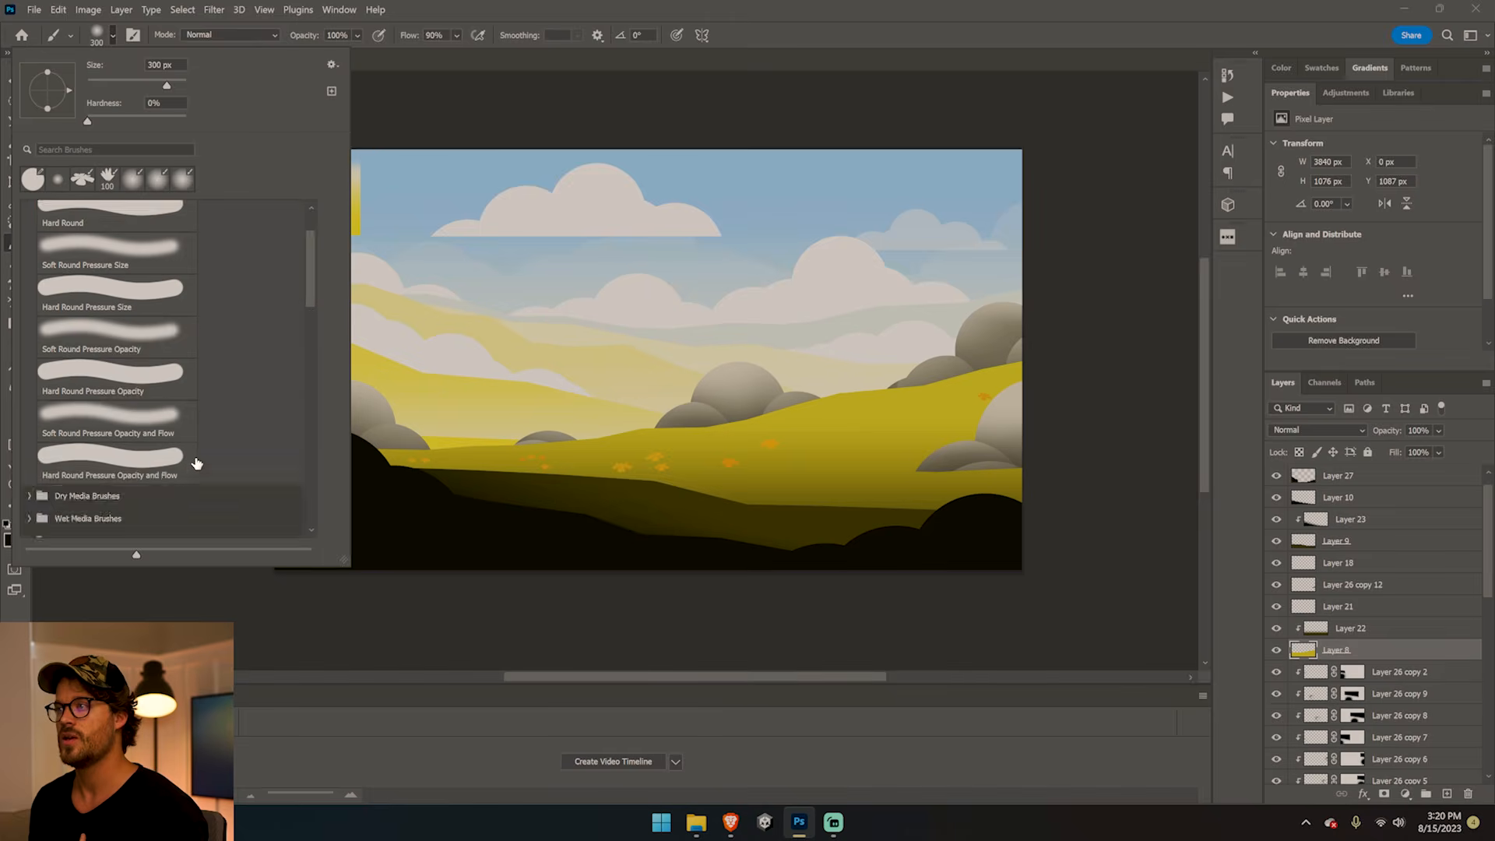
{"action": "scroll", "coordinate": [188, 463], "scroll_direction": "down", "scroll_amount": 3}
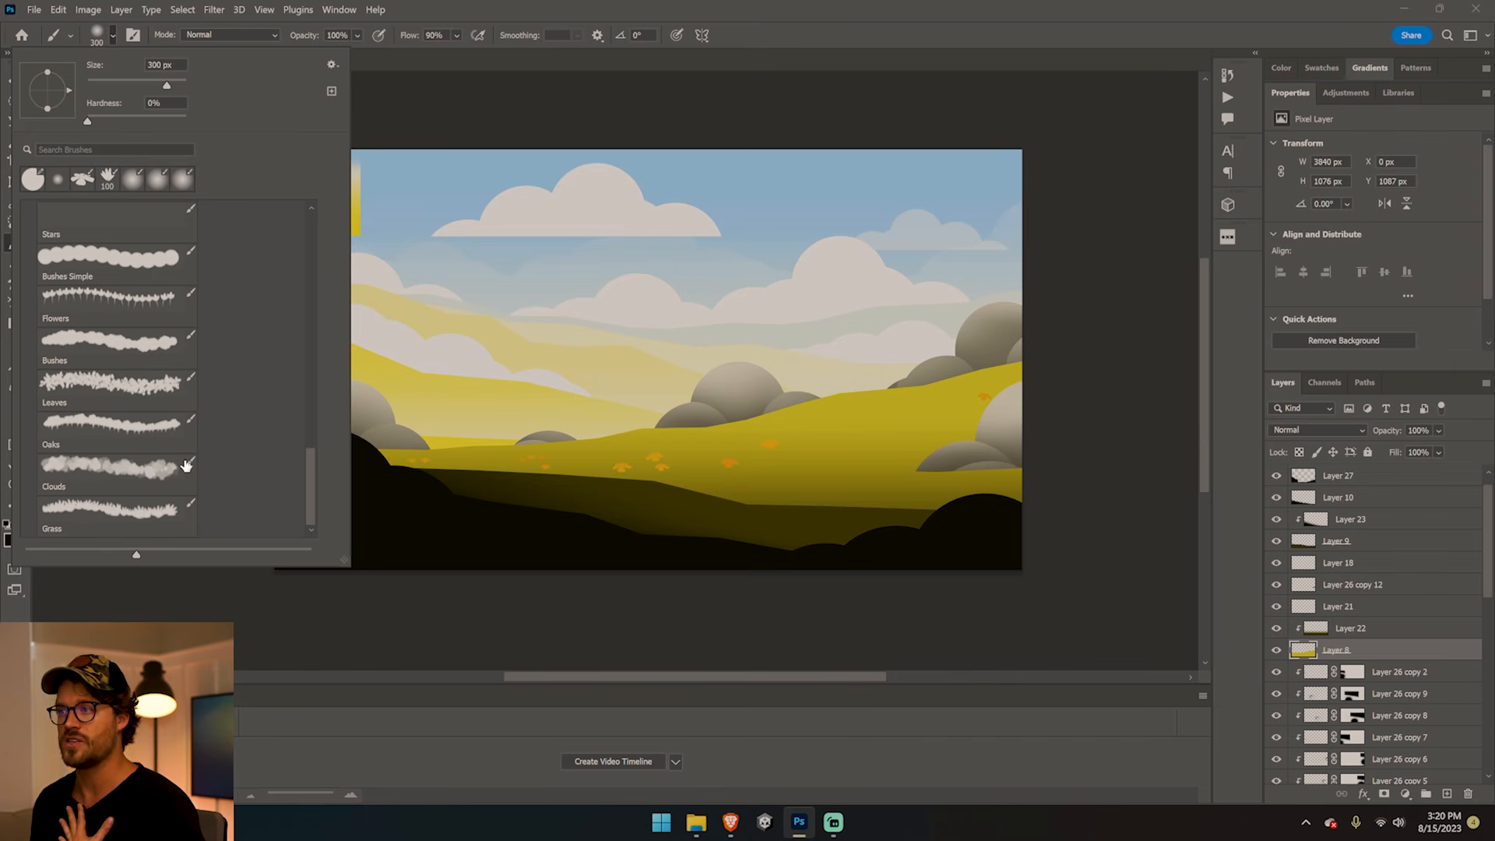
{"action": "scroll", "coordinate": [172, 444], "scroll_direction": "up", "scroll_amount": 4}
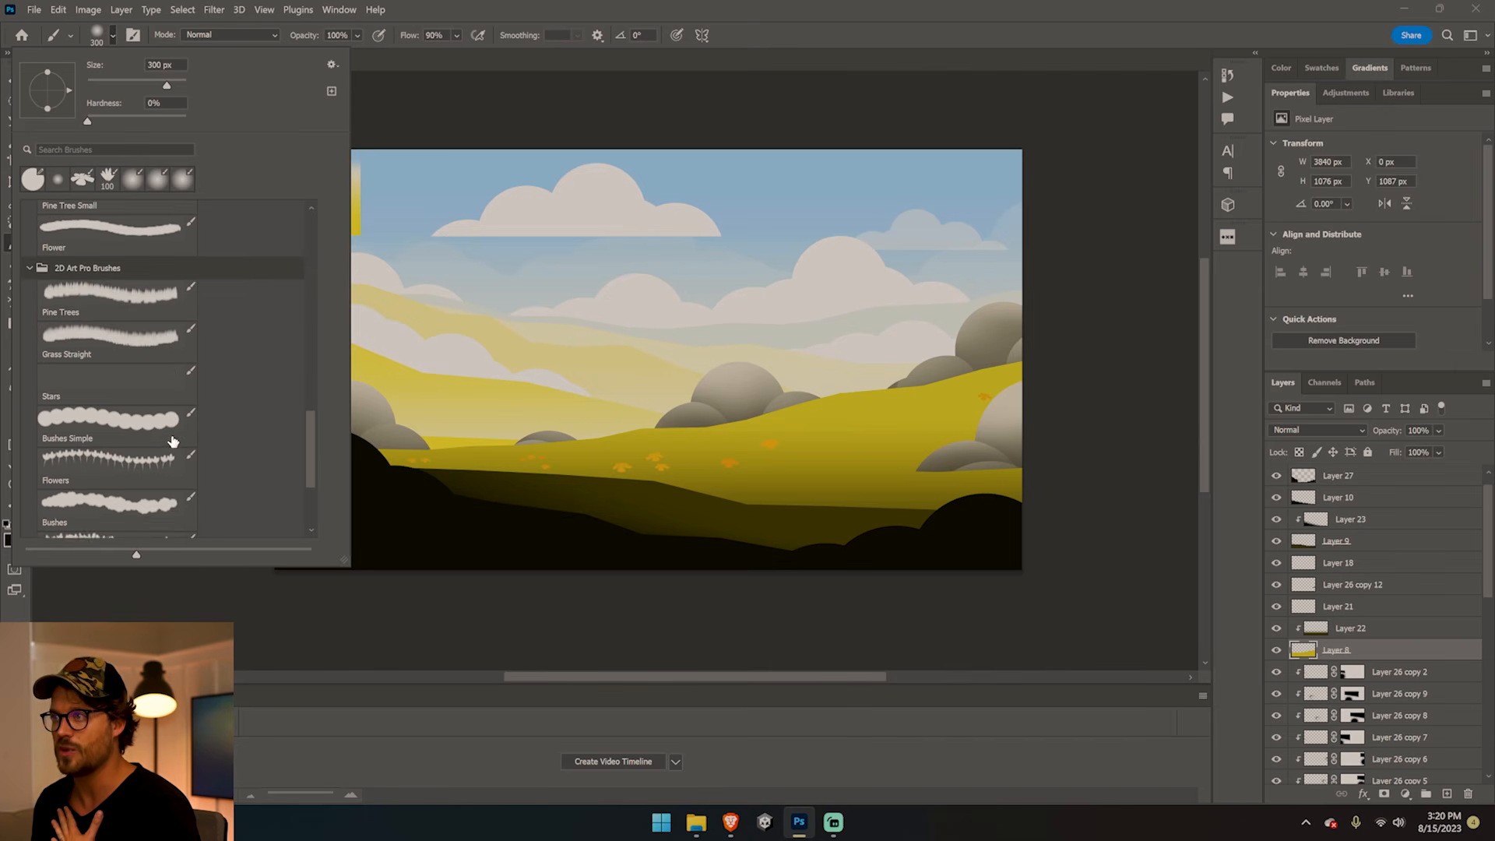
{"action": "scroll", "coordinate": [172, 441], "scroll_direction": "up", "scroll_amount": 3}
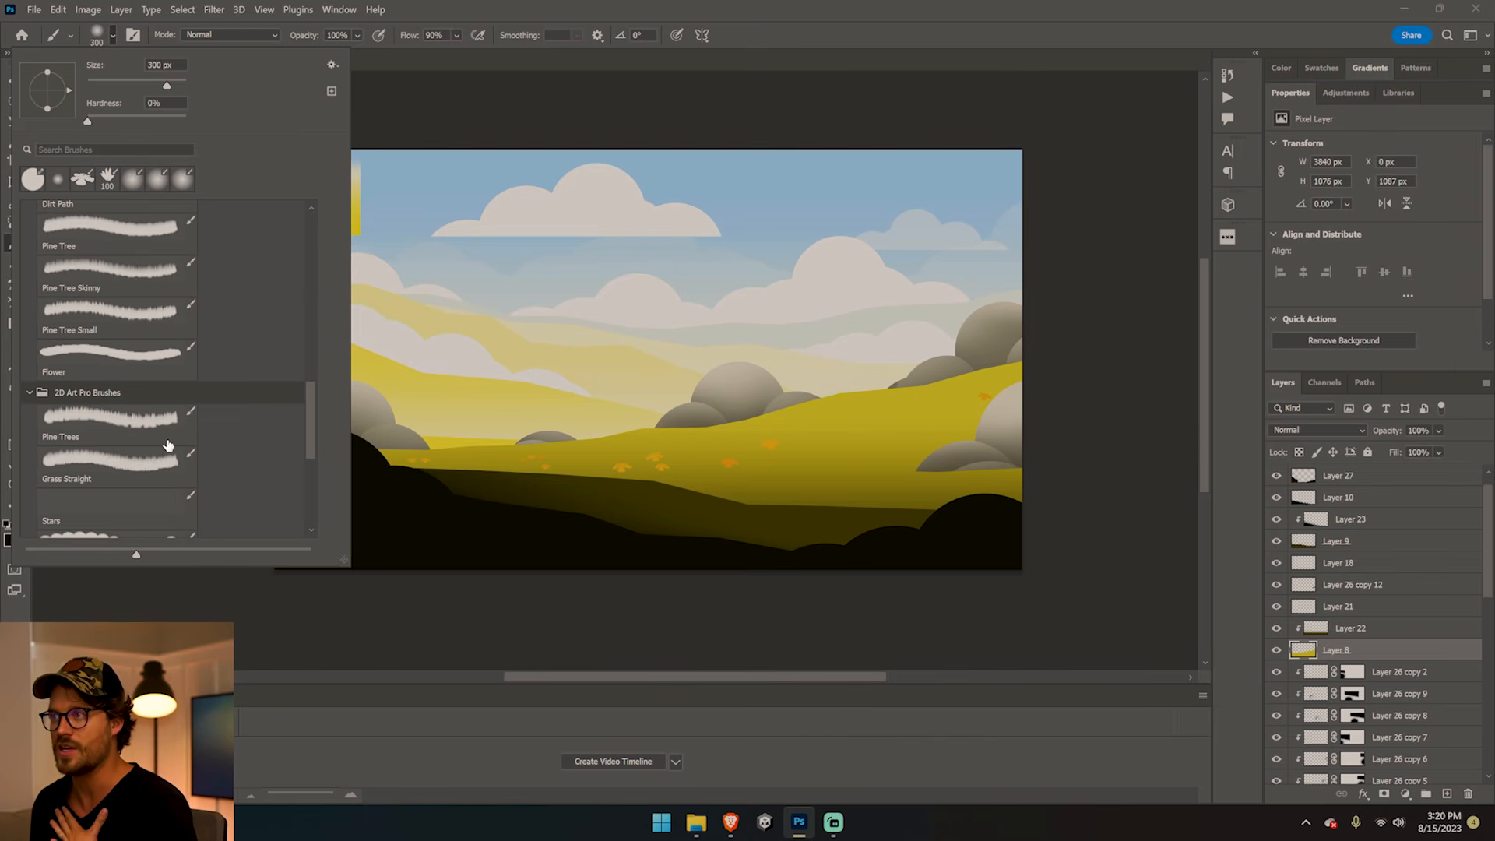
{"action": "scroll", "coordinate": [169, 442], "scroll_direction": "up", "scroll_amount": 2}
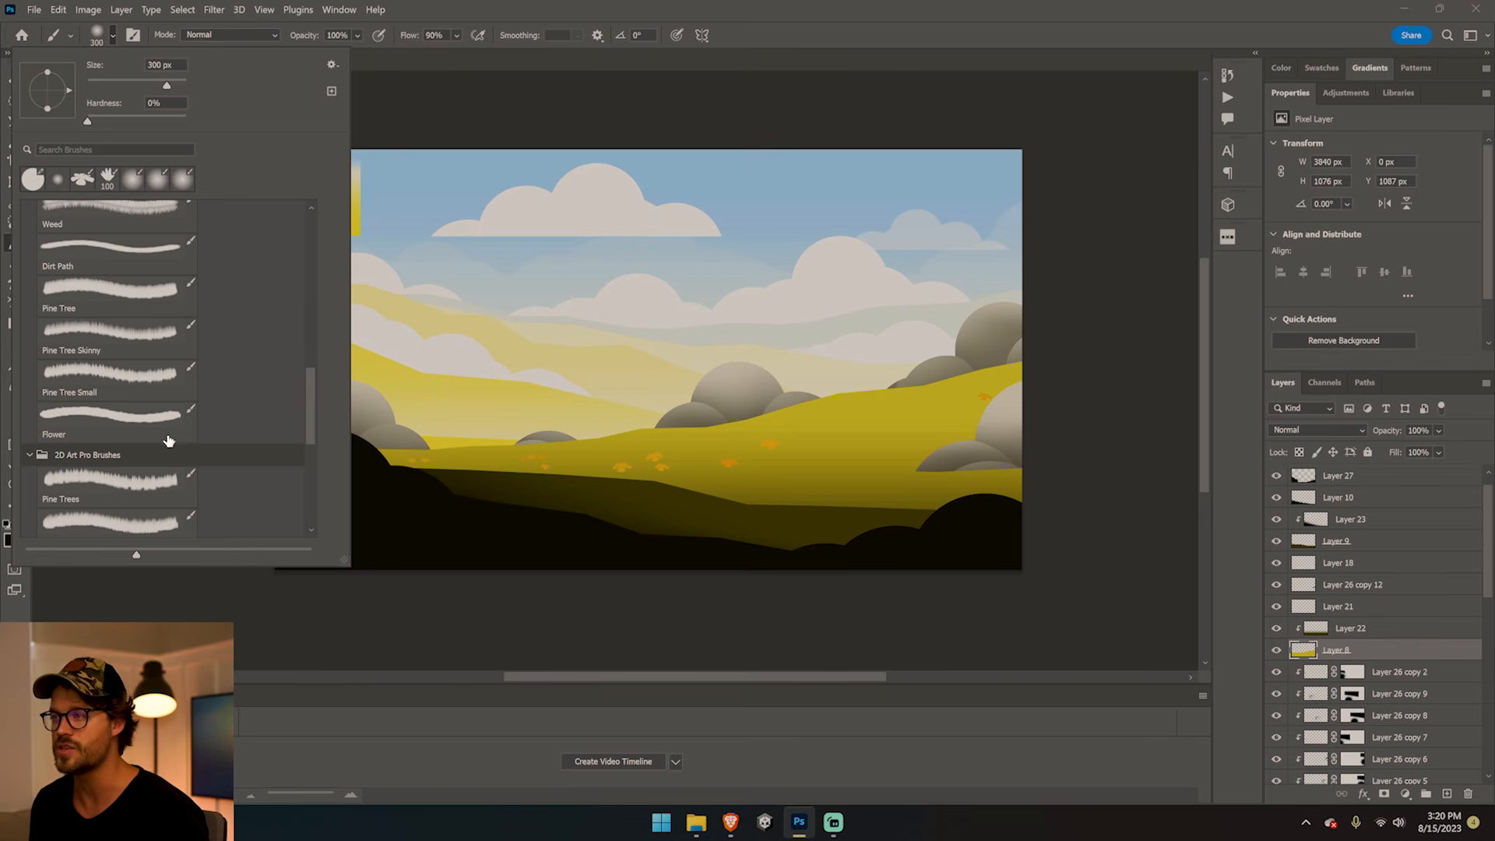
{"action": "scroll", "coordinate": [170, 436], "scroll_direction": "up", "scroll_amount": 5}
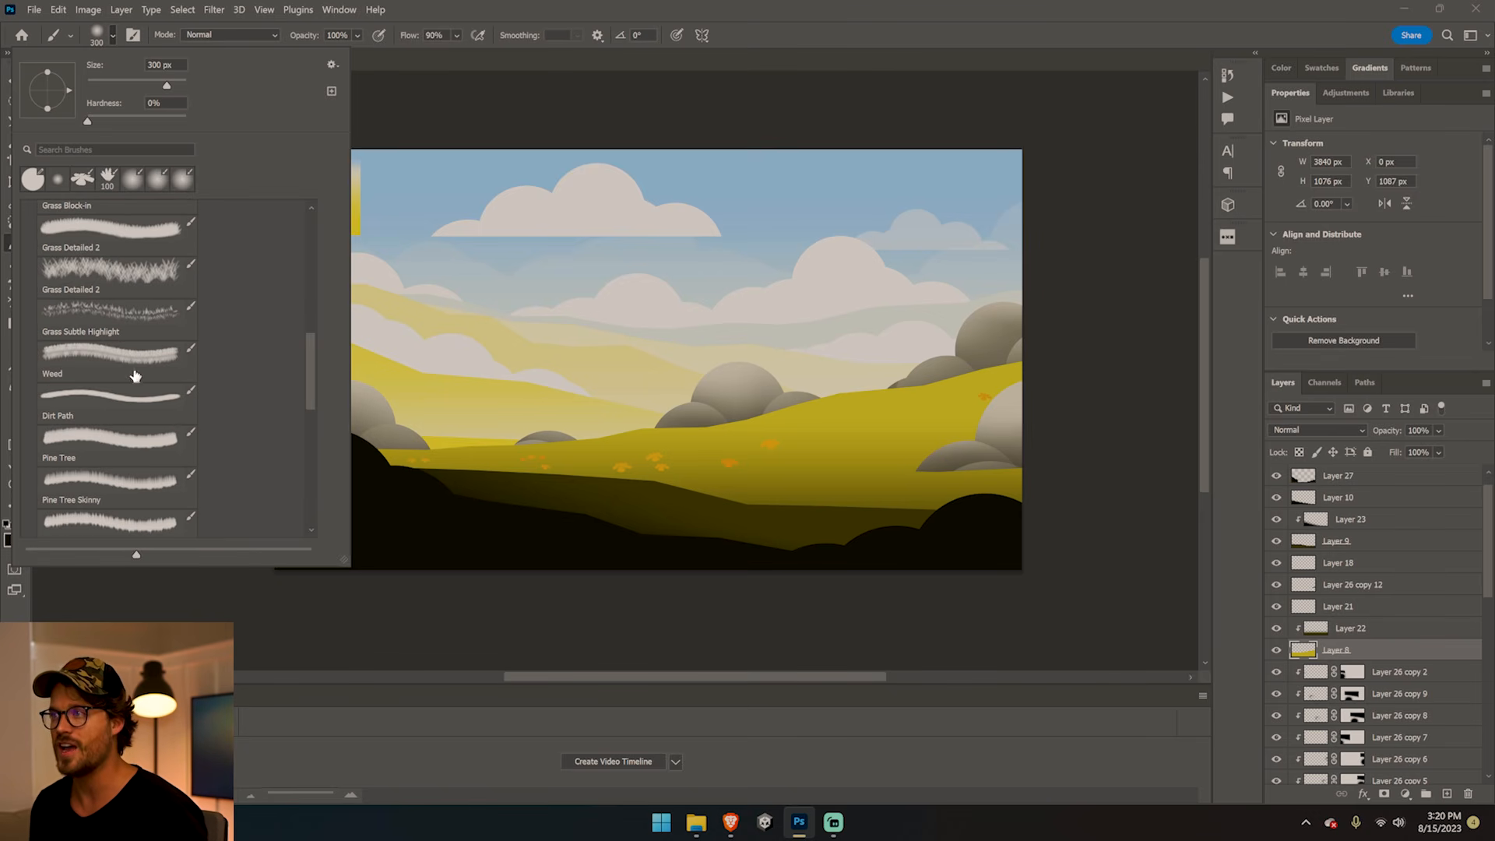
{"action": "scroll", "coordinate": [134, 376], "scroll_direction": "up", "scroll_amount": 2}
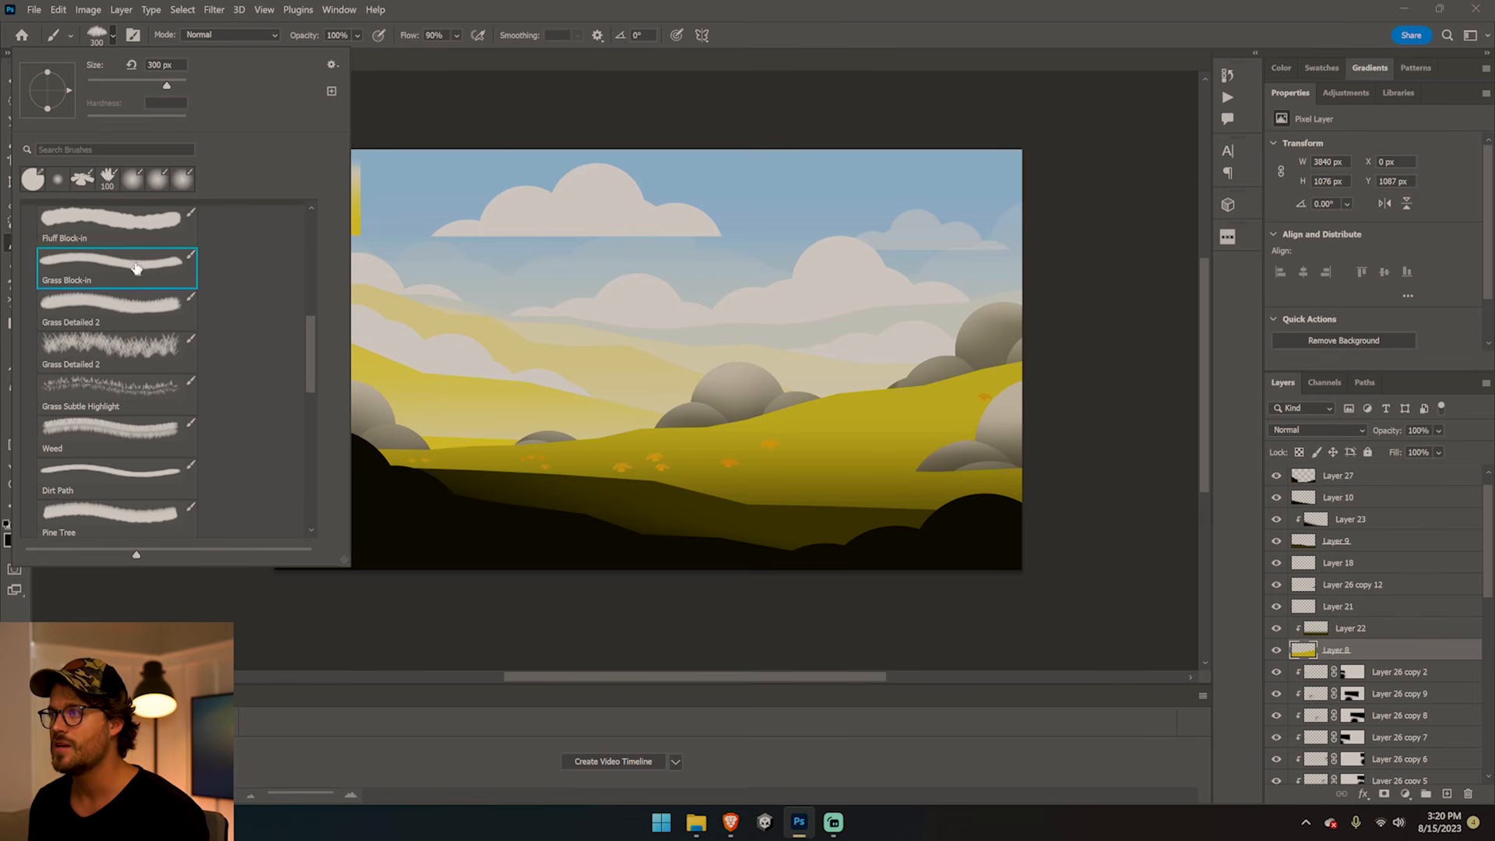
Sample the near hill's yellow and paint the first grass tuft on its ridge
{"action": "left_click", "coordinate": [834, 424]}
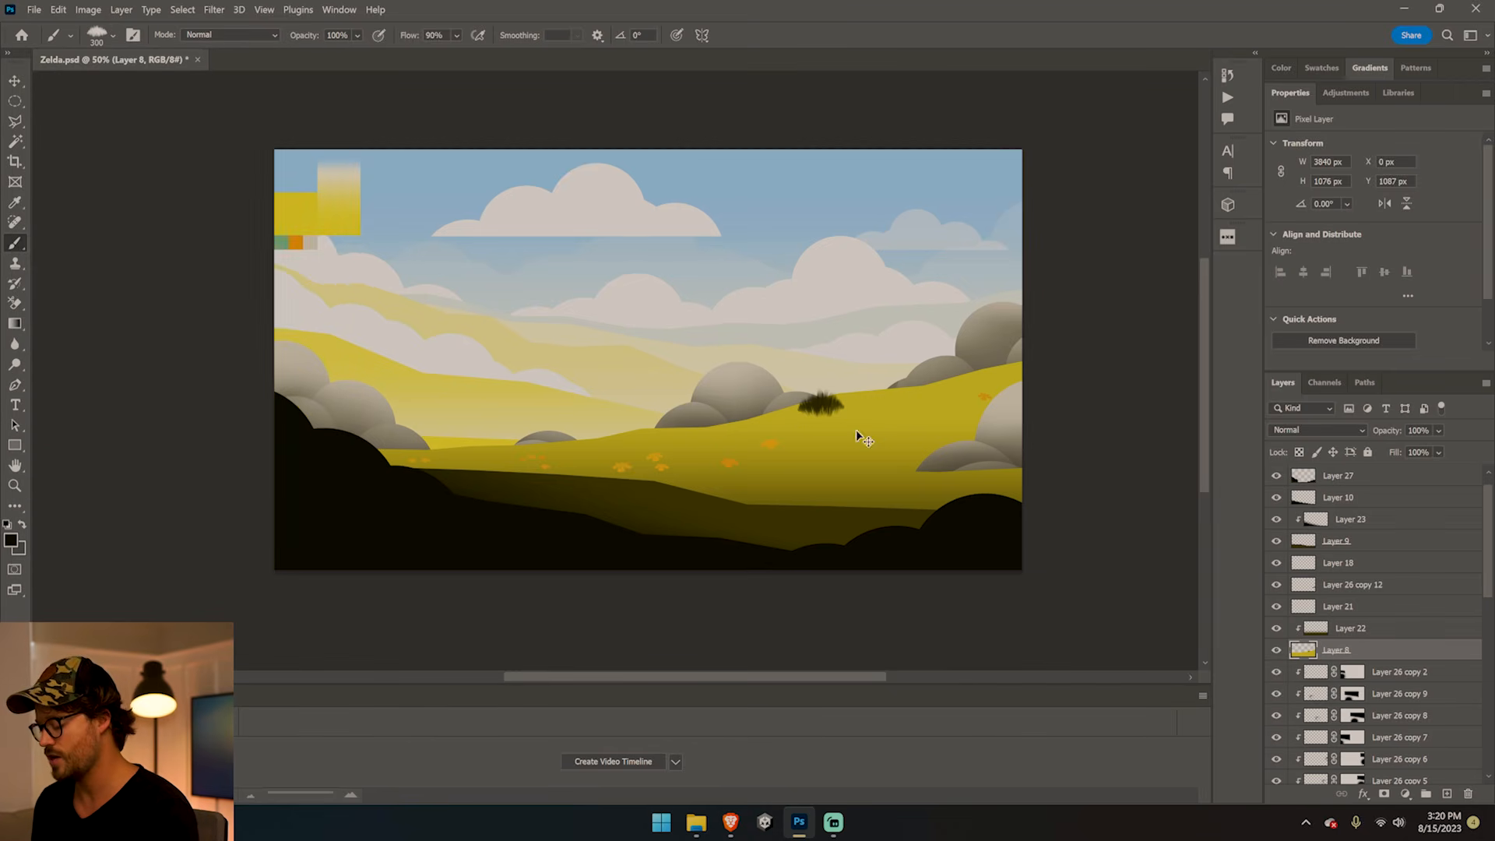
{"action": "key", "text": "ctrl+z"}
{"action": "key", "text": "i"}
{"action": "left_click_drag", "start_coordinate": [867, 398], "coordinate": [865, 394]}
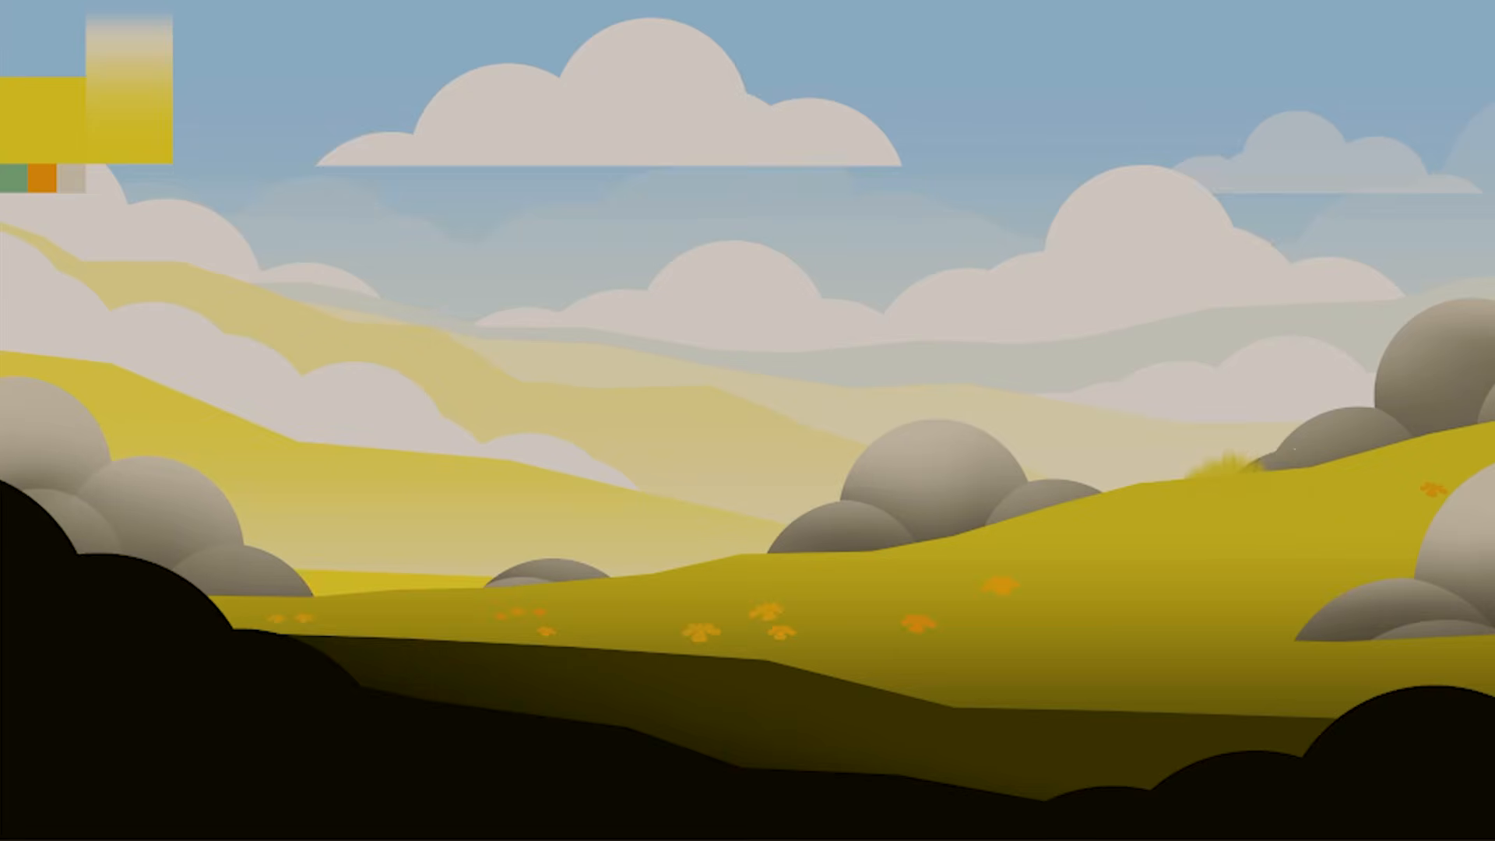
{"action": "left_click", "coordinate": [339, 9]}
{"action": "left_click", "coordinate": [363, 160]}
{"action": "left_click", "coordinate": [1361, 240]}
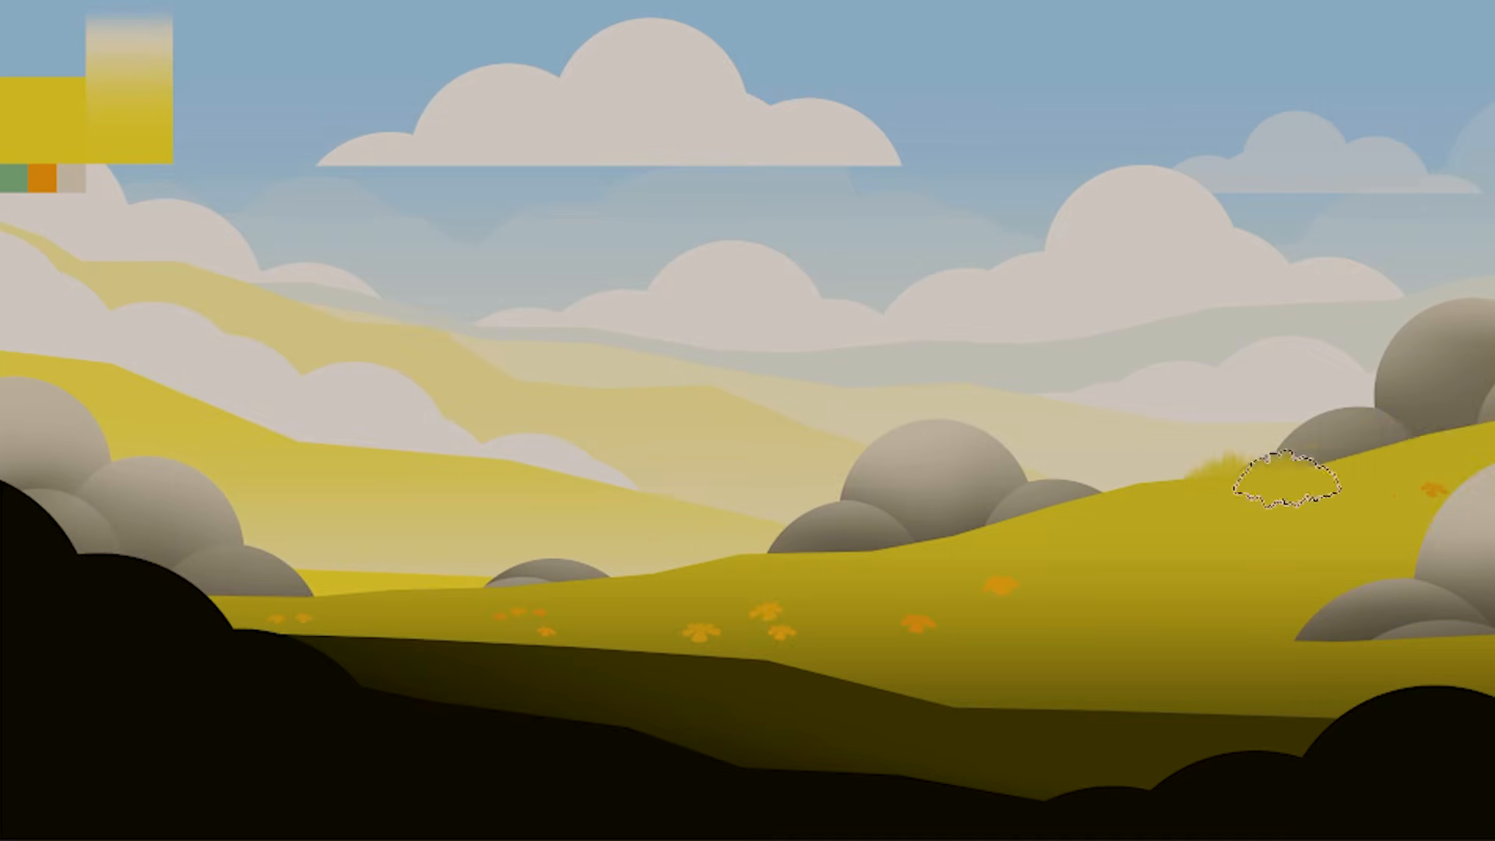
Paint grass blades along the whole ridge of the near yellow hill and over the base of the right foreground rocks
{"action": "mouse_move", "coordinate": [1286, 479]}
{"action": "left_mouse_down"}
{"action": "mouse_move", "coordinate": [968, 551]}
{"action": "mouse_move", "coordinate": [524, 608]}
{"action": "mouse_move", "coordinate": [234, 627]}
{"action": "mouse_move", "coordinate": [187, 615]}
{"action": "left_mouse_up"}
{"action": "key", "text": "ctrl+z"}
{"action": "left_click_drag", "start_coordinate": [1489, 413], "coordinate": [1401, 434]}
{"action": "key", "text": "v"}
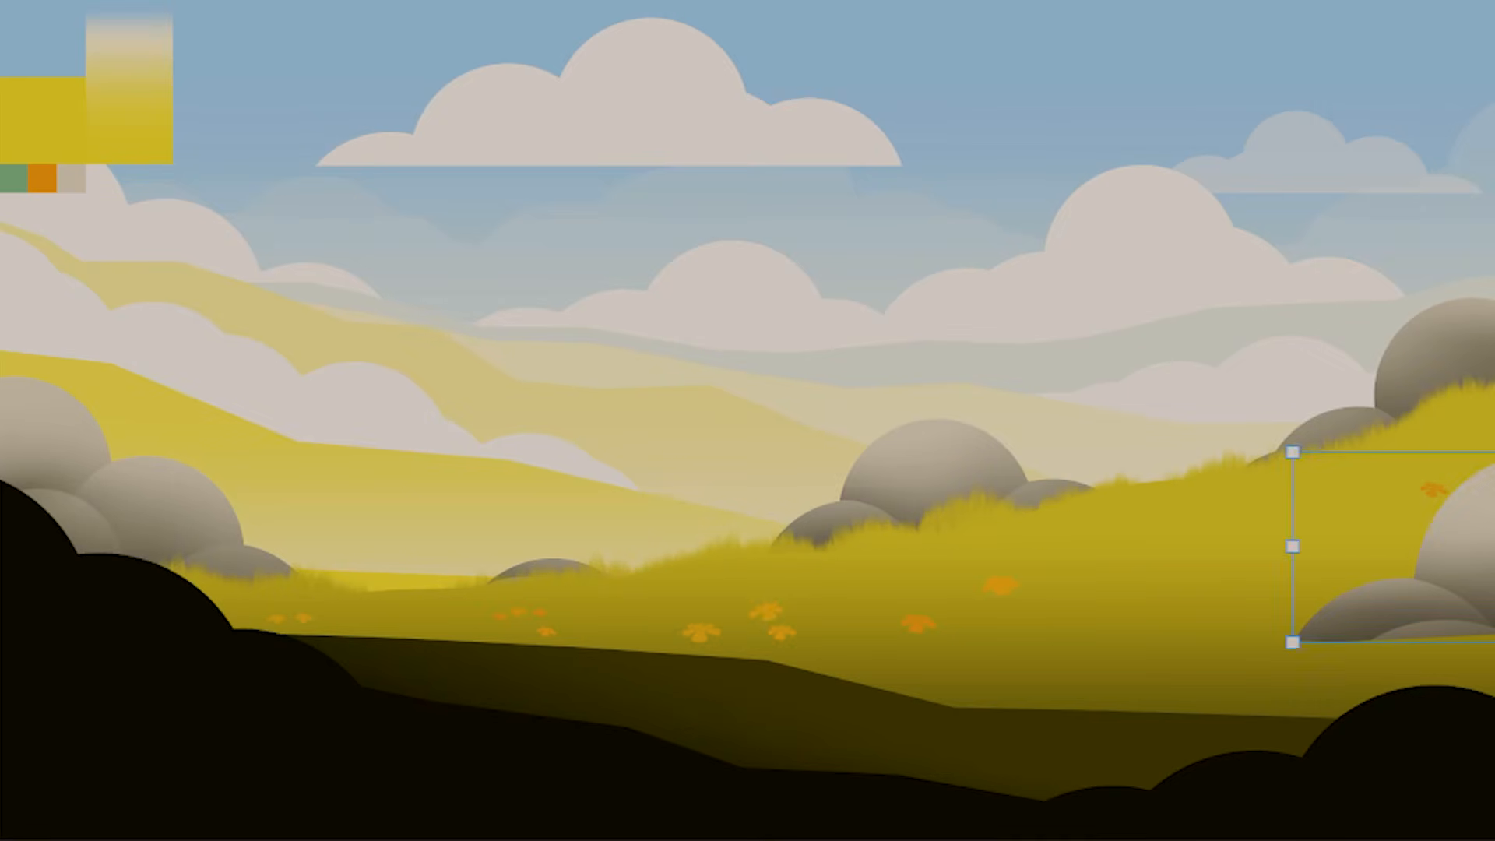
{"action": "left_click_drag", "start_coordinate": [1394, 656], "coordinate": [1487, 629]}
Enlarge the grass brush and paint dark grass along the upper edges of both dark foreground slopes in their own colours
{"action": "left_click", "coordinate": [802, 677], "text": "ctrl"}
{"action": "left_click", "coordinate": [801, 673], "text": "alt"}
{"action": "key", "text": "bracketright"}
{"action": "key", "text": "bracketright"}
{"action": "key", "text": "bracketright"}
{"action": "key", "text": "bracketright"}
{"action": "left_click_drag", "start_coordinate": [1028, 724], "coordinate": [1411, 744]}
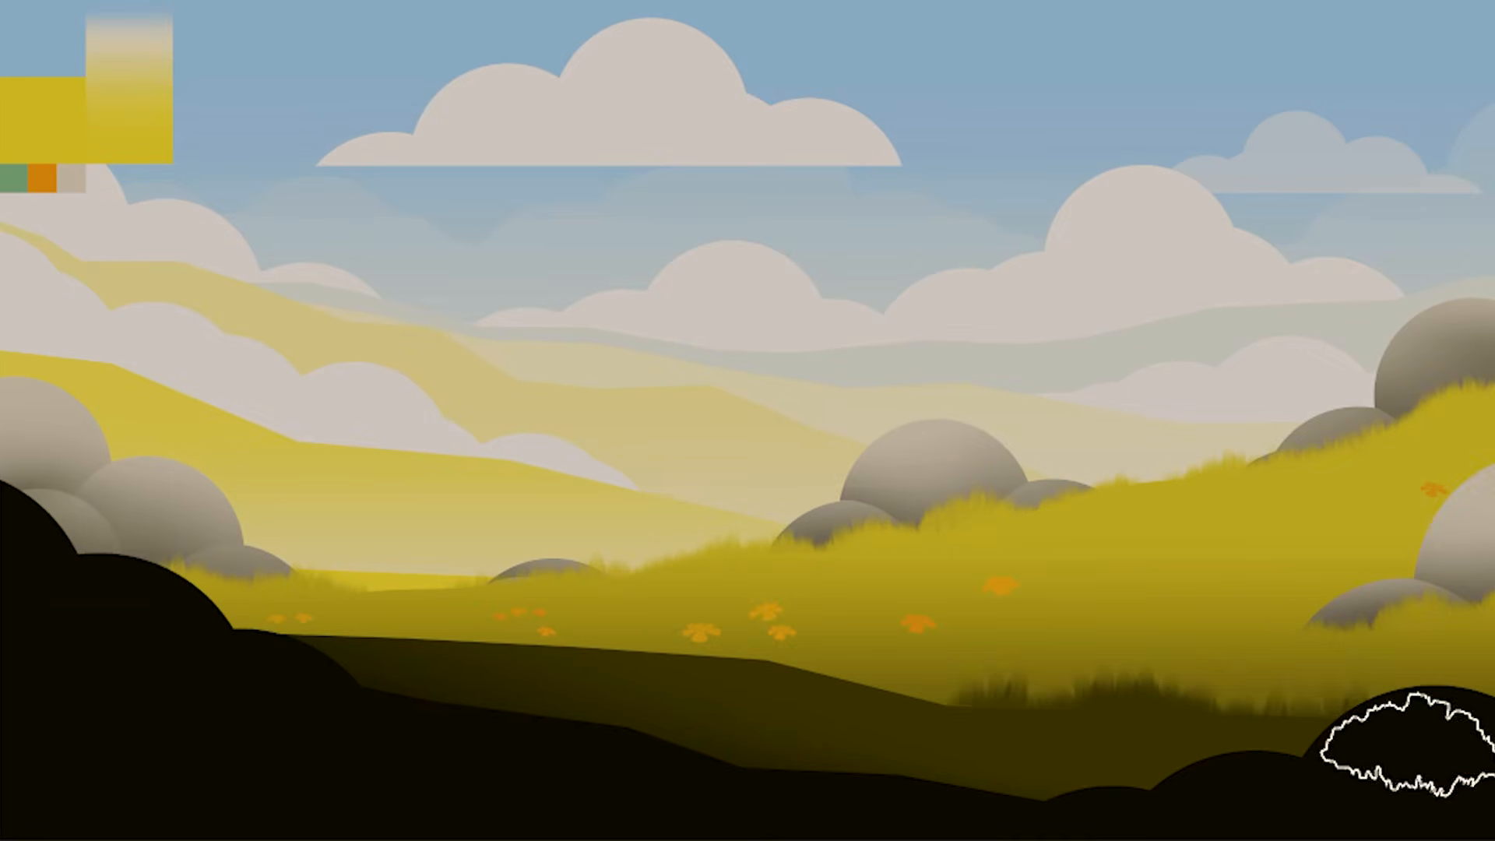
{"action": "left_click_drag", "start_coordinate": [304, 658], "coordinate": [887, 712]}
{"action": "left_click_drag", "start_coordinate": [335, 686], "coordinate": [1000, 830]}
Blend the left and right clouds between the hills into the haze with Color Overlay, using 44% opacity on the right one
{"action": "key", "text": "v"}
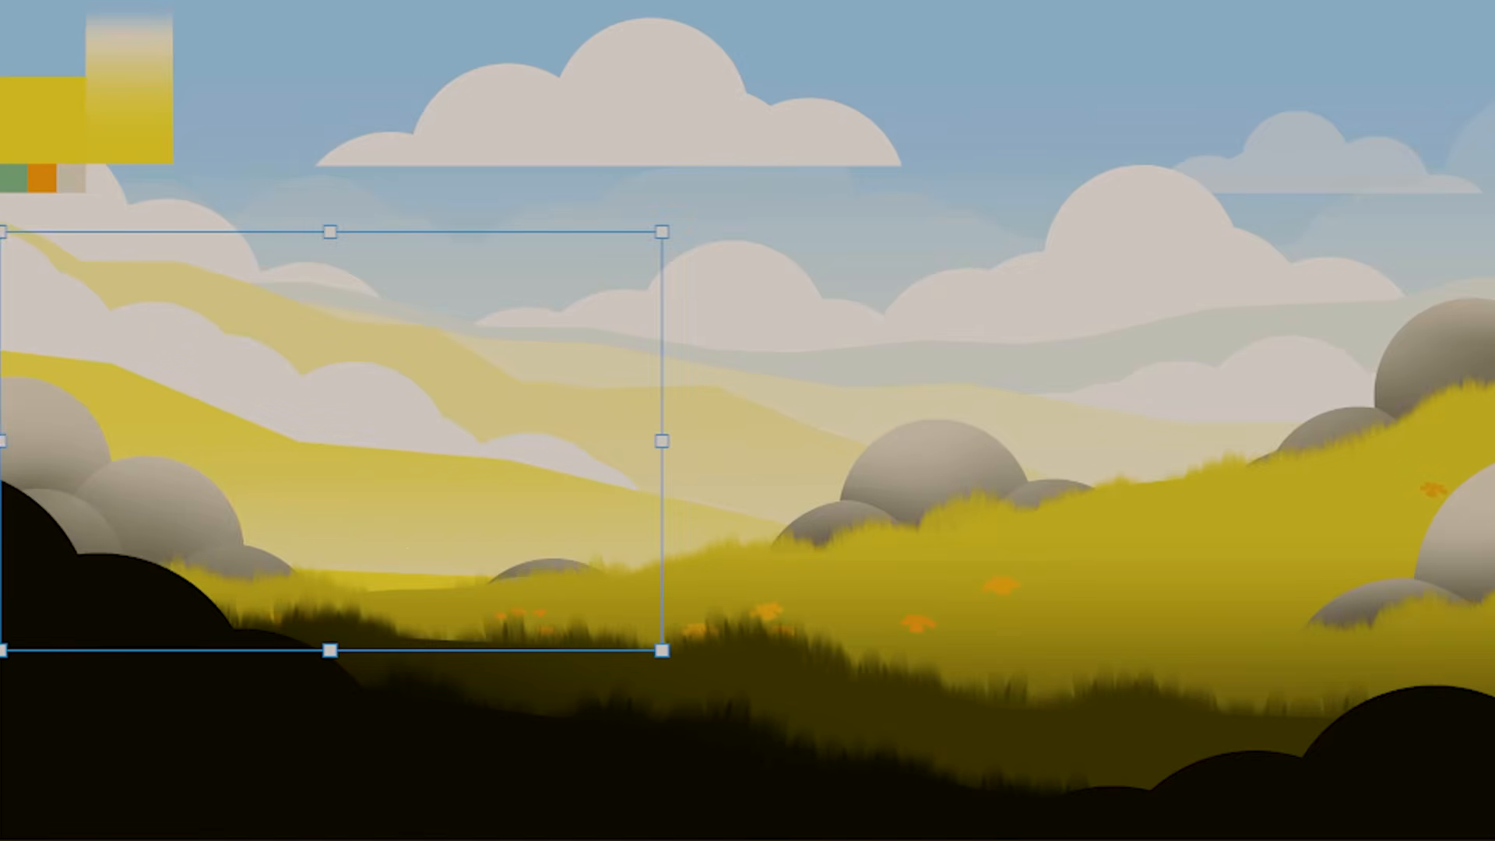
{"action": "left_click", "coordinate": [1269, 572]}
{"action": "left_click", "coordinate": [1328, 530]}
{"action": "left_click", "coordinate": [1048, 46]}
{"action": "key", "text": "Return"}
{"action": "key", "text": "Return"}
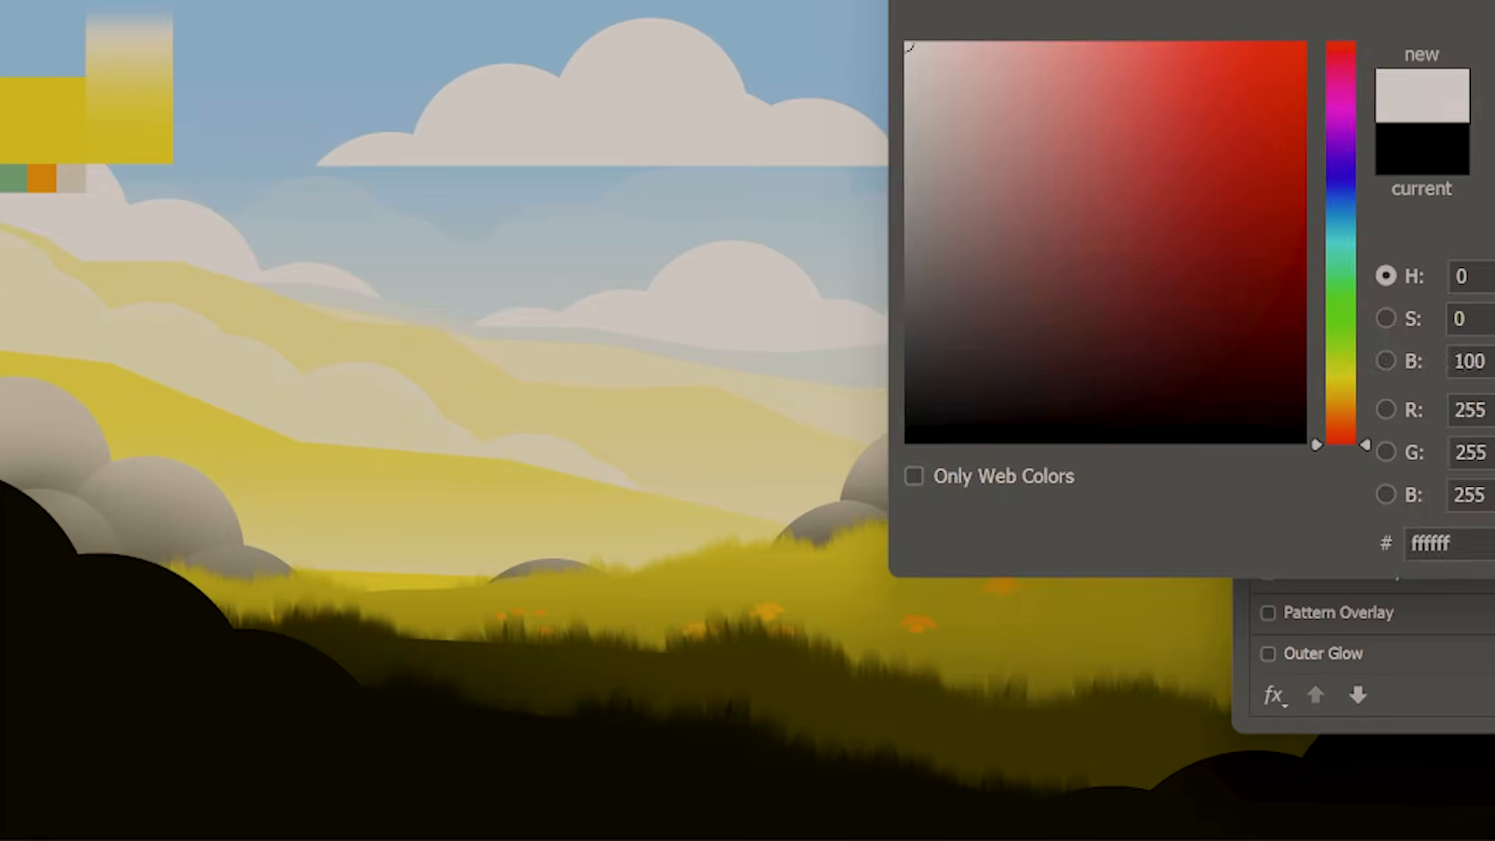
{"action": "key", "text": "Return"}
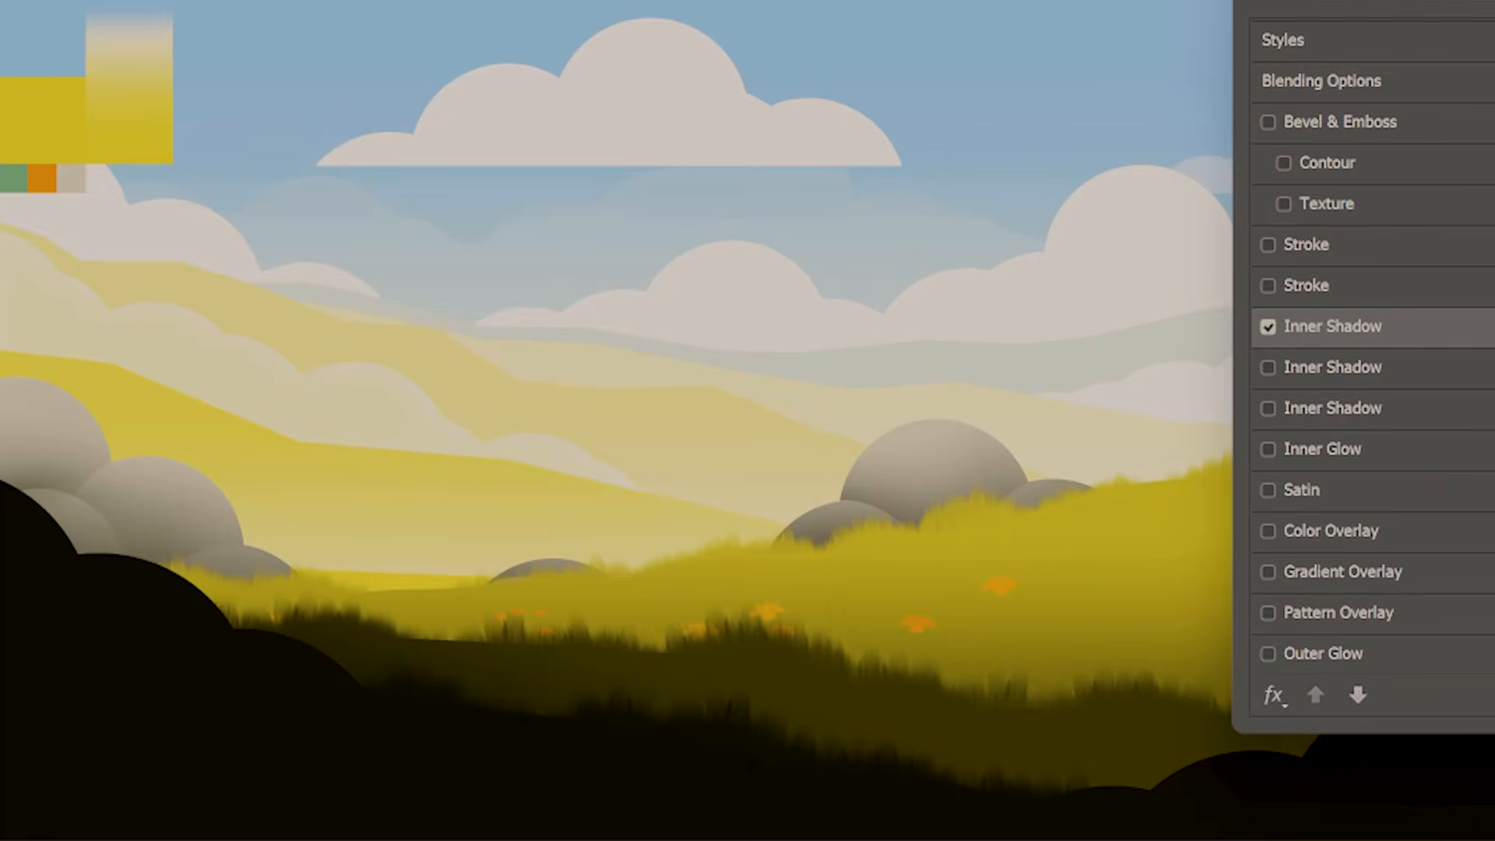
{"action": "key", "text": "Return"}
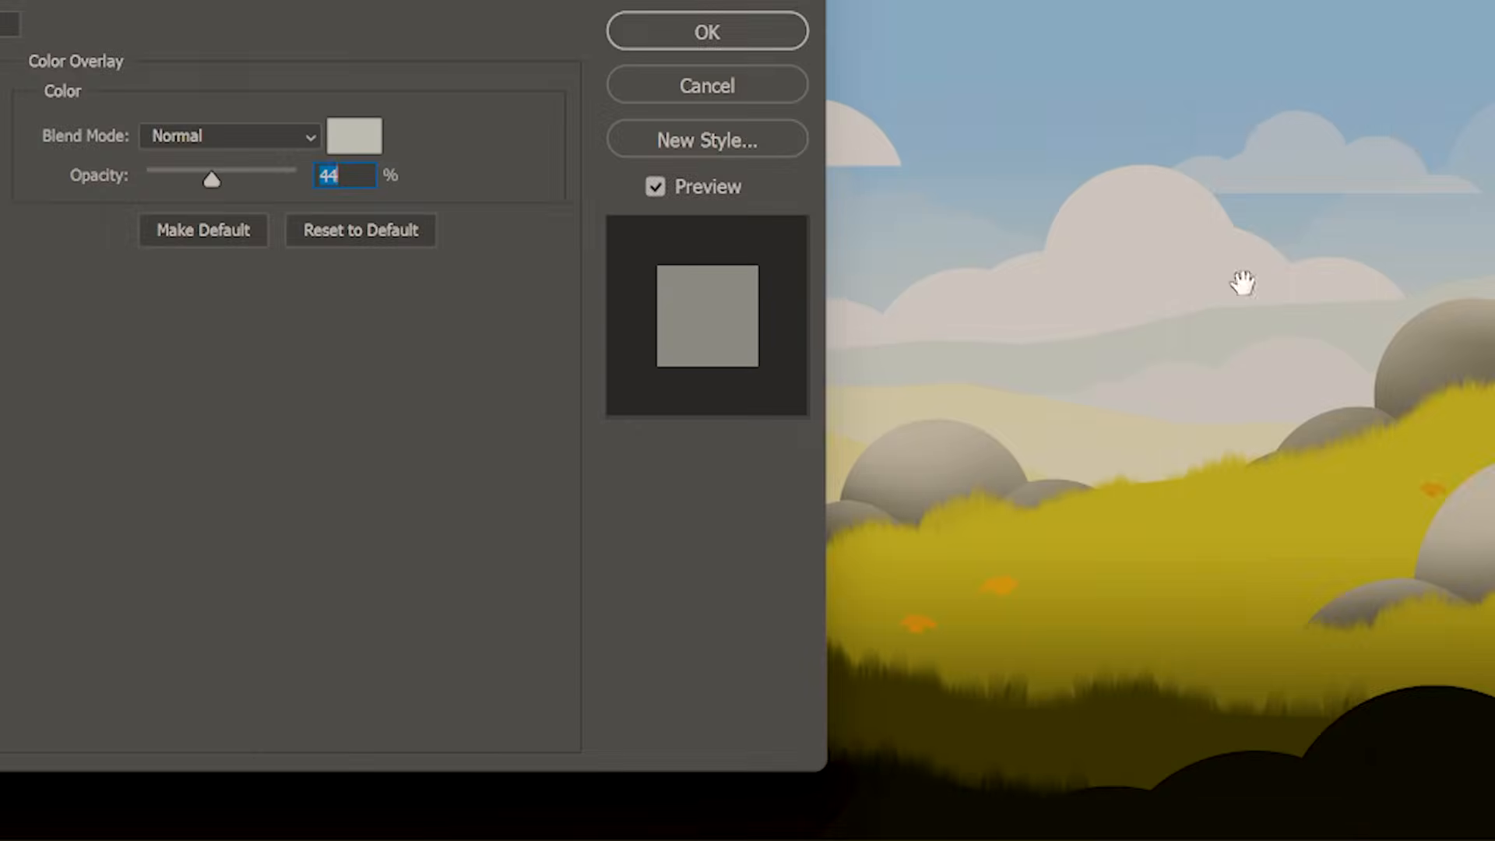
{"action": "key", "text": "Return"}
Fade the tallest puff of the uppermost cloud into the sky with a gradient
{"action": "left_click", "coordinate": [684, 95]}
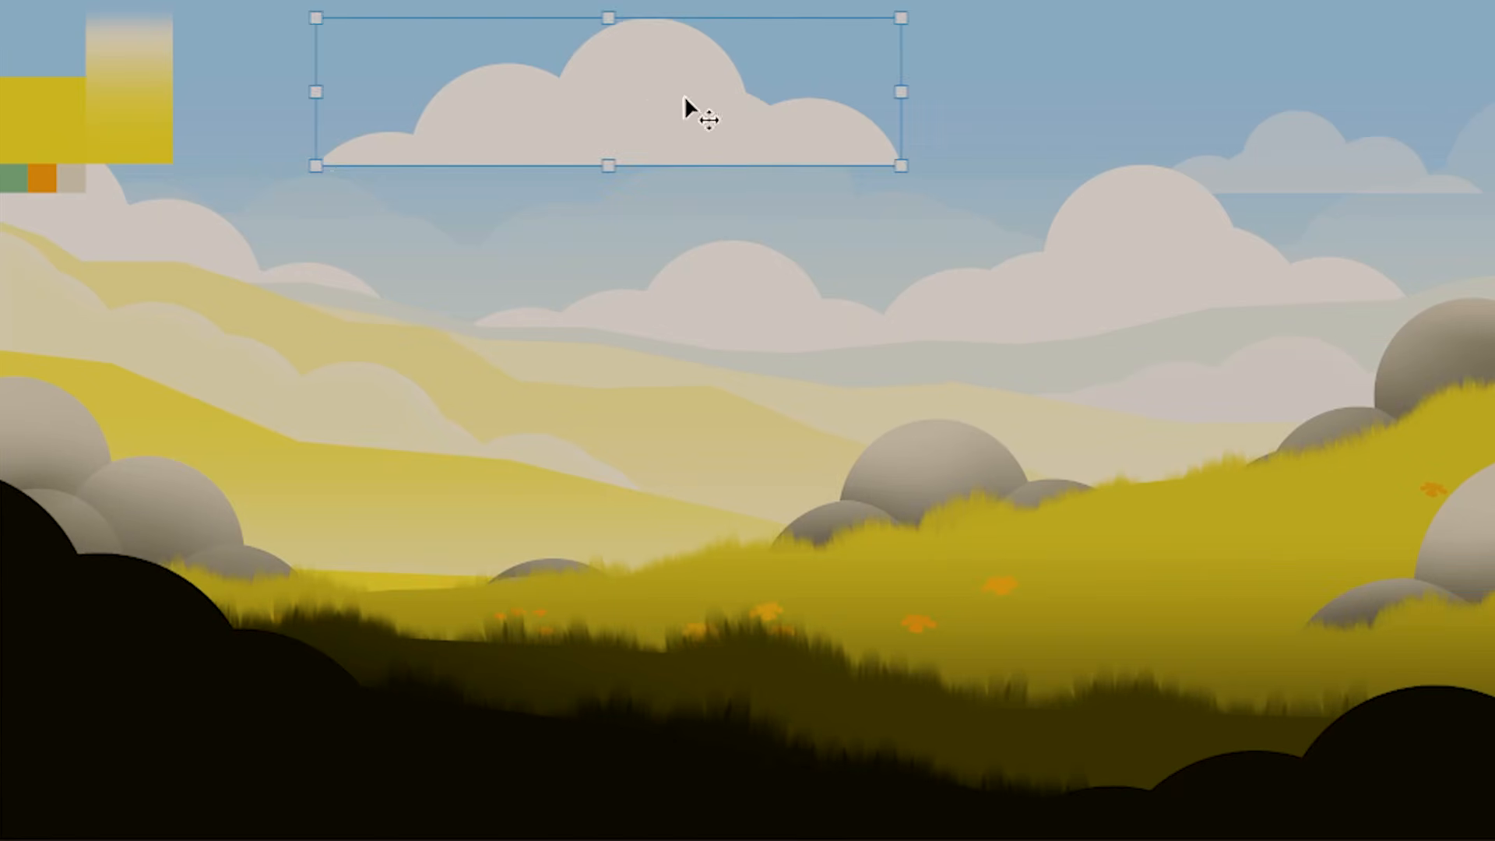
{"action": "key", "text": "g"}
{"action": "left_click_drag", "start_coordinate": [816, 77], "coordinate": [733, 220]}
{"action": "key", "text": "v"}
{"action": "left_click", "coordinate": [1013, 304], "text": "ctrl"}
{"action": "key", "text": "g"}
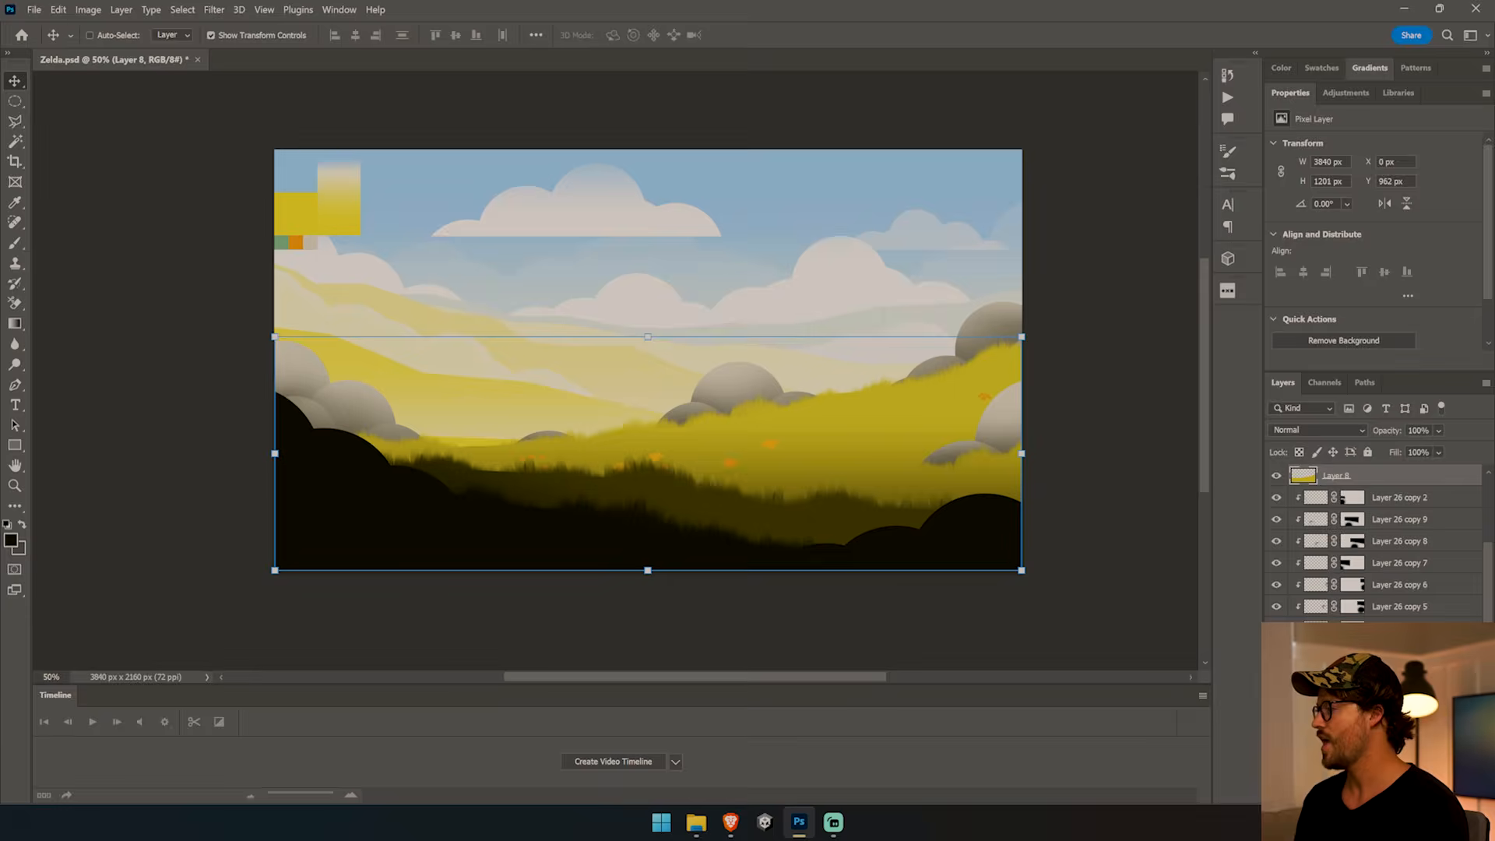
Add a new layer above the near hill's shading and clip it to the hill
{"action": "scroll", "coordinate": [1374, 541], "scroll_direction": "up", "scroll_amount": 2}
{"action": "left_click", "coordinate": [1392, 566]}
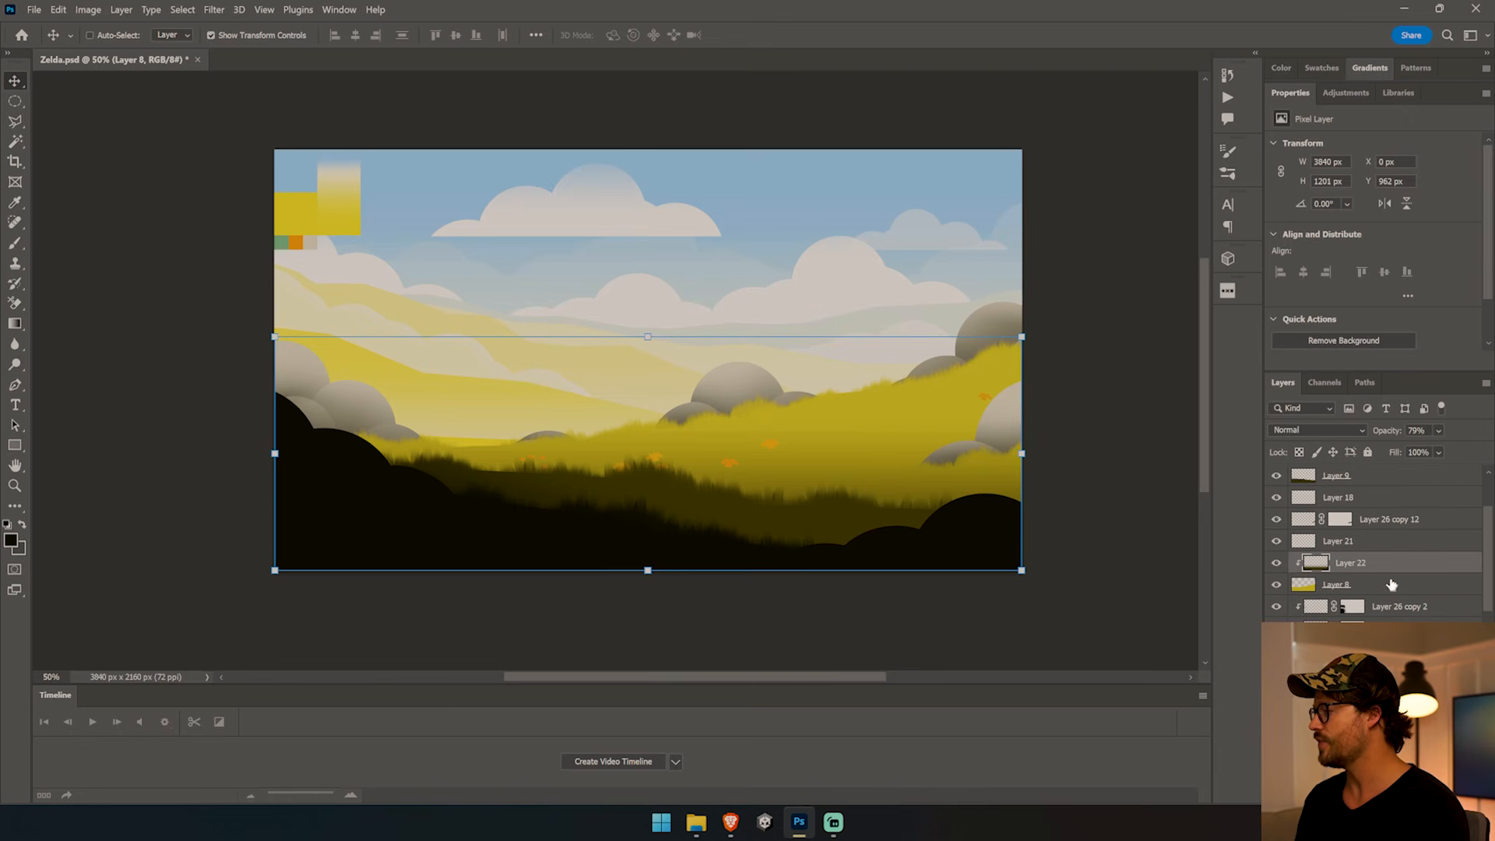
{"action": "left_click", "coordinate": [1422, 795]}
{"action": "left_click", "coordinate": [1385, 572], "text": "alt"}
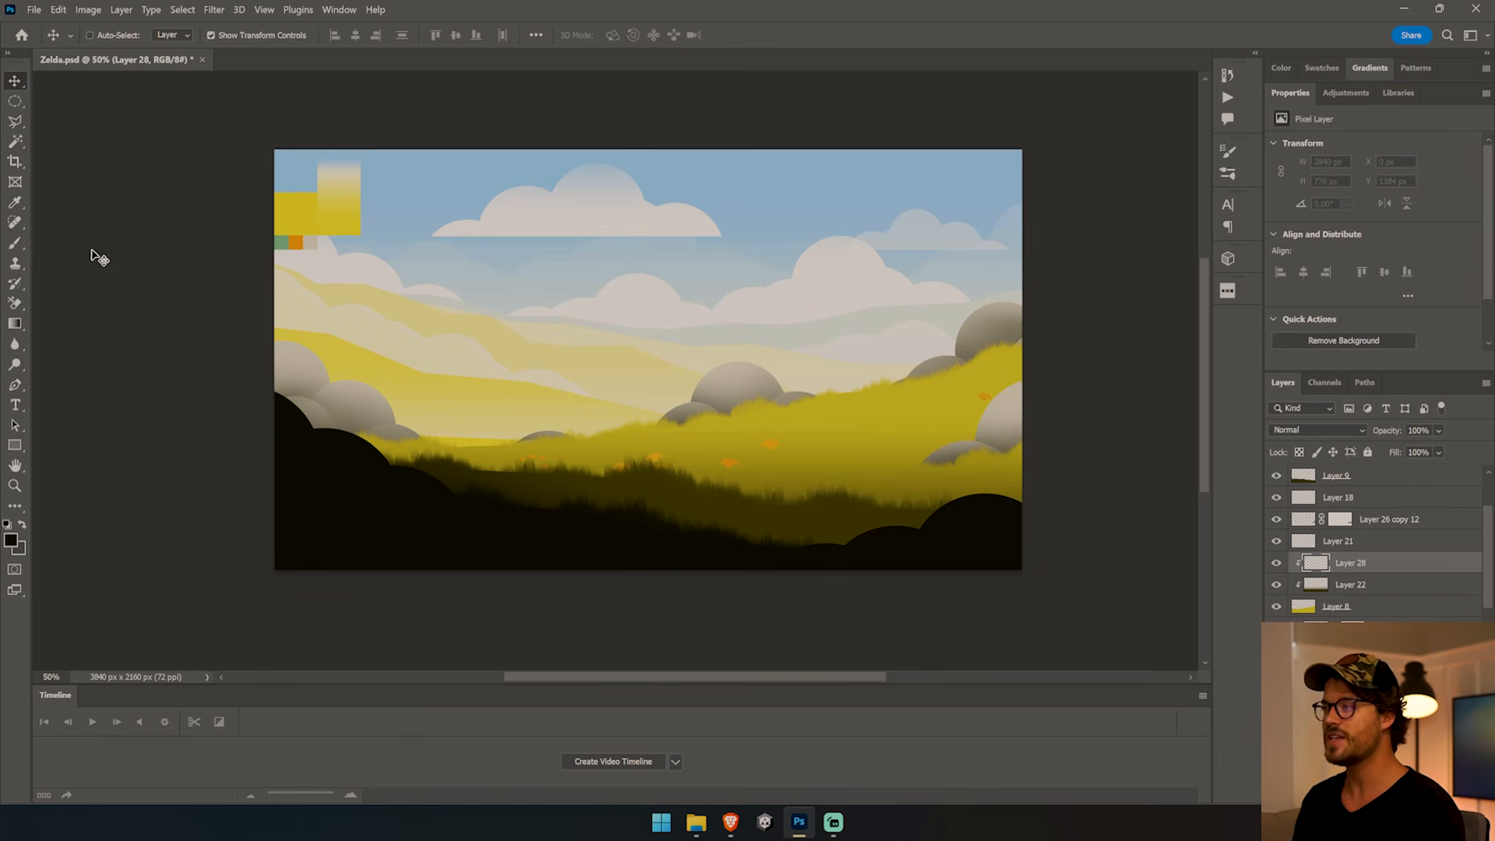
Outline slanted shadow shapes cast by the rocks across the near hill and fill them with a dark gradient
{"action": "left_click", "coordinate": [15, 120]}
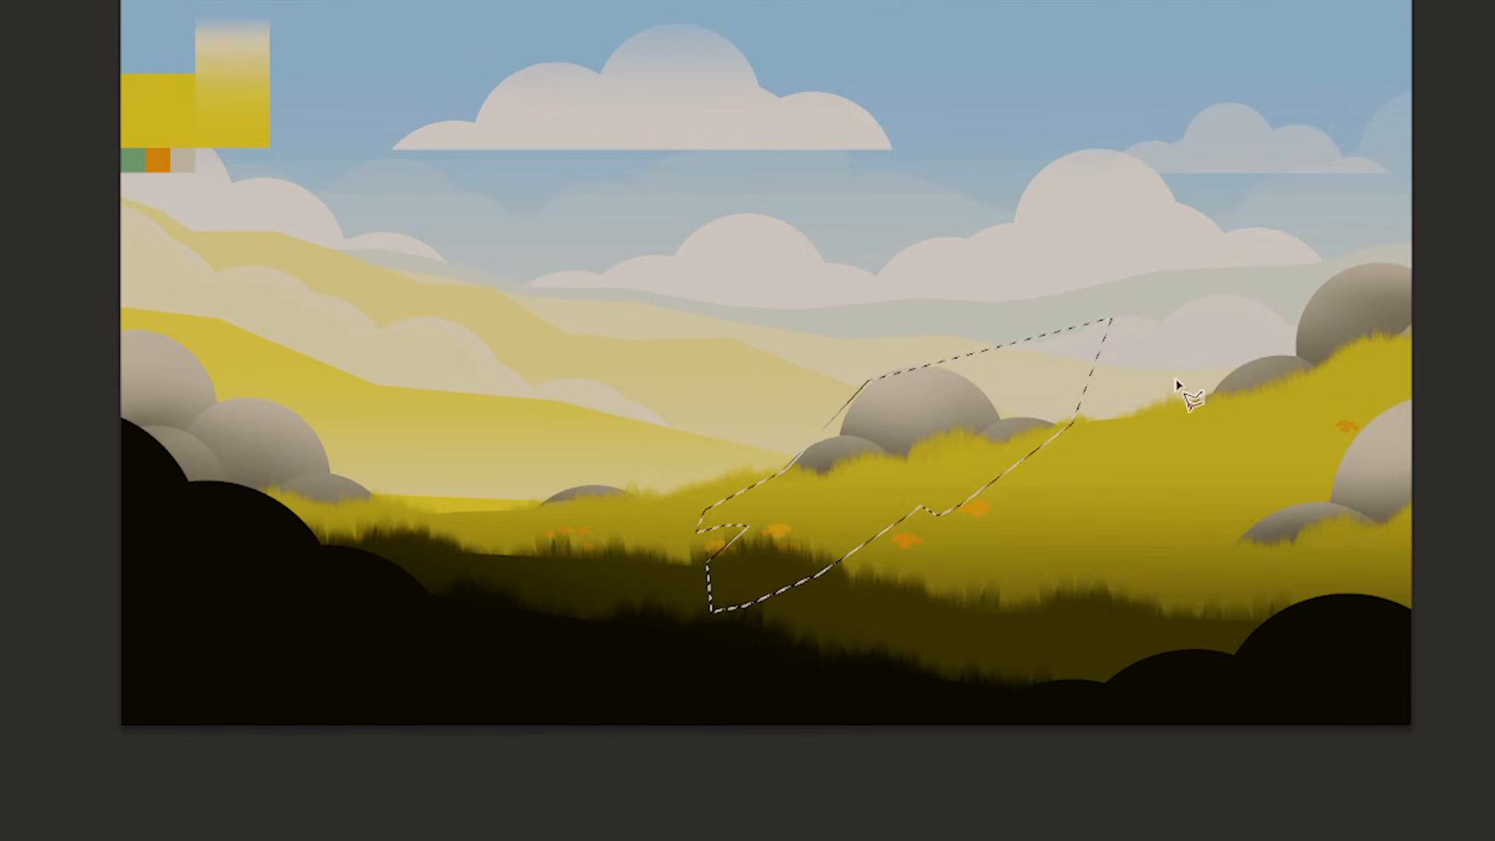
{"action": "mouse_move", "coordinate": [1189, 401]}
{"action": "left_mouse_down"}
{"action": "mouse_move", "coordinate": [1241, 489]}
{"action": "mouse_move", "coordinate": [1307, 459]}
{"action": "mouse_move", "coordinate": [1401, 310]}
{"action": "left_mouse_up"}
{"action": "left_click_drag", "start_coordinate": [403, 499], "coordinate": [288, 466]}
{"action": "mouse_move", "coordinate": [647, 499]}
{"action": "left_mouse_down"}
{"action": "mouse_move", "coordinate": [499, 554]}
{"action": "mouse_move", "coordinate": [666, 445]}
{"action": "left_mouse_up"}
{"action": "key", "text": "g"}
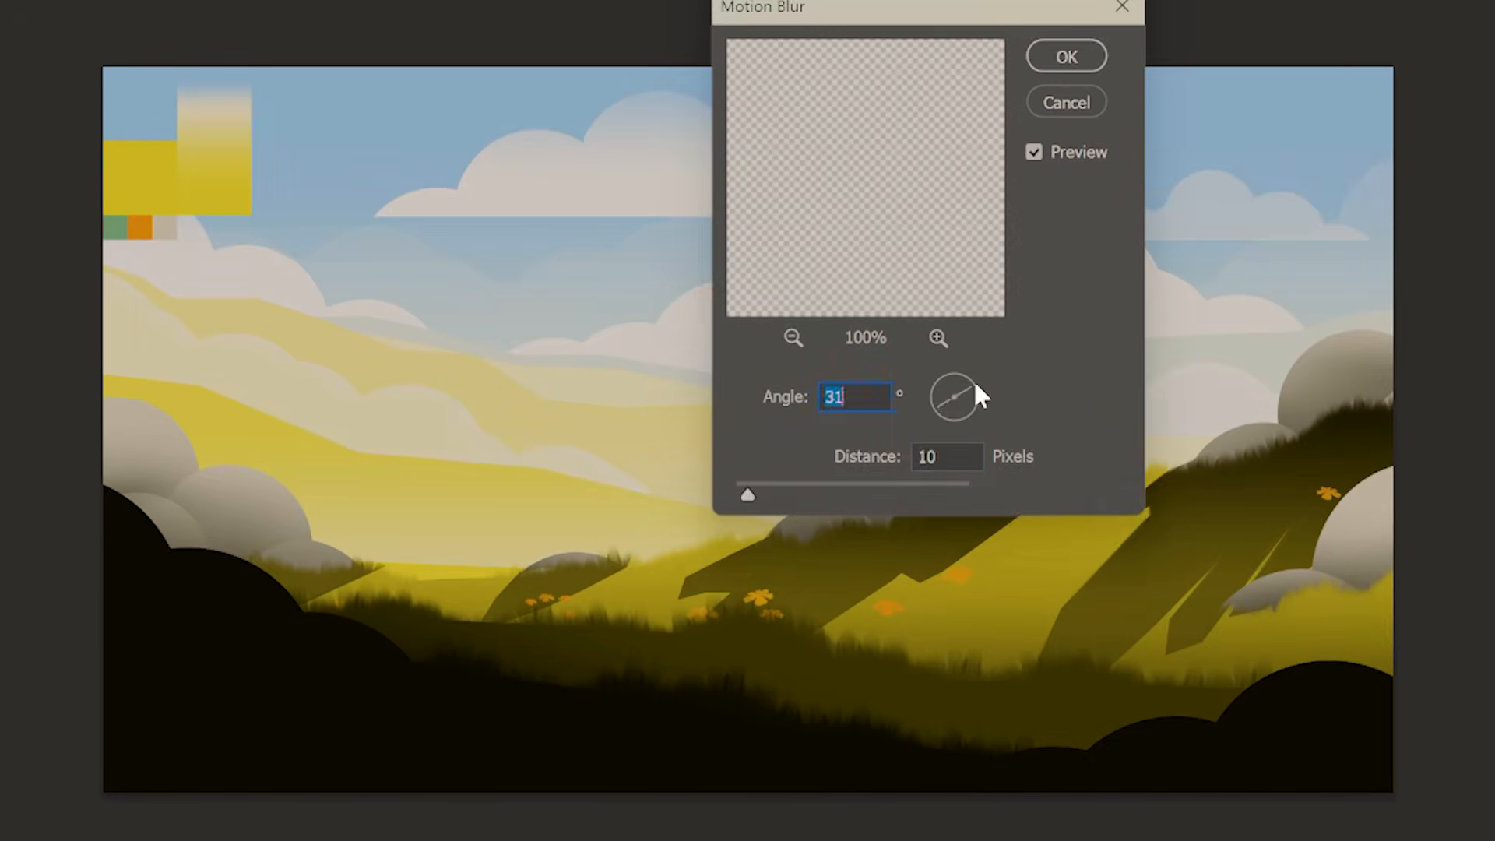
Apply a long-distance Motion Blur to the hill shadows, angled along their slant
{"action": "left_click_drag", "start_coordinate": [974, 394], "coordinate": [959, 399]}
{"action": "left_click_drag", "start_coordinate": [748, 491], "coordinate": [884, 500]}
{"action": "key", "text": "Return"}
{"action": "key", "text": "ctrl+t"}
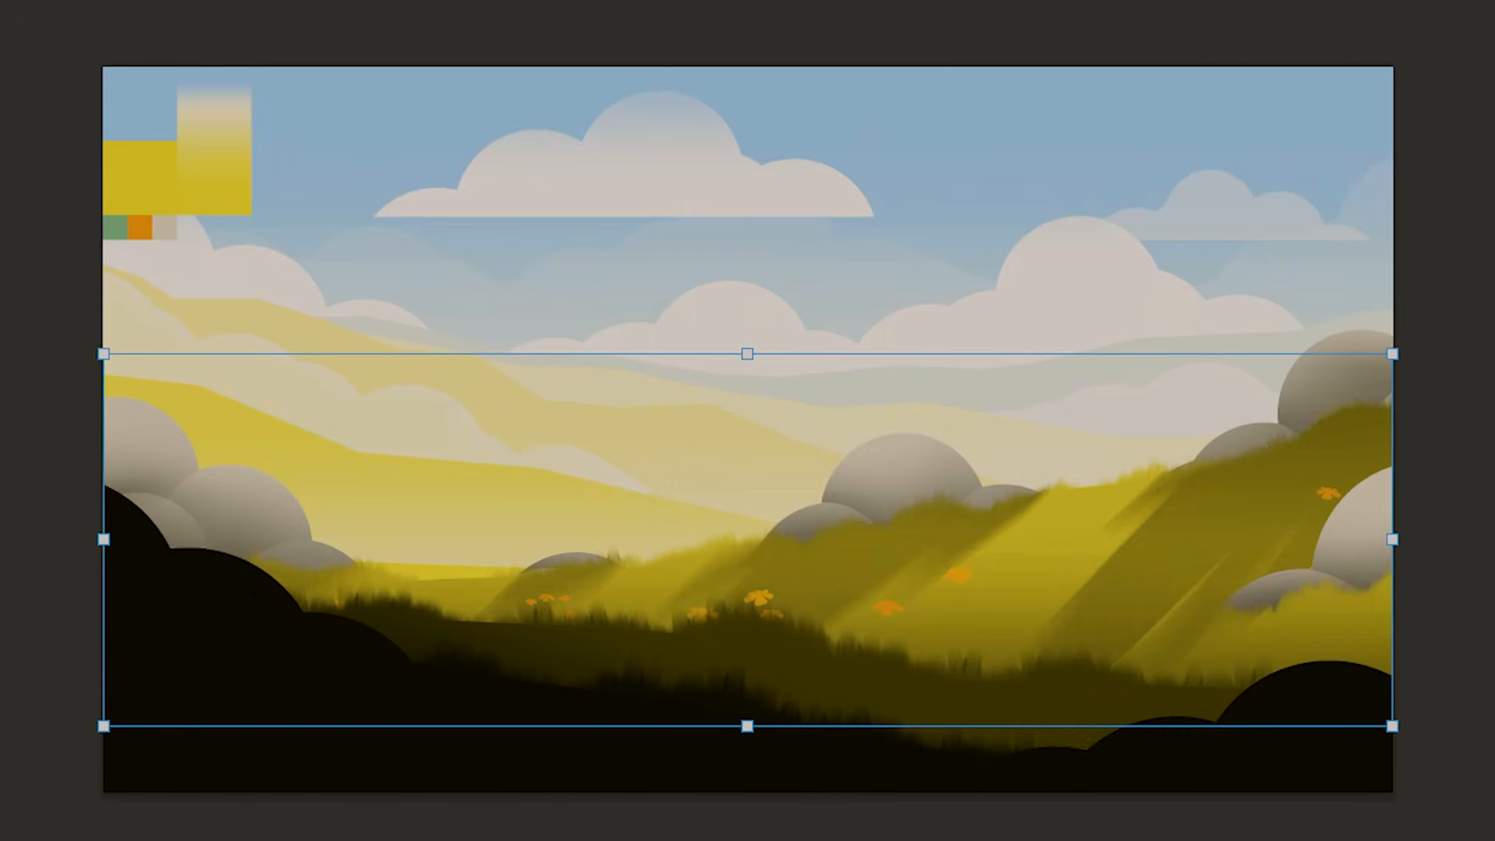
Set the shadow layer's opacity to 50% and erase part of the shadow beside the right rocks
{"action": "key", "text": "5"}
{"action": "key", "text": "e"}
{"action": "left_click_drag", "start_coordinate": [1191, 600], "coordinate": [1279, 482]}
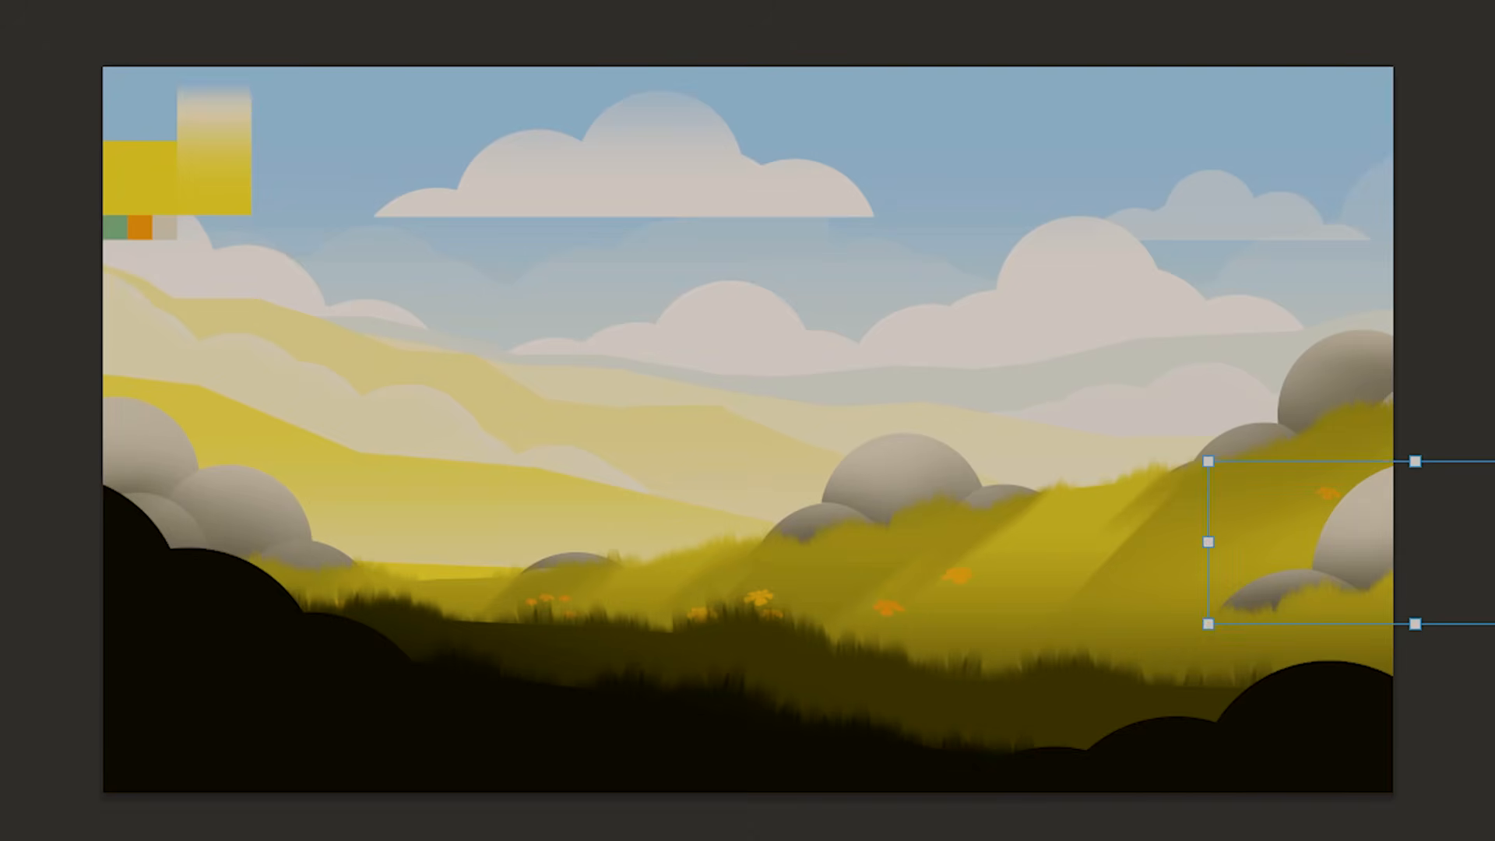
Add a slanted gradient shadow on the small grassy slope below the right foreground rocks
{"action": "left_click_drag", "start_coordinate": [1251, 707], "coordinate": [1223, 608]}
{"action": "key", "text": "g"}
{"action": "left_click_drag", "start_coordinate": [1277, 685], "coordinate": [1424, 637]}
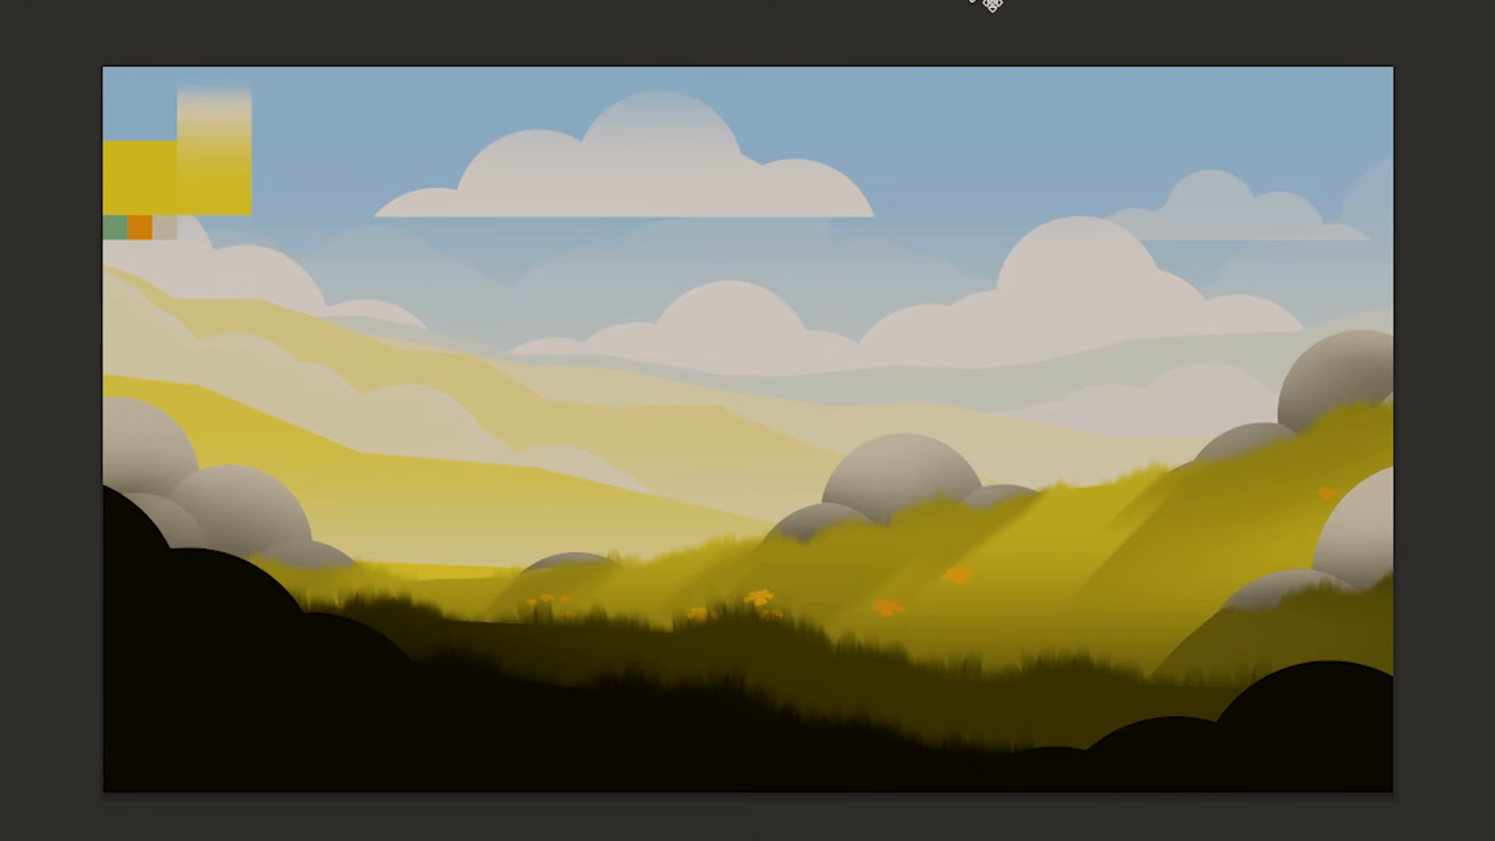
{"action": "key", "text": "ctrl+t"}
{"action": "key", "text": "Escape"}
Fill a jagged dark gradient shadow along the ridge of the distant left yellow hill
{"action": "left_click", "coordinate": [657, 494]}
{"action": "key", "text": "g"}
{"action": "left_click_drag", "start_coordinate": [537, 529], "coordinate": [374, 436]}
Soften the distant left hill's shadow with a Motion Blur and set its opacity to 20%
{"action": "left_click", "coordinate": [24, 2]}
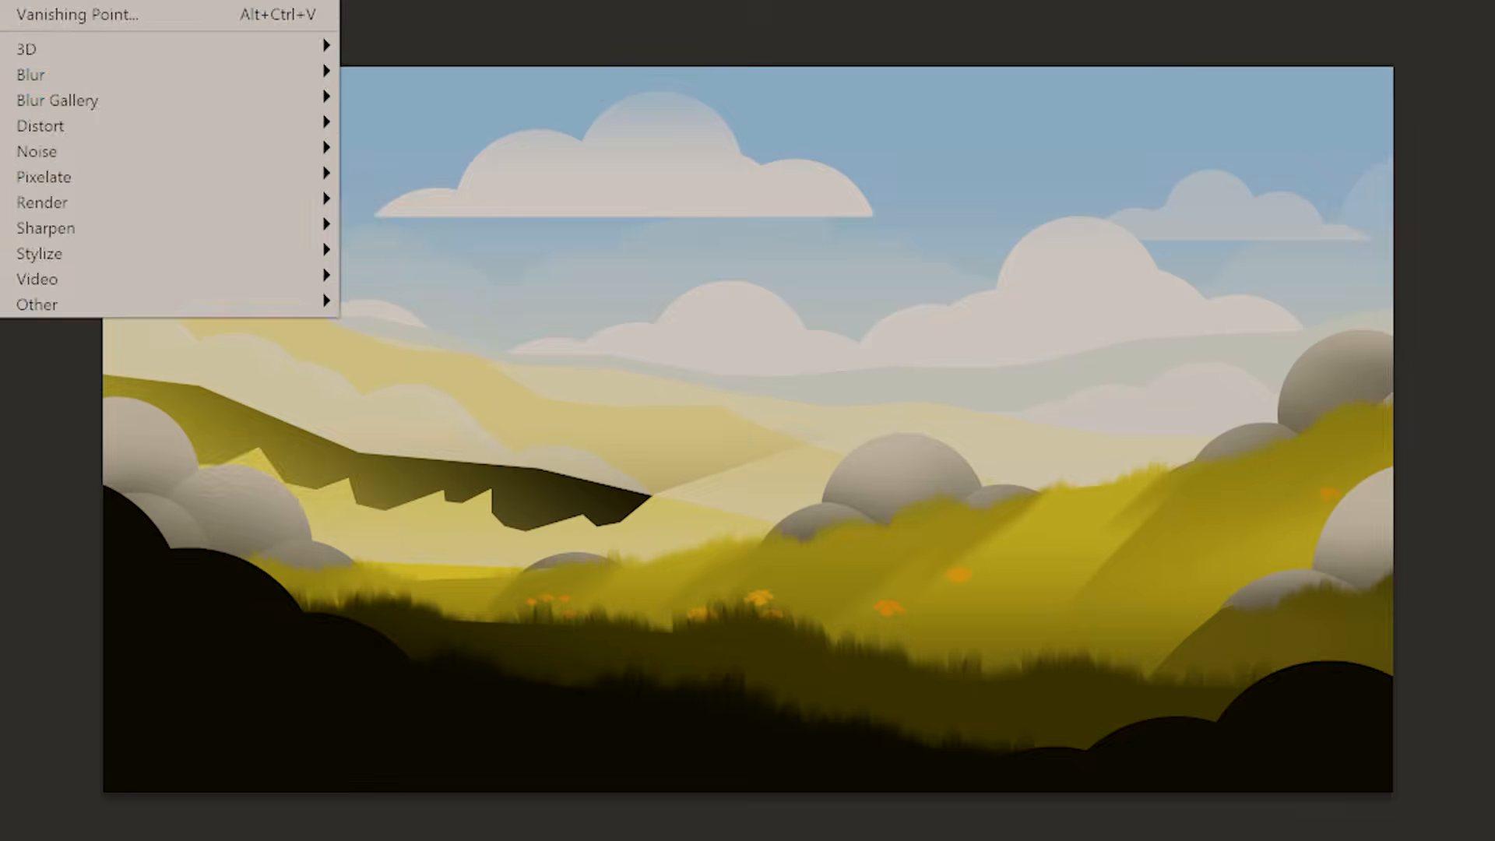
{"action": "left_click", "coordinate": [405, 226]}
{"action": "key", "text": "Return"}
{"action": "key", "text": "2"}
{"action": "key", "text": "e"}
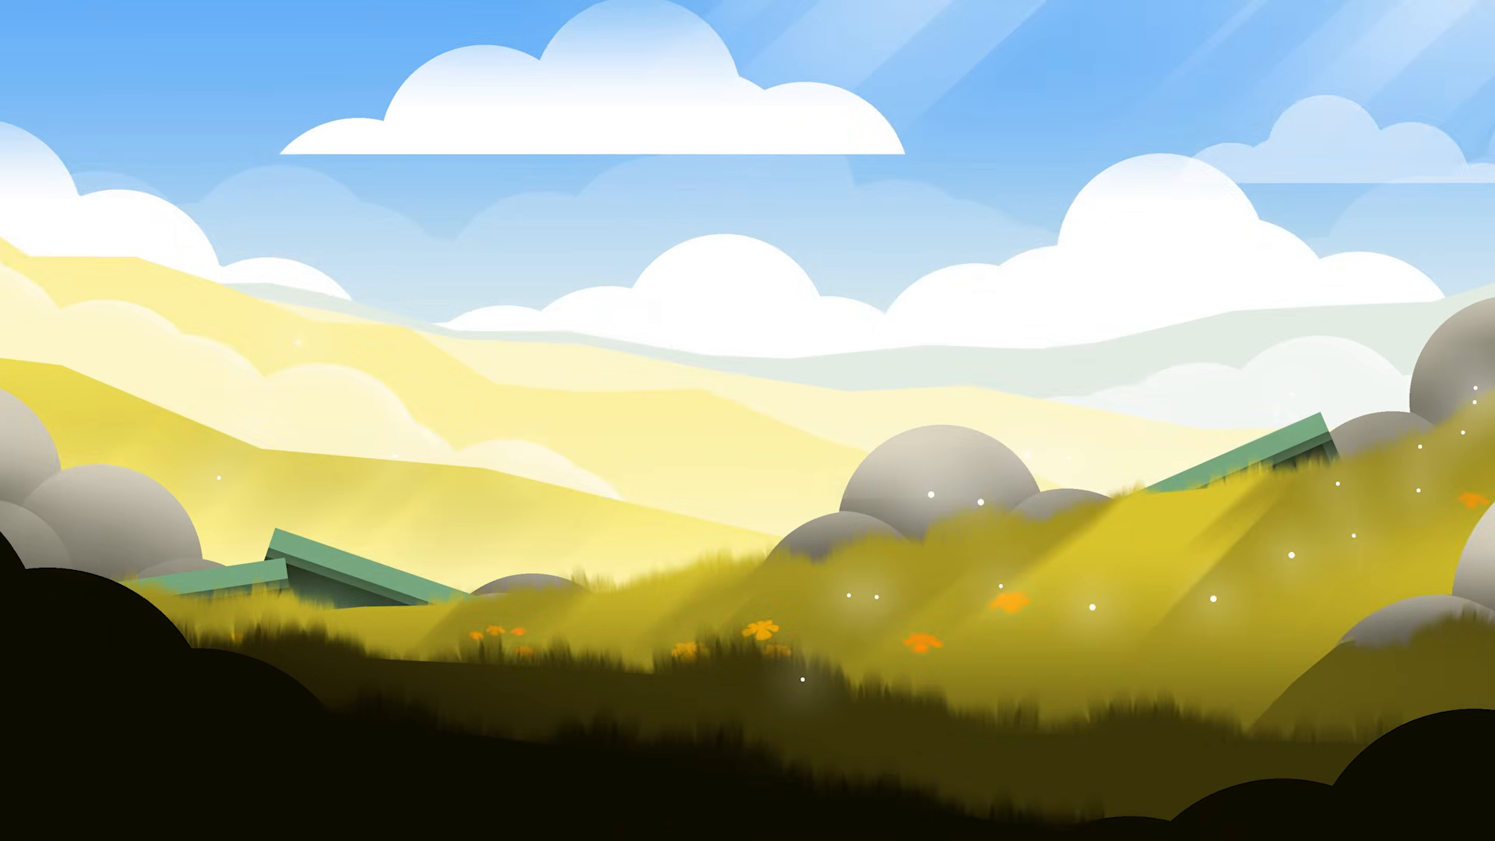